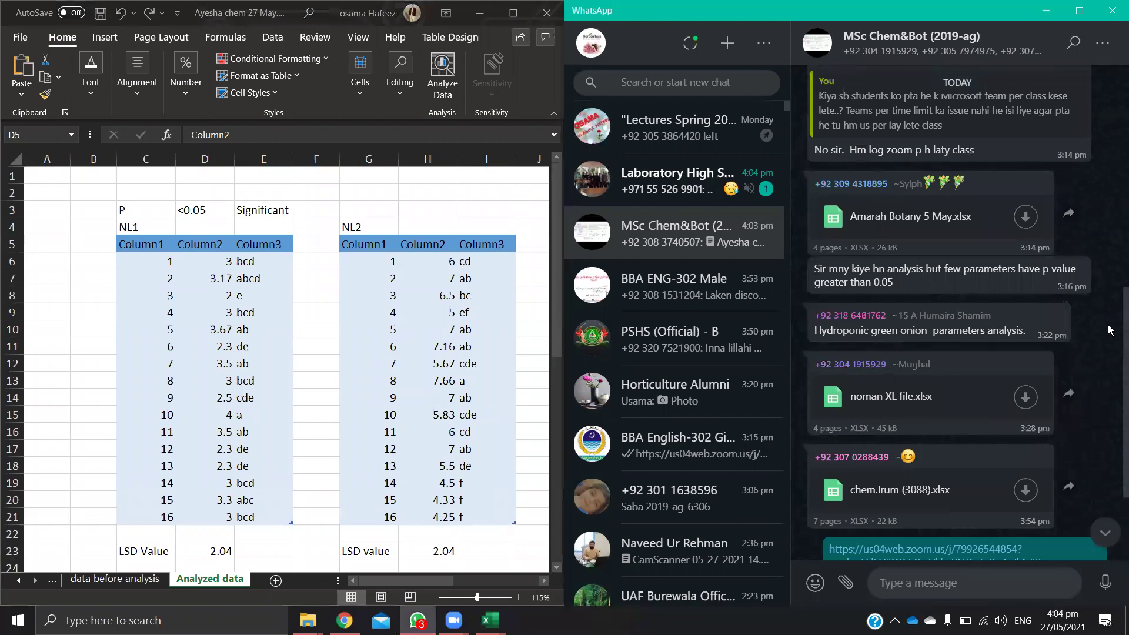
Step: Find the students' discussion questions in the class group chat and highlight the request "Graph of parameters"
{"action": "scroll", "coordinate": [1073, 331], "scroll_direction": "up", "scroll_amount": 2}
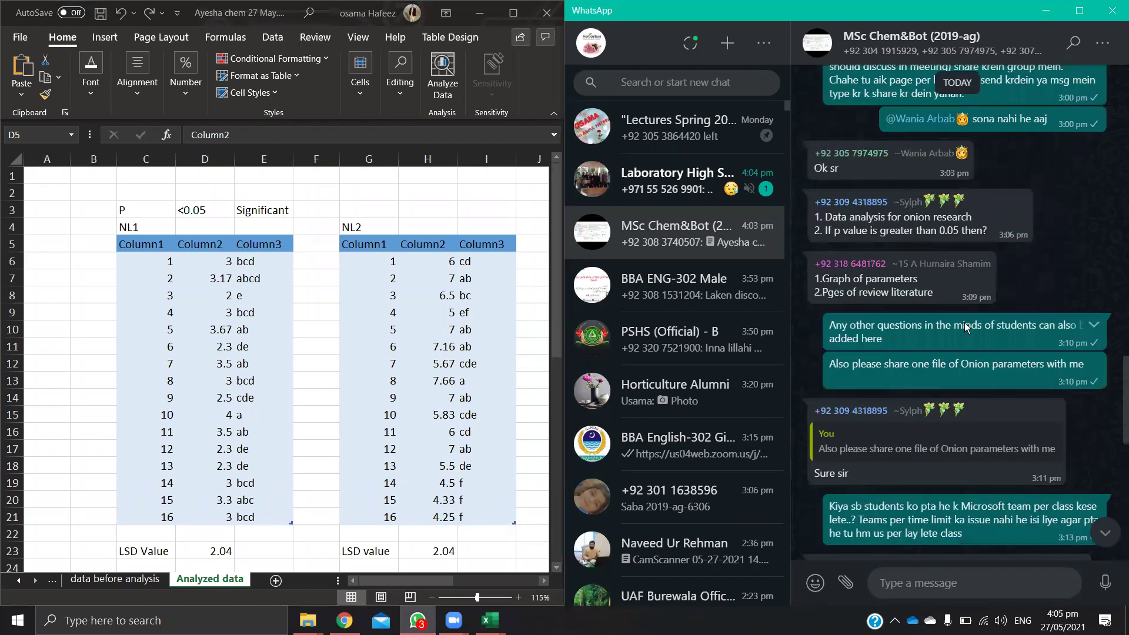
{"action": "left_click_drag", "start_coordinate": [824, 281], "coordinate": [919, 282]}
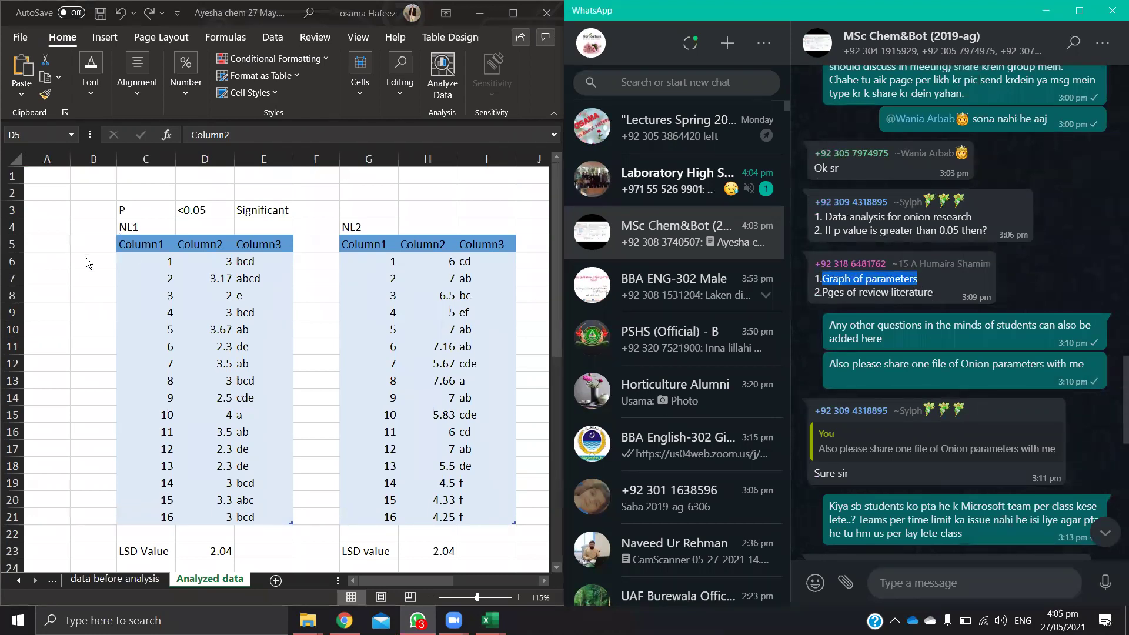
Step: Examine the NL1 and NL2 tables of means and significance letters on the Analyzed data sheet
{"action": "left_click", "coordinate": [205, 244]}
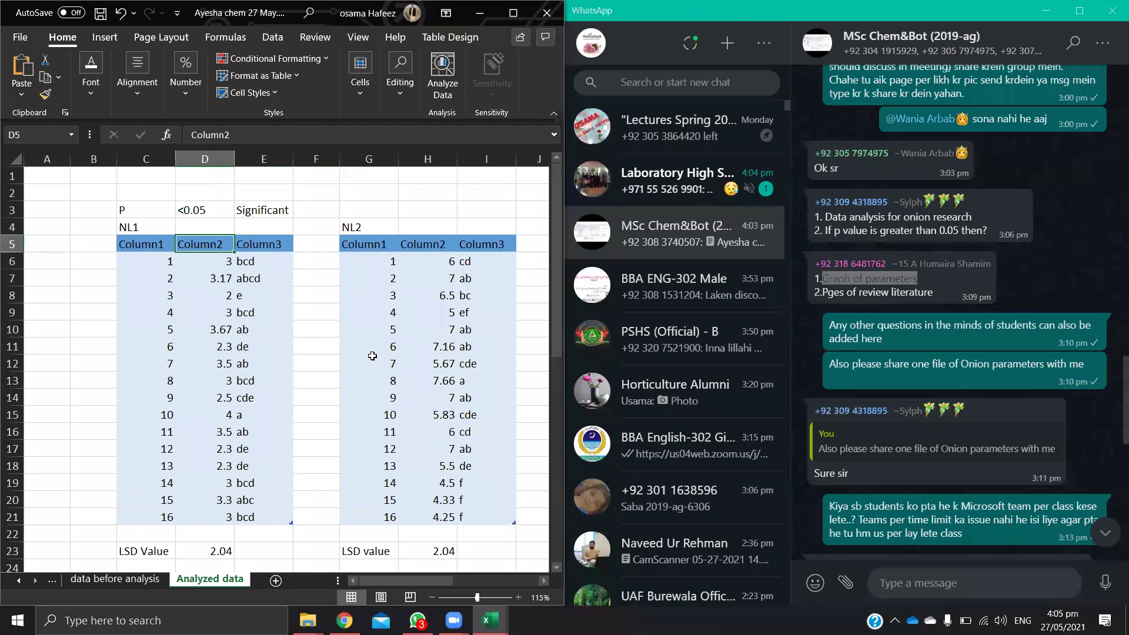
{"action": "left_click", "coordinate": [219, 275]}
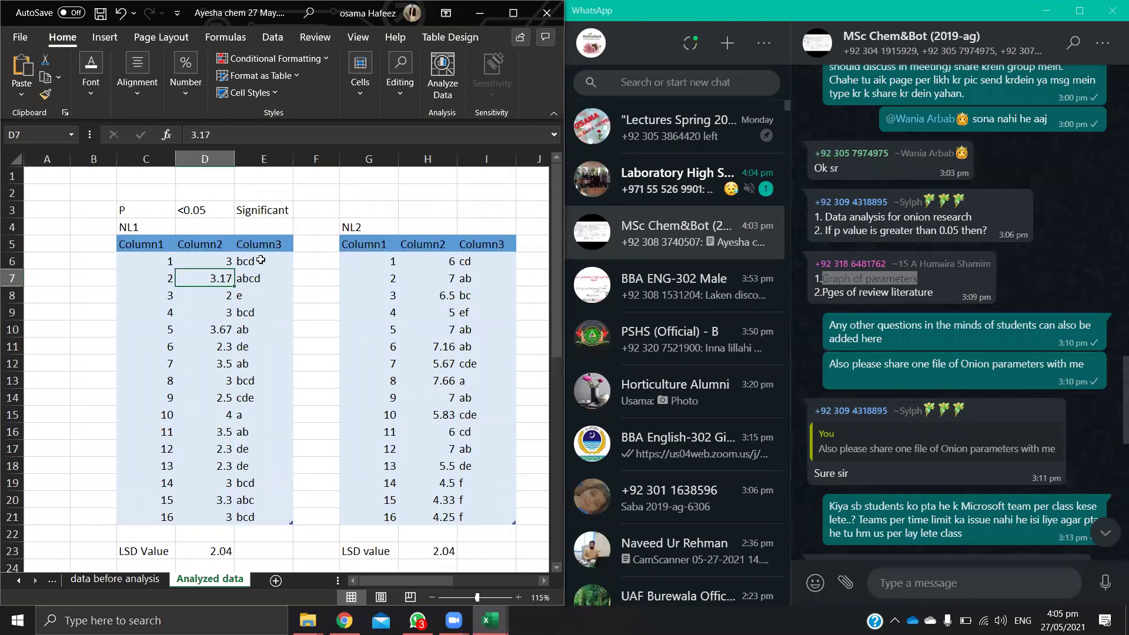
{"action": "left_click", "coordinate": [260, 260]}
{"action": "key", "text": "Up"}
{"action": "left_click", "coordinate": [106, 175]}
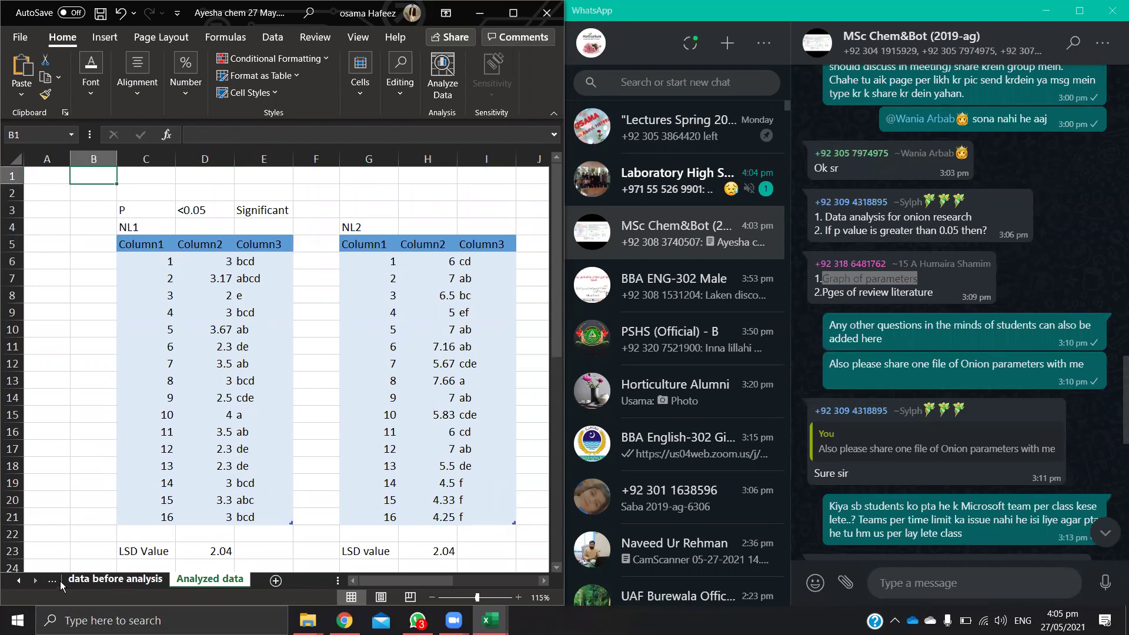
{"action": "left_click", "coordinate": [16, 582]}
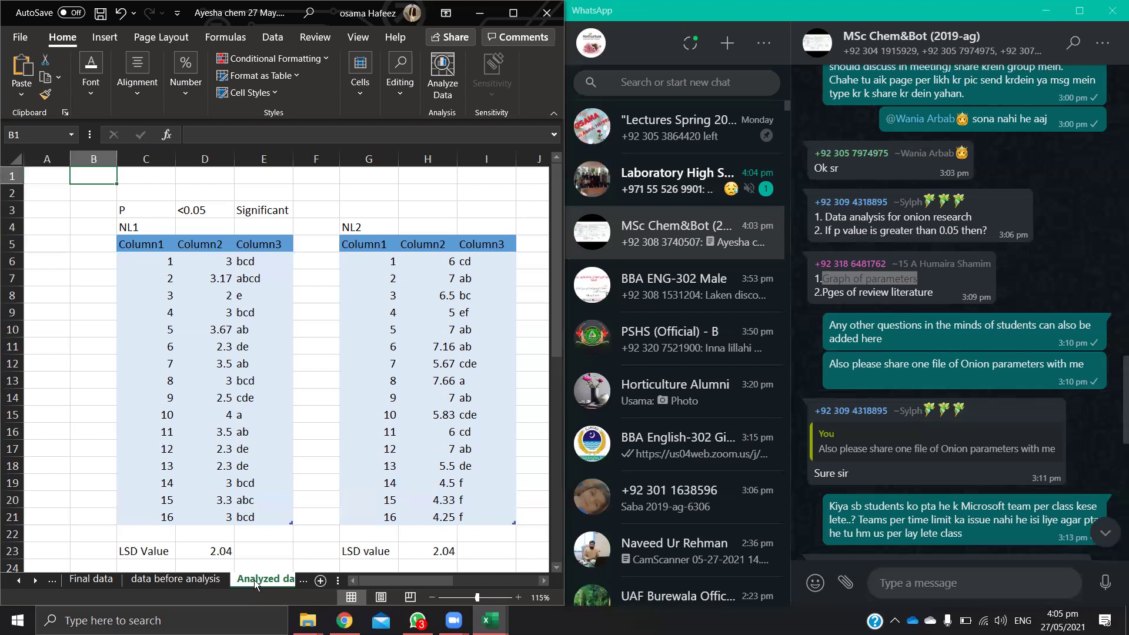
{"action": "left_click", "coordinate": [274, 582]}
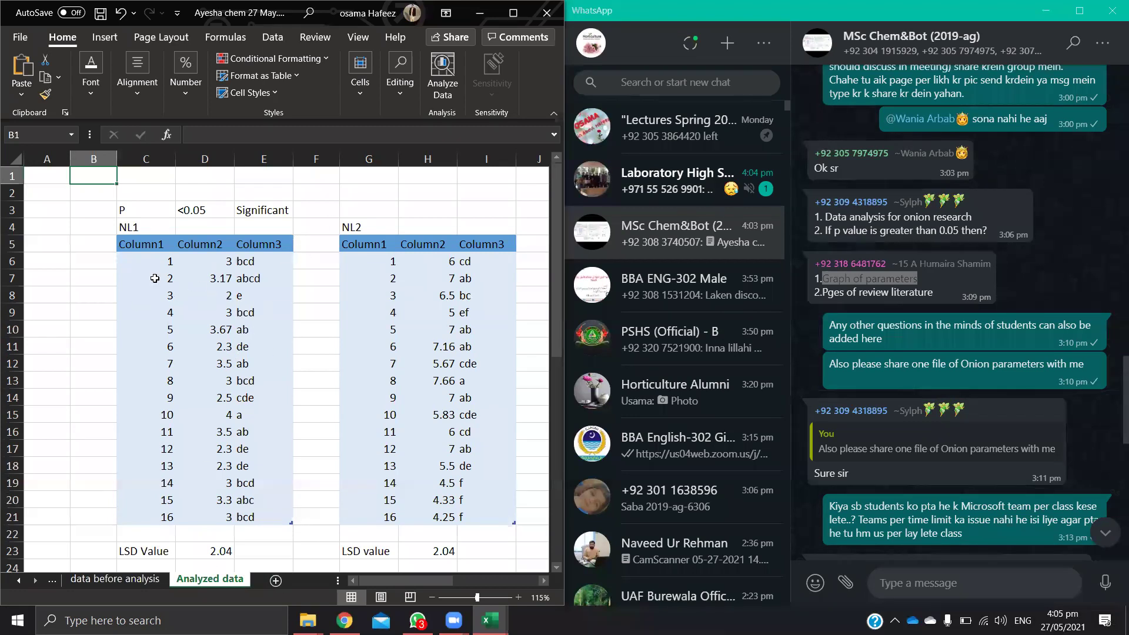
{"action": "left_click", "coordinate": [247, 330]}
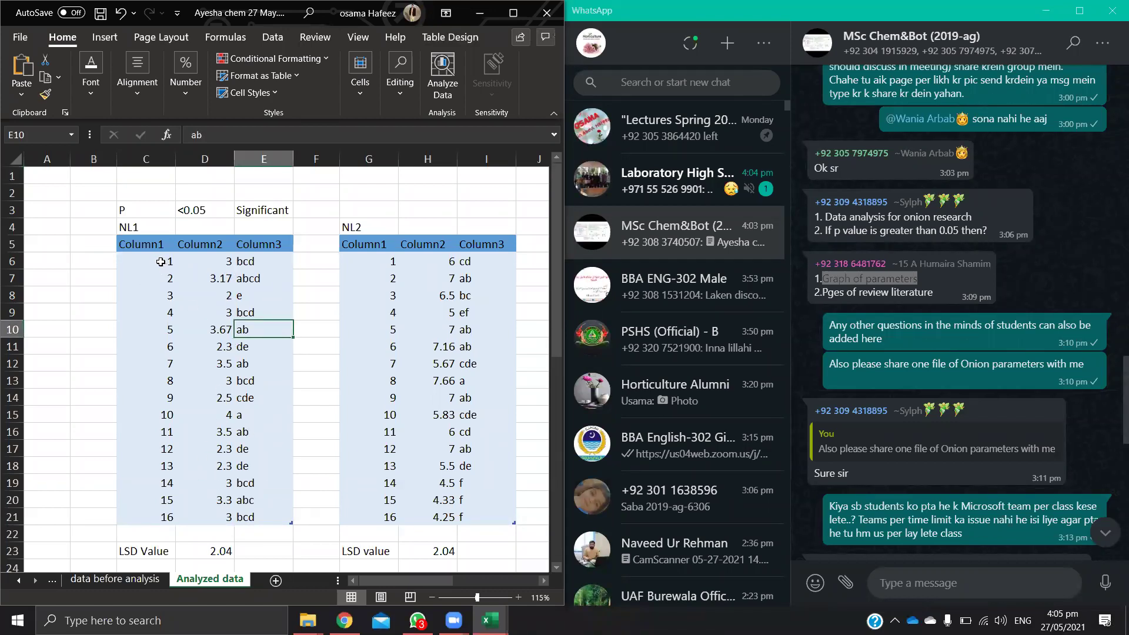
{"action": "scroll", "coordinate": [215, 310], "scroll_direction": "down", "scroll_amount": 1}
{"action": "scroll", "coordinate": [217, 321], "scroll_direction": "up", "scroll_amount": 1}
{"action": "left_click", "coordinate": [151, 225]}
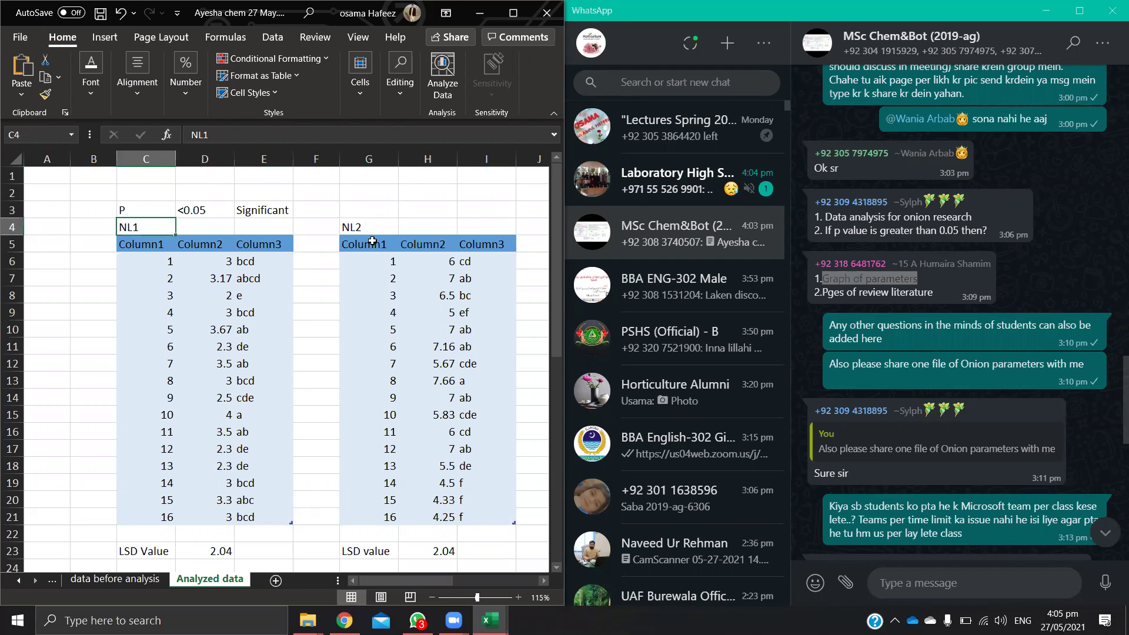
{"action": "left_click", "coordinate": [347, 295]}
{"action": "scroll", "coordinate": [217, 290], "scroll_direction": "down", "scroll_amount": 6}
{"action": "scroll", "coordinate": [217, 290], "scroll_direction": "up", "scroll_amount": 6}
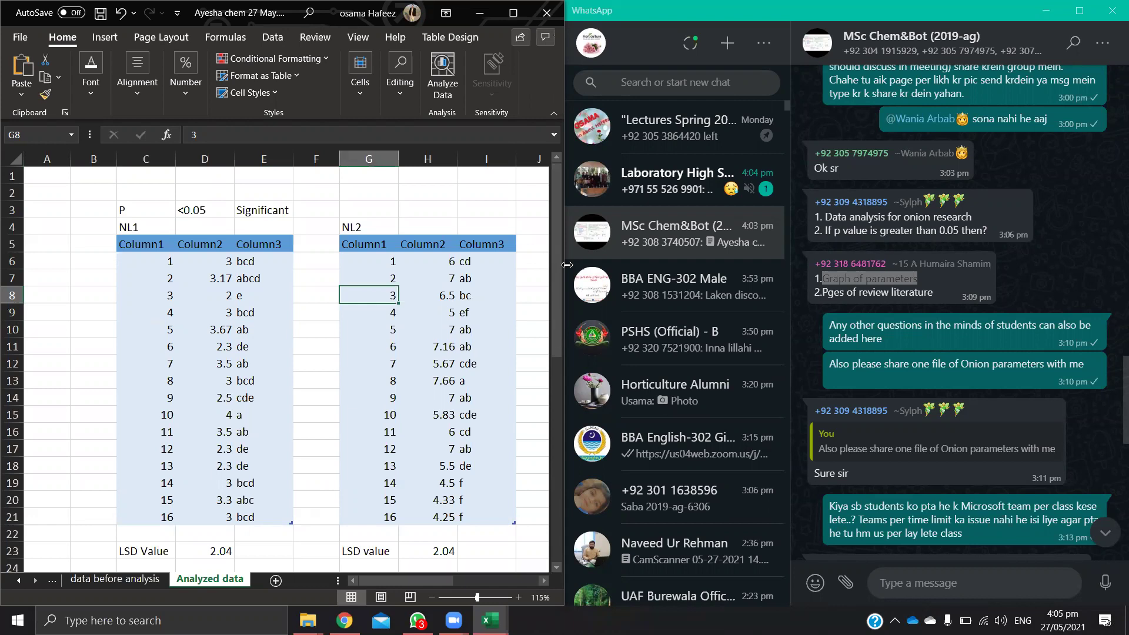
Step: Maximize the workbook window and examine the NL1 to NL4 tables side by side
{"action": "key", "text": "super+Up"}
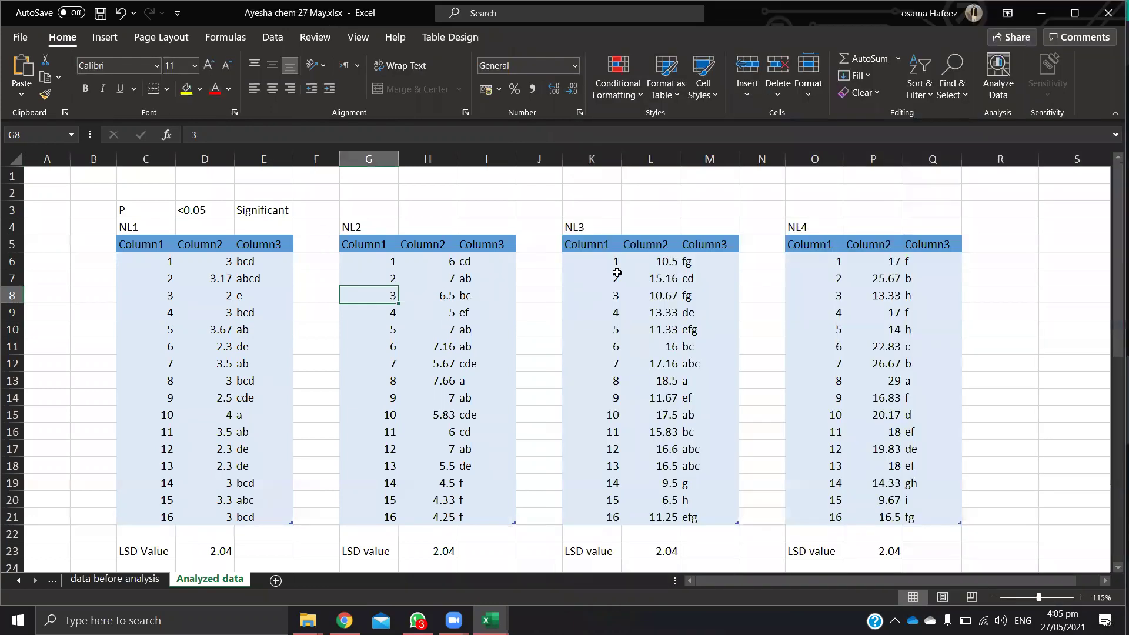
{"action": "scroll", "coordinate": [617, 273], "scroll_direction": "down", "scroll_amount": 1}
{"action": "left_click_drag", "start_coordinate": [148, 210], "coordinate": [216, 465]}
{"action": "scroll", "coordinate": [211, 303], "scroll_direction": "up", "scroll_amount": 1}
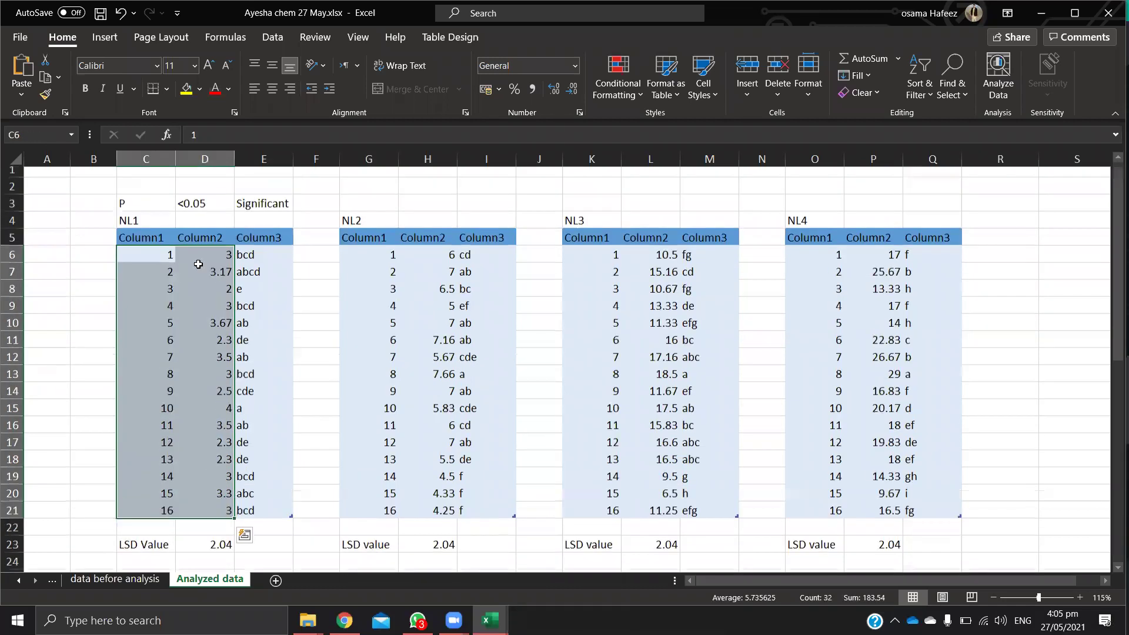
{"action": "left_click", "coordinate": [128, 224]}
{"action": "left_click", "coordinate": [354, 226]}
{"action": "left_click", "coordinate": [571, 227]}
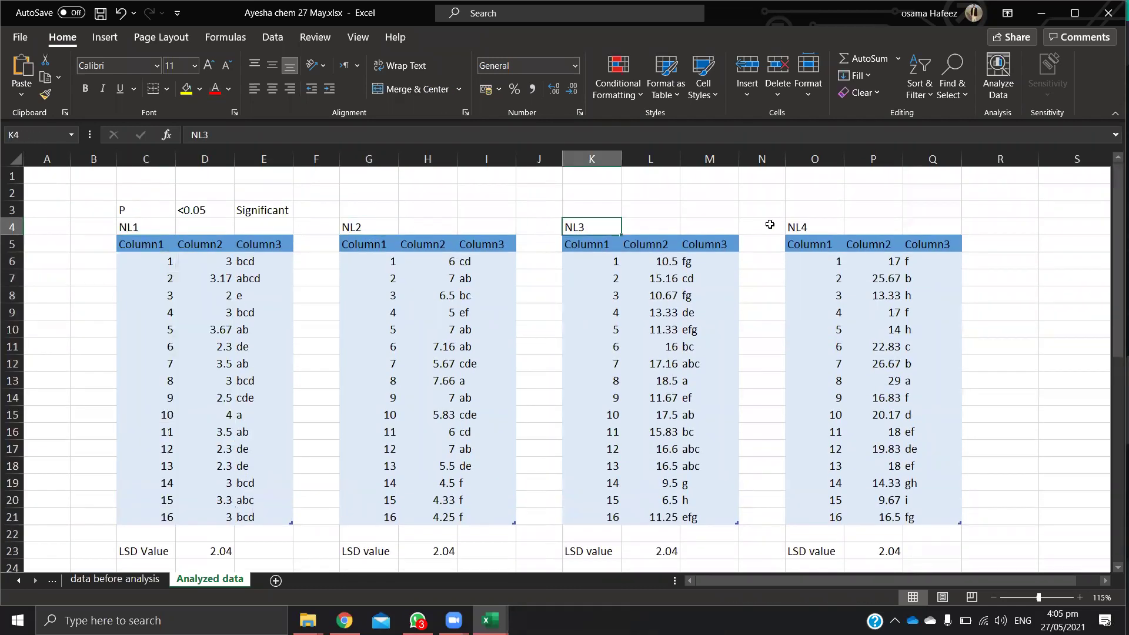
{"action": "left_click", "coordinate": [794, 221]}
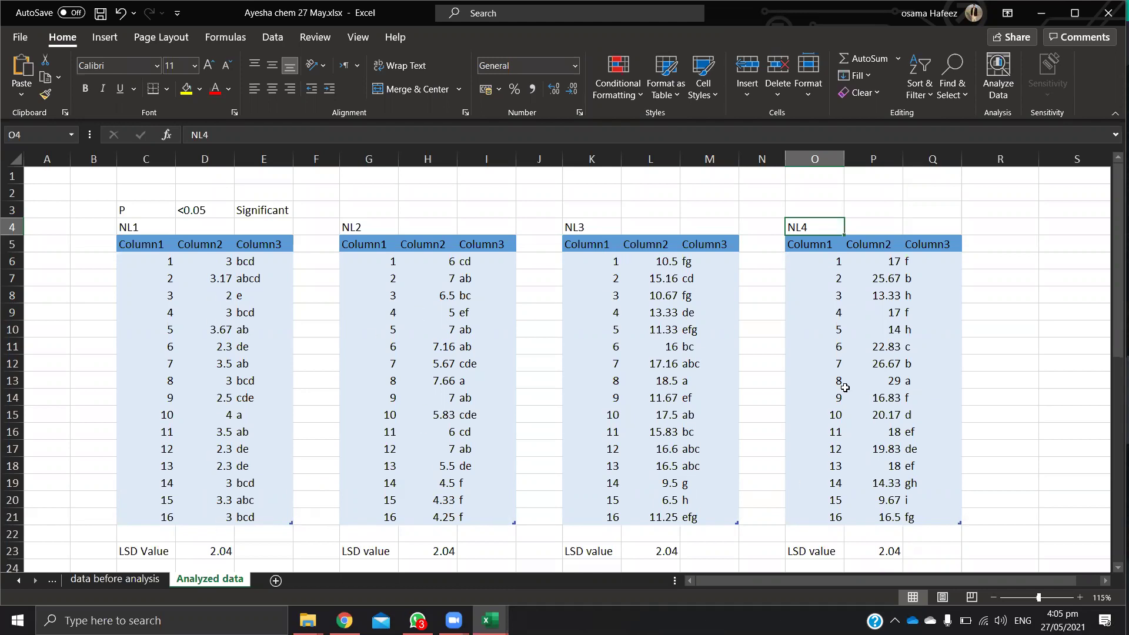
{"action": "scroll", "coordinate": [862, 464], "scroll_direction": "down", "scroll_amount": 1}
{"action": "scroll", "coordinate": [863, 464], "scroll_direction": "up", "scroll_amount": 1}
{"action": "left_click", "coordinate": [139, 229]}
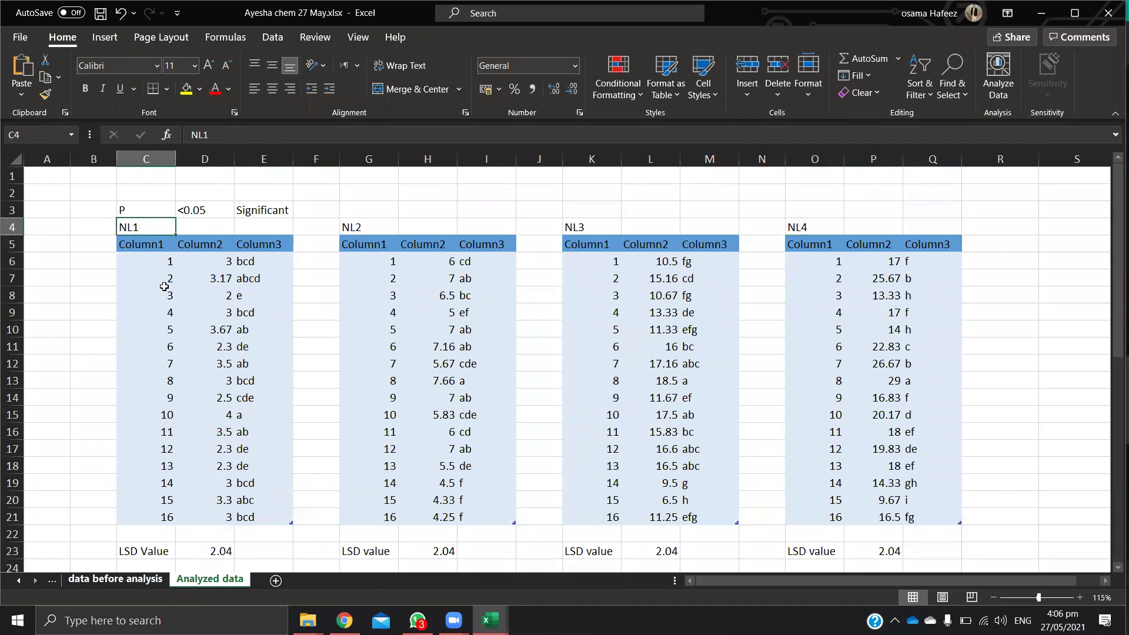
Step: Copy the NL1 date 28/01/21 from the Final data sheet into cell D4 on the Analyzed data sheet
{"action": "left_click", "coordinate": [114, 580]}
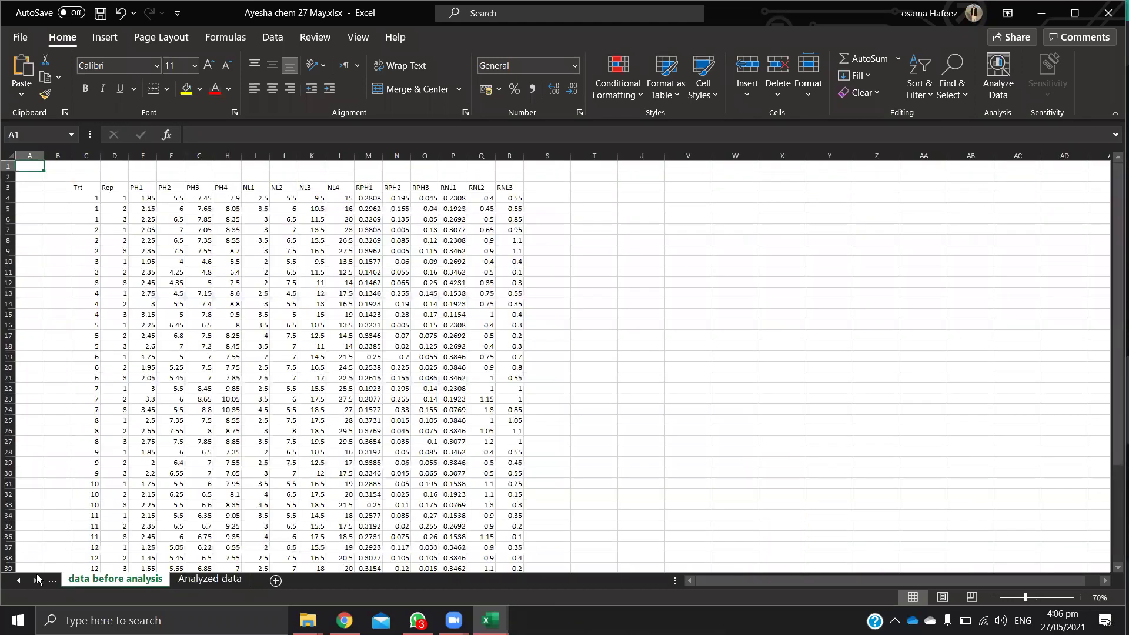
{"action": "left_click", "coordinate": [18, 582]}
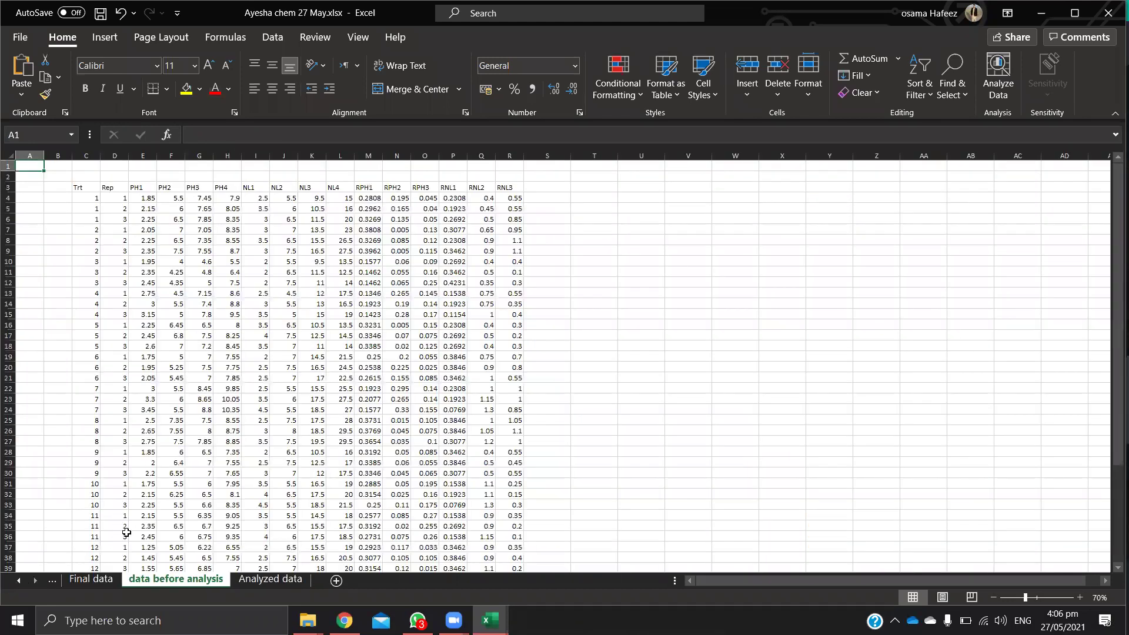
{"action": "left_click", "coordinate": [91, 579]}
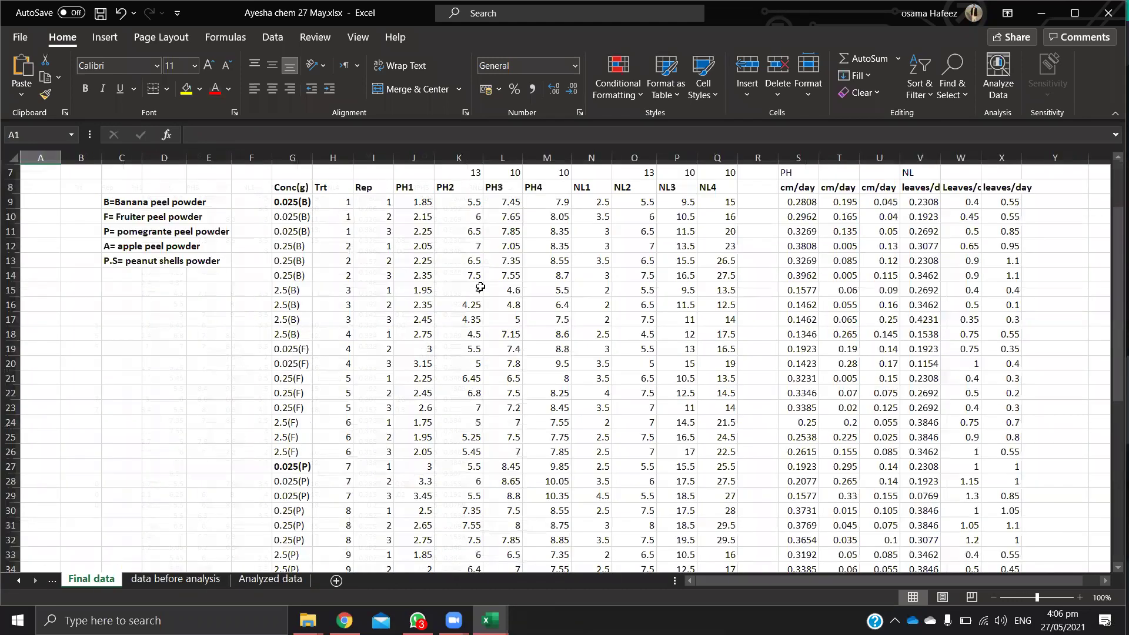
{"action": "scroll", "coordinate": [526, 255], "scroll_direction": "up", "scroll_amount": 2}
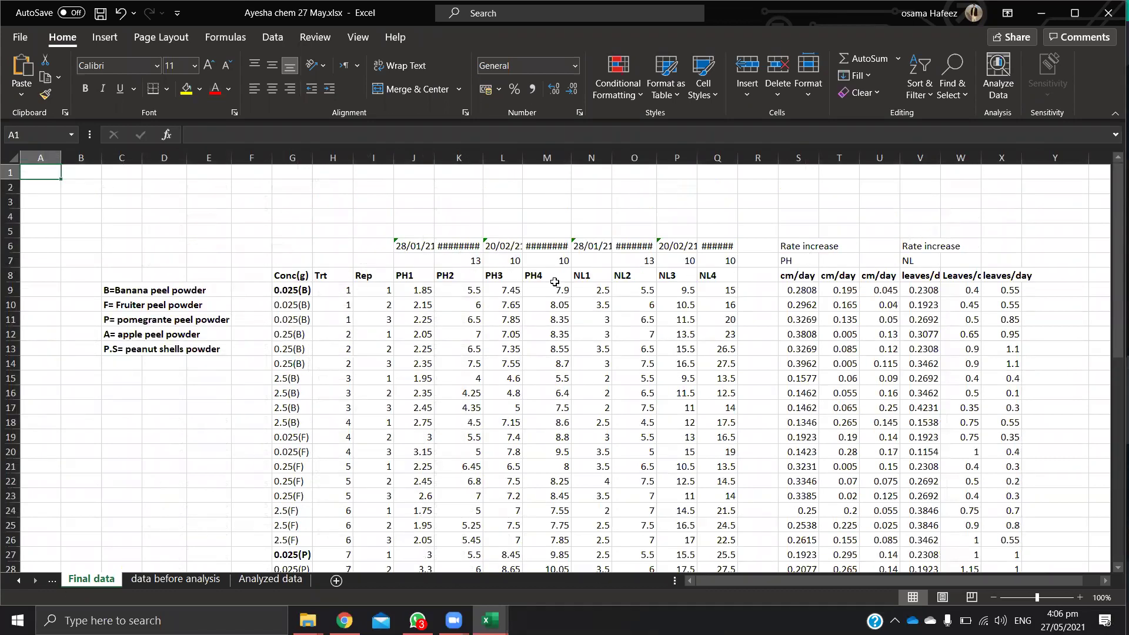
{"action": "left_click", "coordinate": [596, 246]}
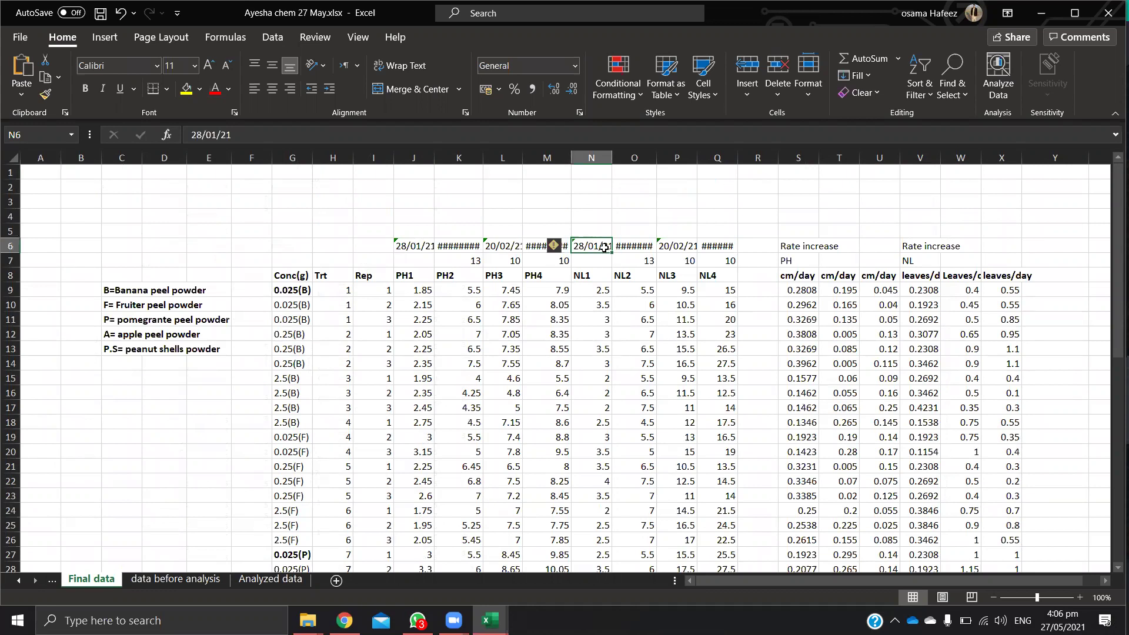
{"action": "key", "text": "ctrl+c"}
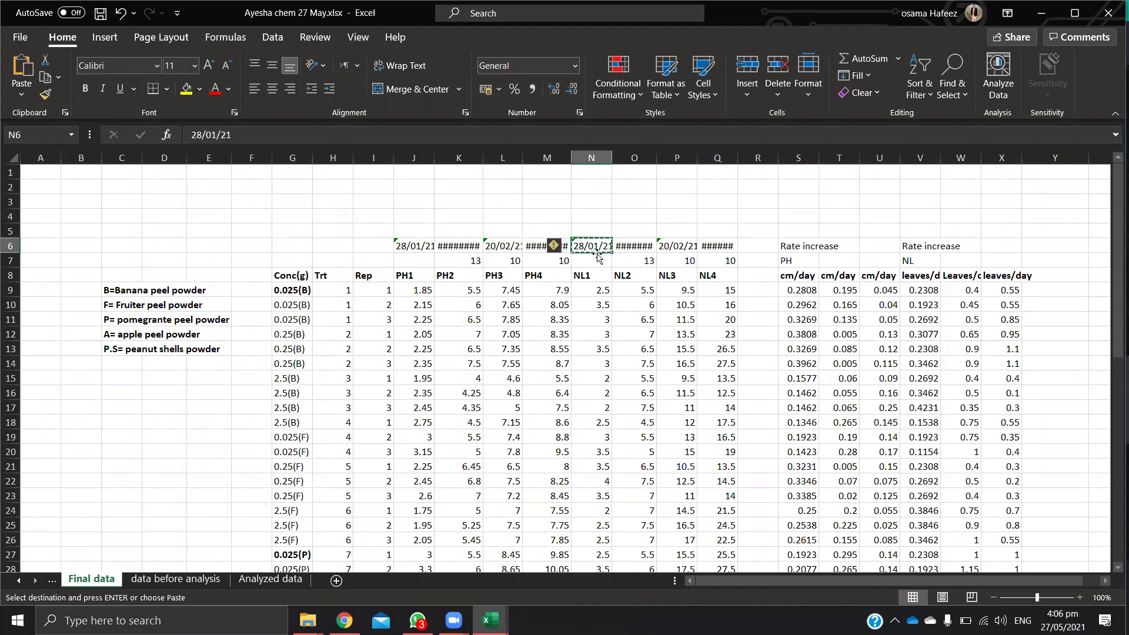
{"action": "left_click", "coordinate": [211, 580]}
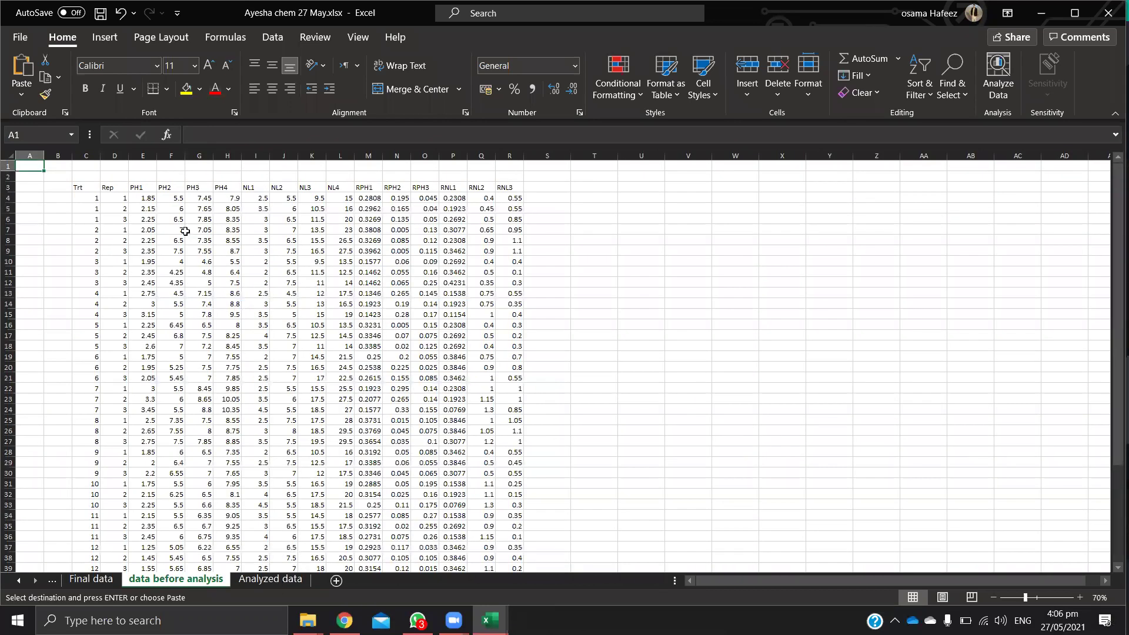
{"action": "key", "text": "ctrl+Page_Down"}
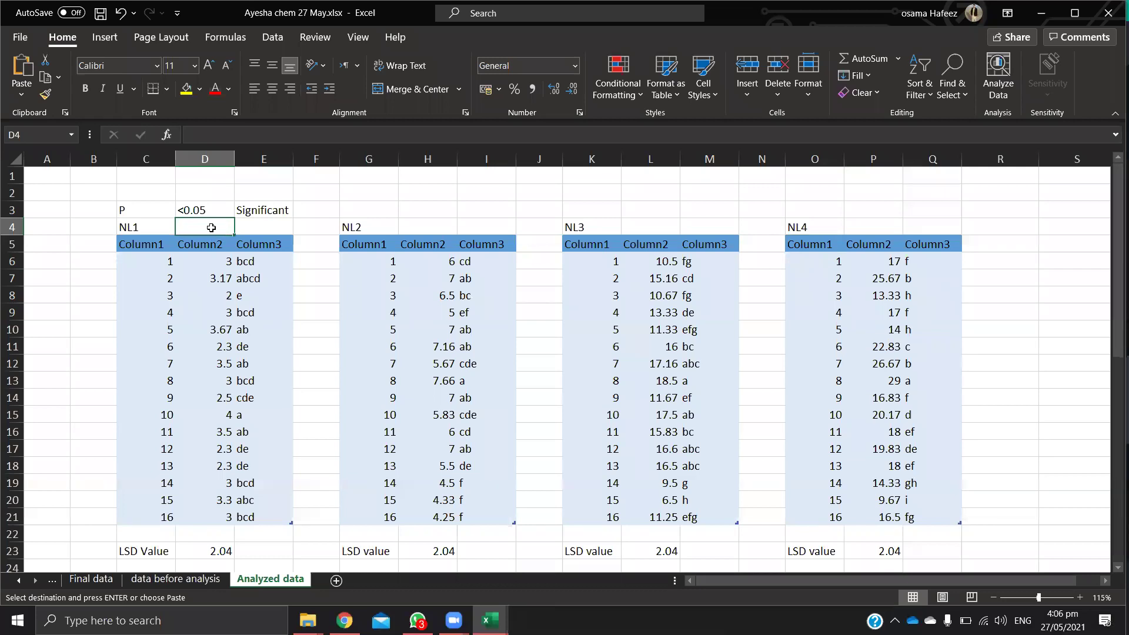
{"action": "right_click", "coordinate": [211, 228]}
{"action": "left_click", "coordinate": [269, 260]}
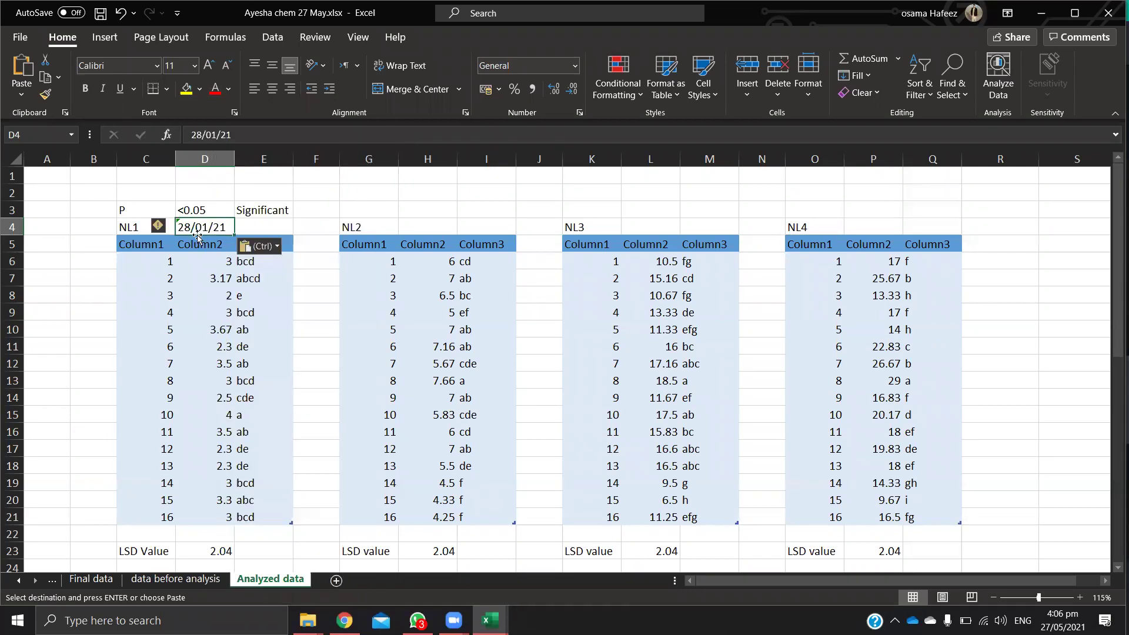
Step: Copy the NL2, NL3 and NL4 dates from the Final data sheet into H4:J4 of Analyzed data, and autofit column H
{"action": "left_click", "coordinate": [91, 580]}
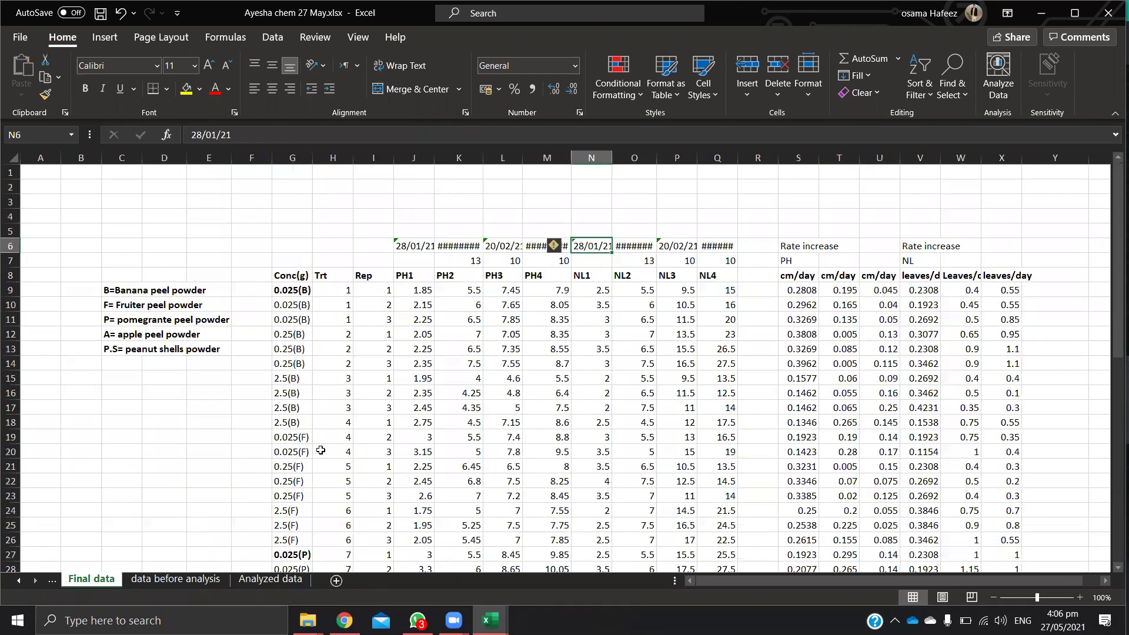
{"action": "left_click", "coordinate": [634, 247]}
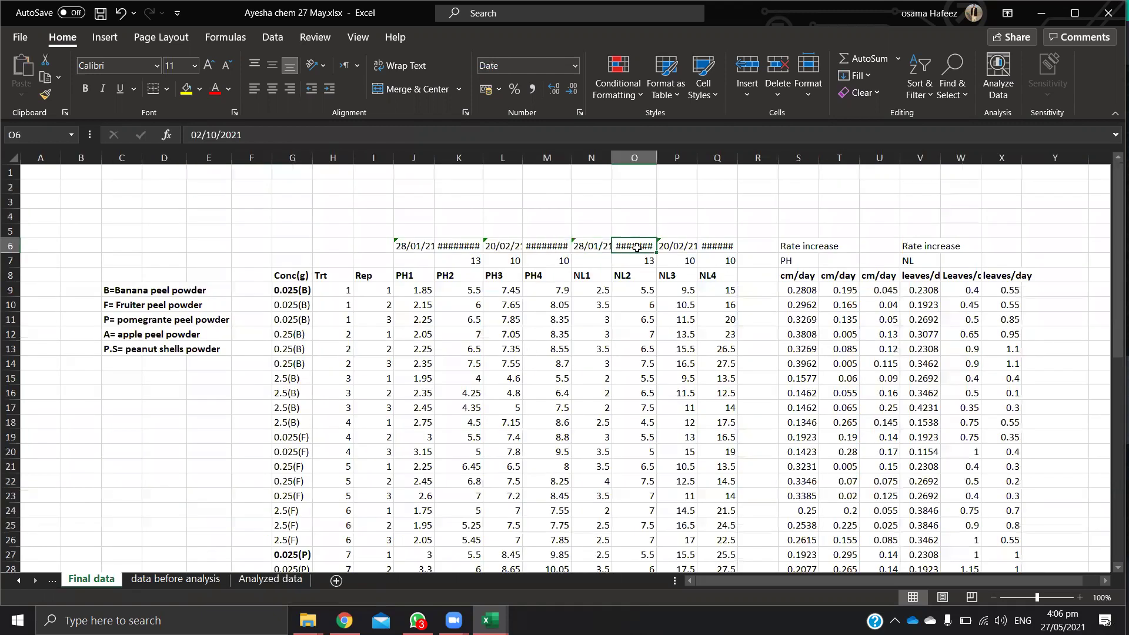
{"action": "left_click_drag", "start_coordinate": [643, 247], "coordinate": [718, 247]}
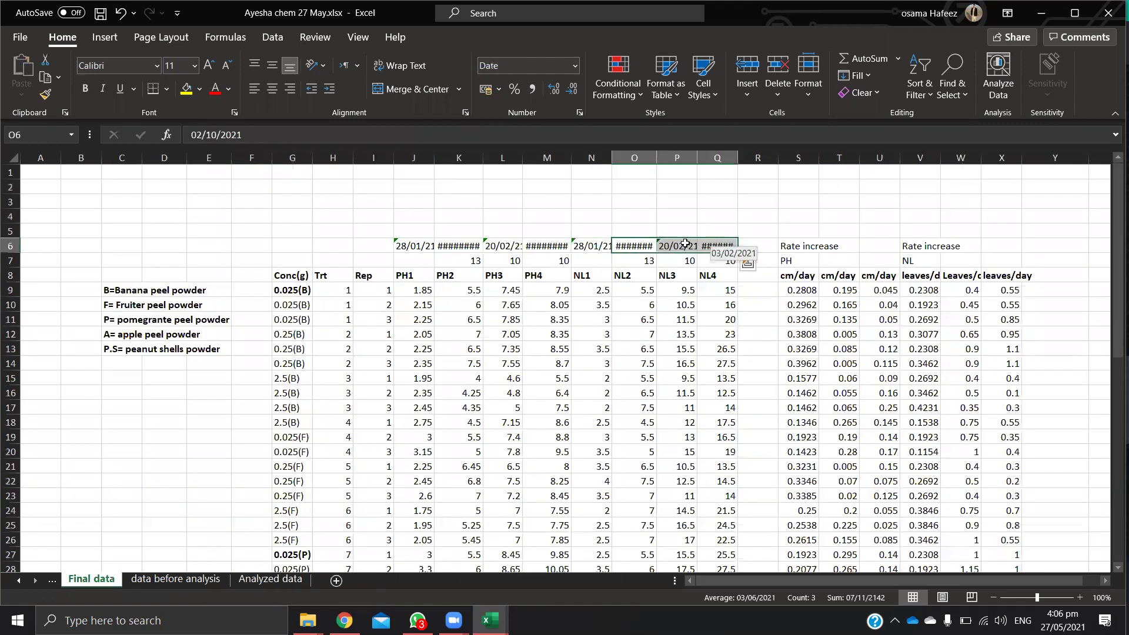
{"action": "key", "text": "ctrl+c"}
{"action": "left_click", "coordinate": [266, 580]}
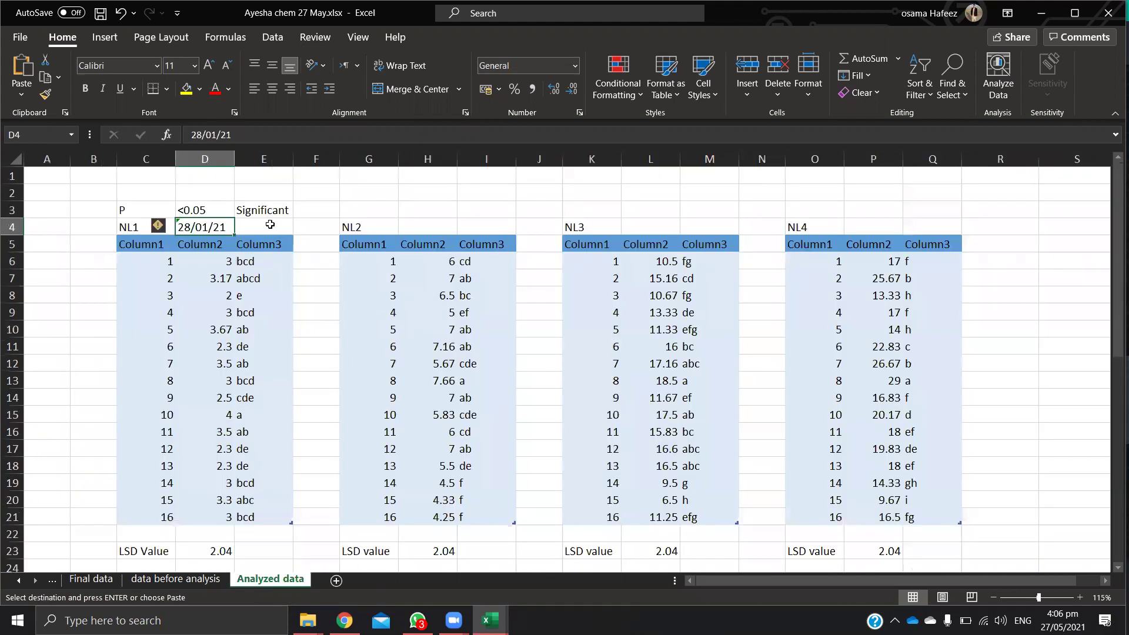
{"action": "right_click", "coordinate": [420, 229]}
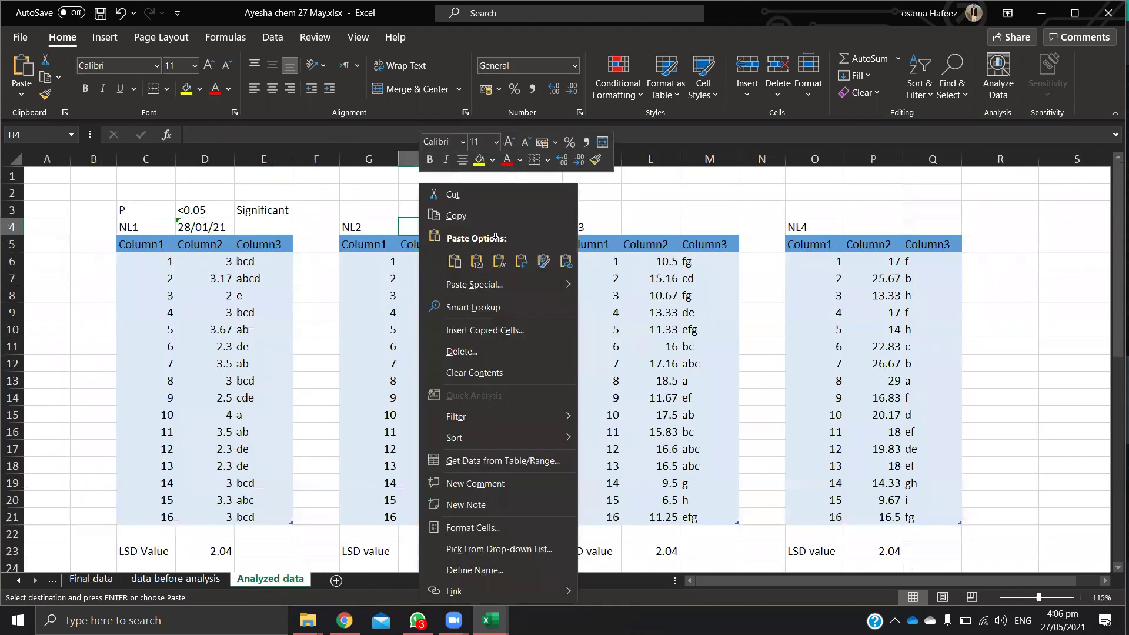
{"action": "key", "text": "ctrl+v"}
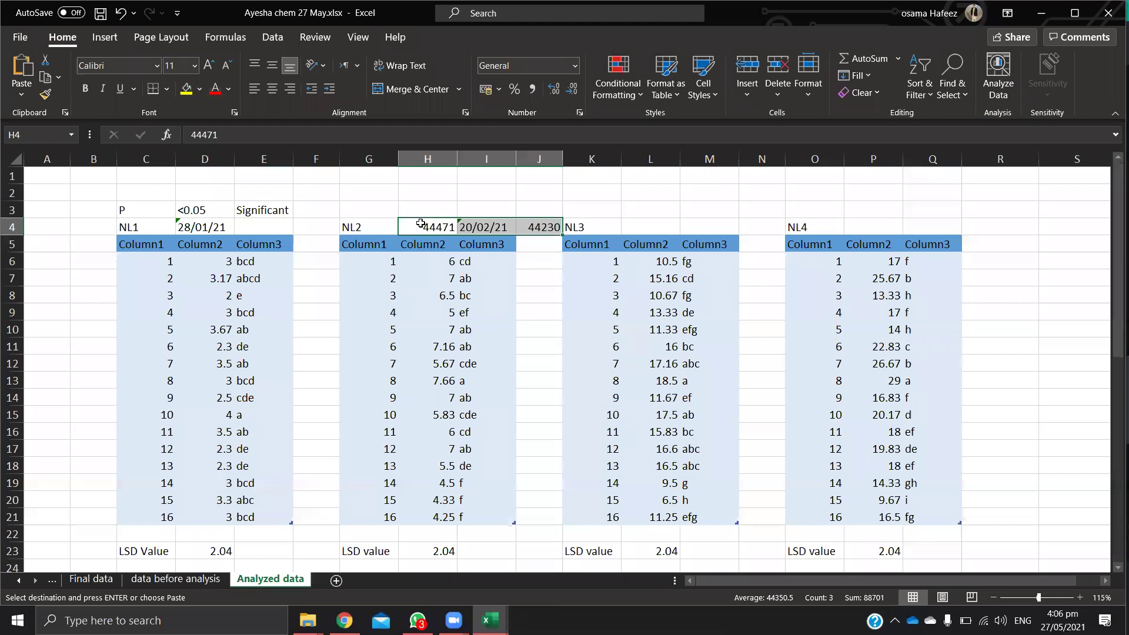
{"action": "key", "text": "ctrl+v"}
{"action": "left_click", "coordinate": [441, 259]}
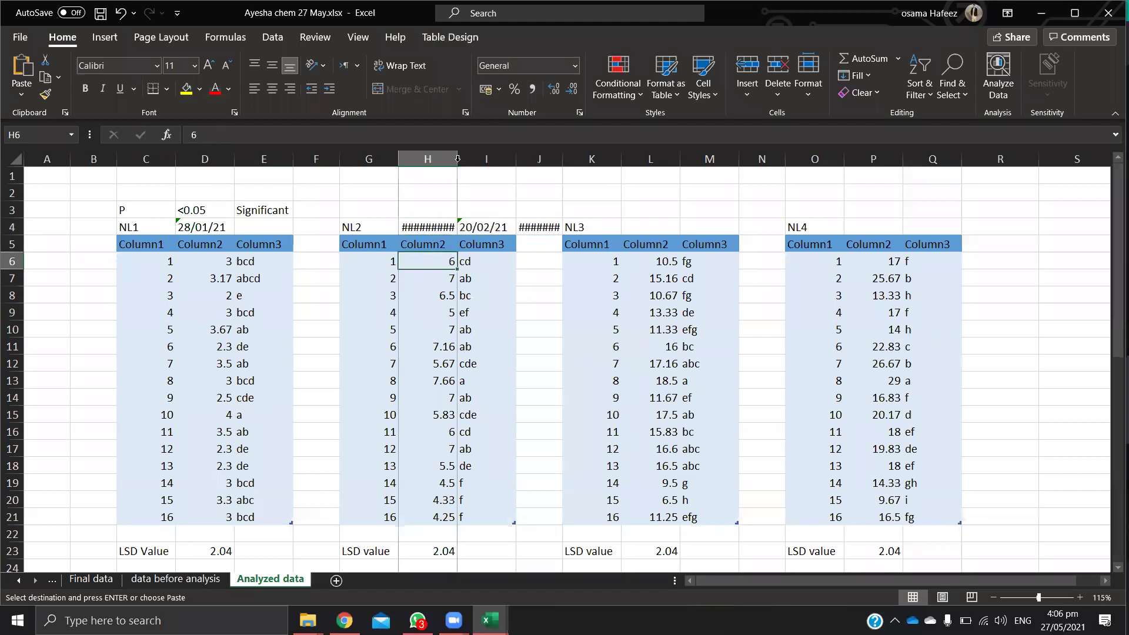
{"action": "double_click", "coordinate": [457, 159]}
Step: Move the date 20/02/21 to L4 beside NL3 and 03/02/2021 to P4 beside NL4, autofitting column P
{"action": "left_click_drag", "start_coordinate": [499, 225], "coordinate": [710, 228]}
{"action": "left_click", "coordinate": [710, 228]}
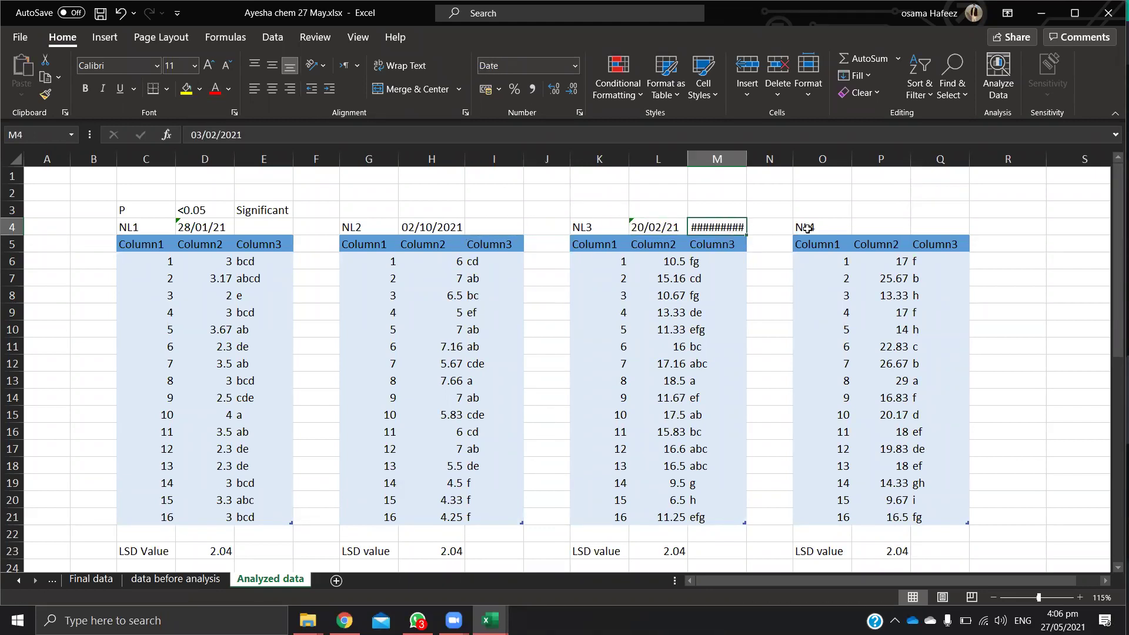
{"action": "key", "text": "ctrl+c"}
{"action": "left_click", "coordinate": [885, 225]}
{"action": "key", "text": "ctrl+v"}
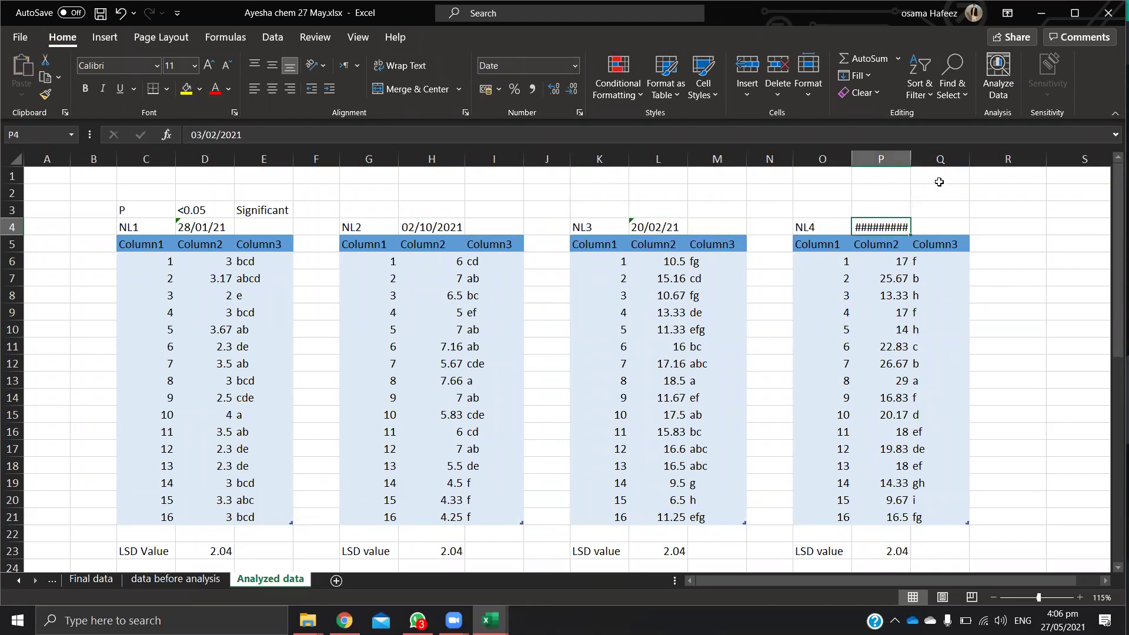
{"action": "double_click", "coordinate": [910, 159]}
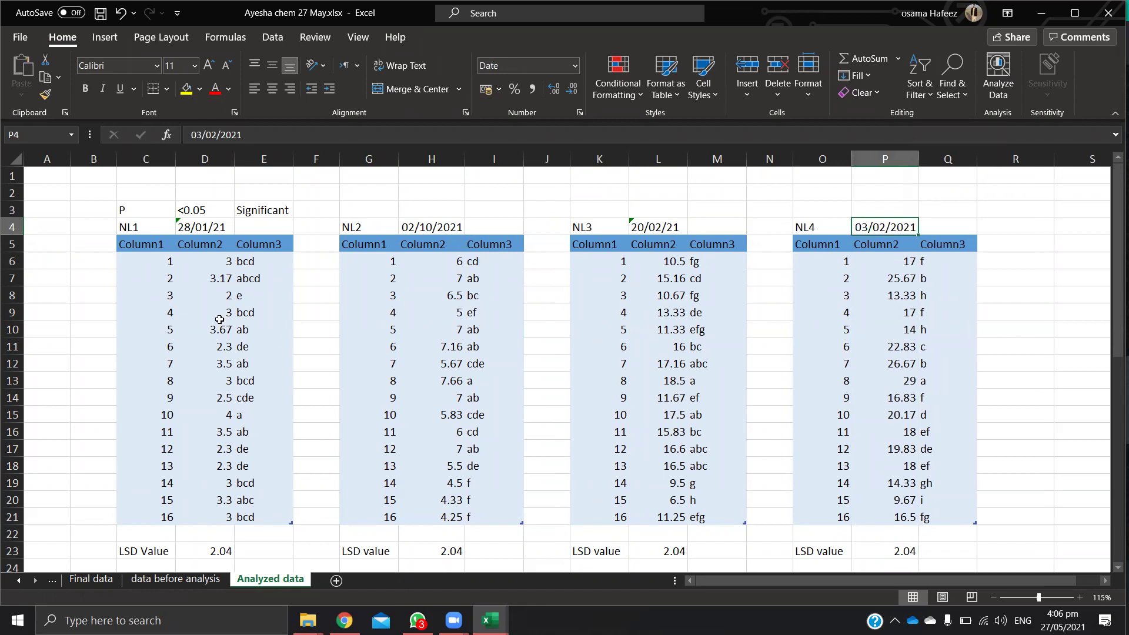
Step: Review the name and date labels above the NL1 to NL4 tables
{"action": "left_click_drag", "start_coordinate": [151, 231], "coordinate": [188, 230]}
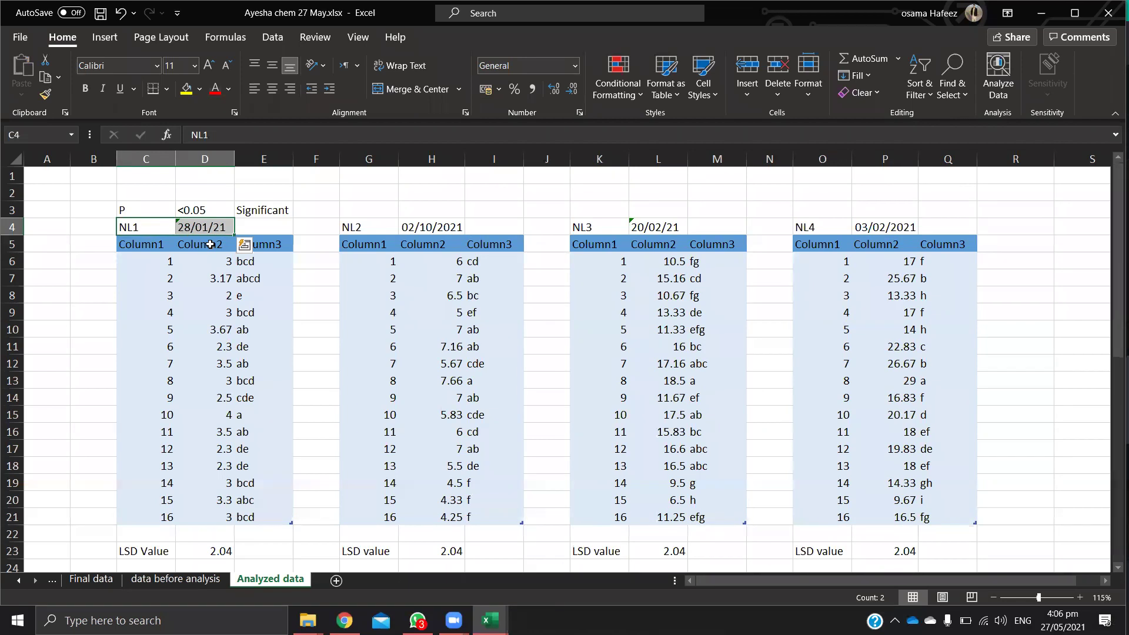
{"action": "left_click_drag", "start_coordinate": [443, 231], "coordinate": [373, 228]}
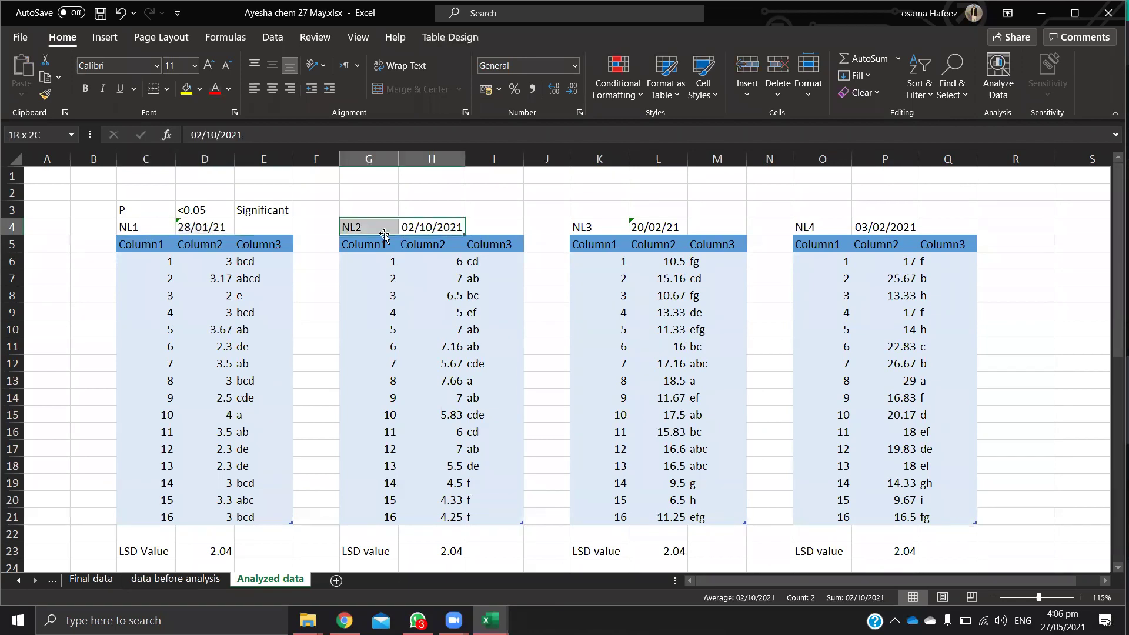
{"action": "left_click_drag", "start_coordinate": [670, 227], "coordinate": [604, 230]}
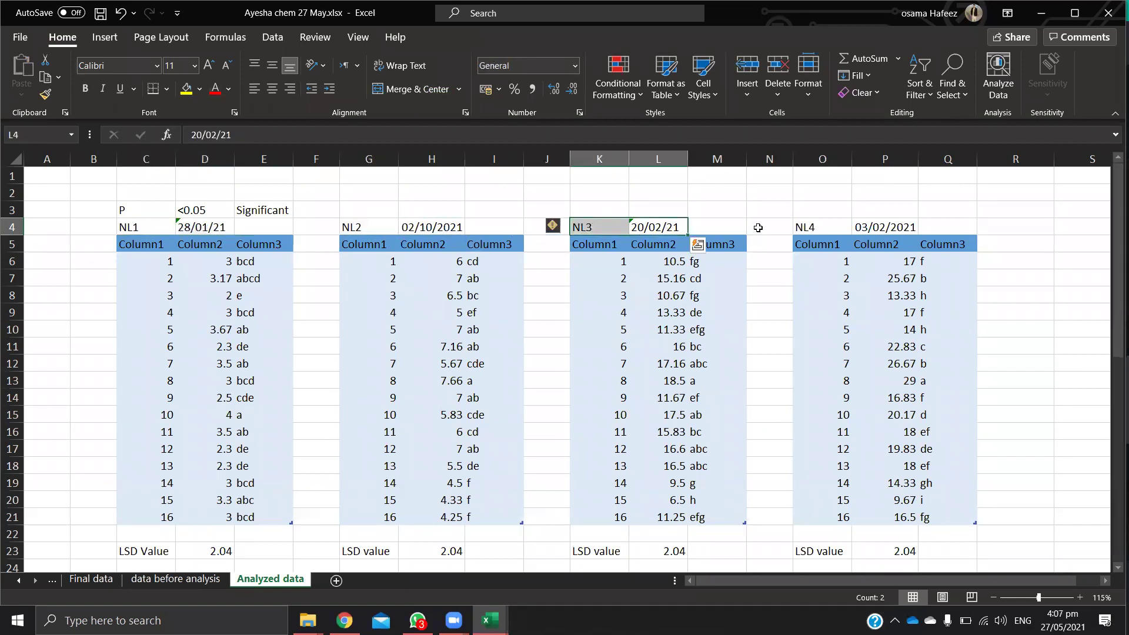
{"action": "left_click_drag", "start_coordinate": [894, 228], "coordinate": [823, 229]}
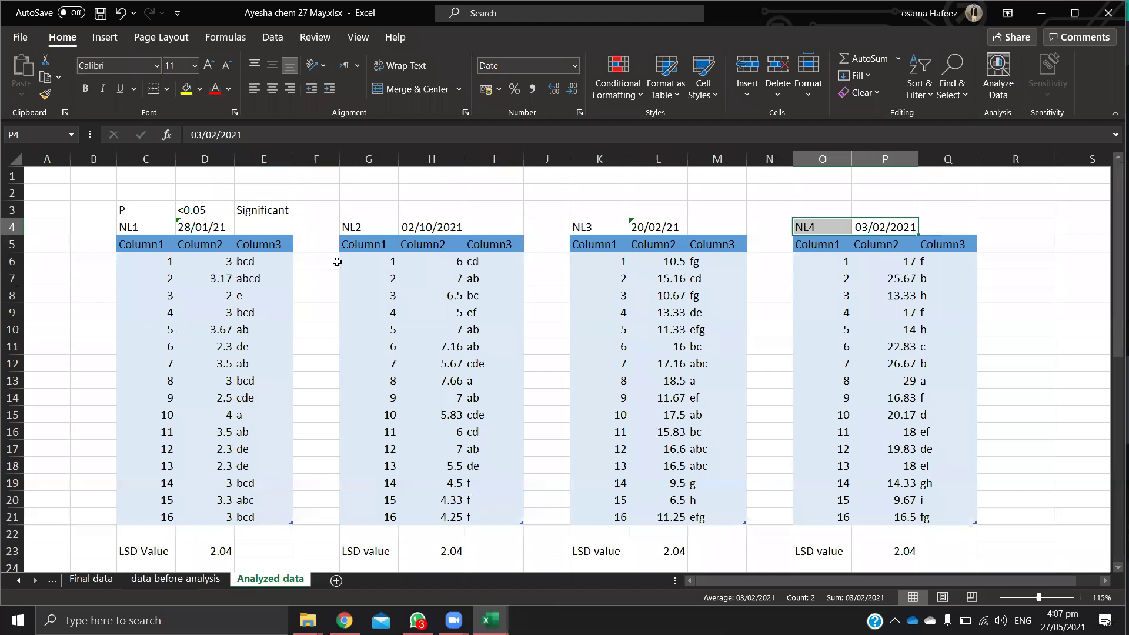
{"action": "left_click", "coordinate": [377, 289]}
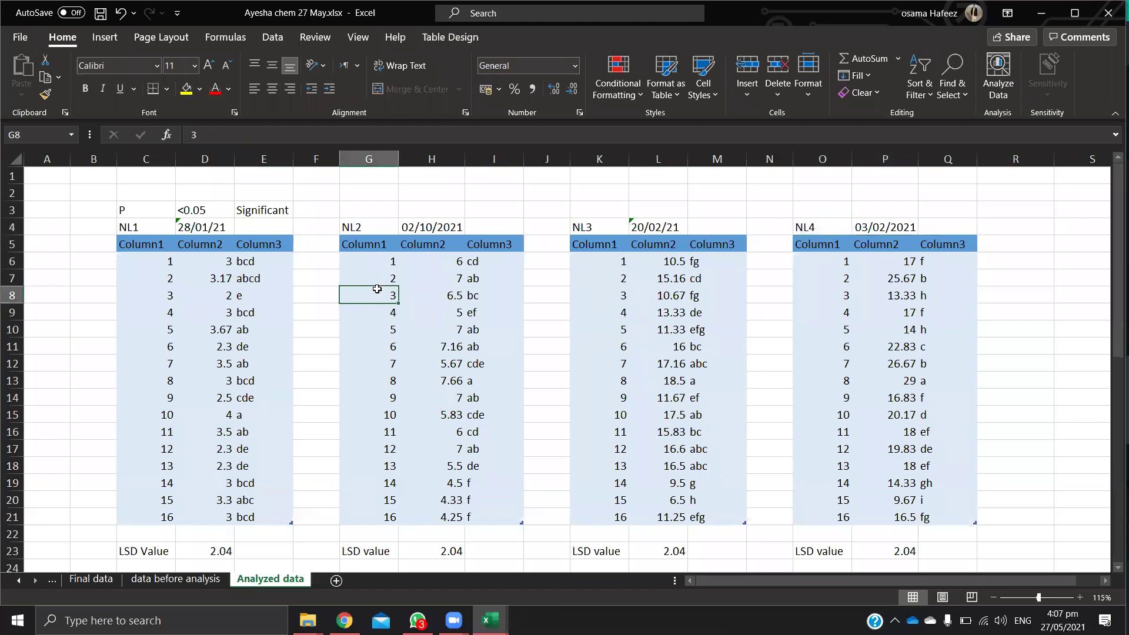
Step: Correct the NL4 date in cell P4 to 02/03/2021
{"action": "left_click", "coordinate": [902, 233]}
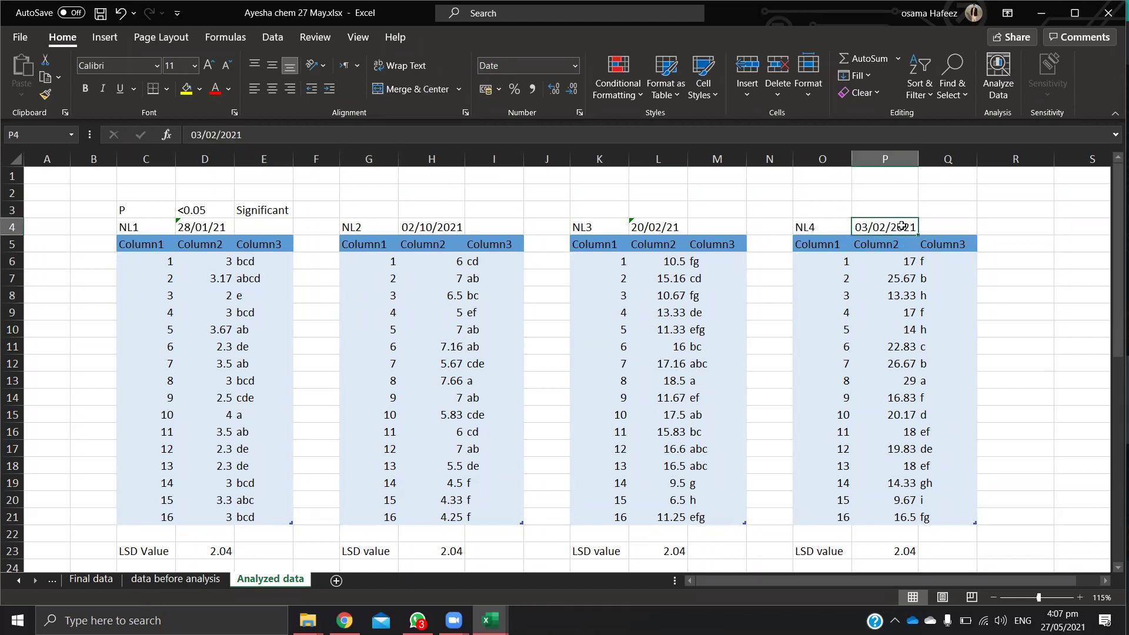
{"action": "double_click", "coordinate": [869, 229]}
{"action": "key", "text": "BackSpace"}
{"action": "type", "text": "2"}
{"action": "left_click", "coordinate": [883, 227]}
{"action": "key", "text": "BackSpace"}
{"action": "type", "text": "3"}
{"action": "key", "text": "Return"}
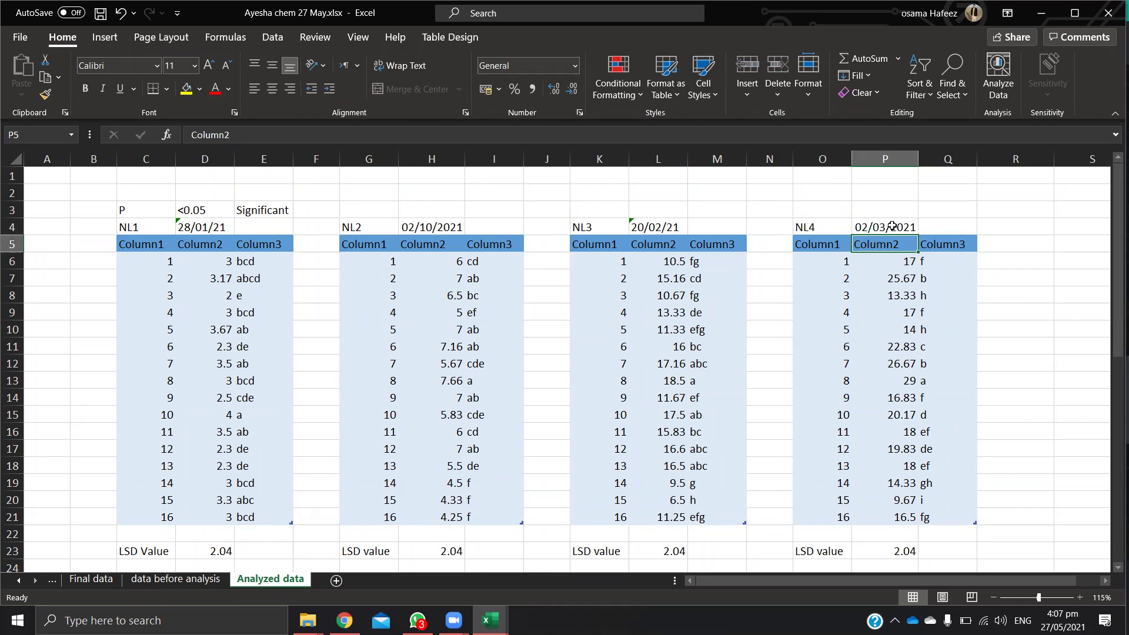
{"action": "left_click", "coordinate": [892, 227]}
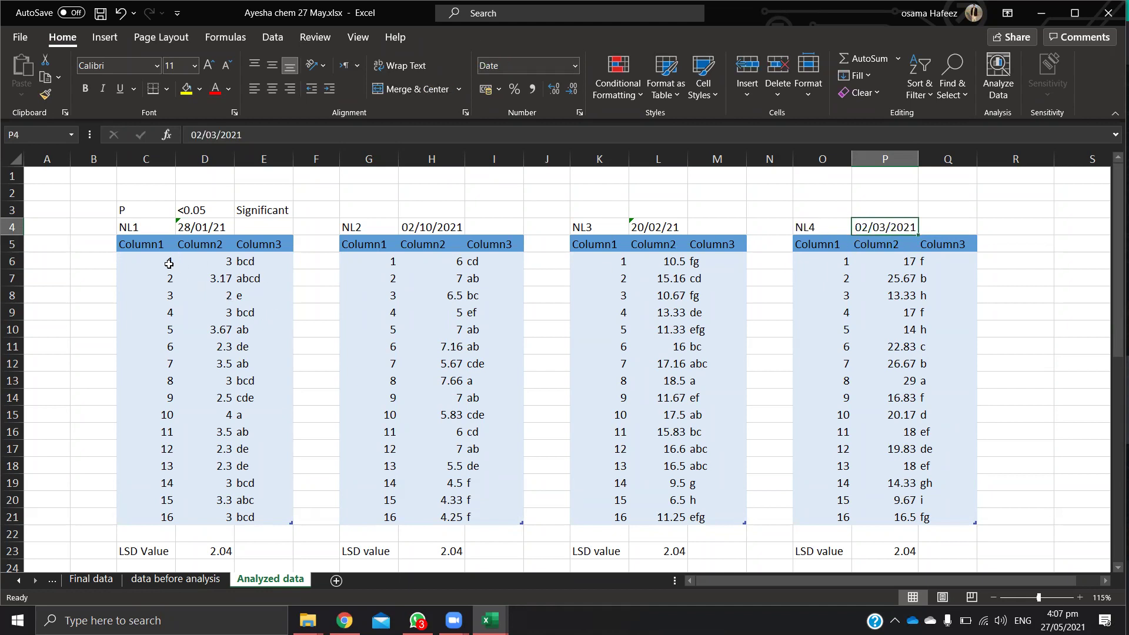
Step: Insert a 2-D clustered column chart from the NL1 table range C6:D21
{"action": "left_click_drag", "start_coordinate": [154, 258], "coordinate": [197, 514]}
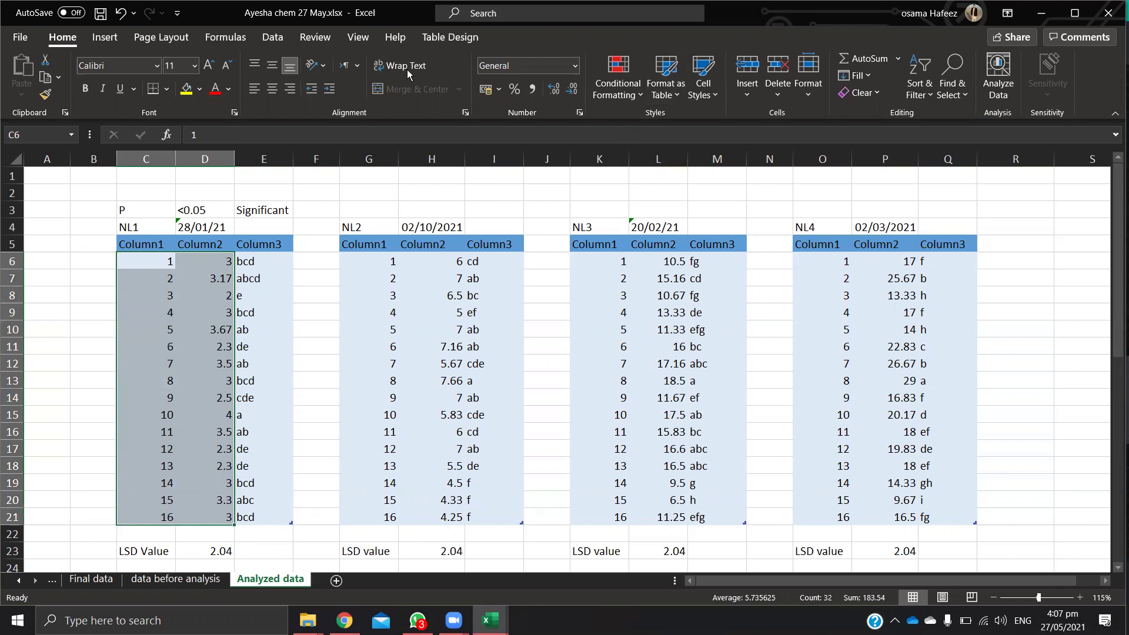
{"action": "double_click", "coordinate": [875, 21]}
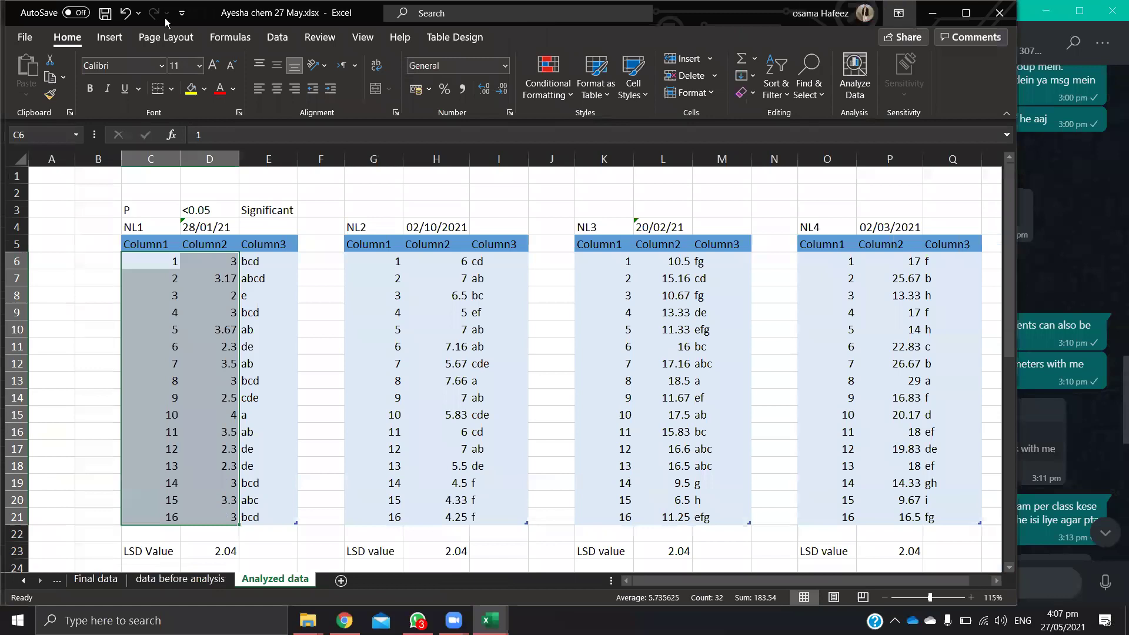
{"action": "left_click", "coordinate": [181, 13]}
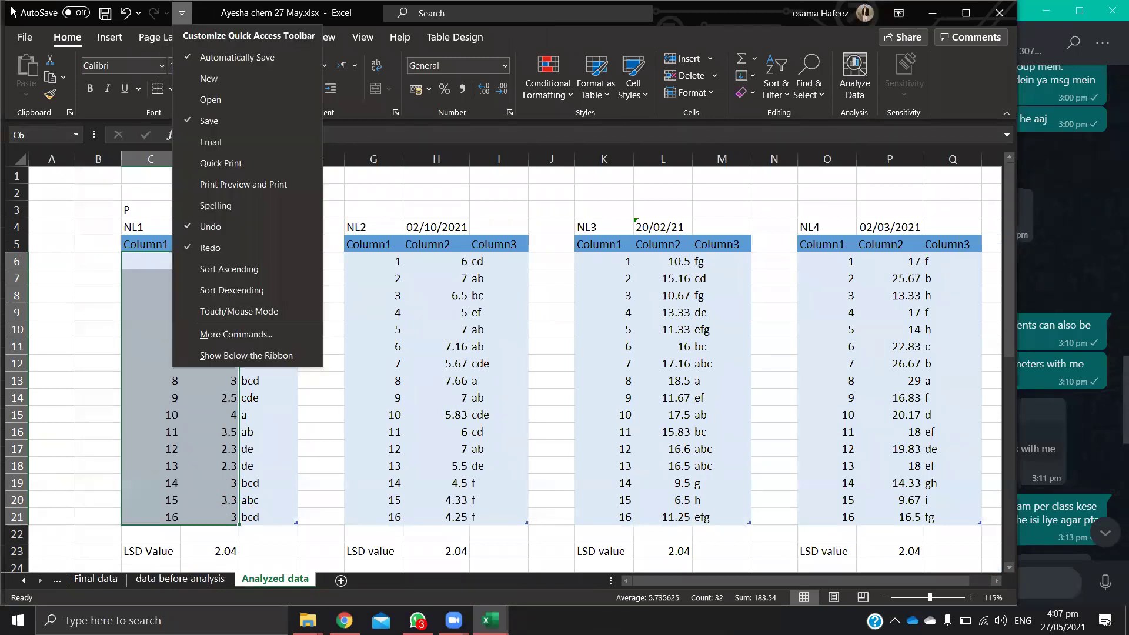
{"action": "key", "text": "Escape"}
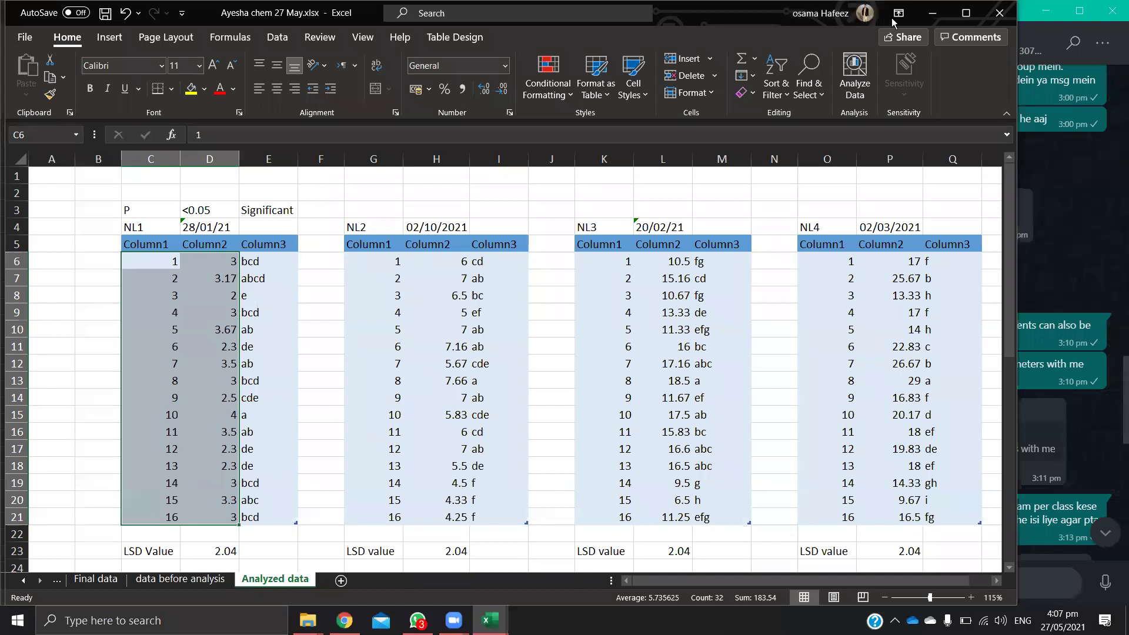
{"action": "left_click", "coordinate": [965, 12]}
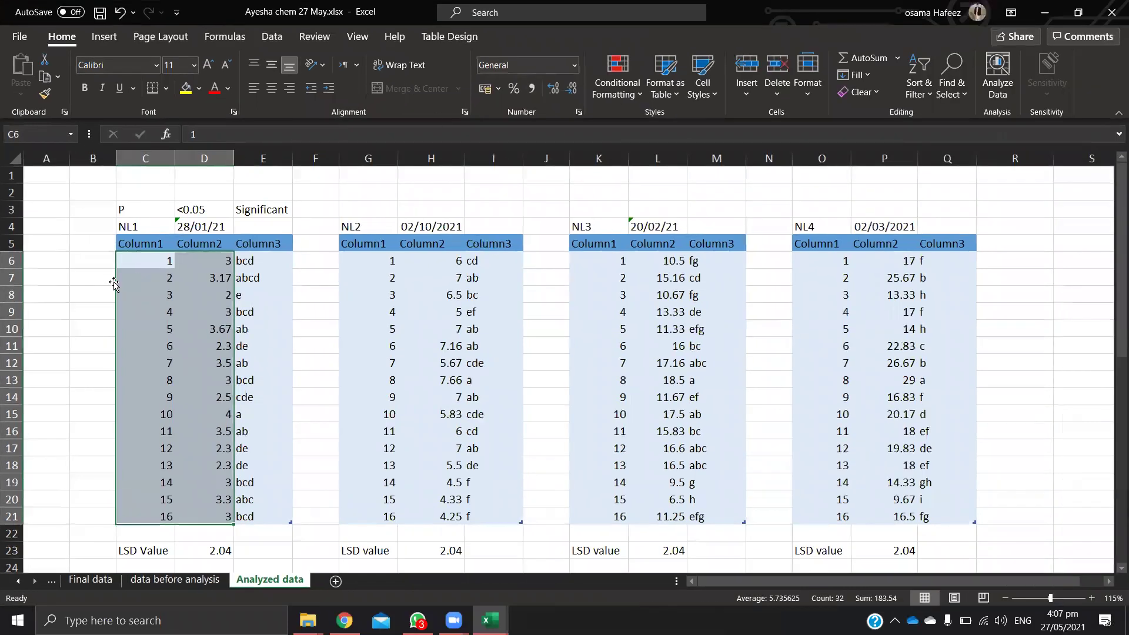
{"action": "left_click", "coordinate": [106, 37]}
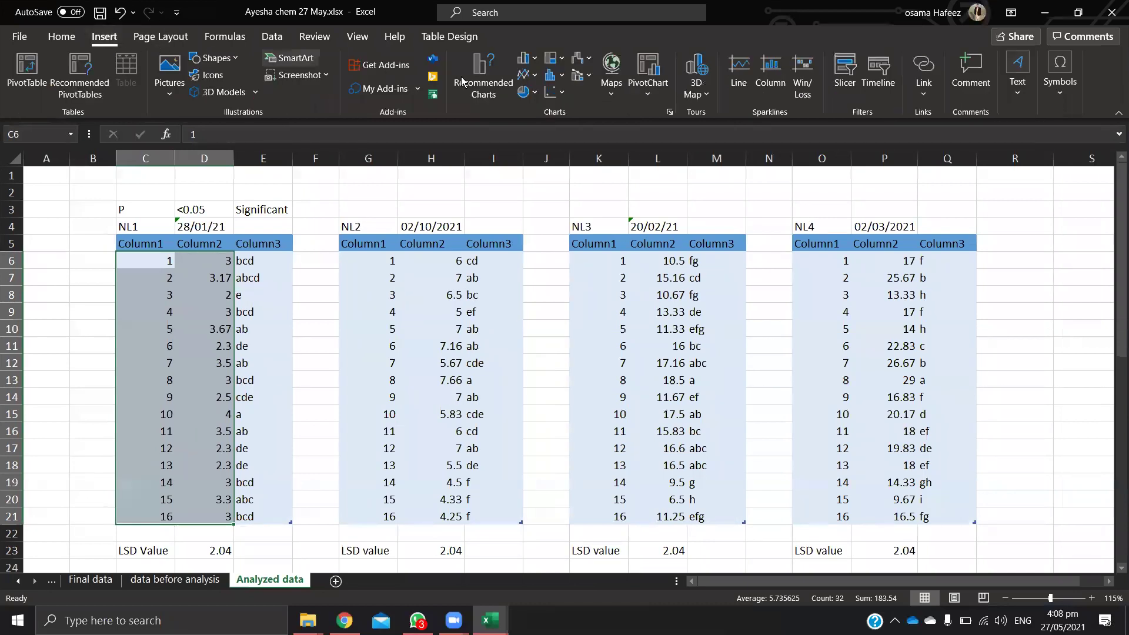
{"action": "left_click", "coordinate": [562, 80]}
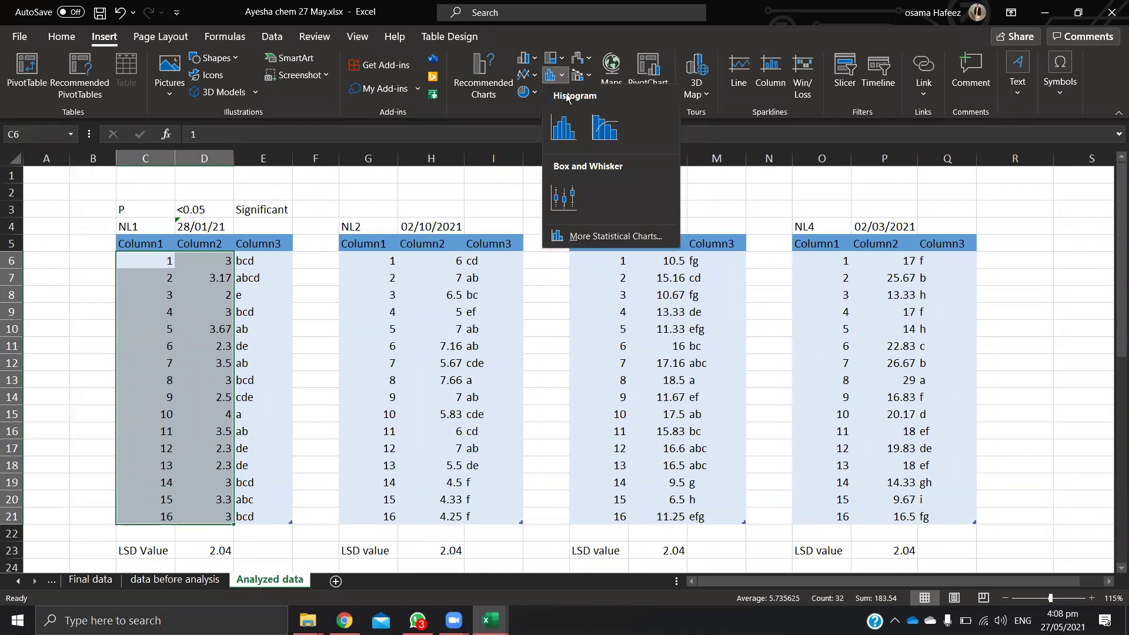
{"action": "left_click", "coordinate": [534, 60]}
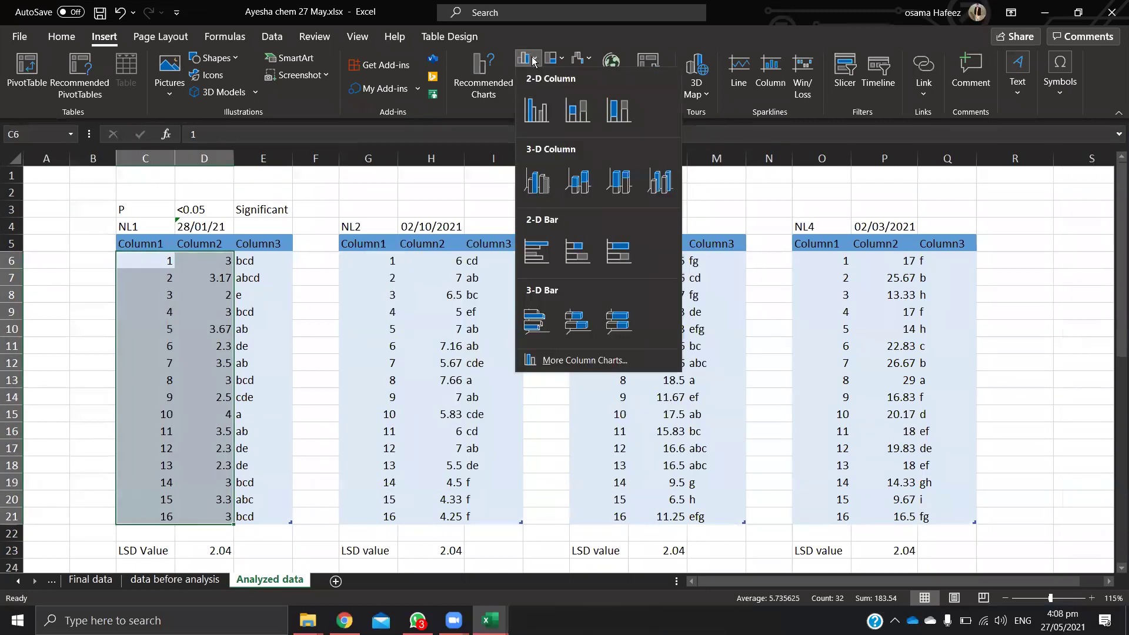
{"action": "left_click", "coordinate": [523, 30]}
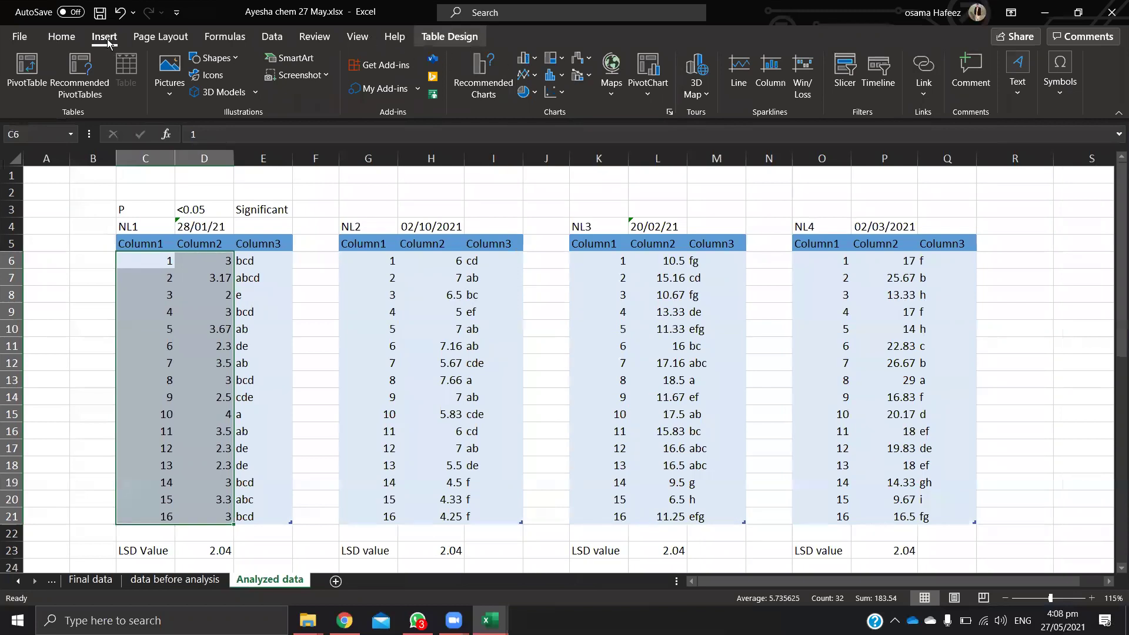
{"action": "left_click", "coordinate": [535, 60]}
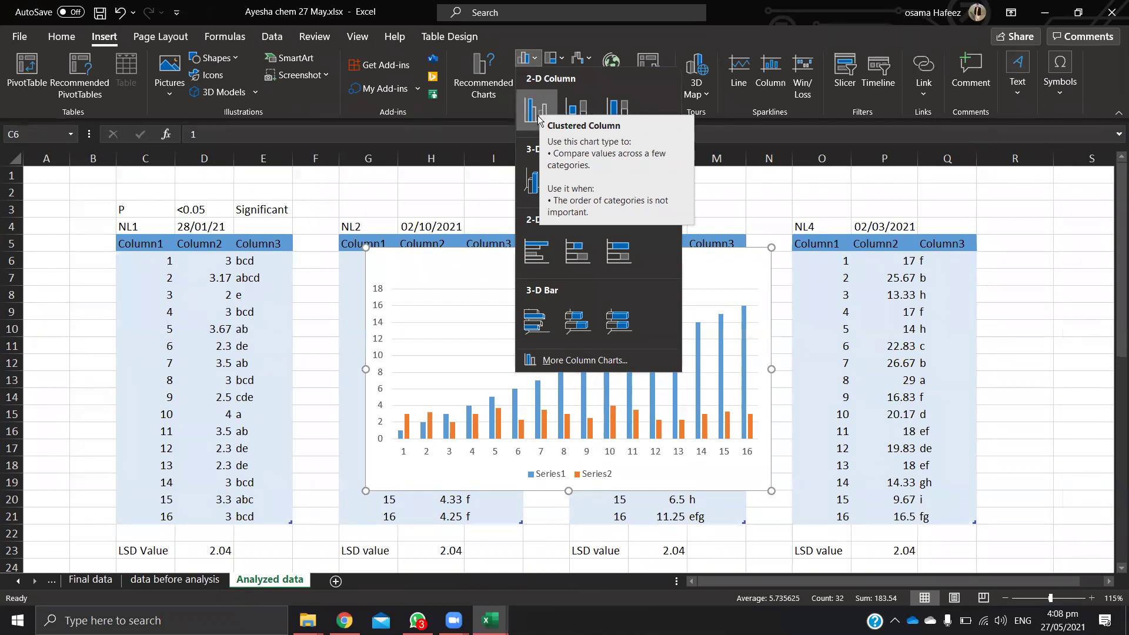
{"action": "left_click", "coordinate": [535, 110]}
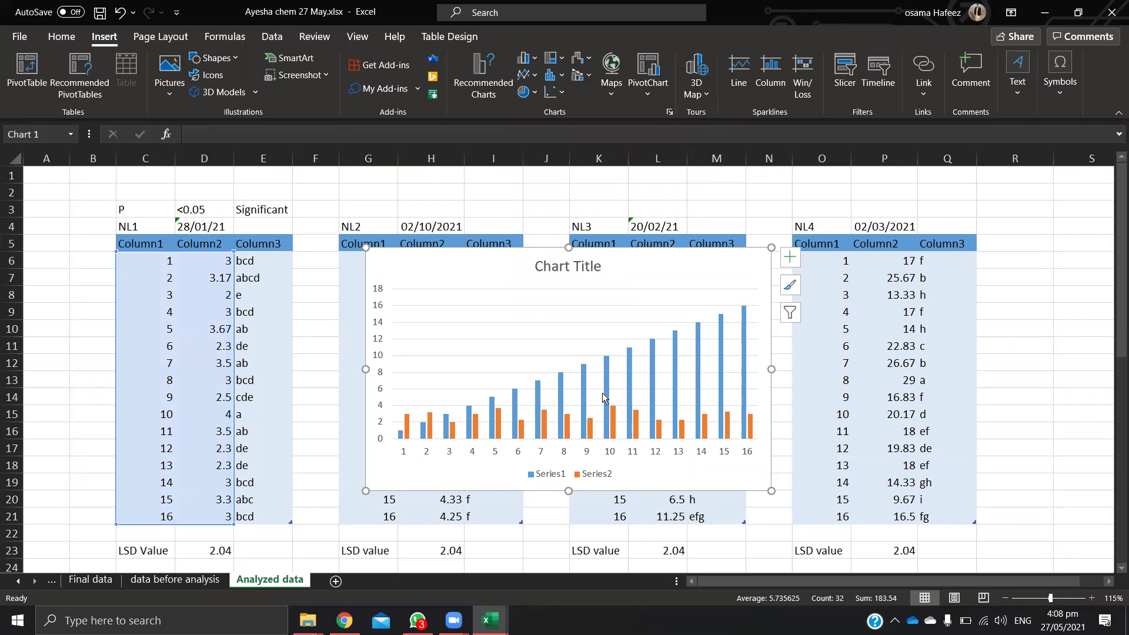
Step: Examine the NL1 chart's data source, checking its data range, series and category labels, and leave it without changes
{"action": "mouse_move", "coordinate": [602, 395]}
{"action": "right_click", "coordinate": [569, 327]}
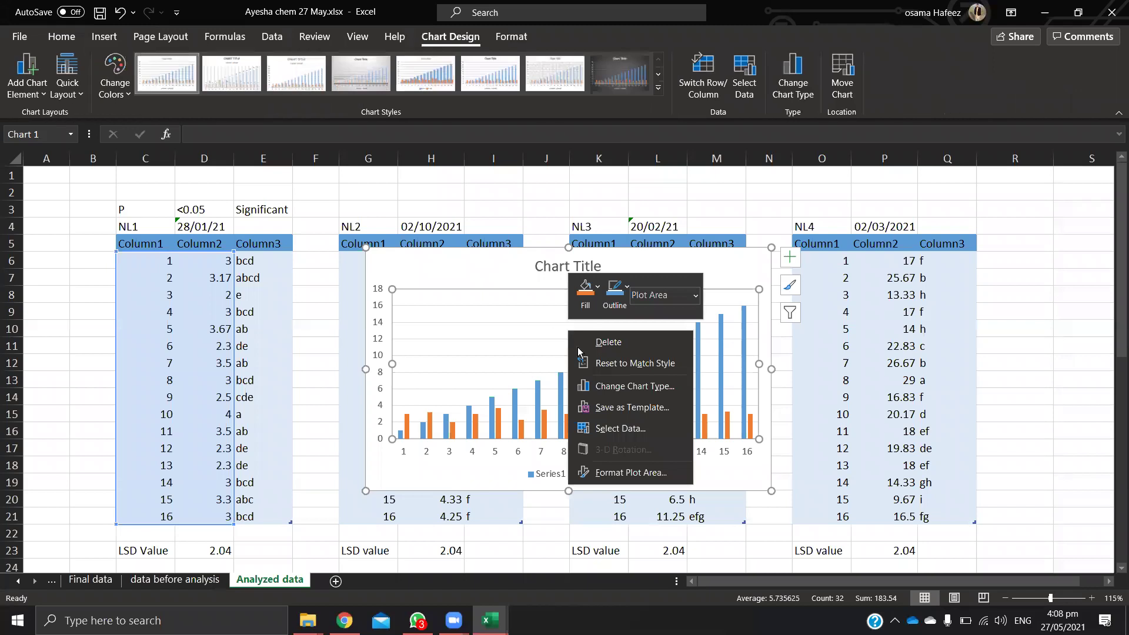
{"action": "left_click", "coordinate": [626, 429]}
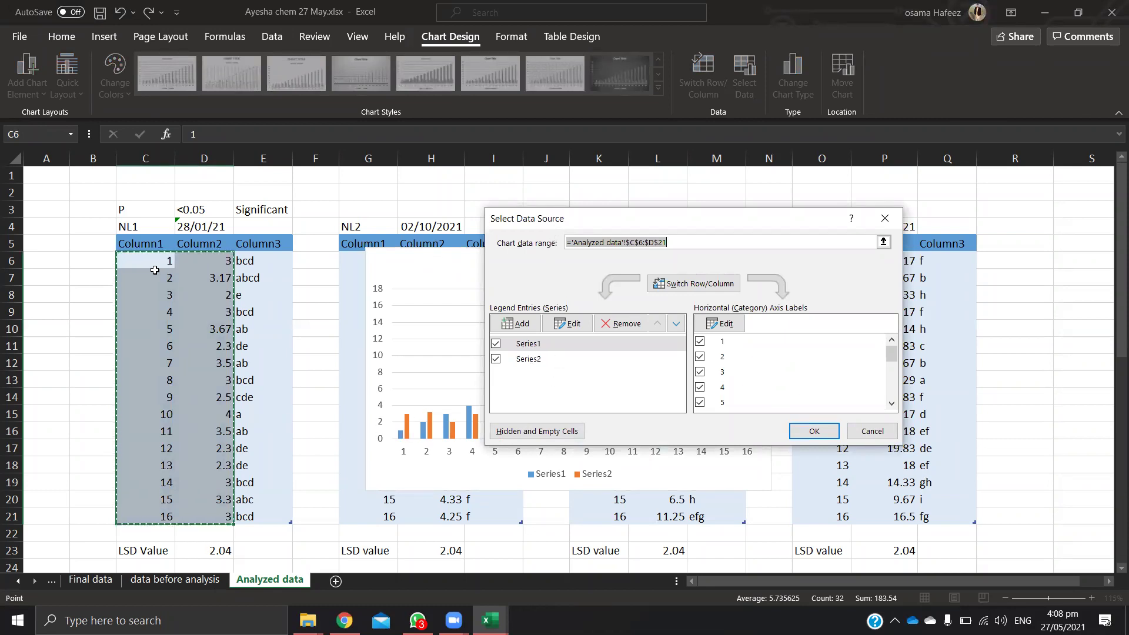
{"action": "left_click", "coordinate": [882, 431]}
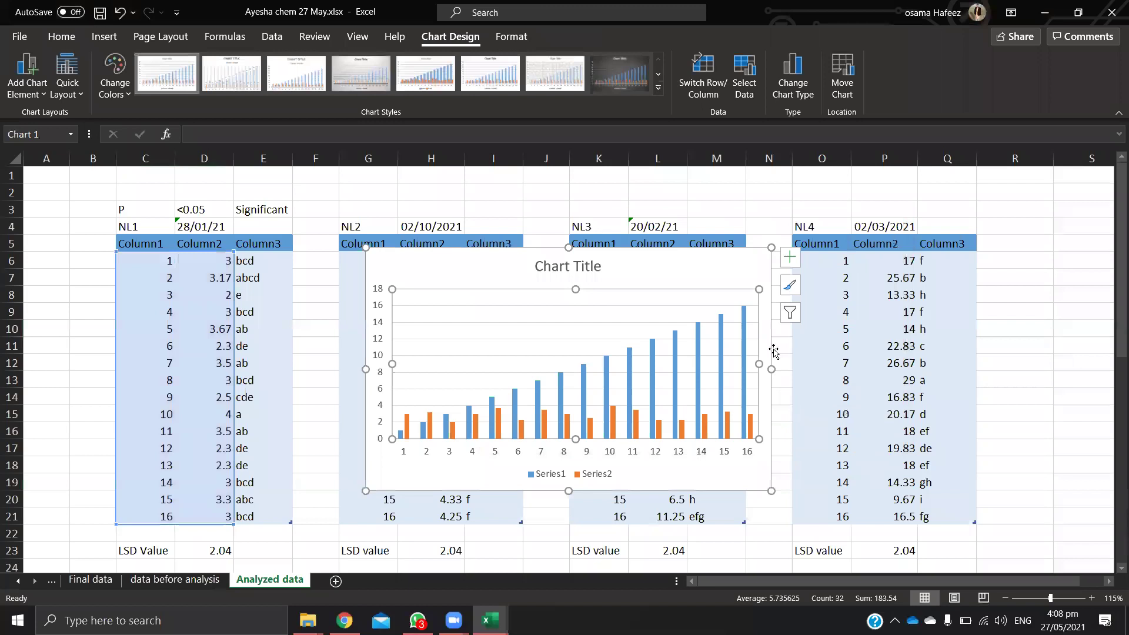
{"action": "key", "text": "Escape"}
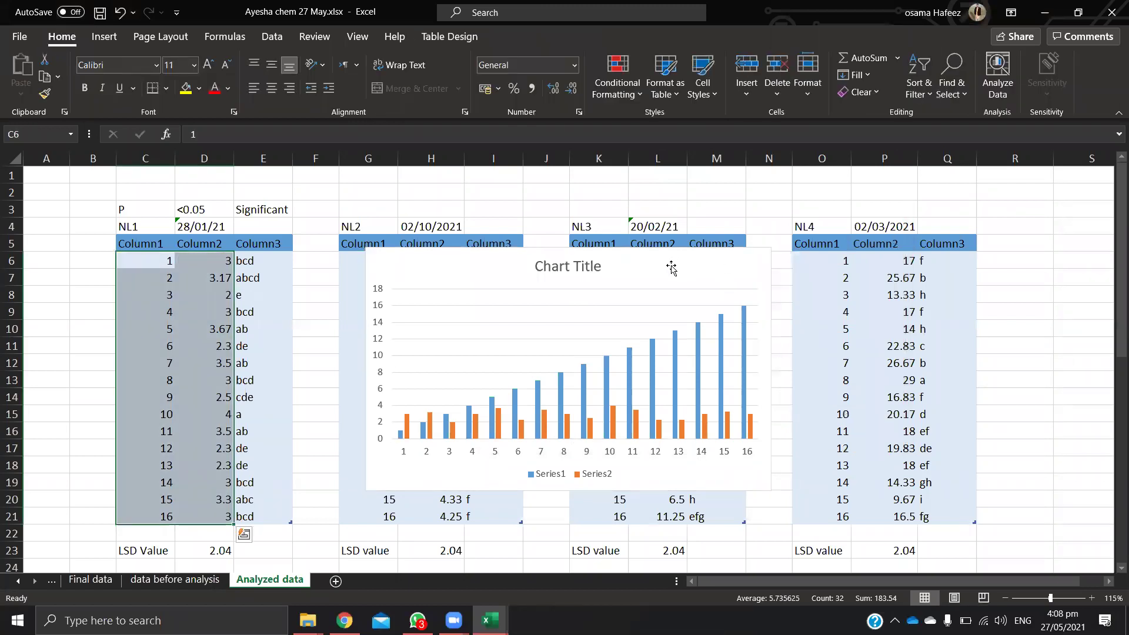
Step: Remove the two-series NL1 chart from the Analyzed data sheet, keeping the table values intact
{"action": "key", "text": "Delete"}
{"action": "left_click", "coordinate": [563, 305]}
{"action": "key", "text": "Delete"}
{"action": "key", "text": "ctrl+z"}
{"action": "key", "text": "ctrl+z"}
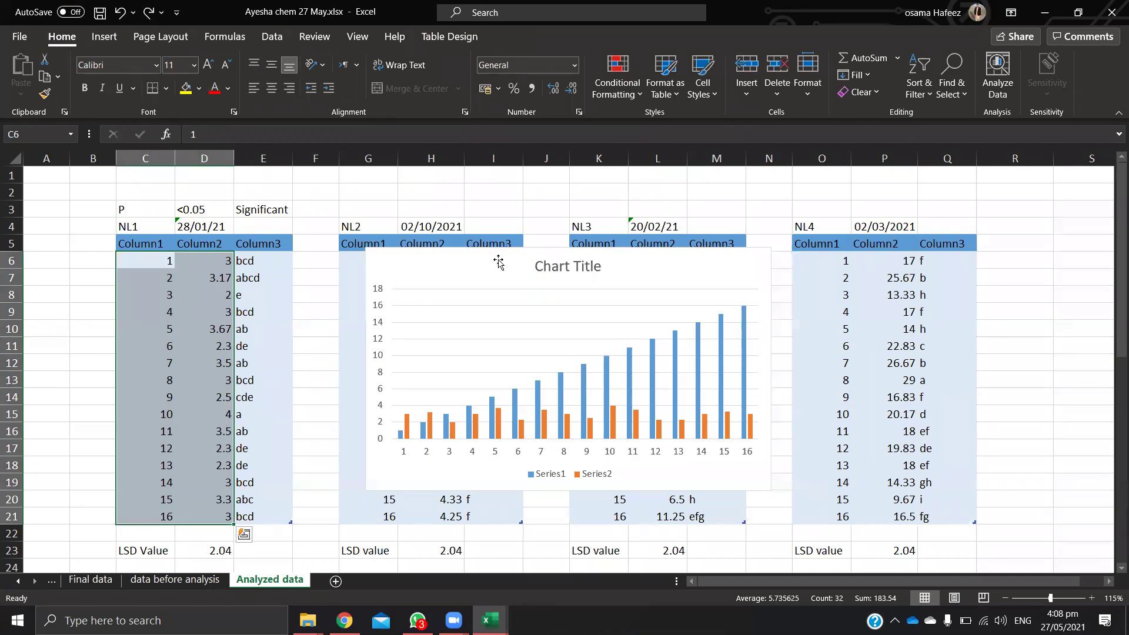
{"action": "key", "text": "ctrl+z"}
{"action": "left_click", "coordinate": [396, 225]}
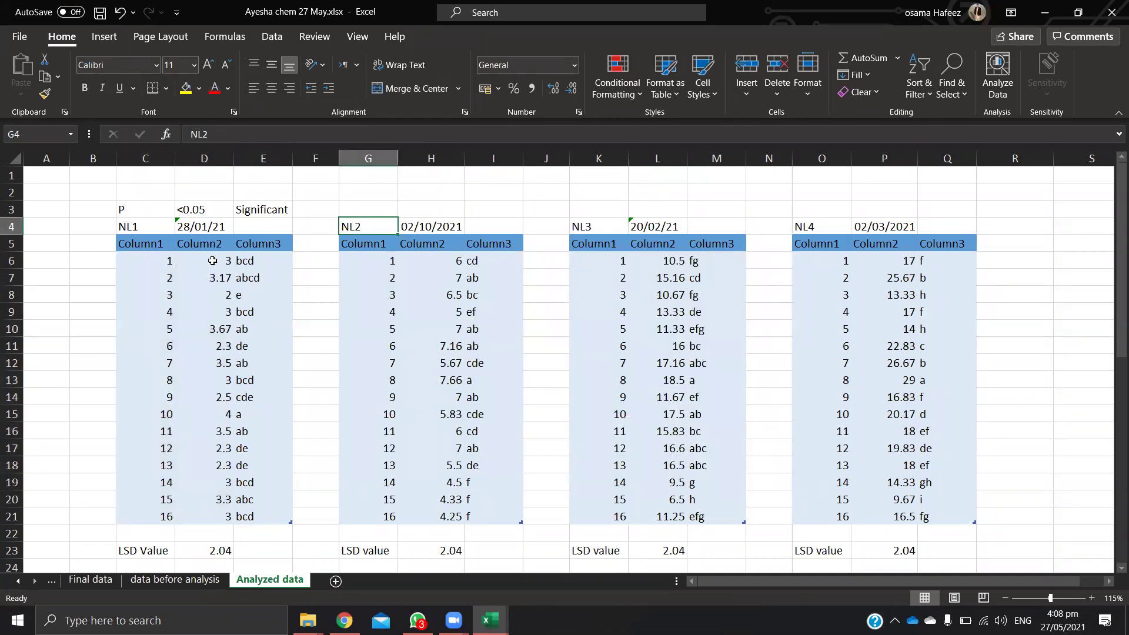
Step: Insert a 2-D clustered column chart from the NL1 values in D6:D21 only
{"action": "left_click_drag", "start_coordinate": [212, 258], "coordinate": [201, 524]}
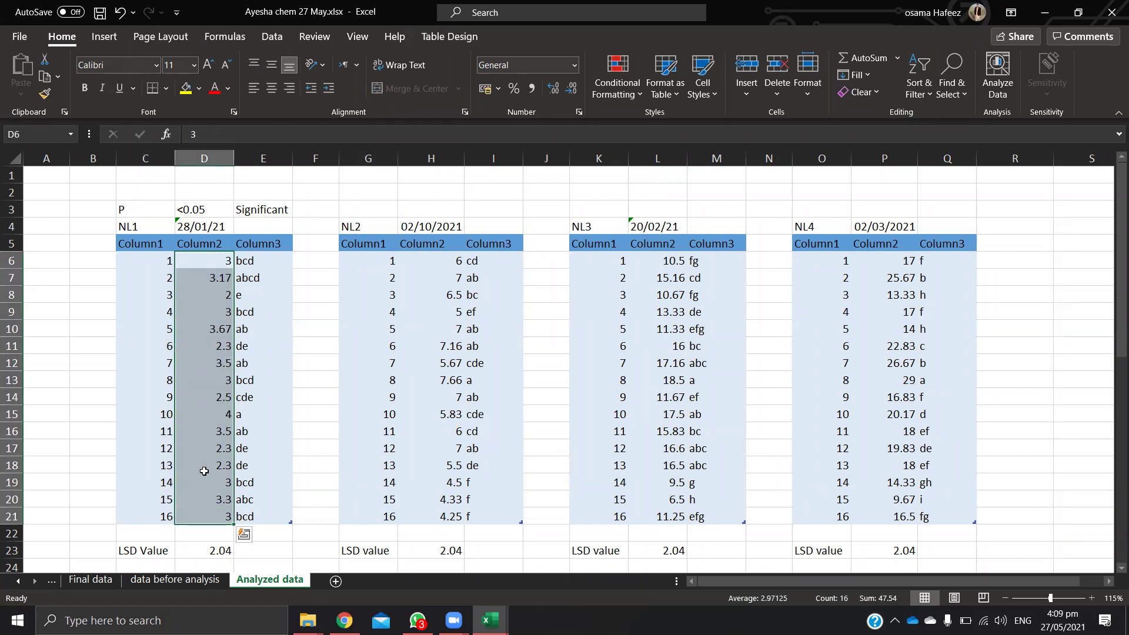
{"action": "left_click", "coordinate": [105, 36]}
{"action": "left_click", "coordinate": [527, 59]}
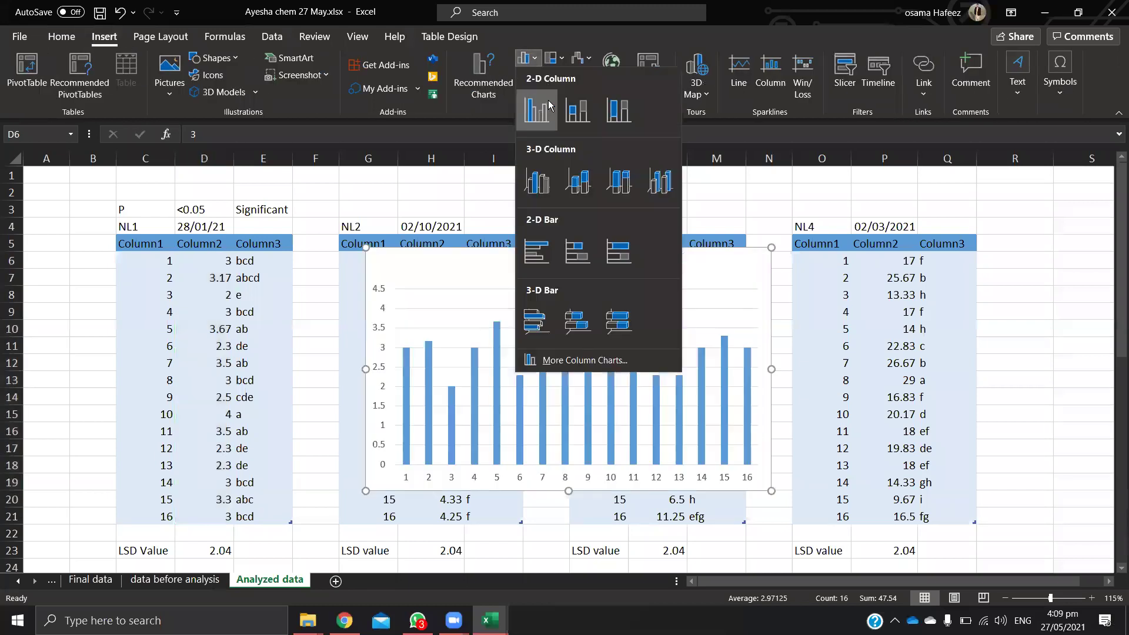
{"action": "left_click", "coordinate": [552, 104]}
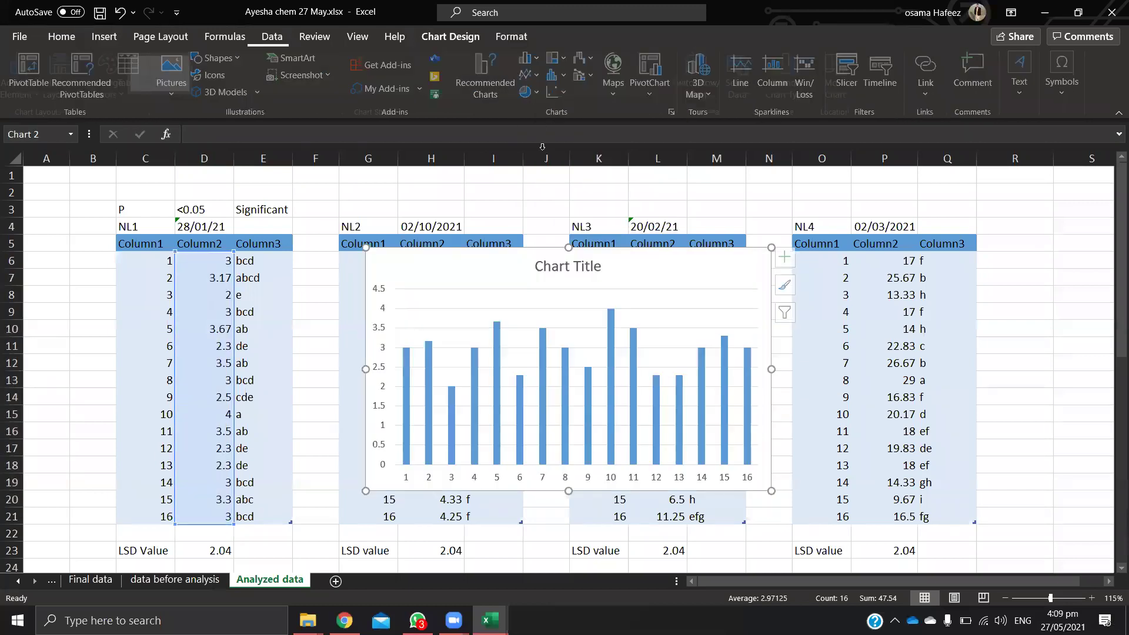
Step: Set the NL1 chart's horizontal axis labels to the range C6:C21 of the Analyzed data sheet
{"action": "right_click", "coordinate": [572, 295]}
{"action": "left_click", "coordinate": [616, 393]}
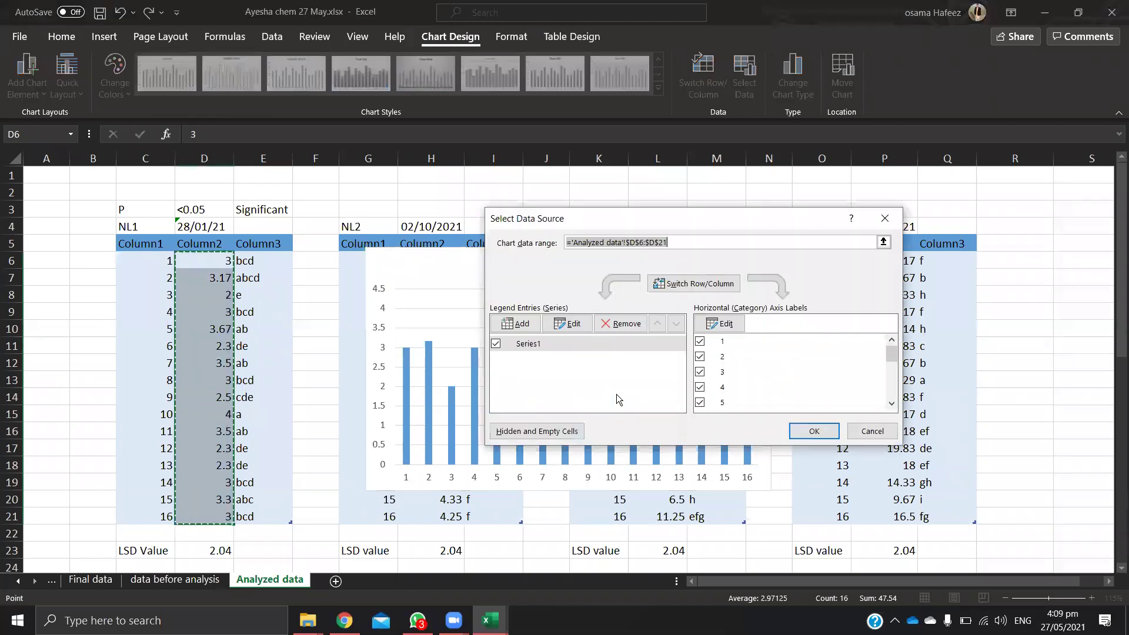
{"action": "left_click", "coordinate": [723, 325]}
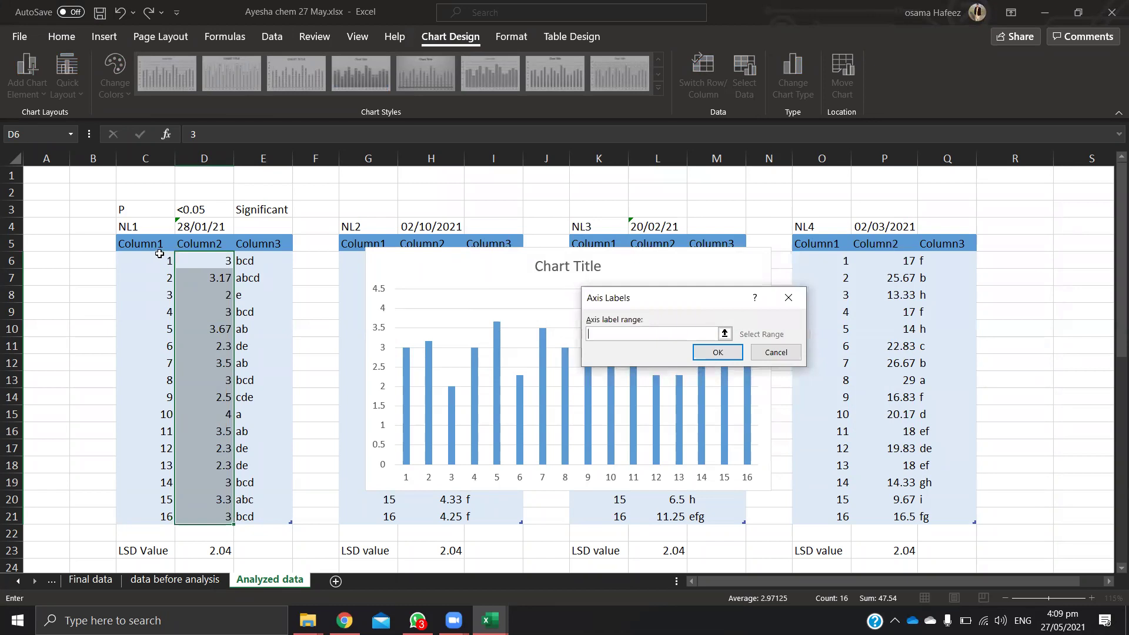
{"action": "left_click_drag", "start_coordinate": [147, 259], "coordinate": [148, 515]}
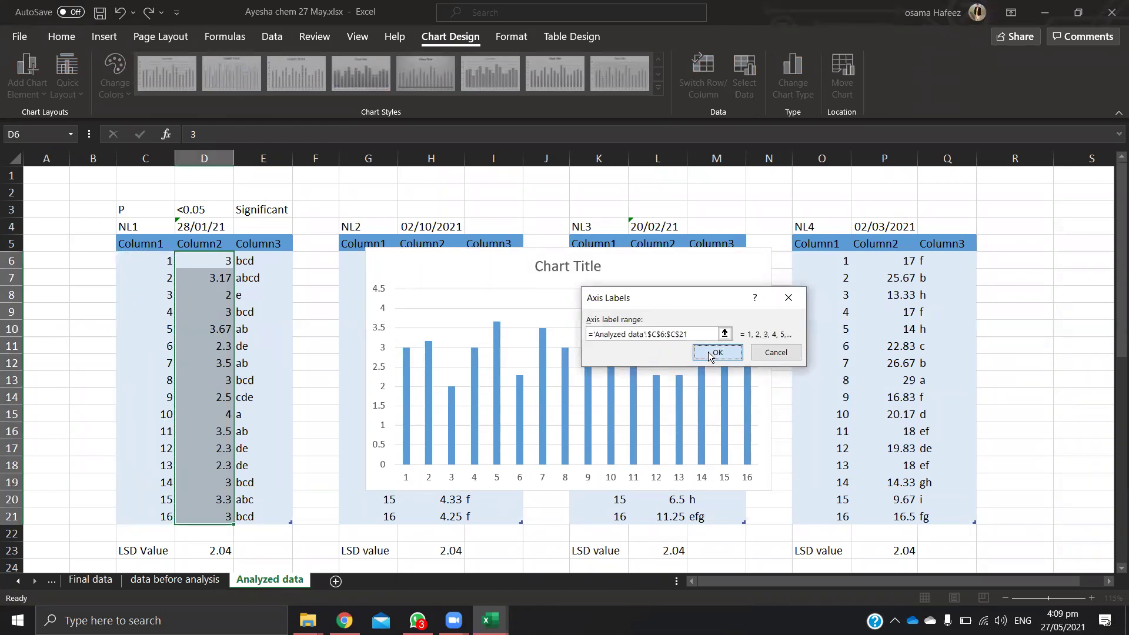
{"action": "left_click", "coordinate": [718, 351]}
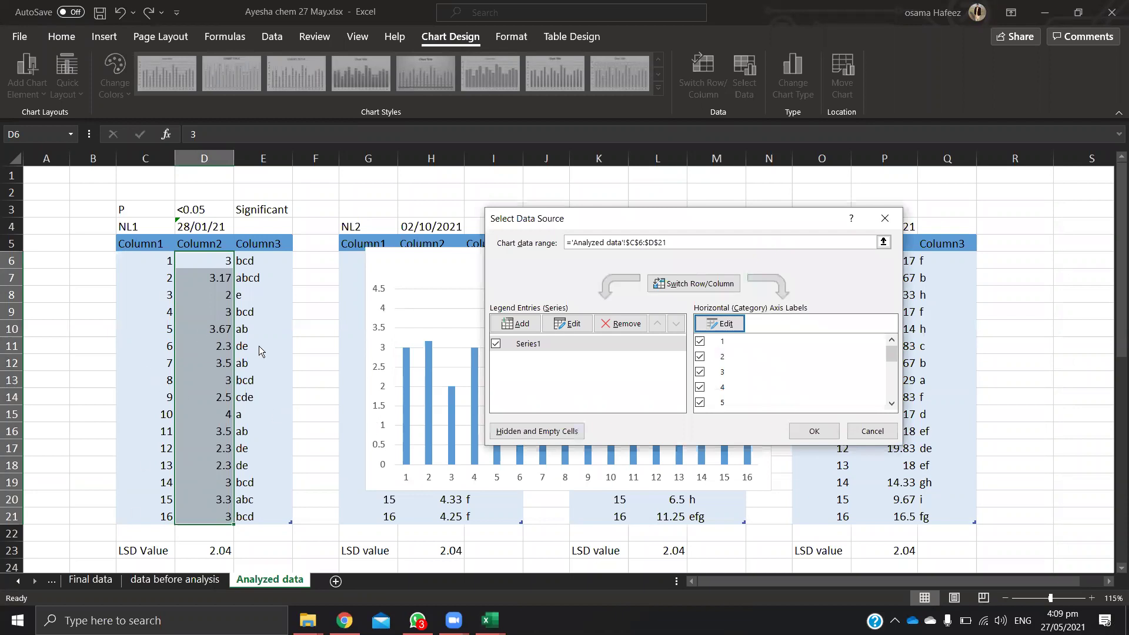
{"action": "left_click", "coordinate": [817, 434]}
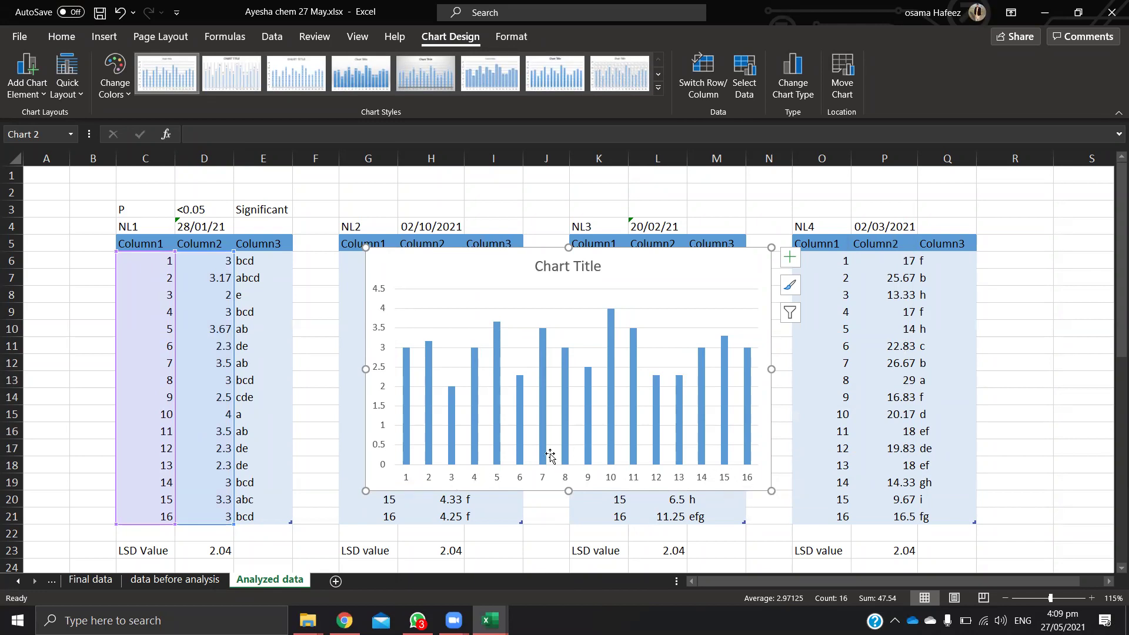
Step: Enter T1 in cell C6 and check the first category label on the NL1 chart's horizontal axis
{"action": "left_click", "coordinate": [148, 261]}
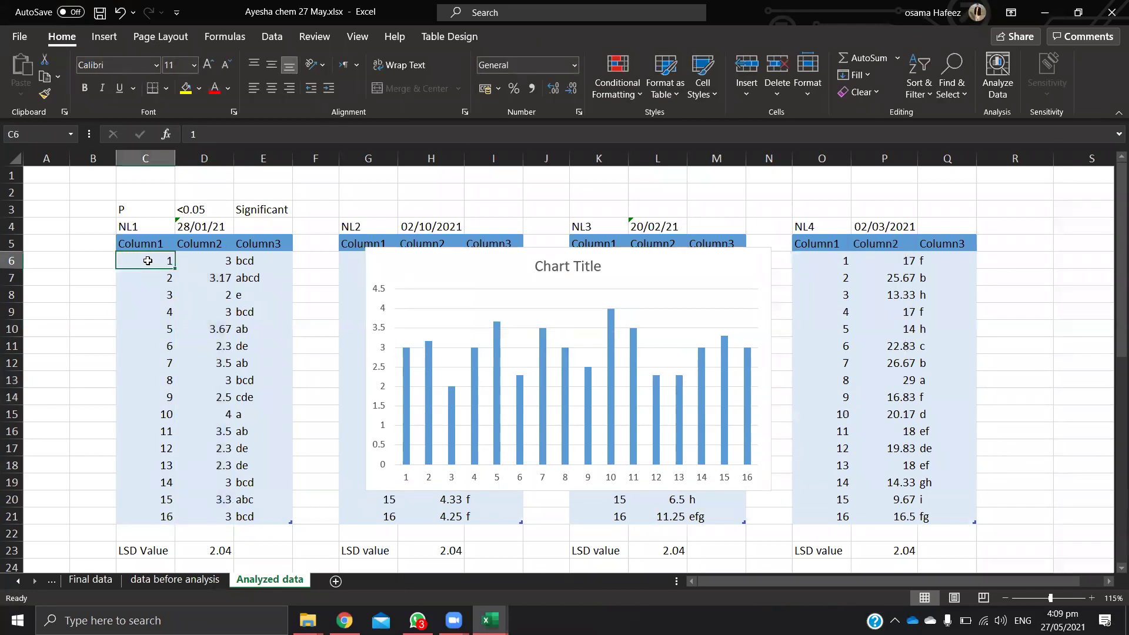
{"action": "type", "text": "T"}
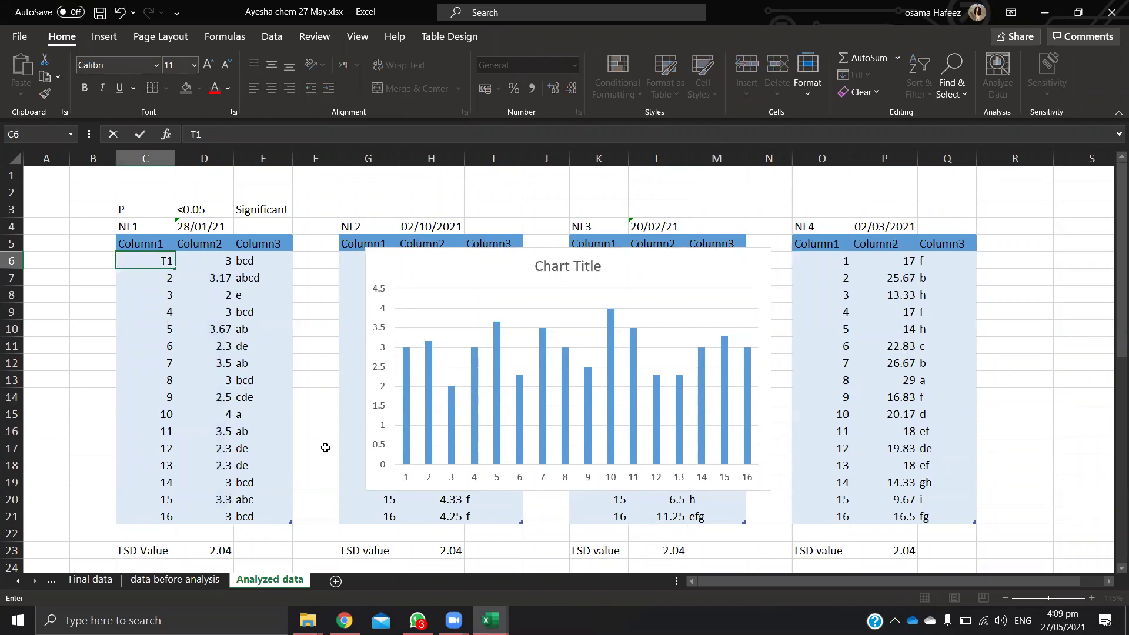
{"action": "key", "text": "Return"}
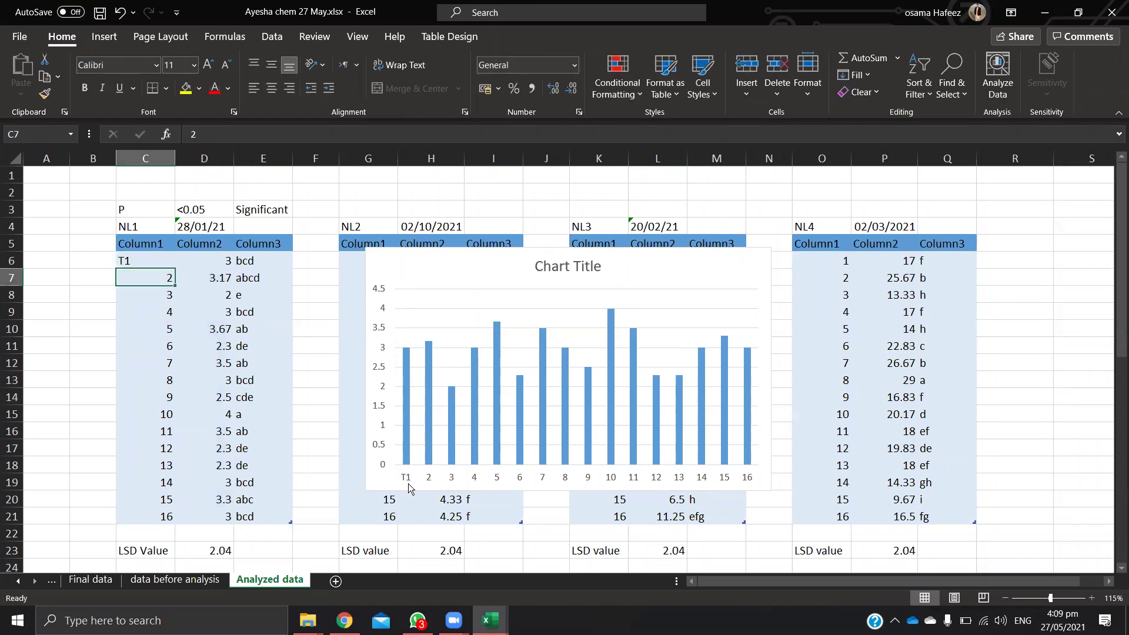
{"action": "left_click", "coordinate": [140, 265]}
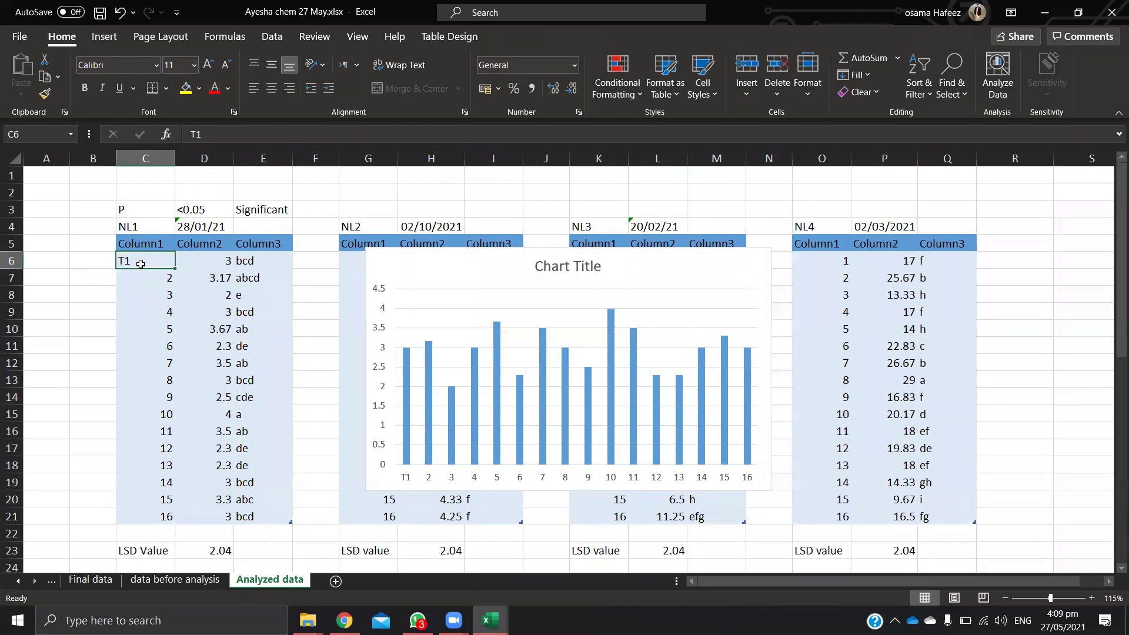
{"action": "left_click", "coordinate": [405, 482]}
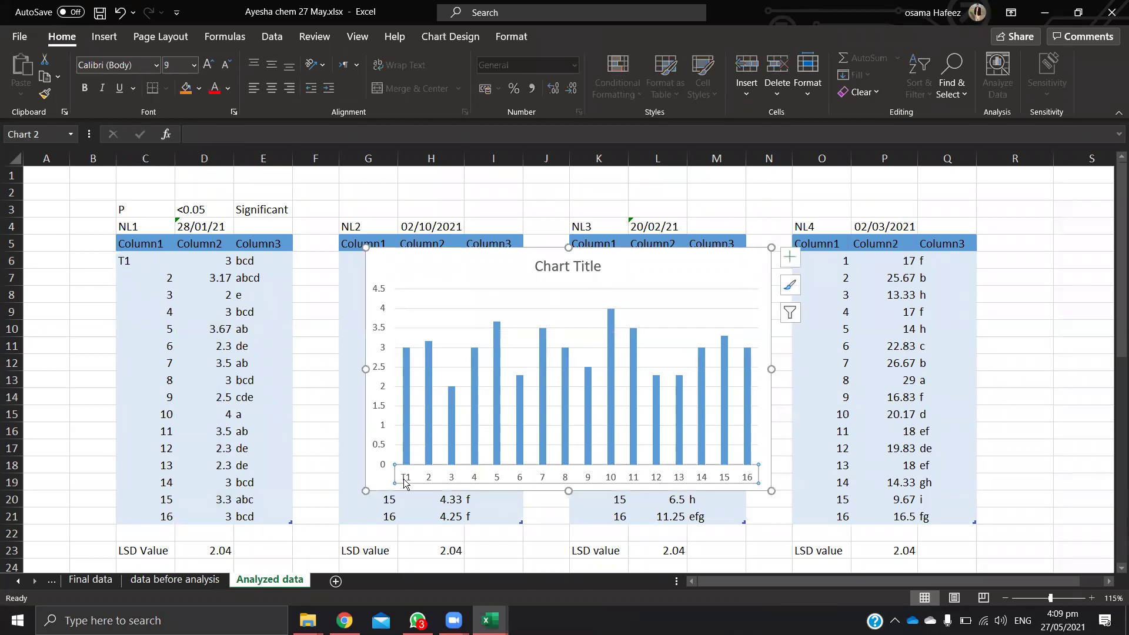
Step: Set the first NL1 treatment number in cell C6 back to 1
{"action": "left_click", "coordinate": [141, 261]}
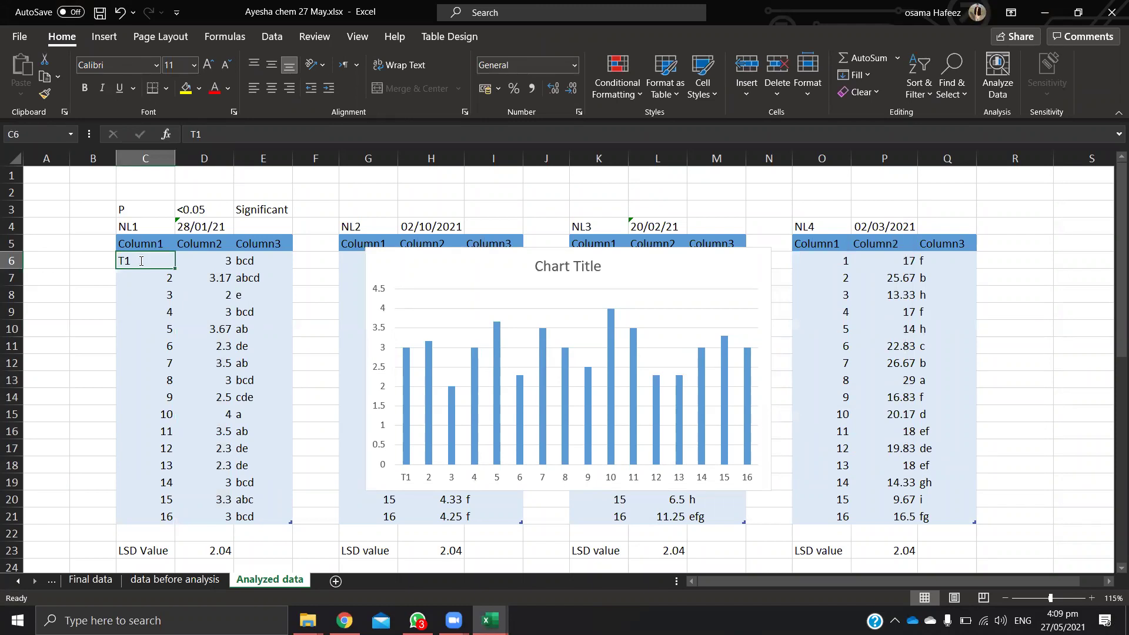
{"action": "type", "text": "1"}
{"action": "key", "text": "Tab"}
{"action": "key", "text": "Down"}
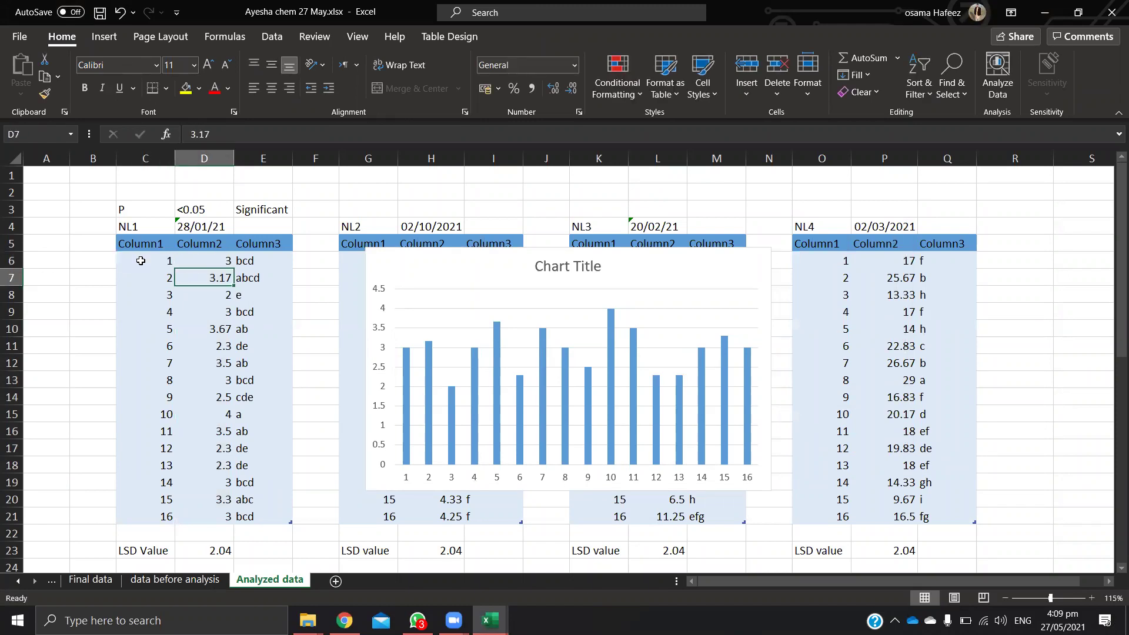
Step: Move the NL1 chart slightly up the sheet and remove its chart title
{"action": "left_click", "coordinate": [494, 264]}
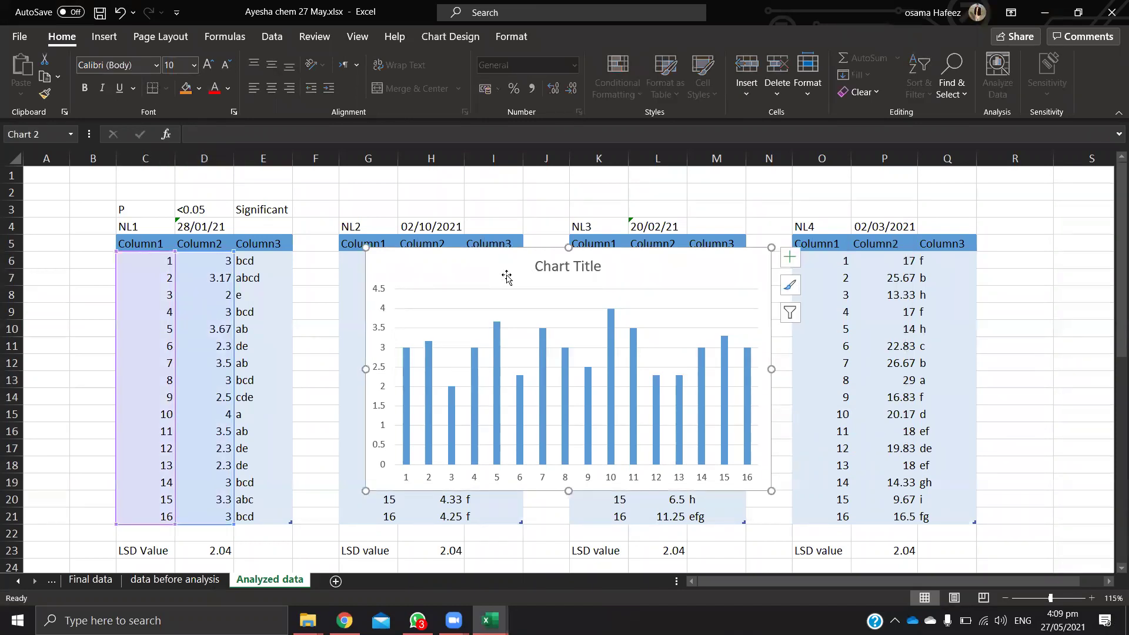
{"action": "left_click_drag", "start_coordinate": [490, 272], "coordinate": [491, 236]}
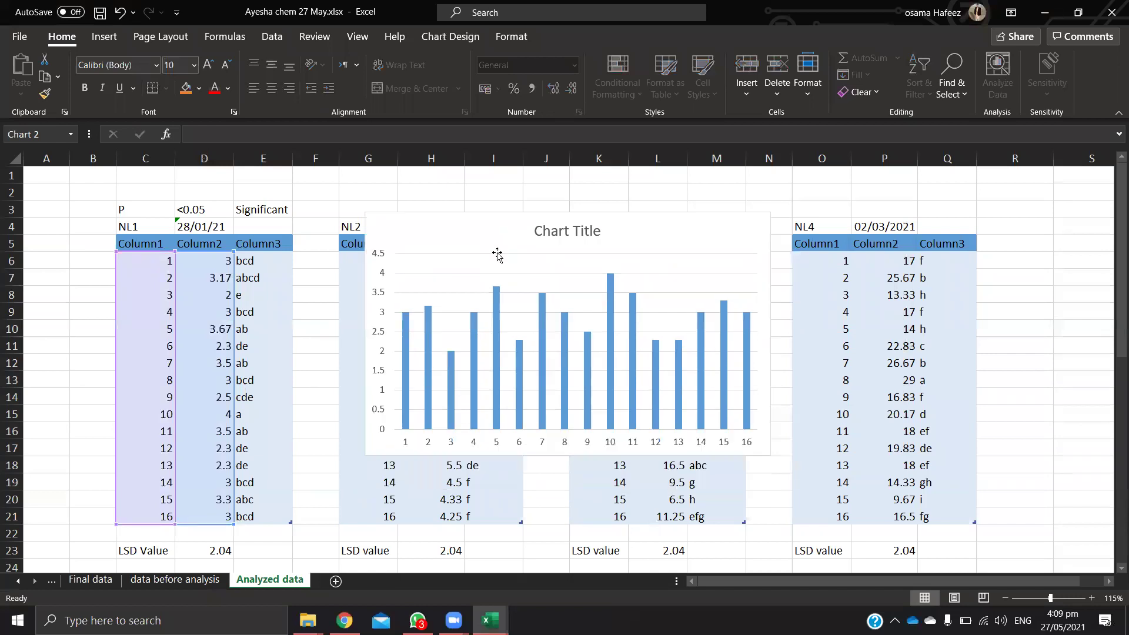
{"action": "left_click", "coordinate": [566, 240]}
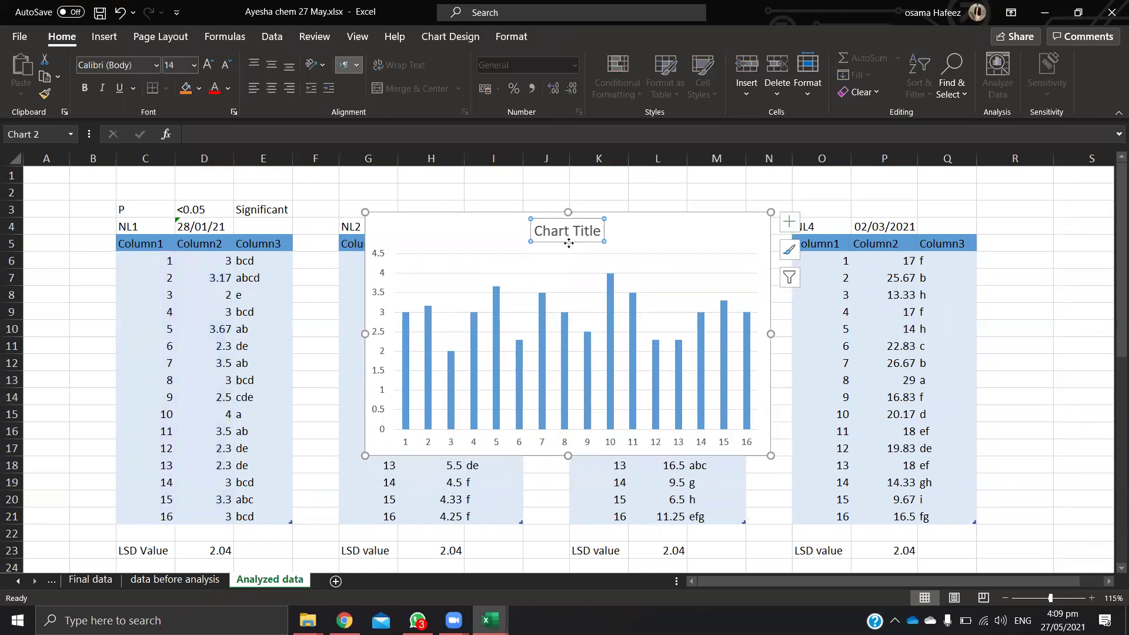
{"action": "key", "text": "Delete"}
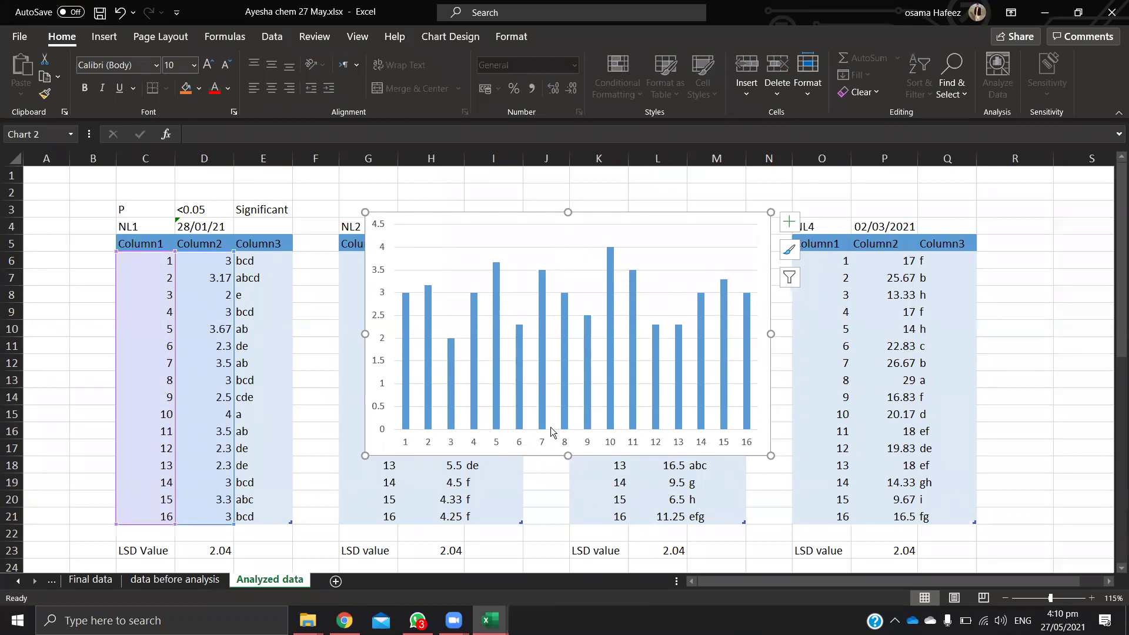
Step: Delete the vertical axis major gridlines from the NL1 chart
{"action": "scroll", "coordinate": [592, 298], "scroll_direction": "up", "scroll_amount": 1, "text": "ctrl"}
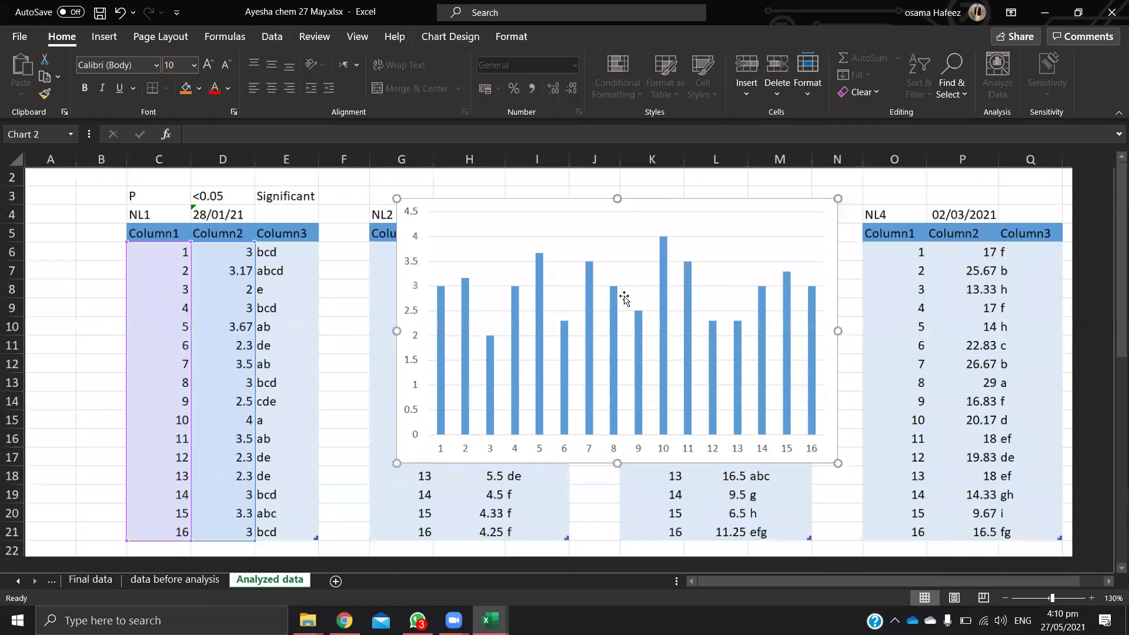
{"action": "scroll", "coordinate": [608, 263], "scroll_direction": "up", "scroll_amount": 4, "text": "ctrl"}
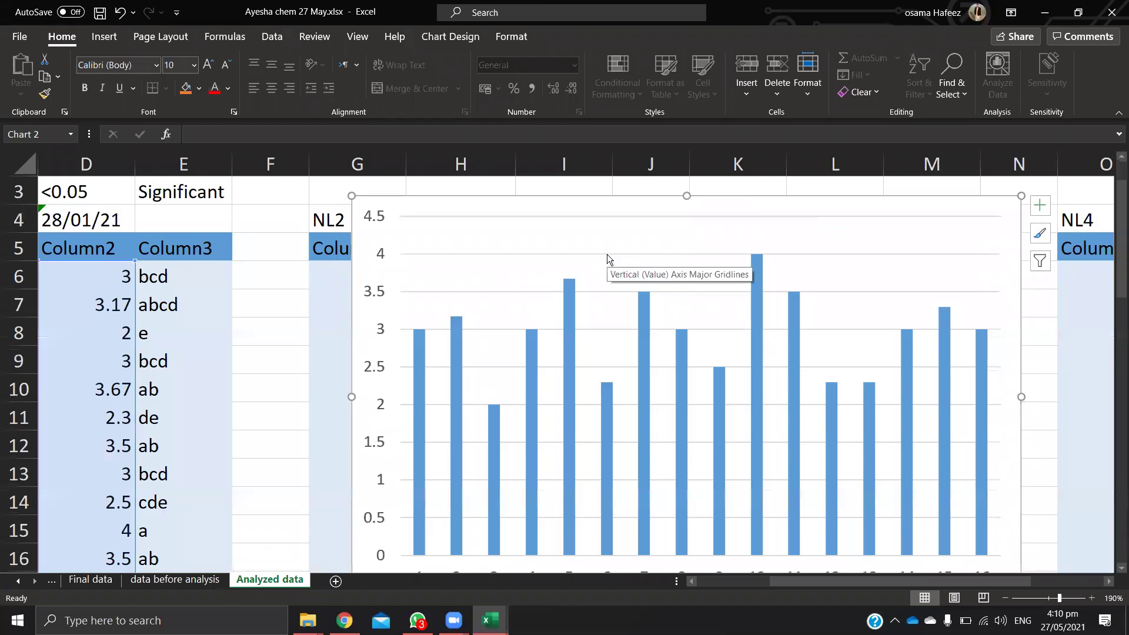
{"action": "left_click", "coordinate": [607, 254]}
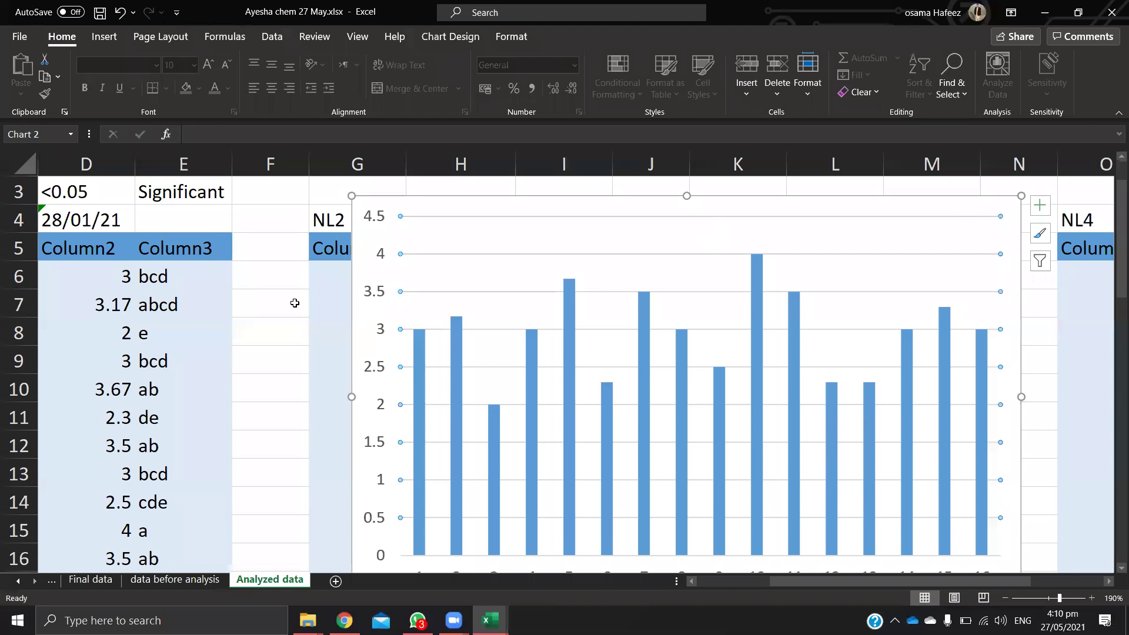
{"action": "scroll", "coordinate": [537, 347], "scroll_direction": "down", "scroll_amount": 1}
{"action": "scroll", "coordinate": [613, 335], "scroll_direction": "up", "scroll_amount": 2}
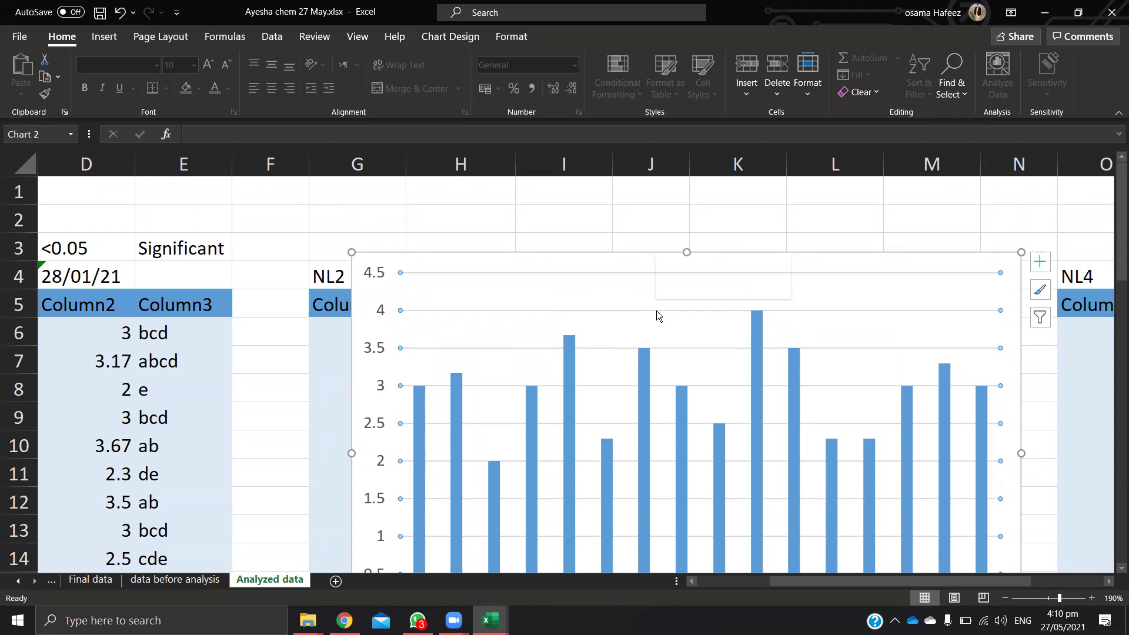
{"action": "right_click", "coordinate": [656, 311]}
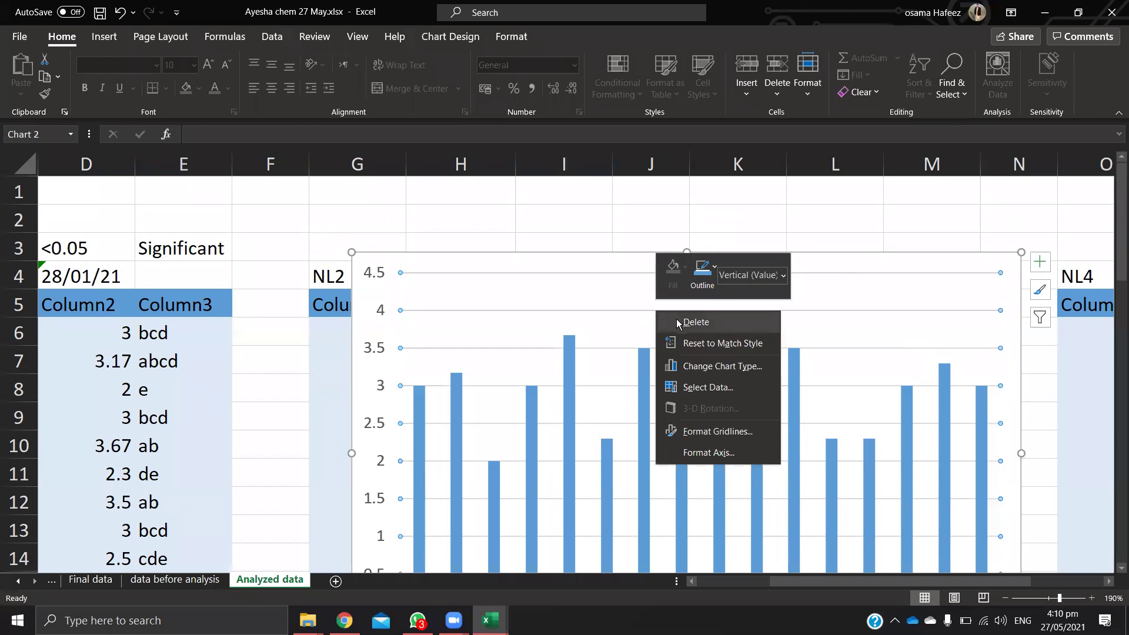
{"action": "left_click", "coordinate": [696, 322]}
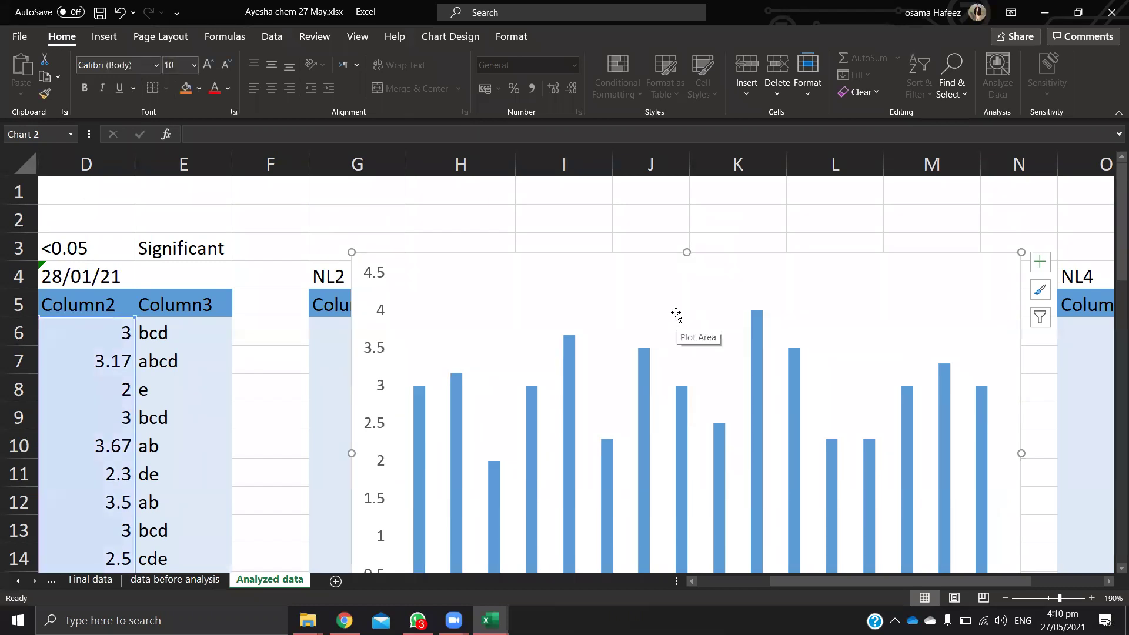
Step: Reposition the NL1 chart so its upper-left corner lies in column F at about row 2
{"action": "scroll", "coordinate": [677, 316], "scroll_direction": "down", "scroll_amount": 1, "text": "ctrl"}
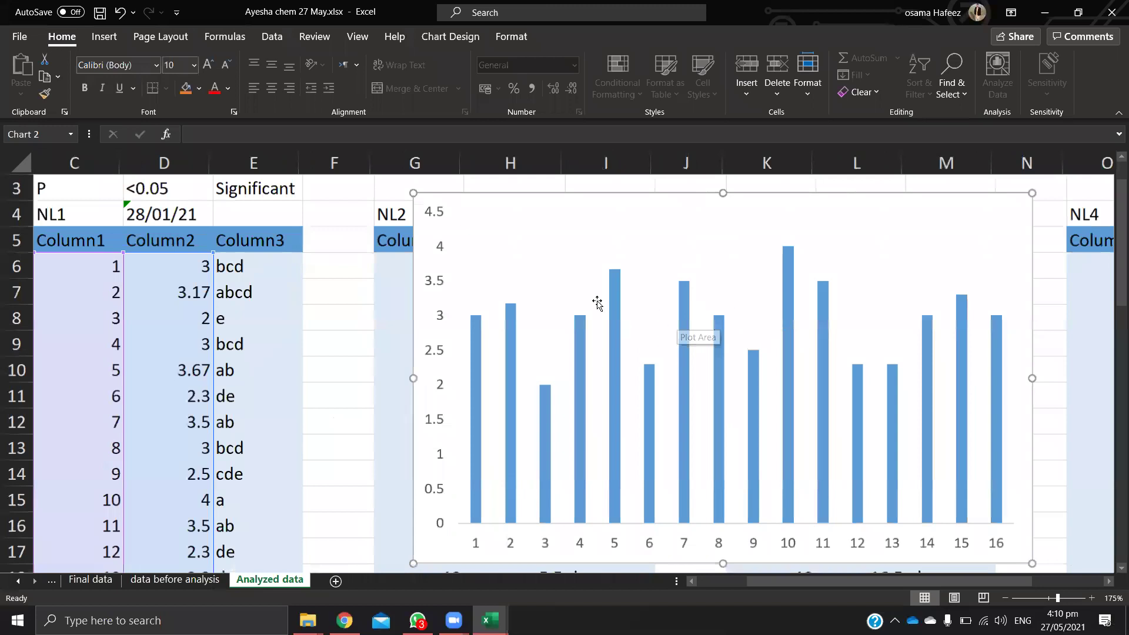
{"action": "scroll", "coordinate": [597, 301], "scroll_direction": "down", "scroll_amount": 1, "text": "ctrl"}
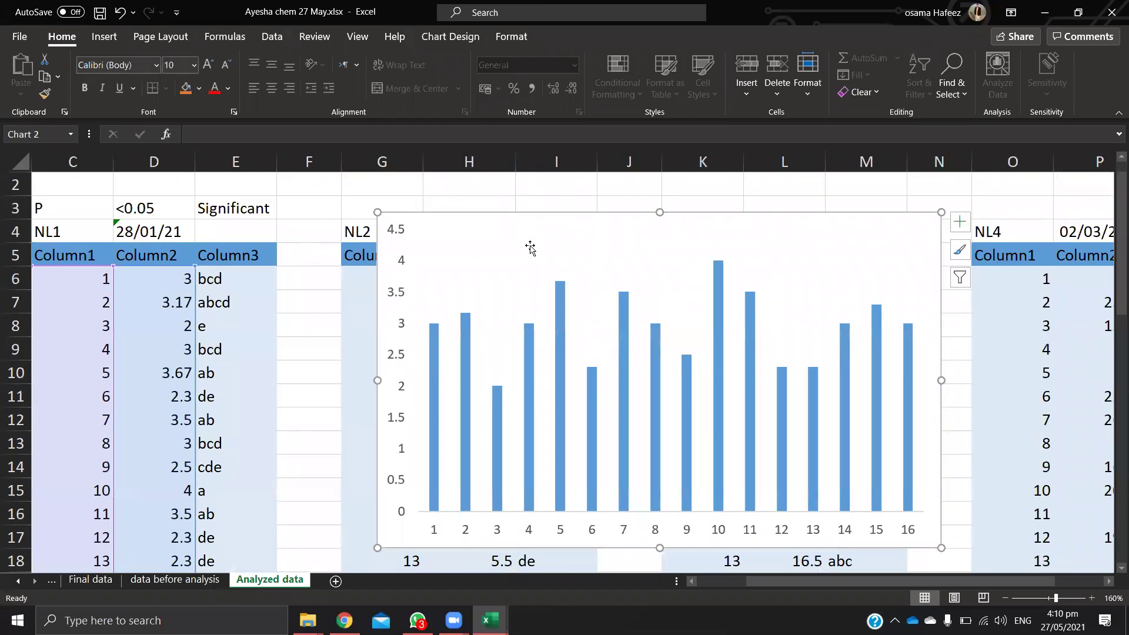
{"action": "scroll", "coordinate": [529, 247], "scroll_direction": "down", "scroll_amount": 1, "text": "ctrl"}
{"action": "scroll", "coordinate": [546, 311], "scroll_direction": "down", "scroll_amount": 1, "text": "ctrl"}
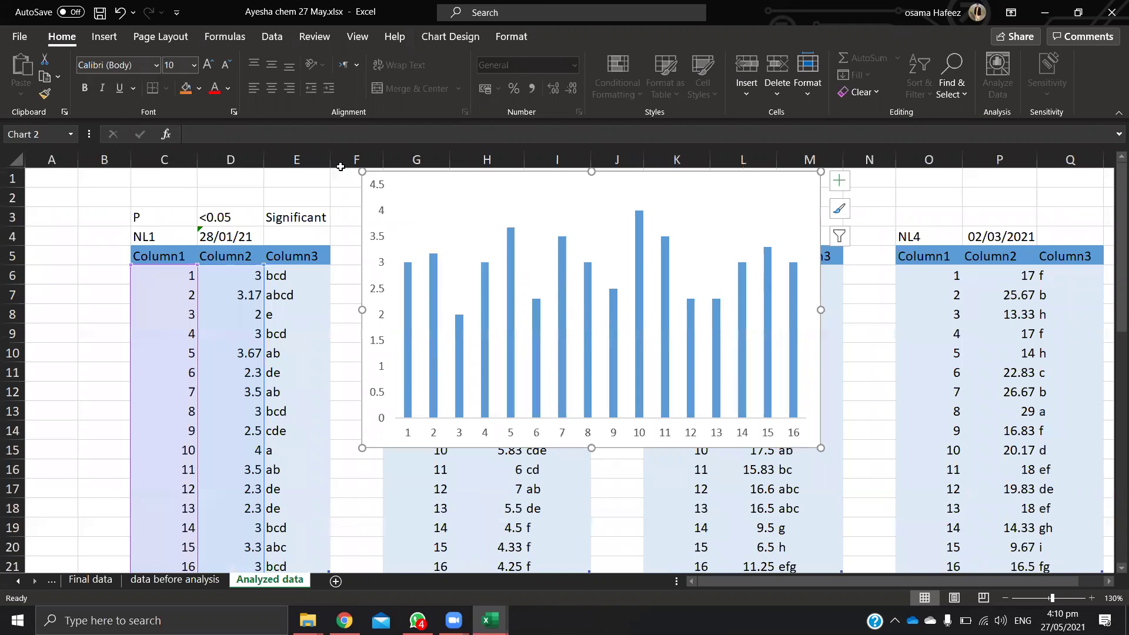
{"action": "left_click", "coordinate": [341, 167]}
{"action": "left_click", "coordinate": [312, 203]}
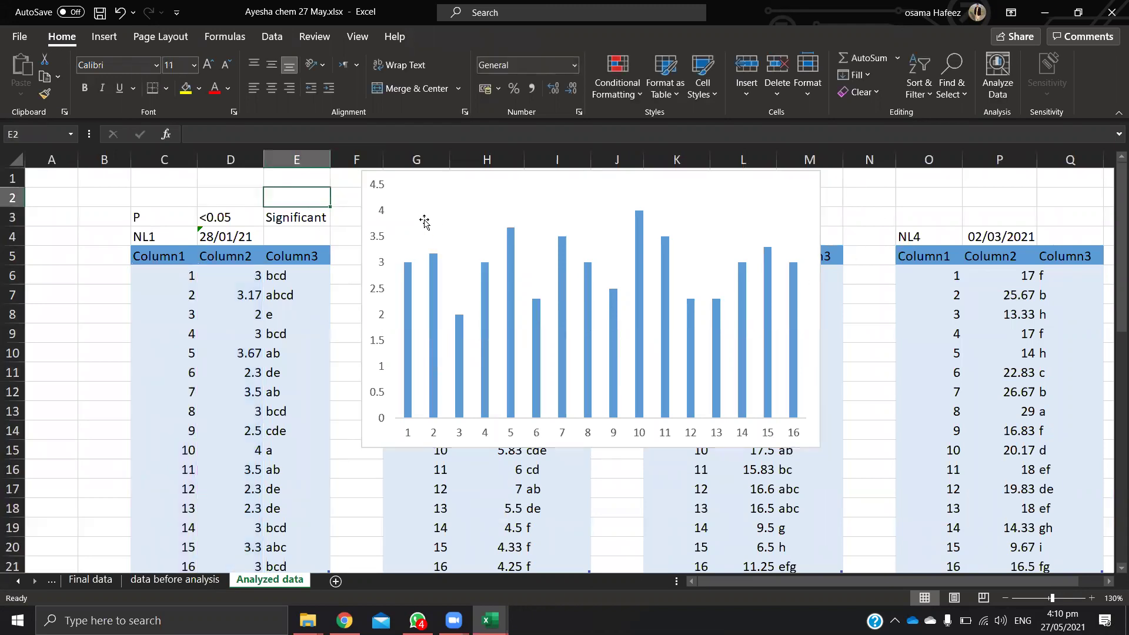
{"action": "scroll", "coordinate": [425, 222], "scroll_direction": "up", "scroll_amount": 1, "text": "ctrl"}
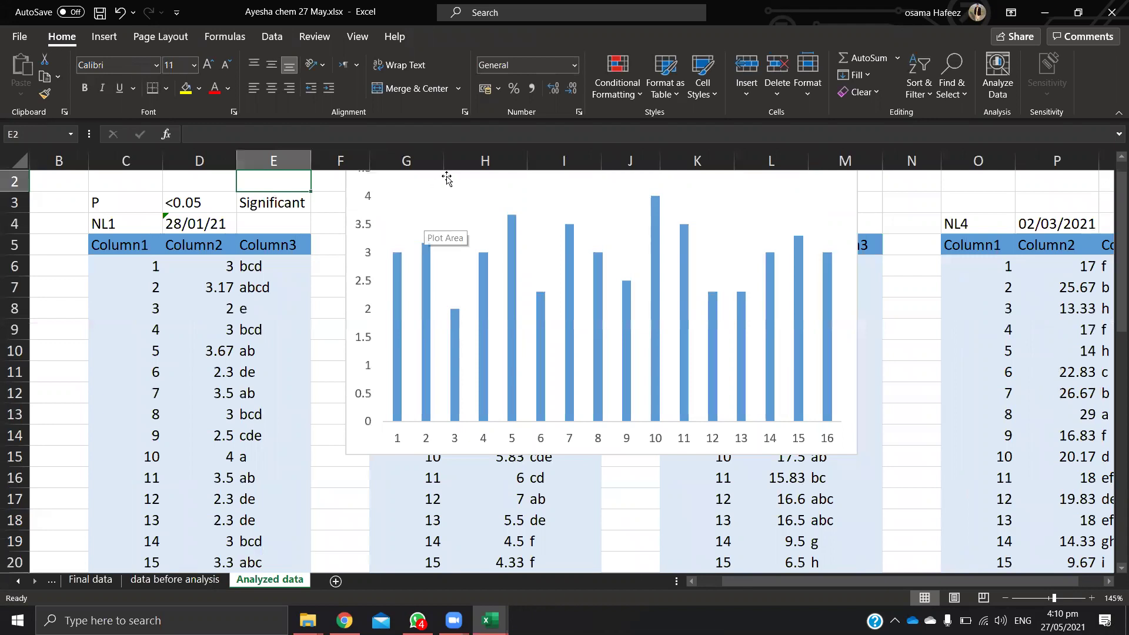
{"action": "left_click", "coordinate": [453, 251]}
{"action": "scroll", "coordinate": [454, 251], "scroll_direction": "down", "scroll_amount": 1, "text": "ctrl"}
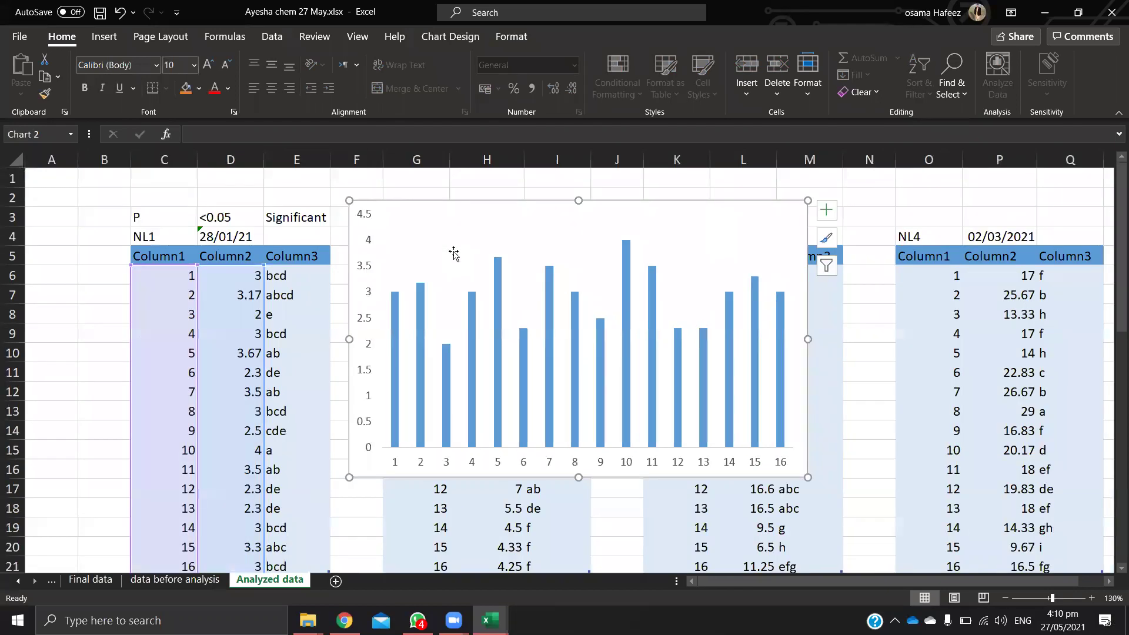
Step: Give the NL1 chart's vertical axis a solid line in Black, Text 1
{"action": "double_click", "coordinate": [453, 253]}
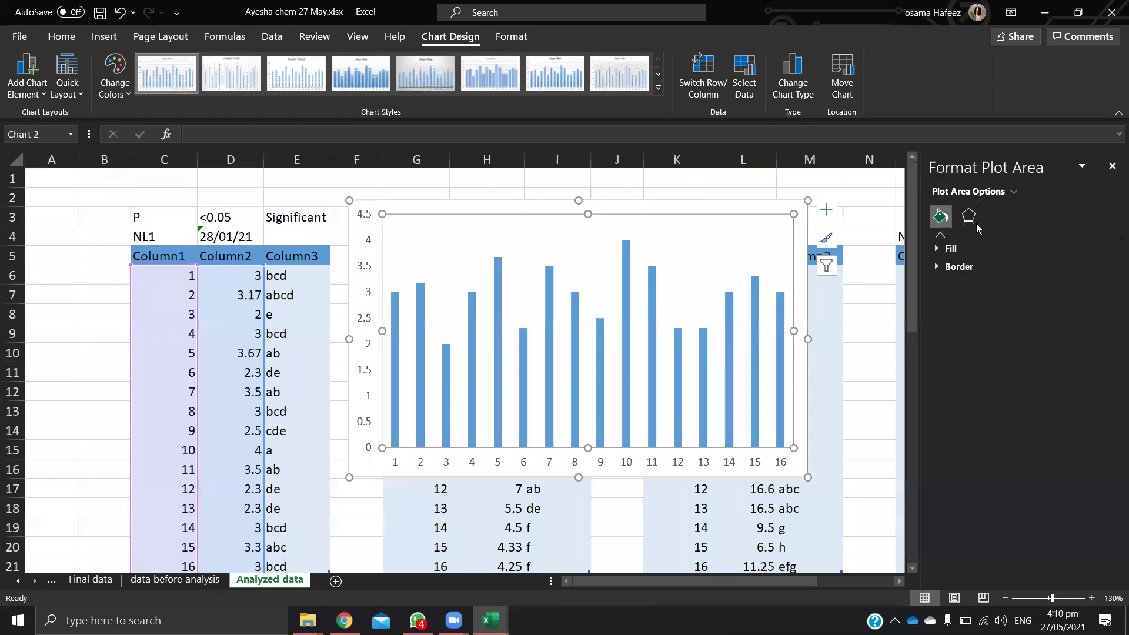
{"action": "right_click", "coordinate": [501, 229]}
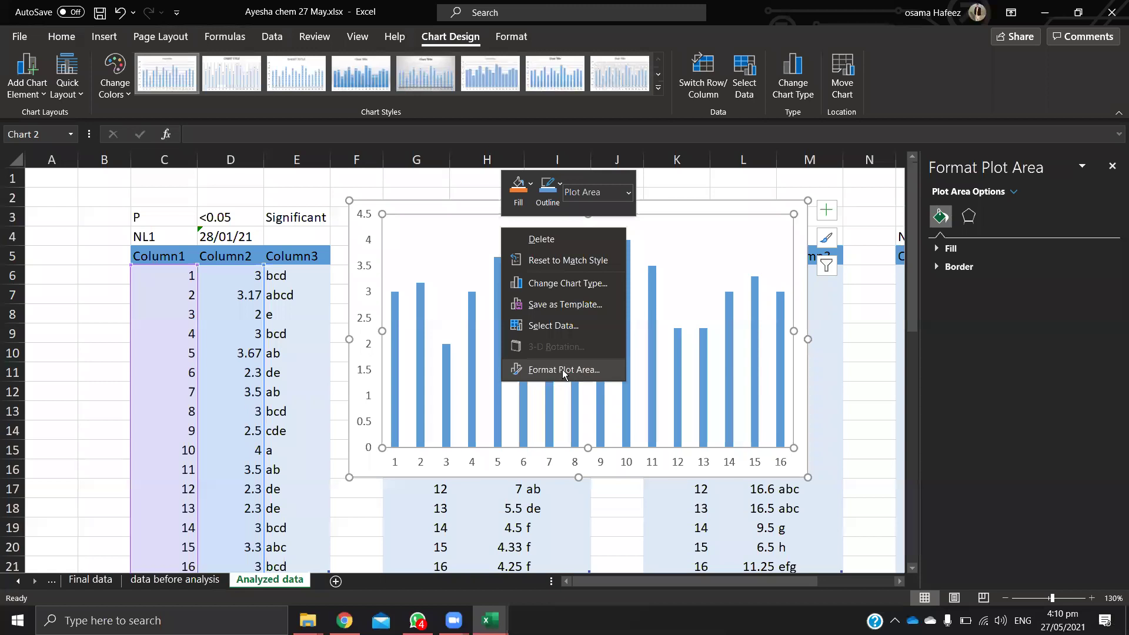
{"action": "left_click", "coordinate": [379, 207]}
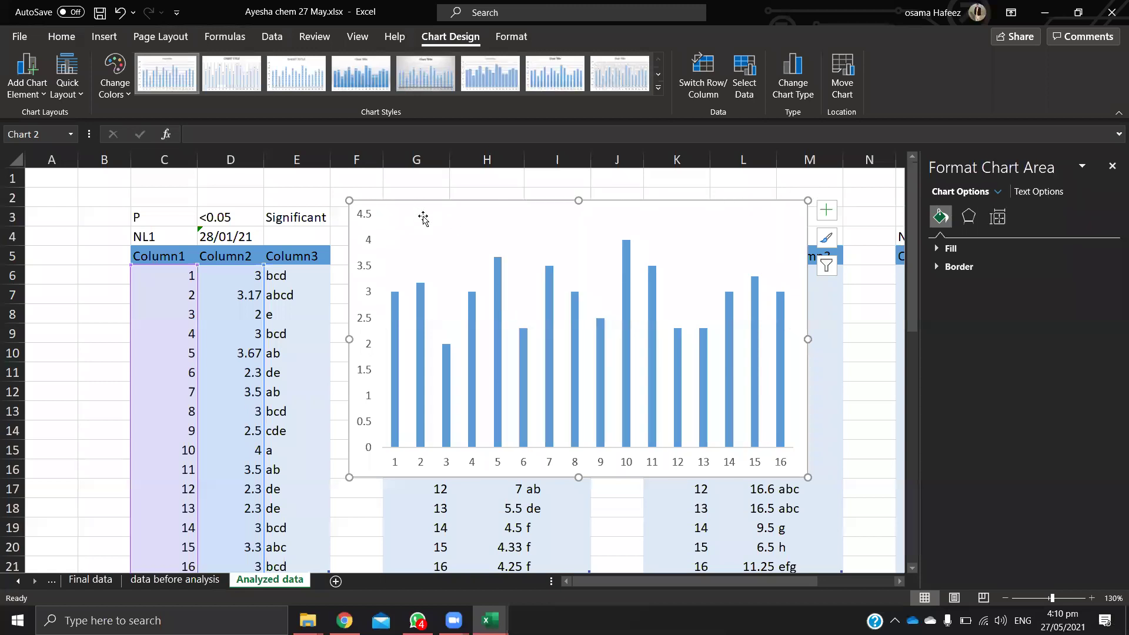
{"action": "left_click", "coordinate": [365, 253]}
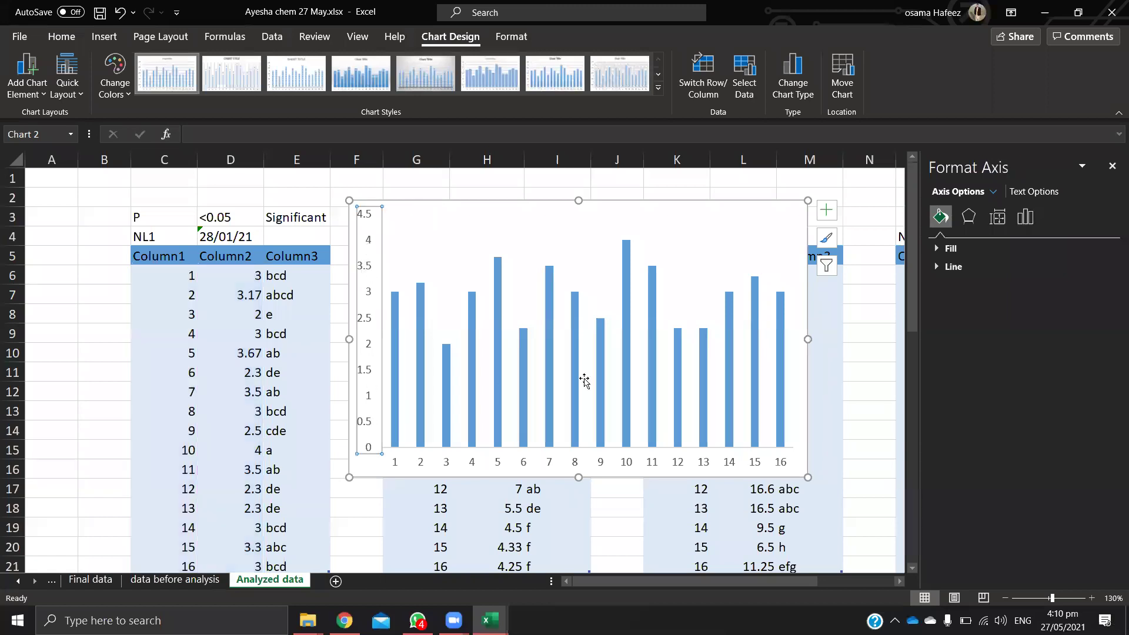
{"action": "left_click", "coordinate": [953, 267]}
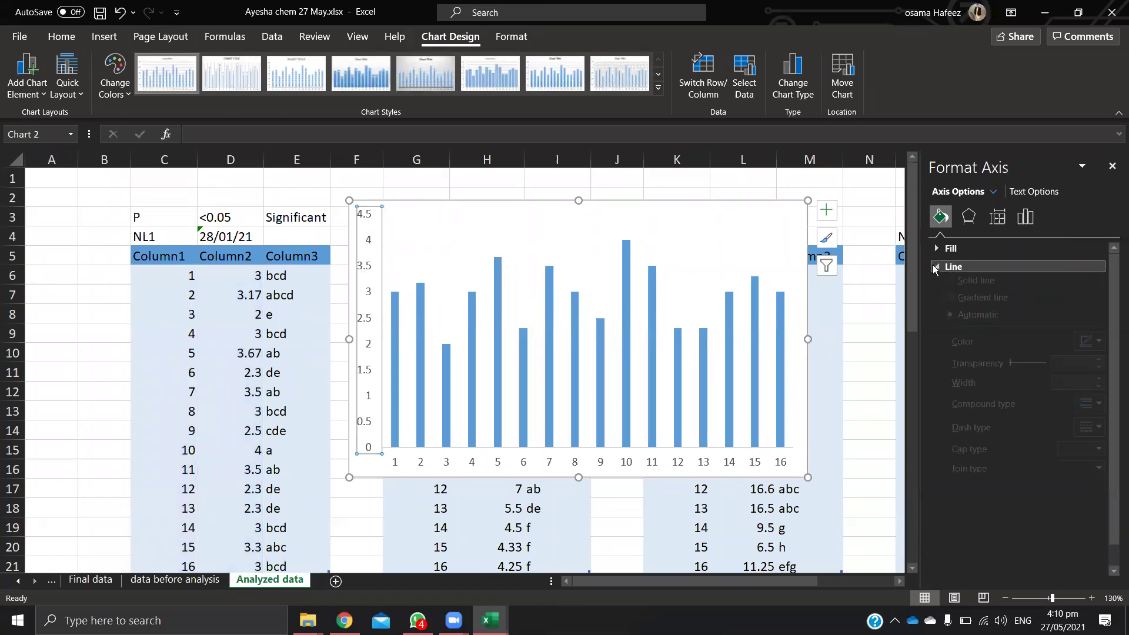
{"action": "left_click", "coordinate": [951, 306]}
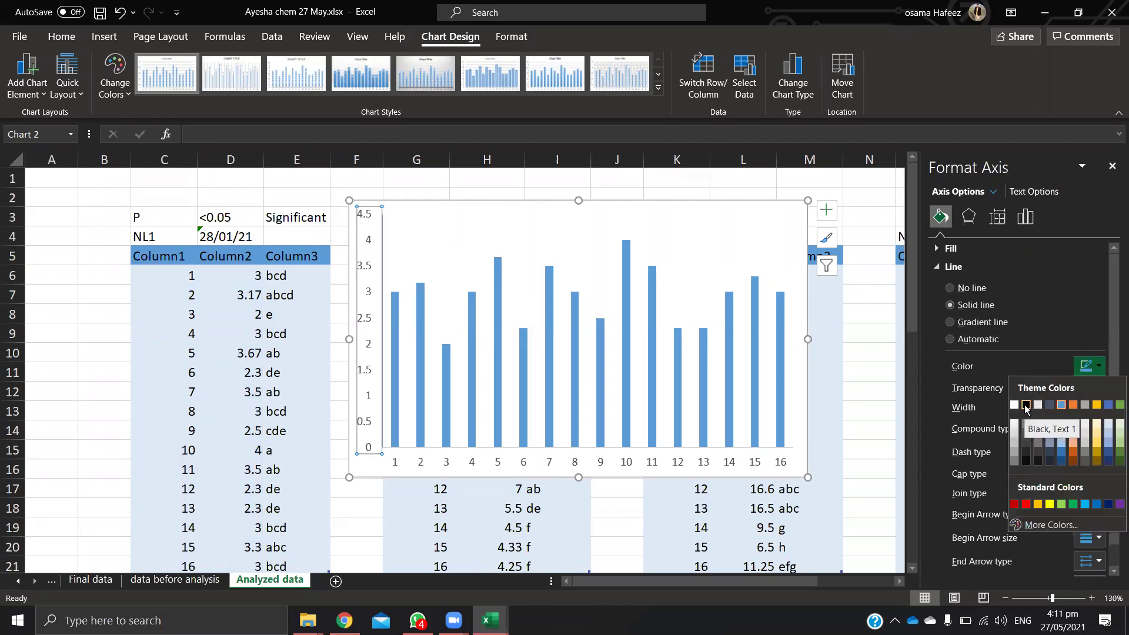
{"action": "left_click", "coordinate": [1027, 405]}
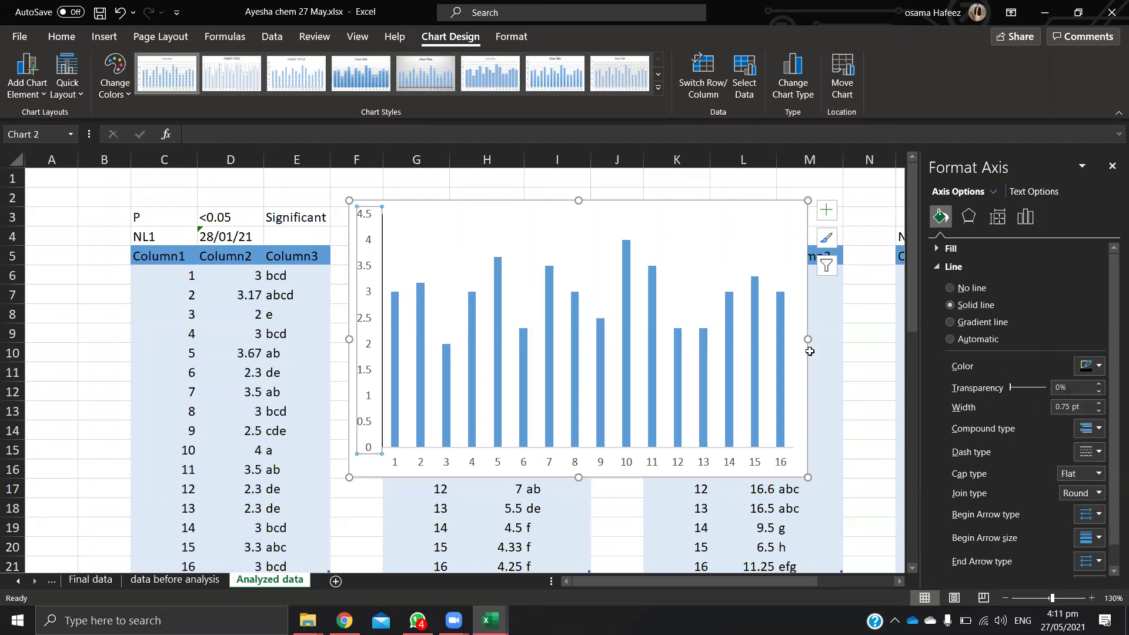
{"action": "left_click", "coordinate": [453, 191]}
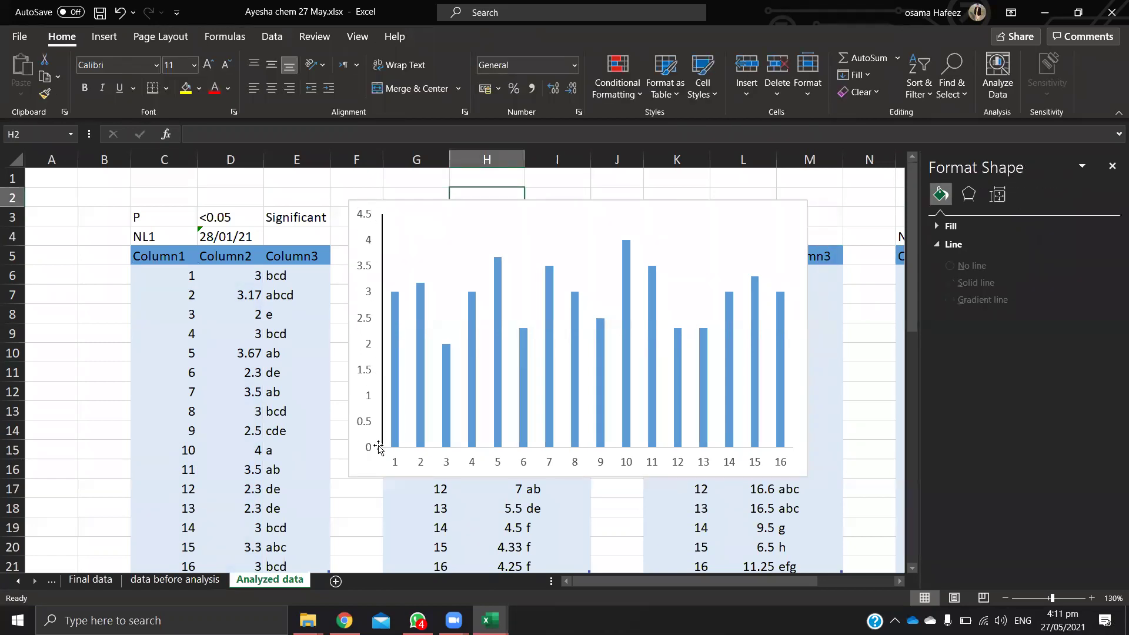
Step: Give the NL1 chart's horizontal axis a solid black line
{"action": "left_click", "coordinate": [451, 467]}
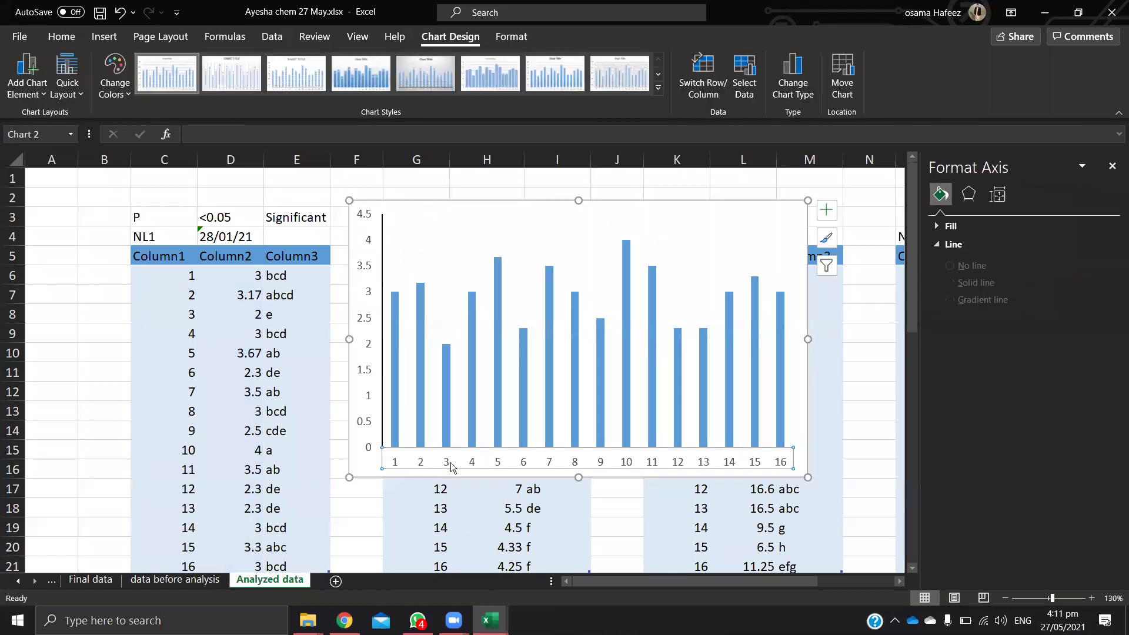
{"action": "left_click", "coordinate": [533, 477]}
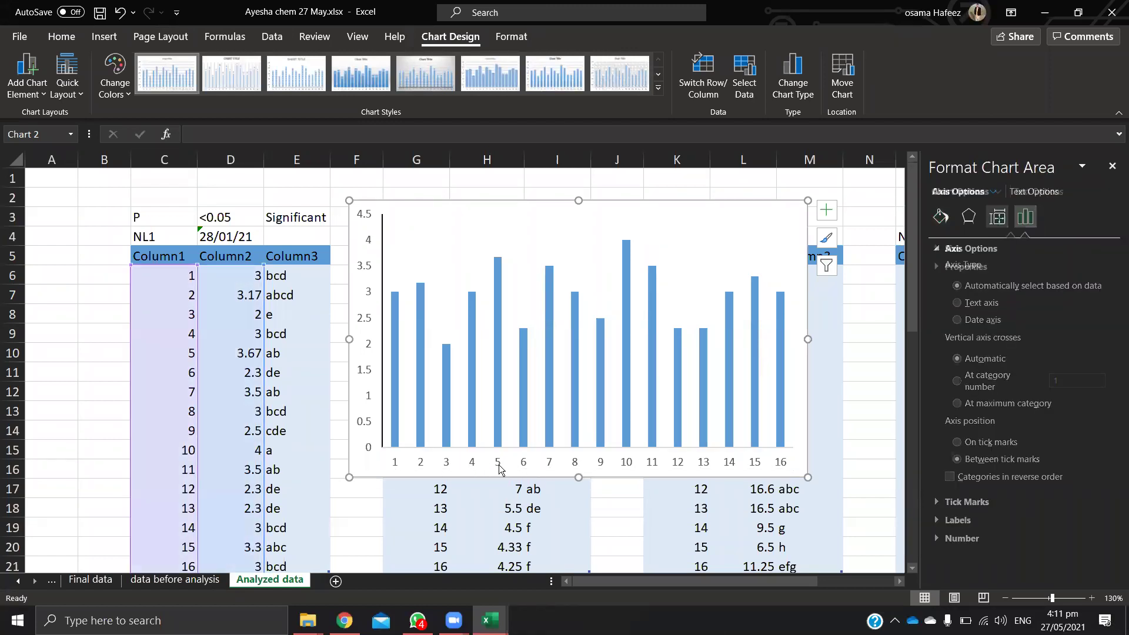
{"action": "left_click", "coordinate": [497, 468]}
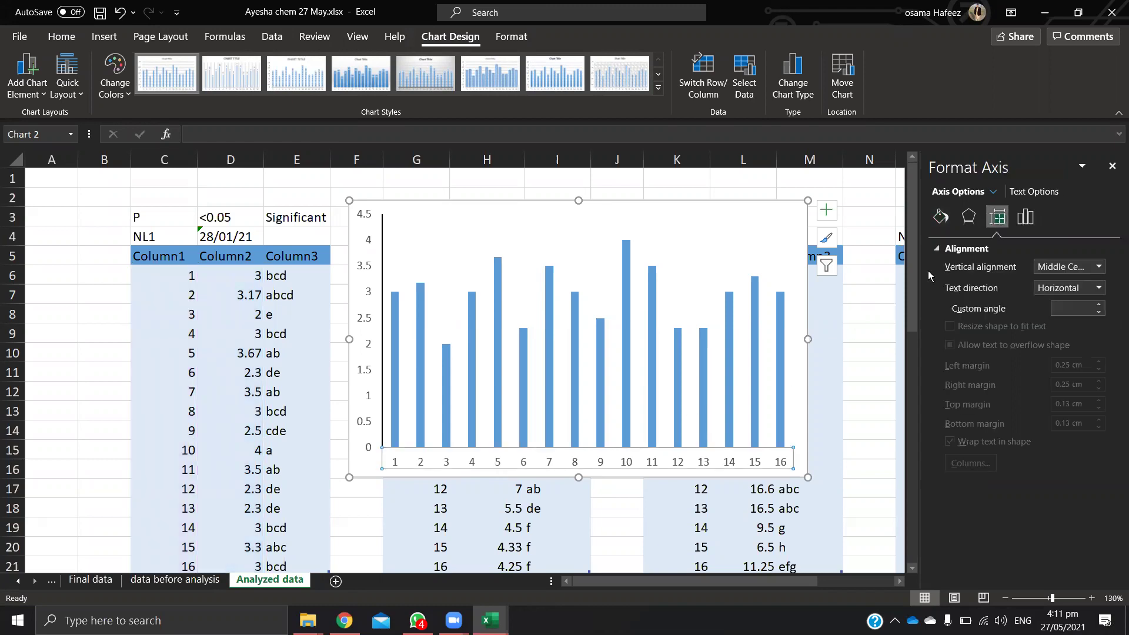
{"action": "left_click", "coordinate": [940, 217]}
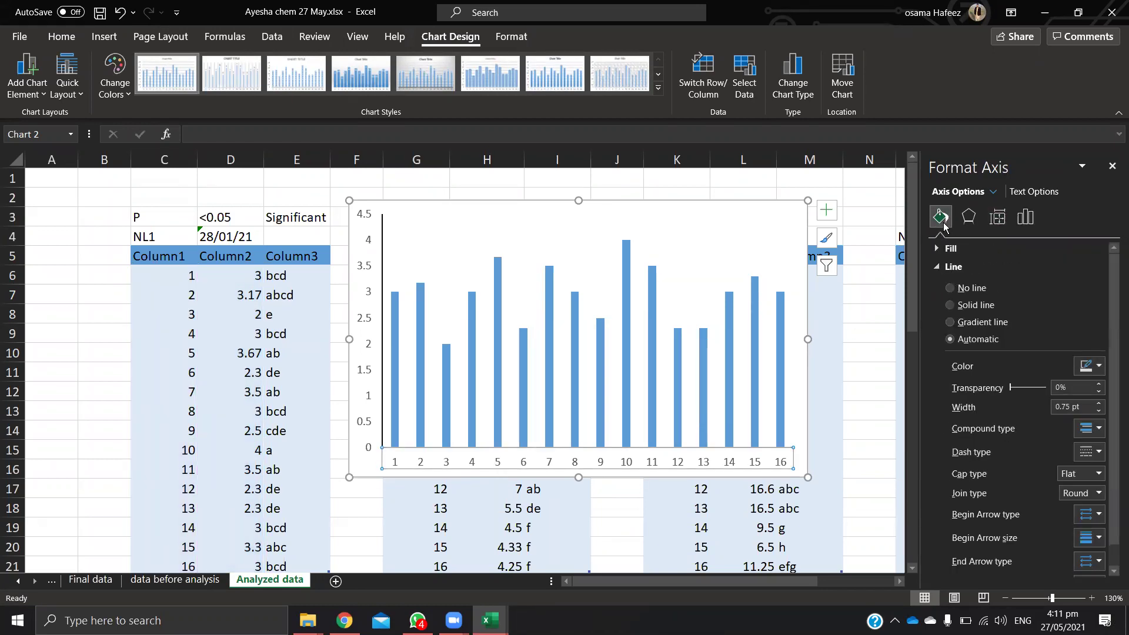
{"action": "left_click", "coordinate": [951, 304]}
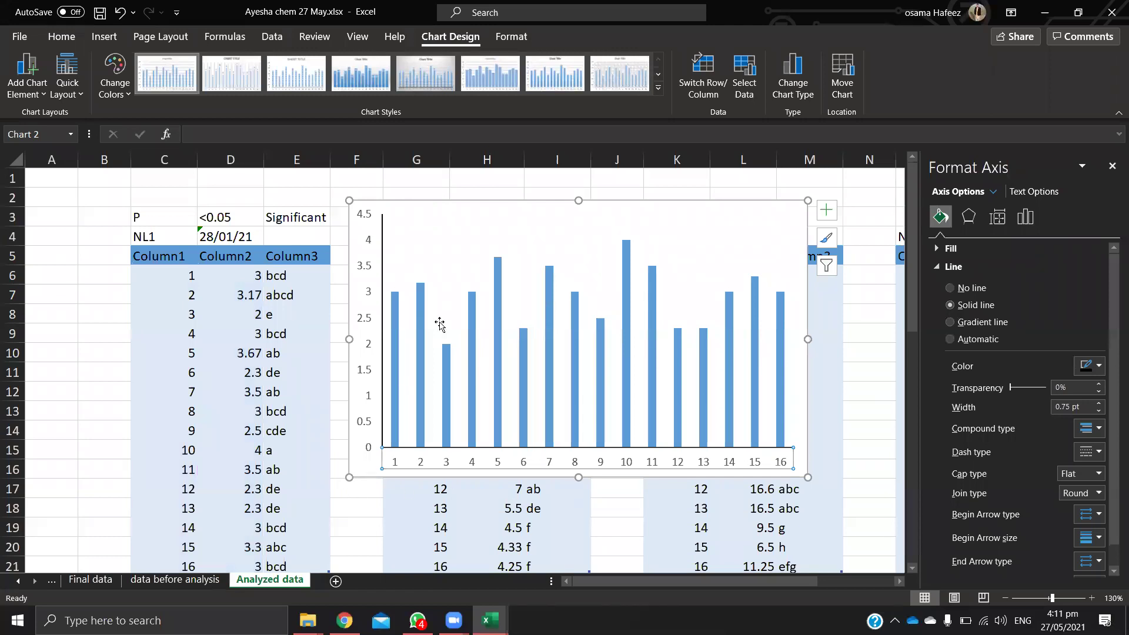
{"action": "left_click", "coordinate": [801, 406]}
Step: Outline all bars of the NL1 chart's data series with a solid black border
{"action": "scroll", "coordinate": [669, 357], "scroll_direction": "down", "scroll_amount": 1, "text": "ctrl"}
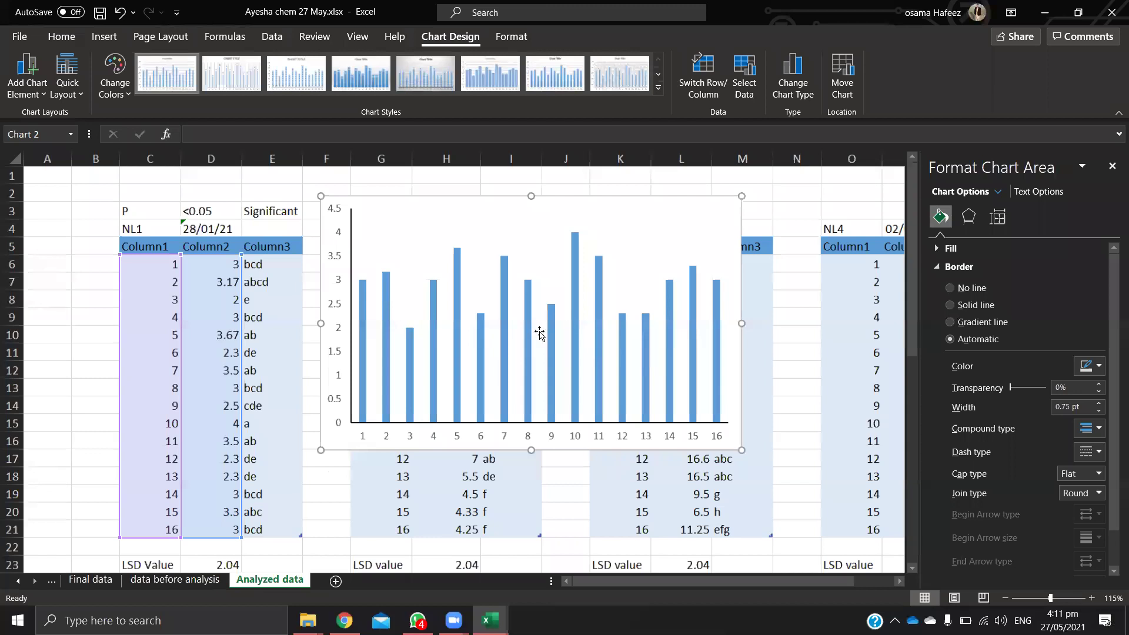
{"action": "scroll", "coordinate": [260, 295], "scroll_direction": "right", "scroll_amount": 2}
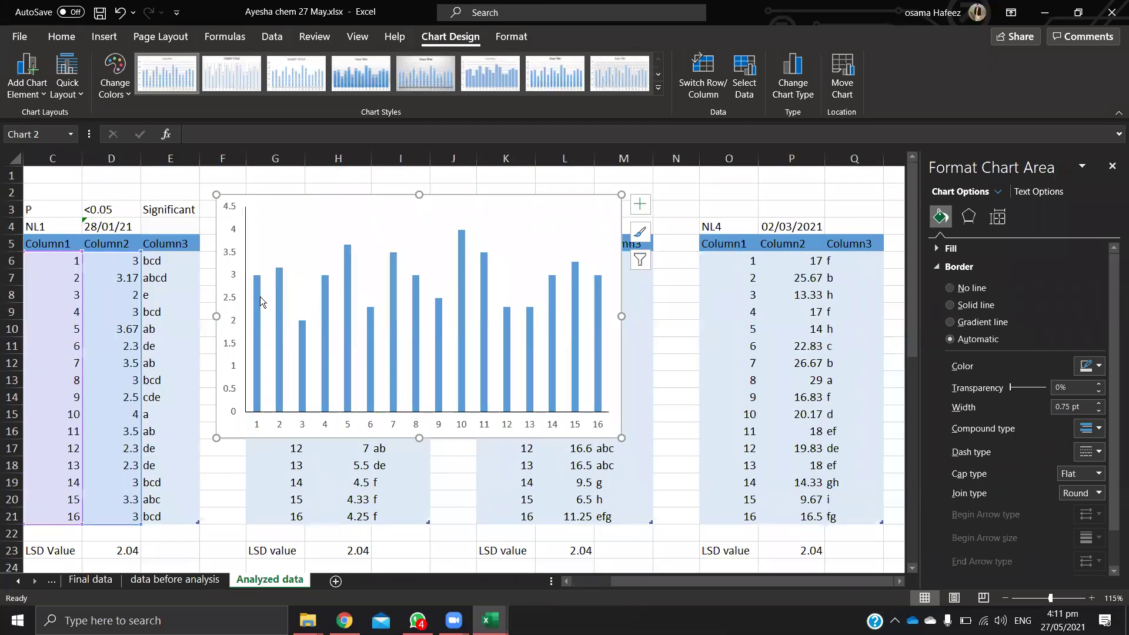
{"action": "mouse_move", "coordinate": [255, 305]}
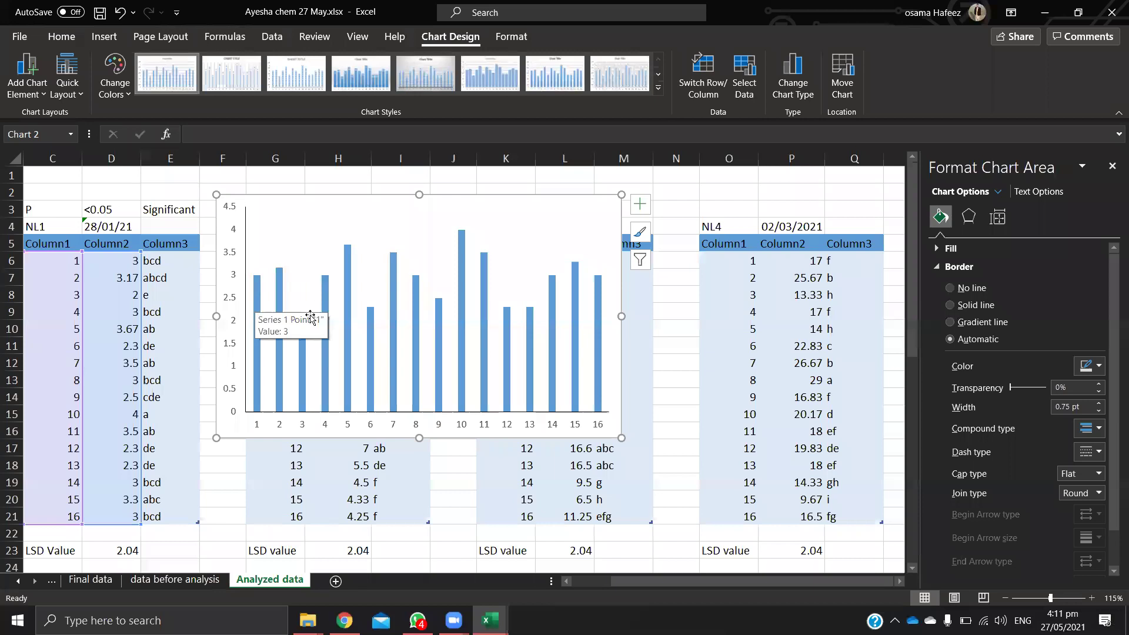
{"action": "left_click", "coordinate": [349, 244]}
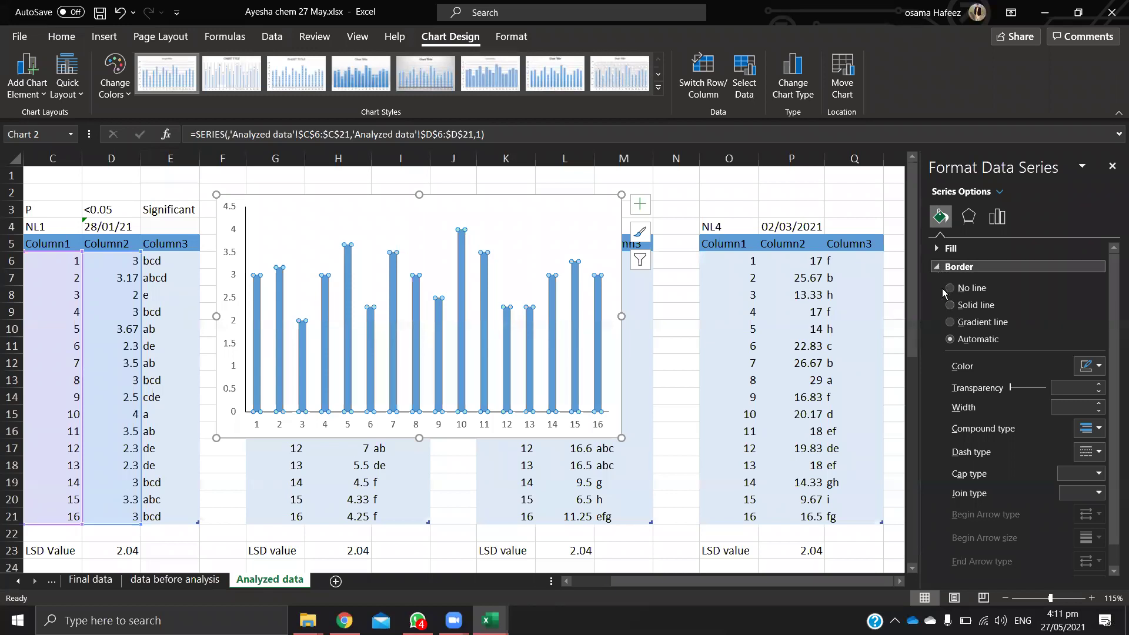
{"action": "left_click", "coordinate": [951, 305]}
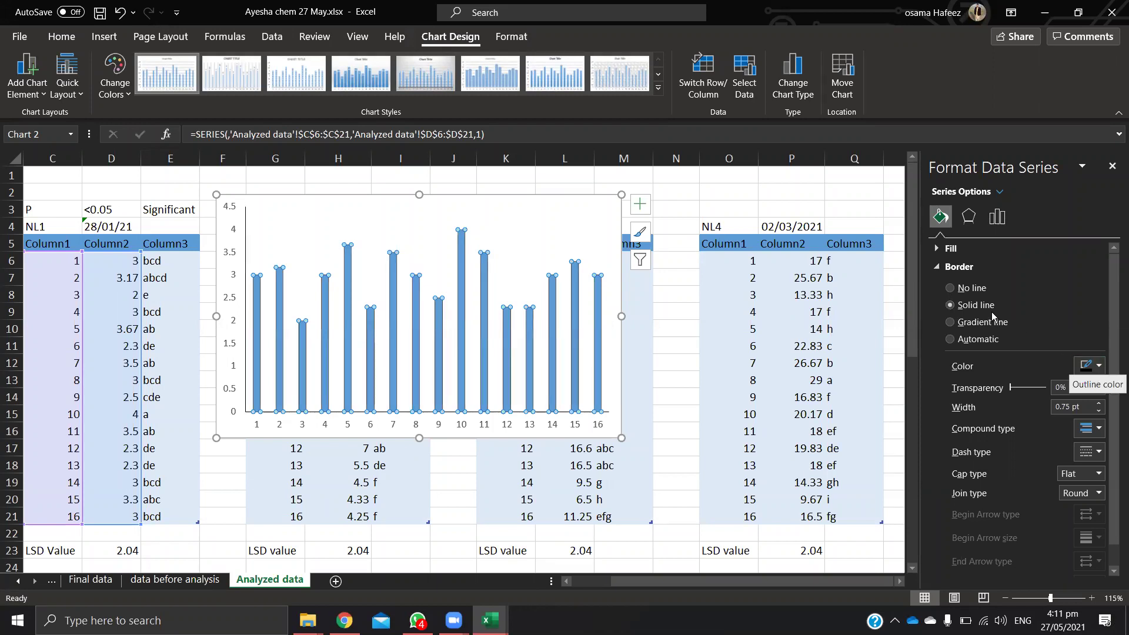
Step: Fill all bars of the NL1 series with a solid grey shade of White, Background 1
{"action": "left_click", "coordinate": [937, 269]}
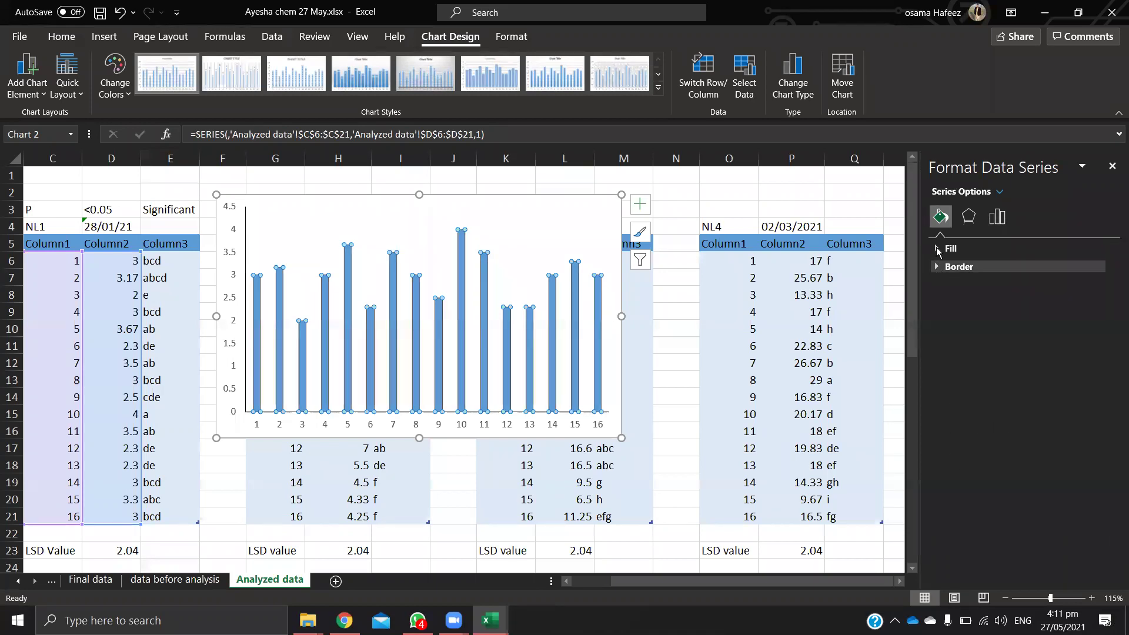
{"action": "left_click", "coordinate": [941, 258]}
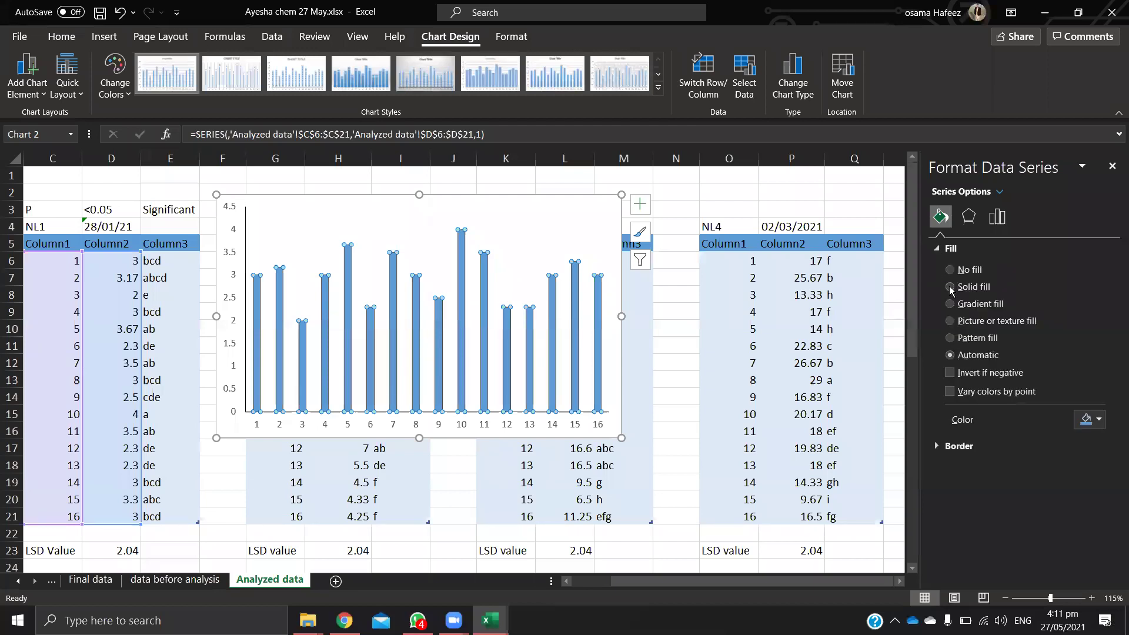
{"action": "left_click", "coordinate": [950, 288]}
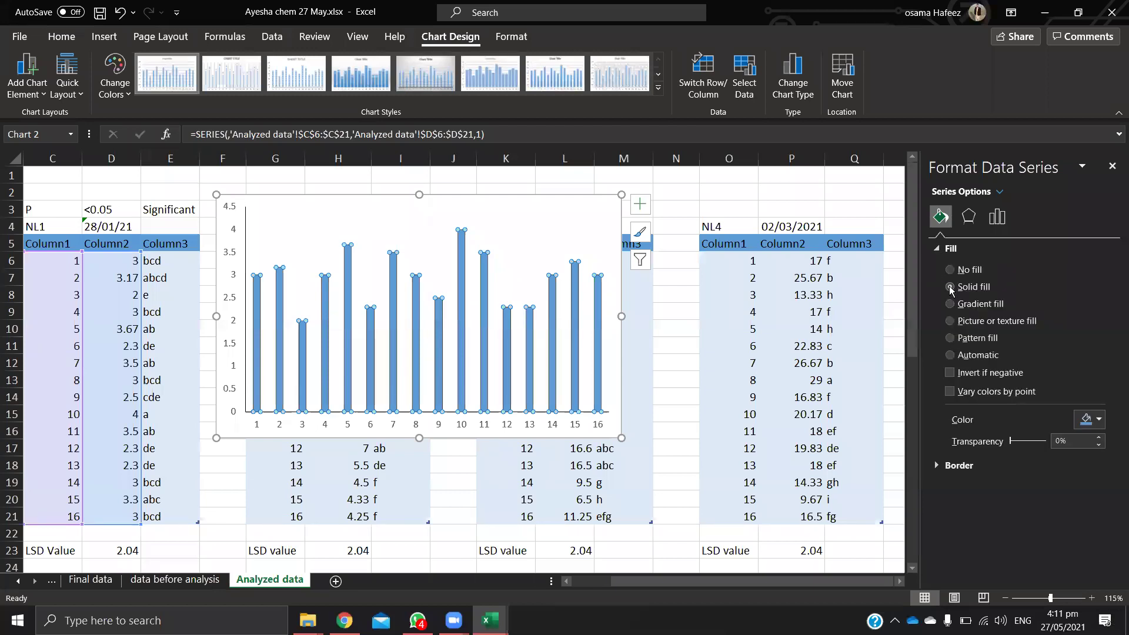
{"action": "left_click", "coordinate": [1086, 419]}
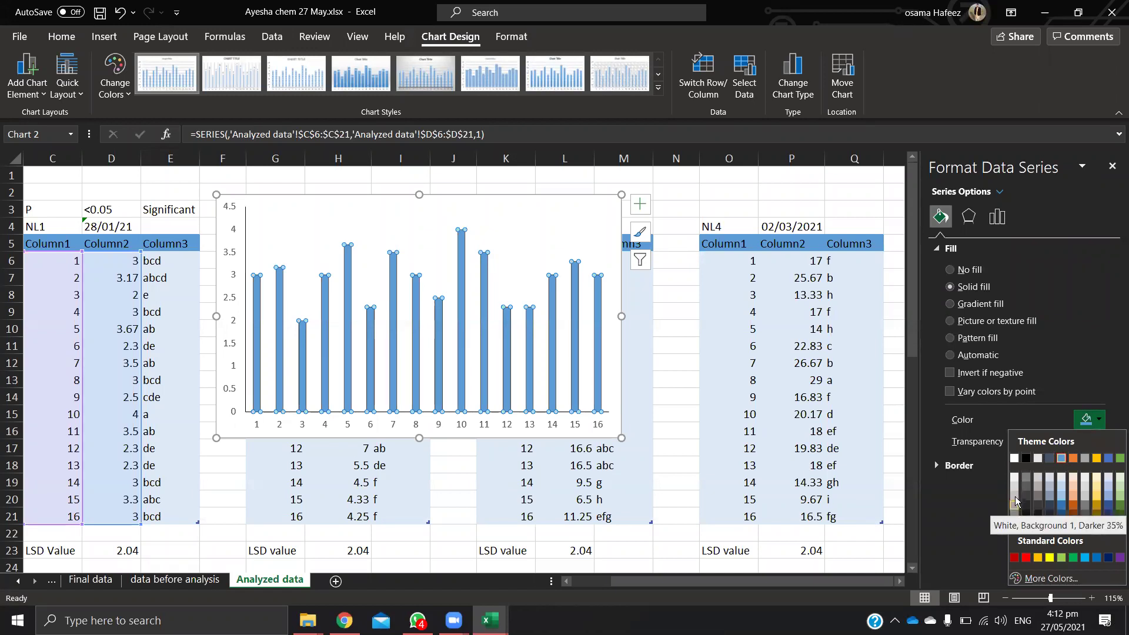
{"action": "key", "text": "Escape"}
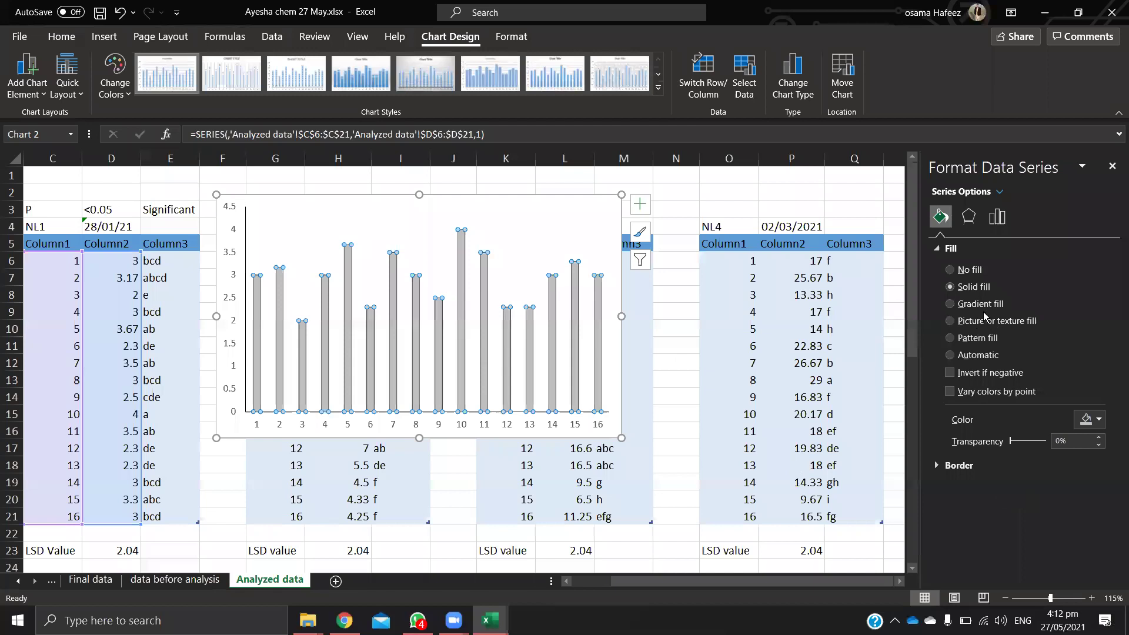
{"action": "left_click", "coordinate": [538, 199]}
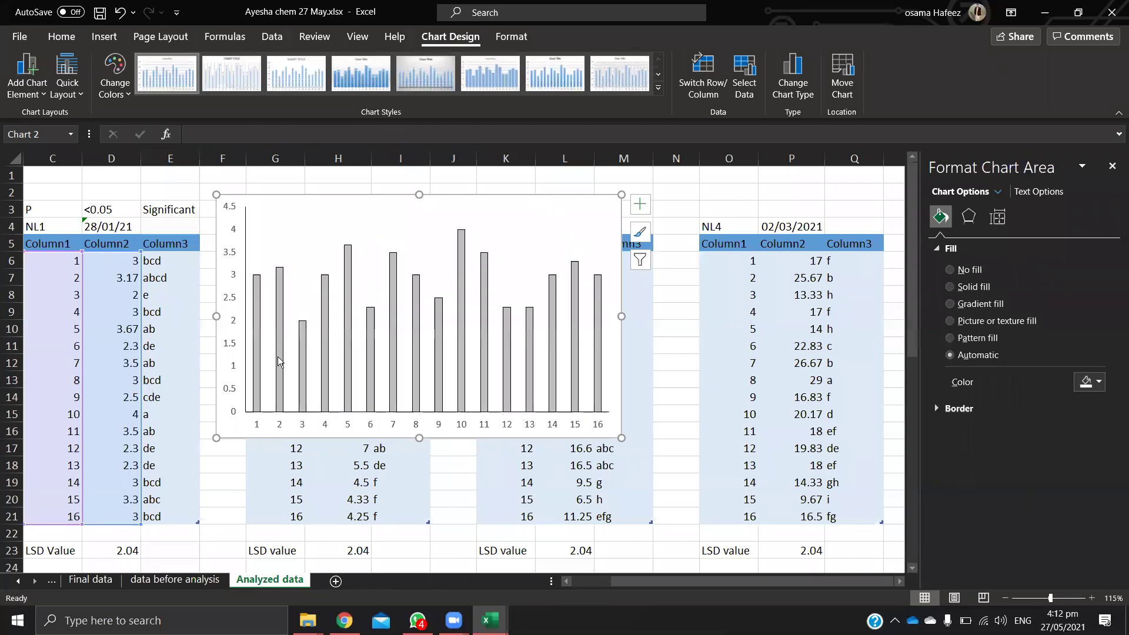
{"action": "mouse_move", "coordinate": [260, 394]}
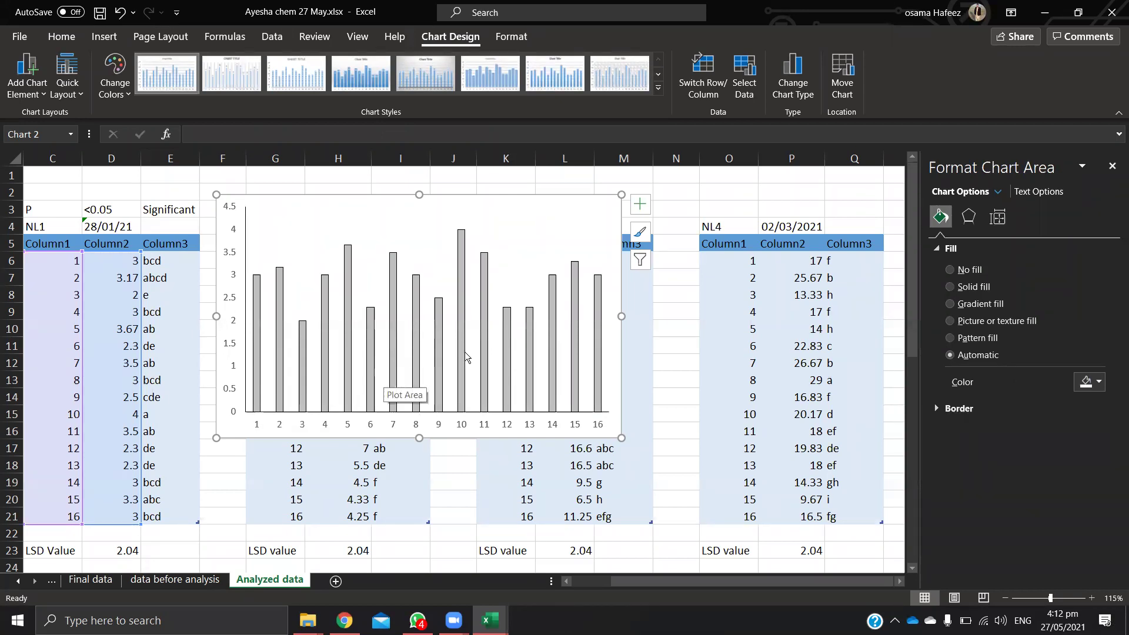
Step: Fill only the bar of category 5 in the NL1 chart with standard Red
{"action": "left_click", "coordinate": [383, 219]}
{"action": "left_click", "coordinate": [258, 296]}
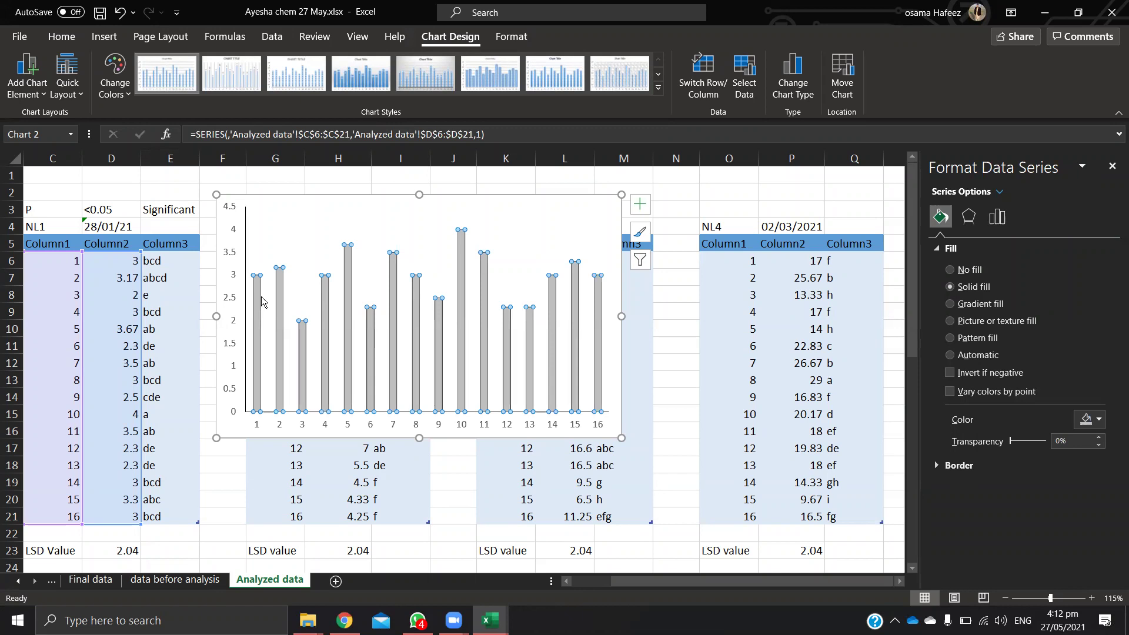
{"action": "scroll", "coordinate": [261, 302], "scroll_direction": "up", "scroll_amount": 1}
{"action": "scroll", "coordinate": [247, 320], "scroll_direction": "up", "scroll_amount": 3}
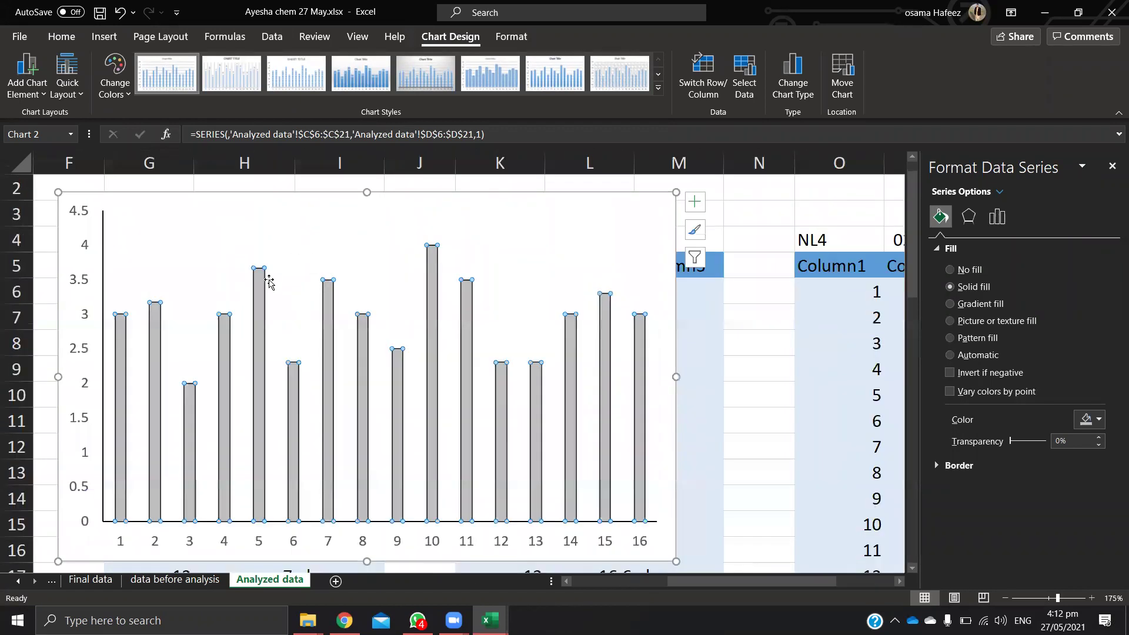
{"action": "left_click", "coordinate": [261, 296]}
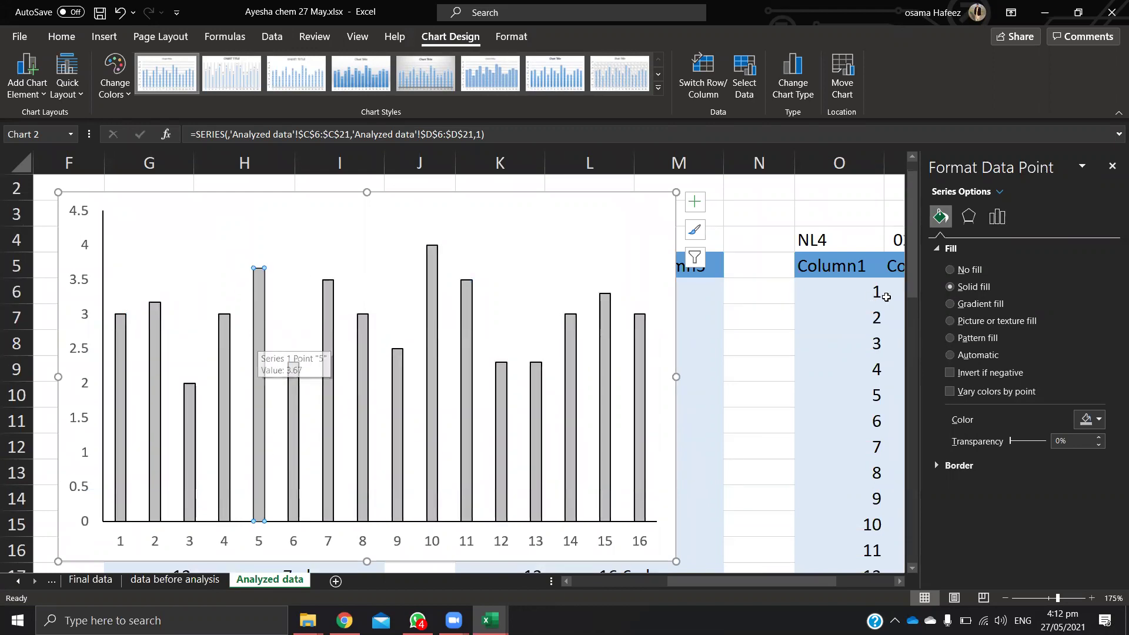
{"action": "left_click", "coordinate": [1076, 418]}
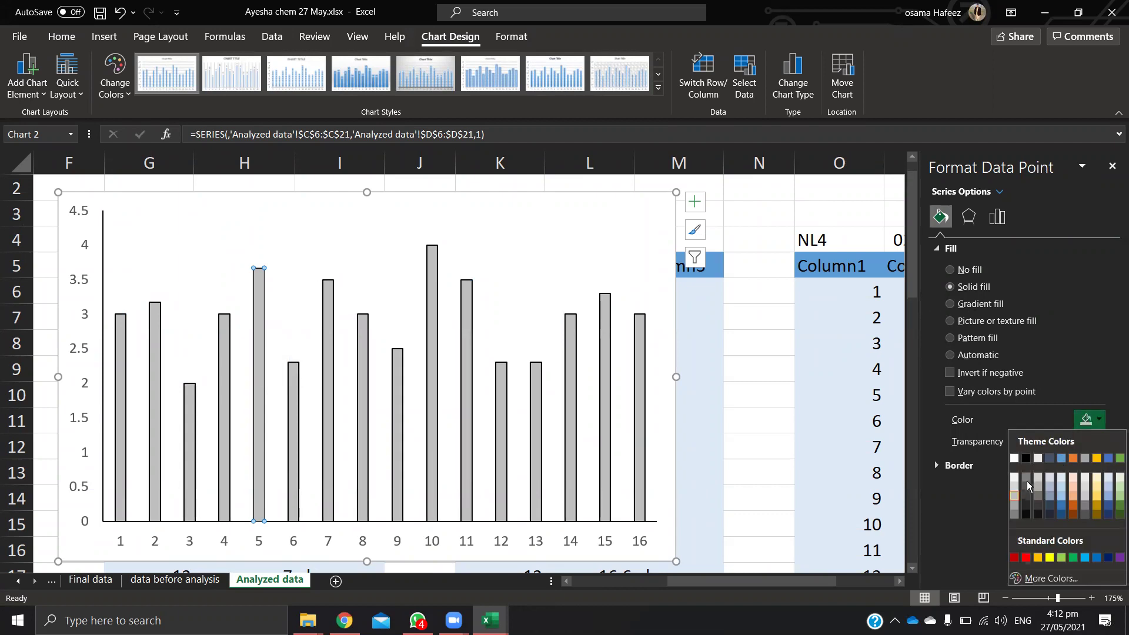
{"action": "left_click", "coordinate": [1027, 559]}
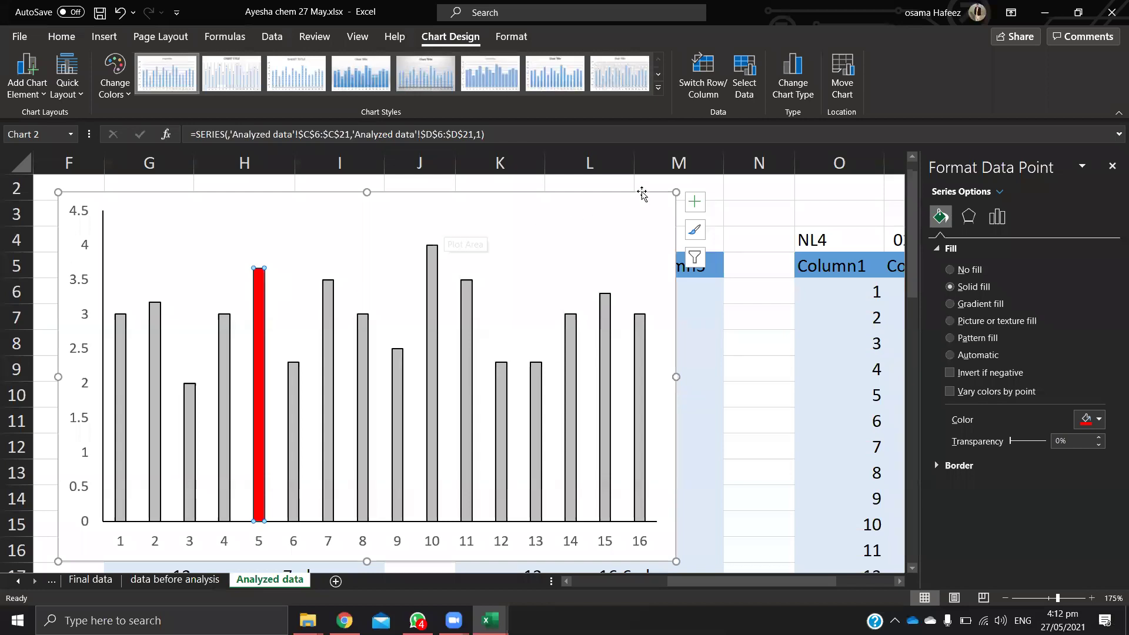
Step: Recolour the whole NL1 data series, including the red bar, with the same grey shade of White, Background 1
{"action": "left_click", "coordinate": [778, 207]}
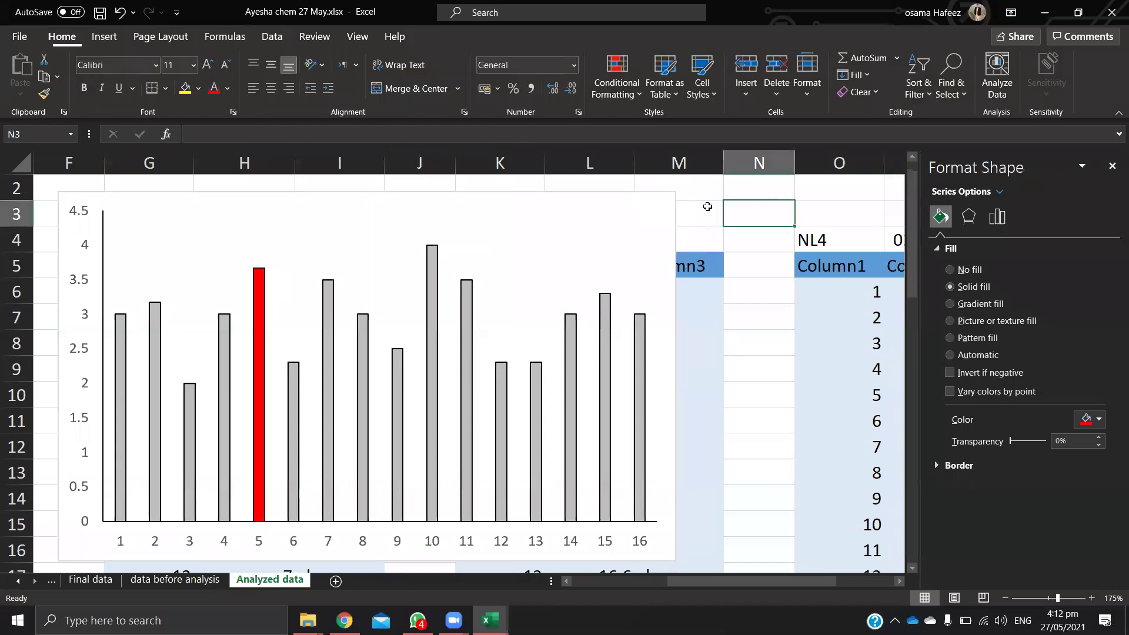
{"action": "left_click", "coordinate": [432, 268]}
{"action": "left_click", "coordinate": [941, 217]}
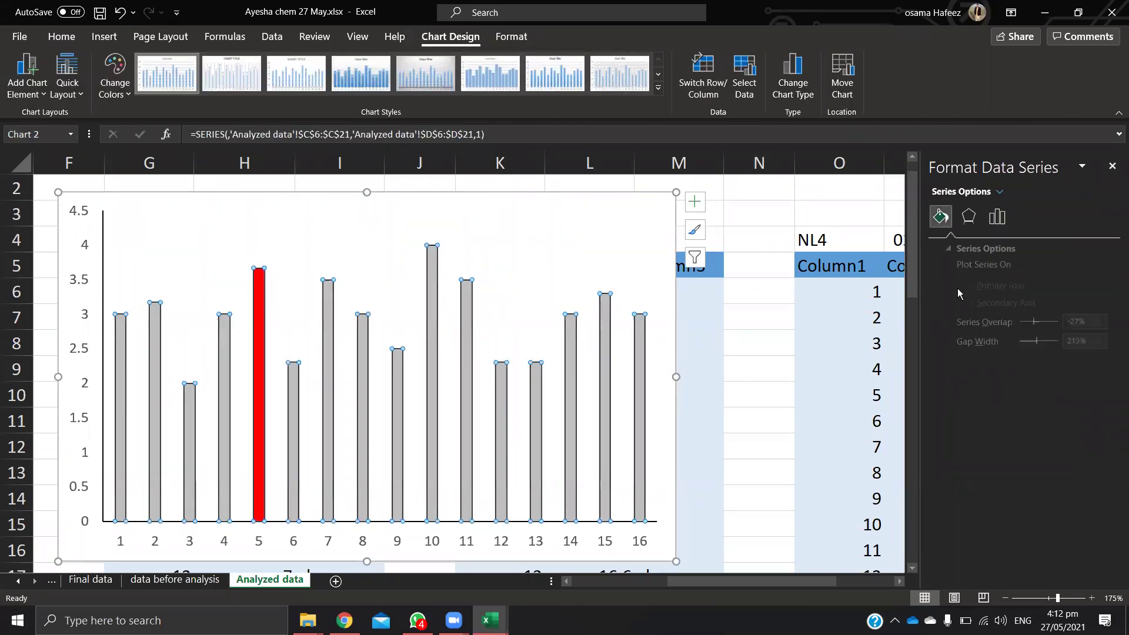
{"action": "left_click", "coordinate": [1091, 420]}
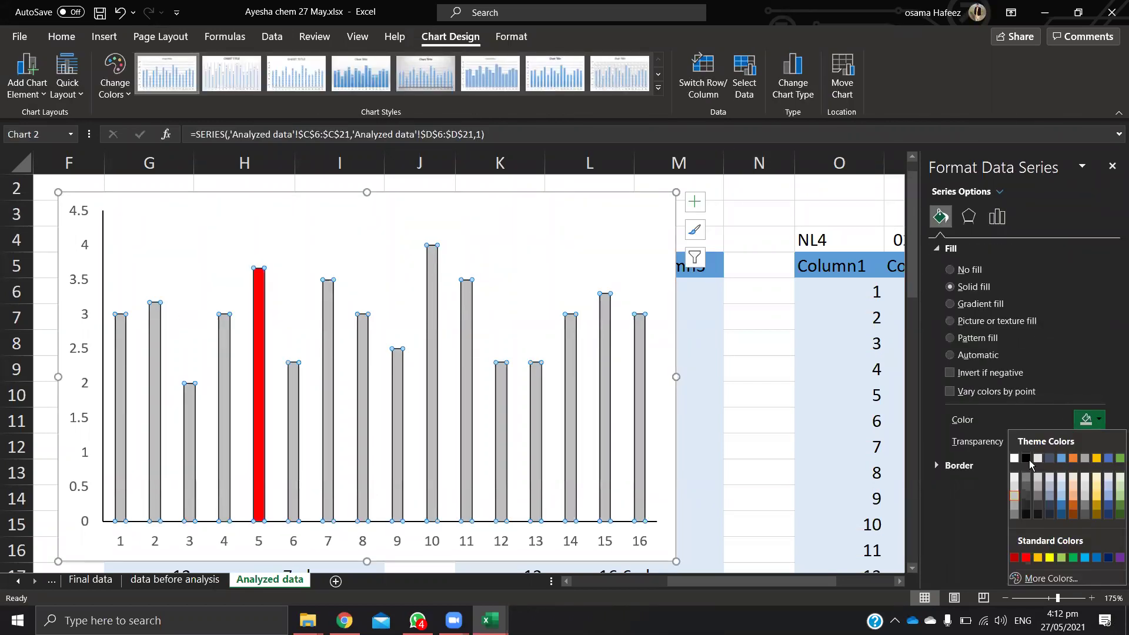
{"action": "left_click", "coordinate": [1018, 501]}
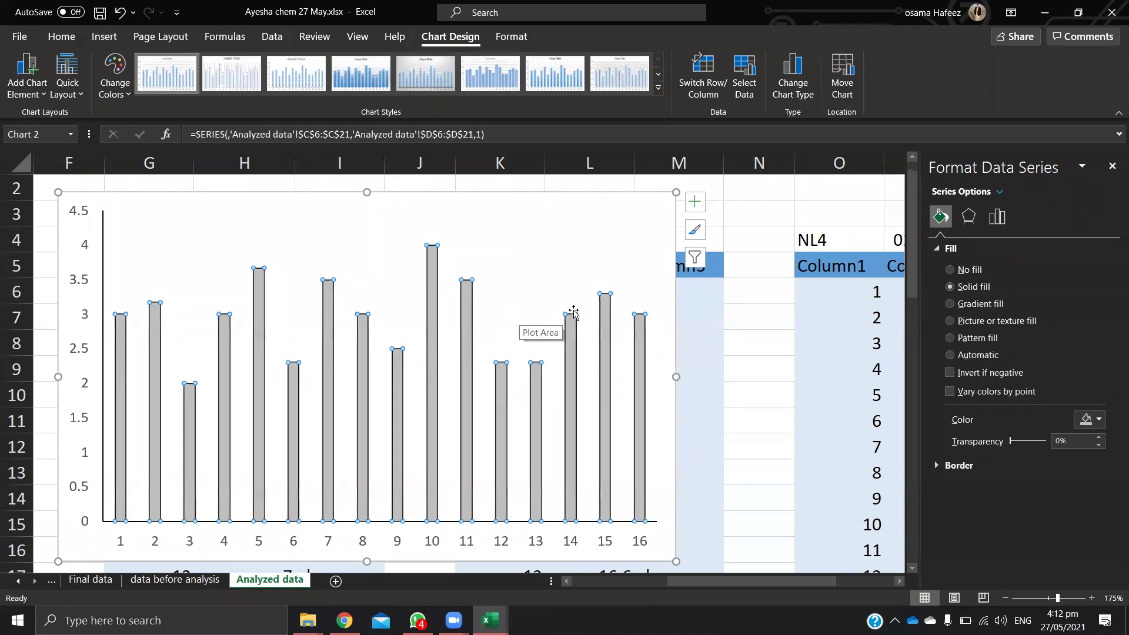
Step: Set the major unit of the NL1 chart's vertical axis to 1.0
{"action": "left_click", "coordinate": [81, 287]}
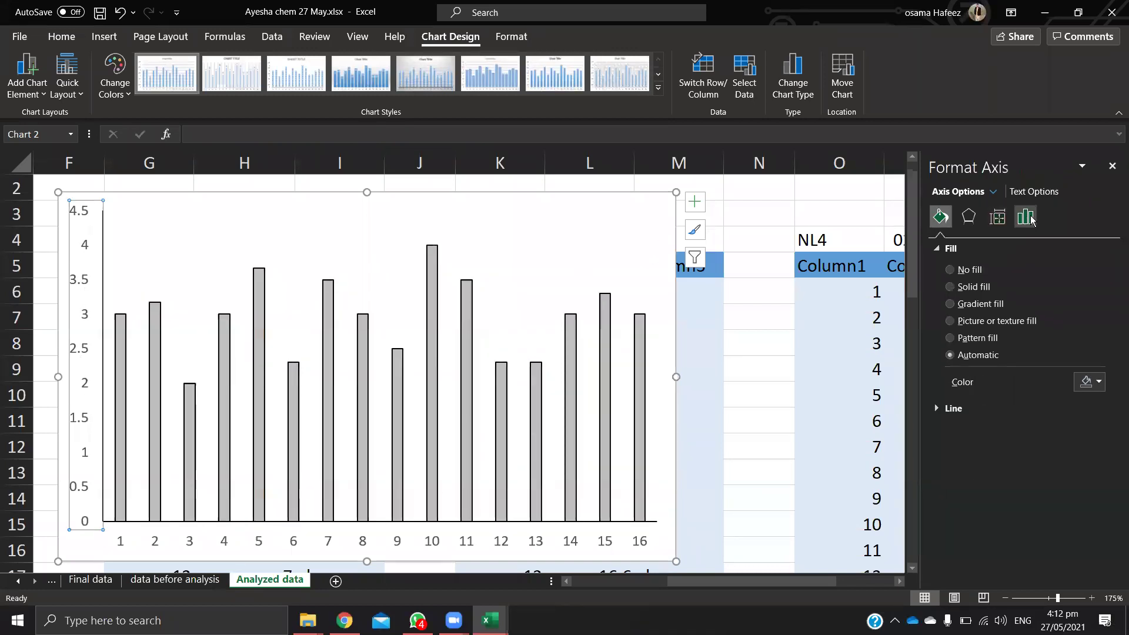
{"action": "left_click", "coordinate": [1028, 217]}
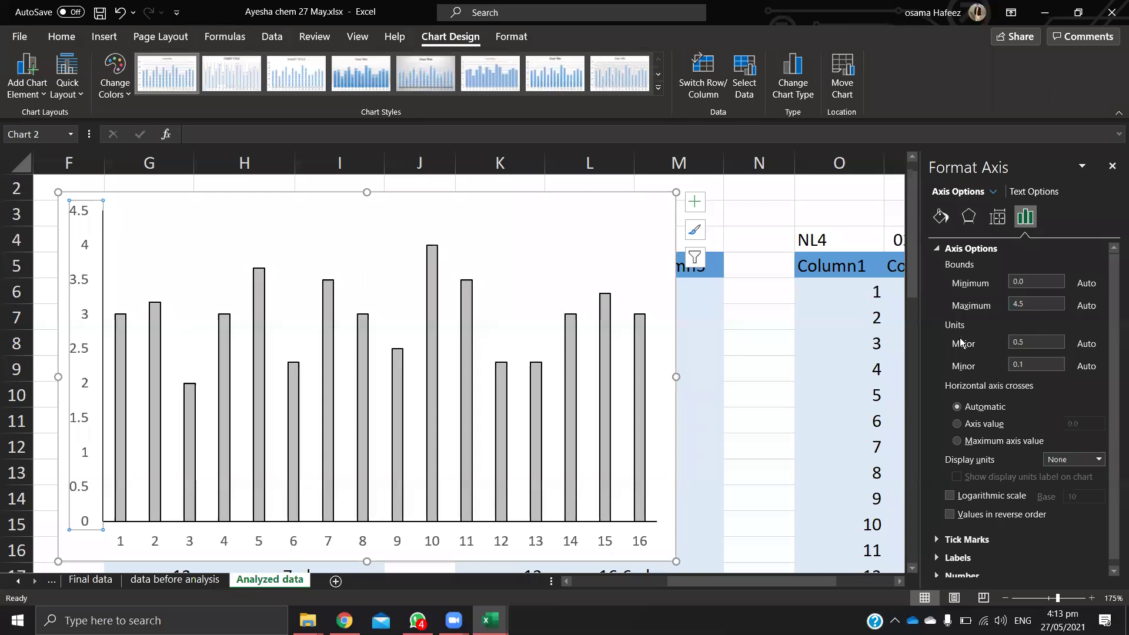
{"action": "left_click", "coordinate": [1024, 347]}
{"action": "key", "text": "Return"}
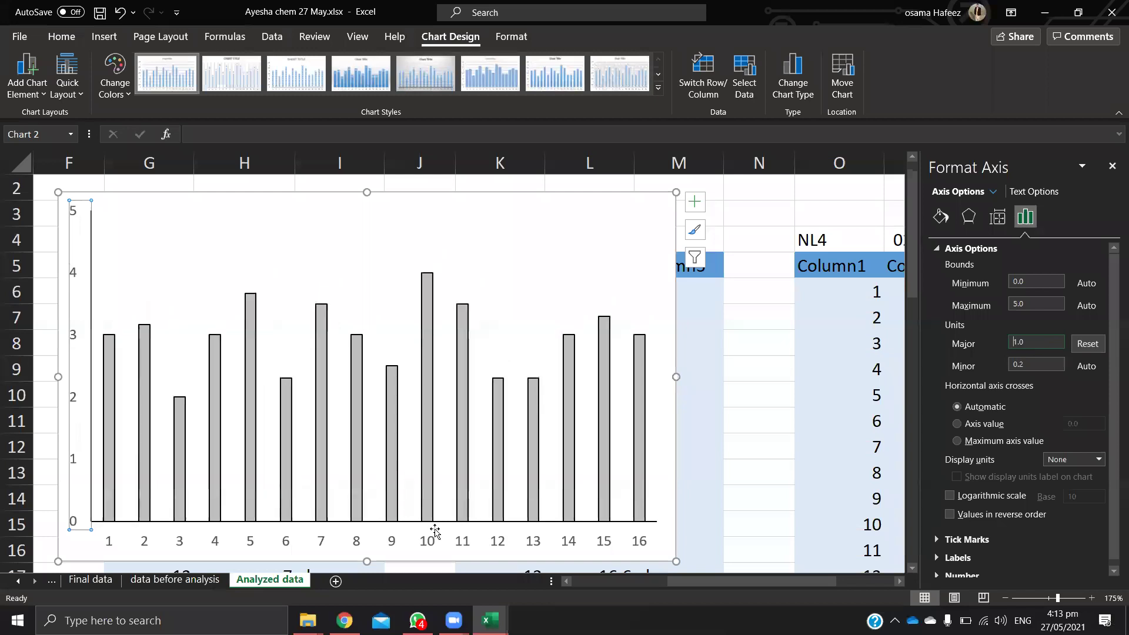
{"action": "left_click", "coordinate": [160, 210]}
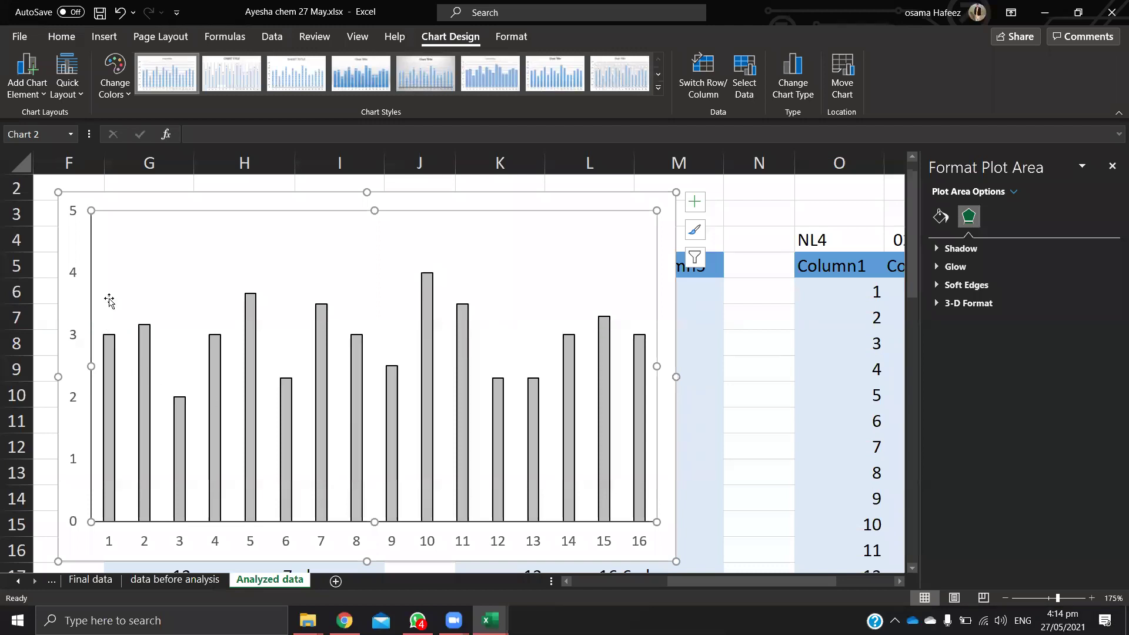
{"action": "left_click", "coordinate": [424, 306]}
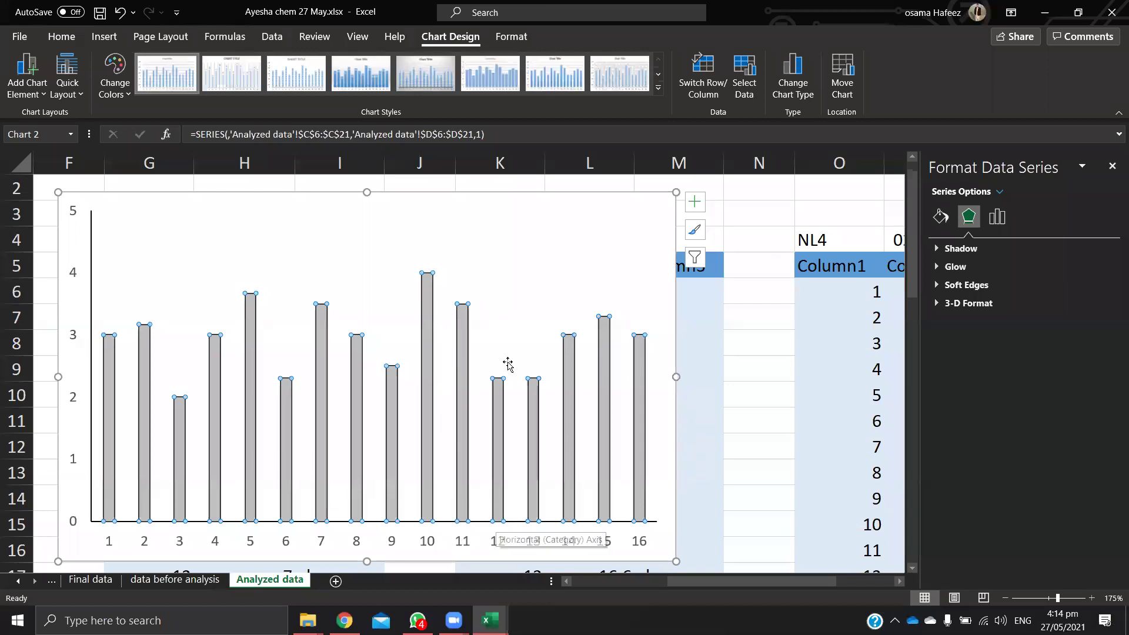
{"action": "left_click", "coordinate": [601, 544]}
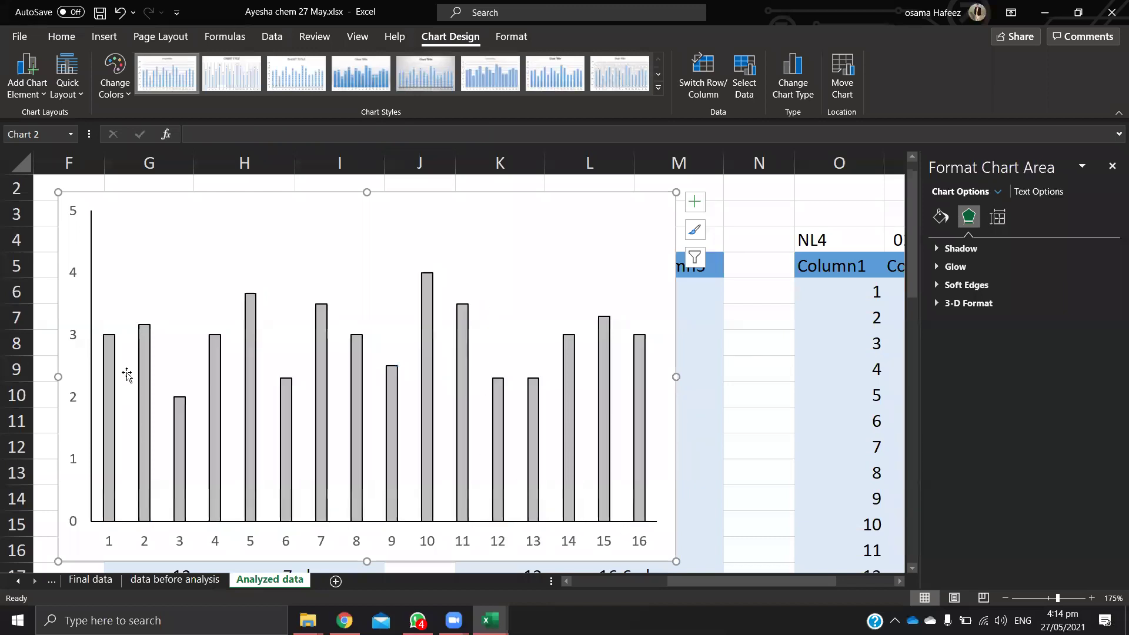
Step: Set the bounds of the NL1 chart's vertical axis to minimum 1.0 and maximum 4.5
{"action": "left_click", "coordinate": [69, 266]}
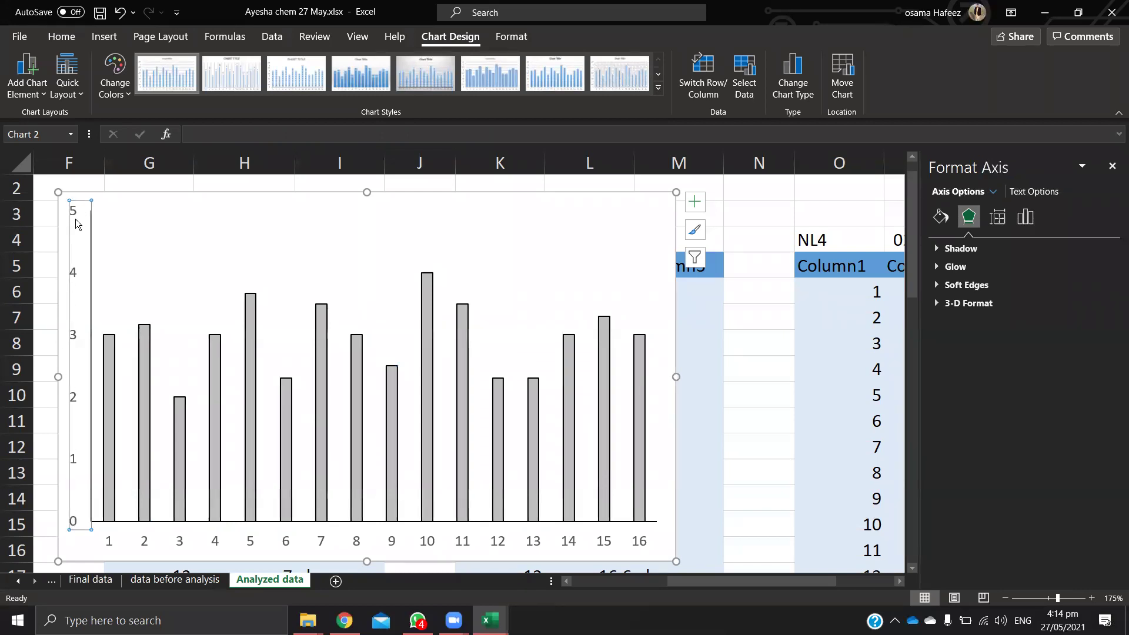
{"action": "left_click", "coordinate": [1025, 216]}
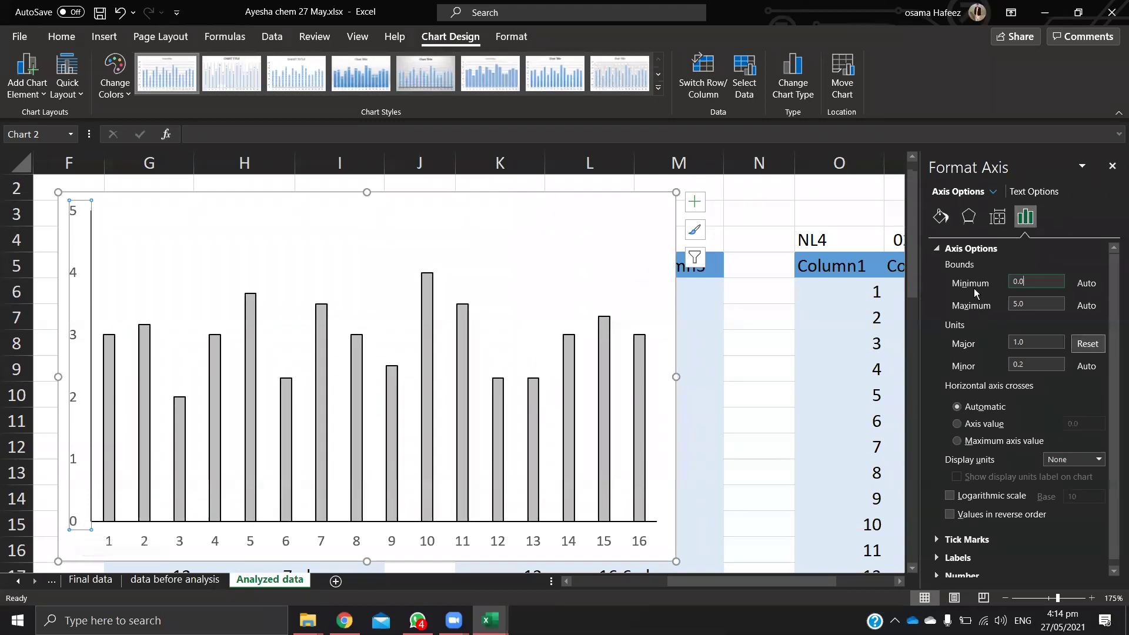
{"action": "type", "text": "1"}
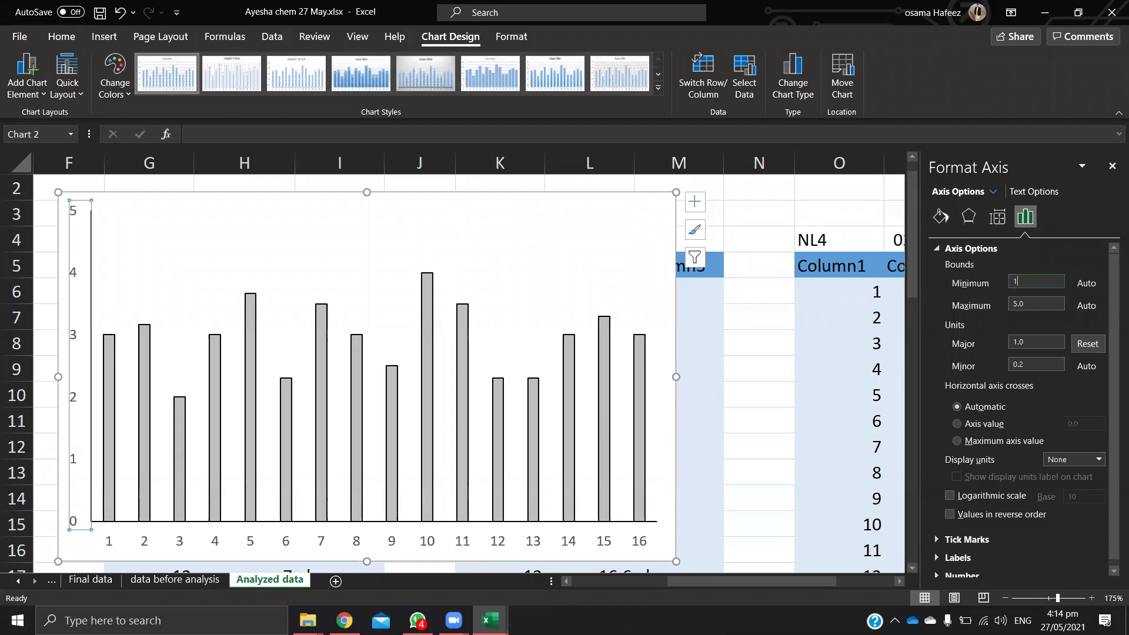
{"action": "left_click", "coordinate": [1057, 304]}
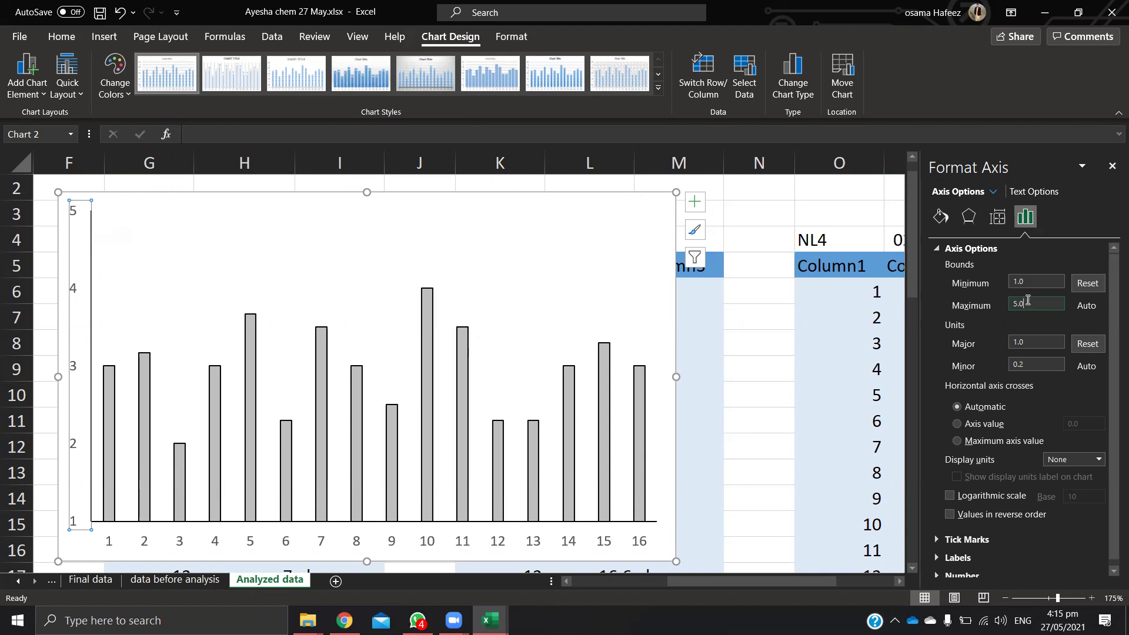
{"action": "type", "text": "4.5"}
{"action": "key", "text": "Return"}
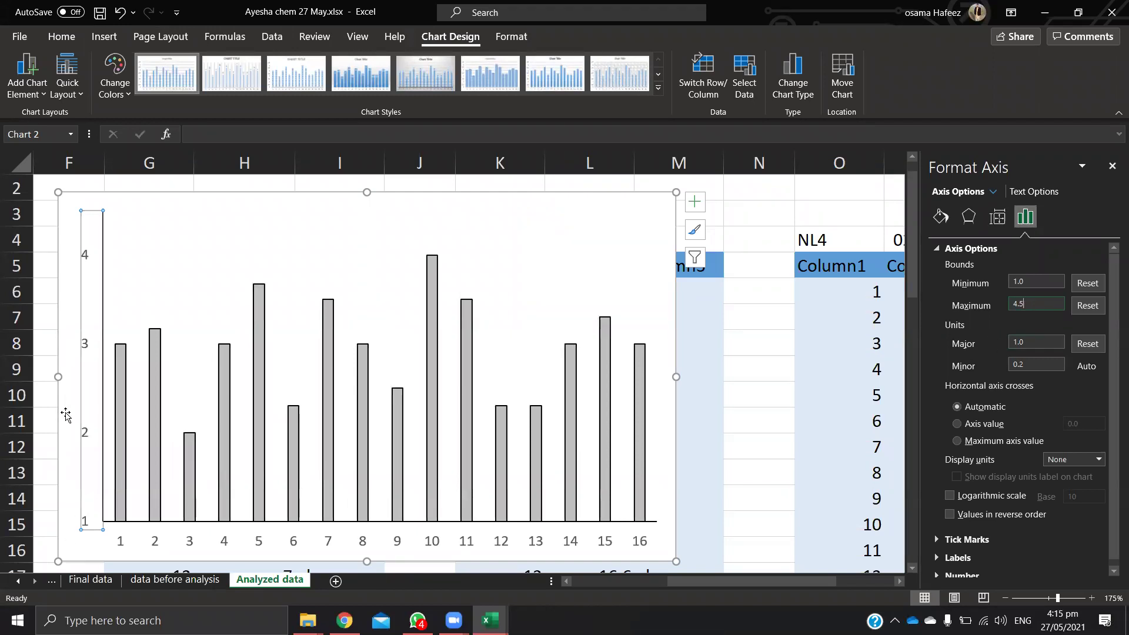
{"action": "left_click", "coordinate": [69, 495]}
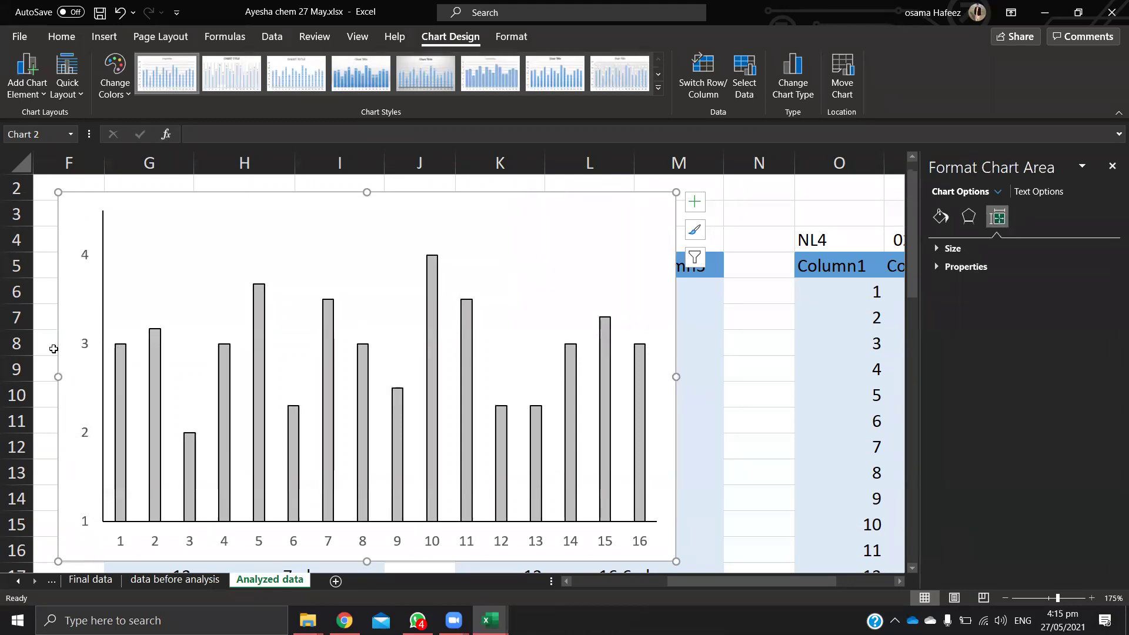
Step: Set the major unit of the NL1 chart's vertical axis to 0.5
{"action": "left_click", "coordinate": [86, 345]}
{"action": "left_click", "coordinate": [941, 217]}
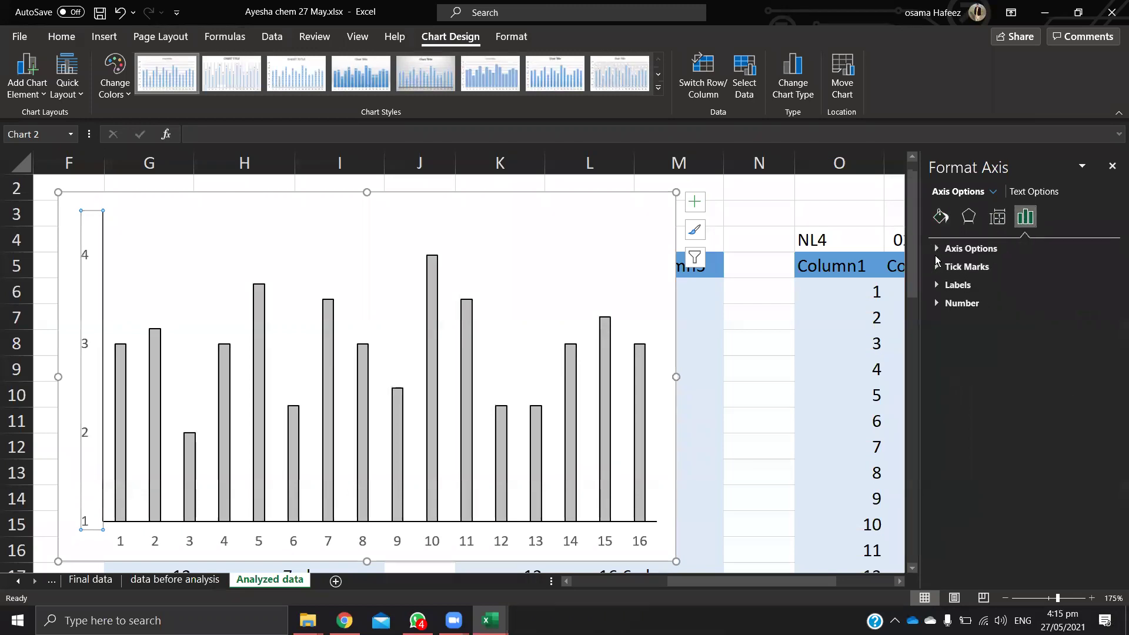
{"action": "left_click", "coordinate": [976, 249]}
{"action": "left_click", "coordinate": [1040, 347]}
{"action": "key", "text": "Return"}
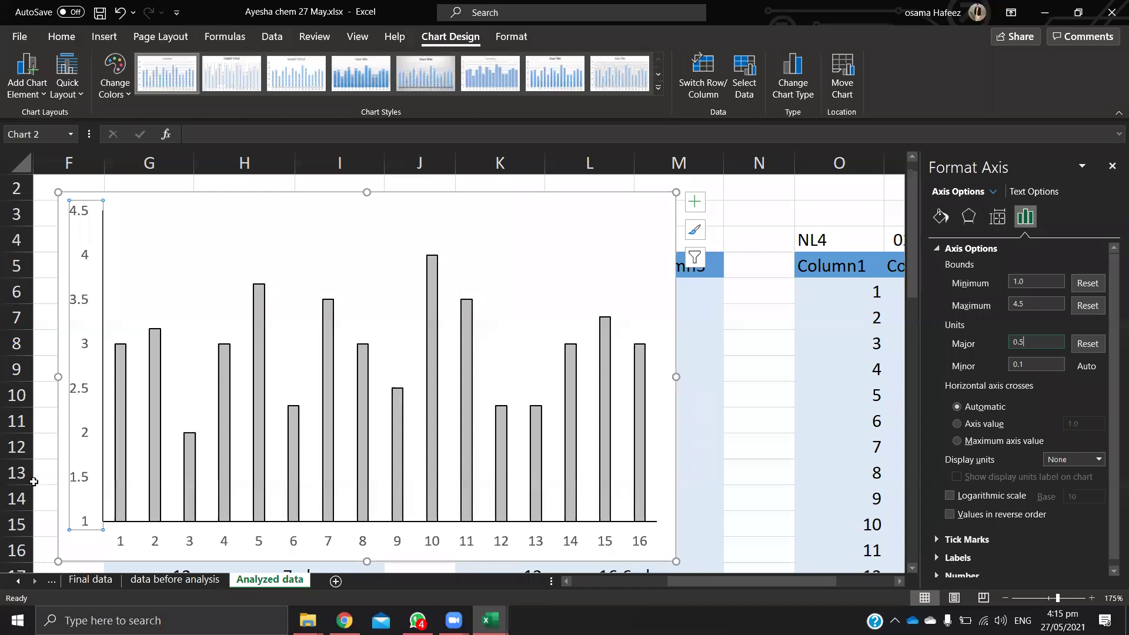
{"action": "key", "text": "Escape"}
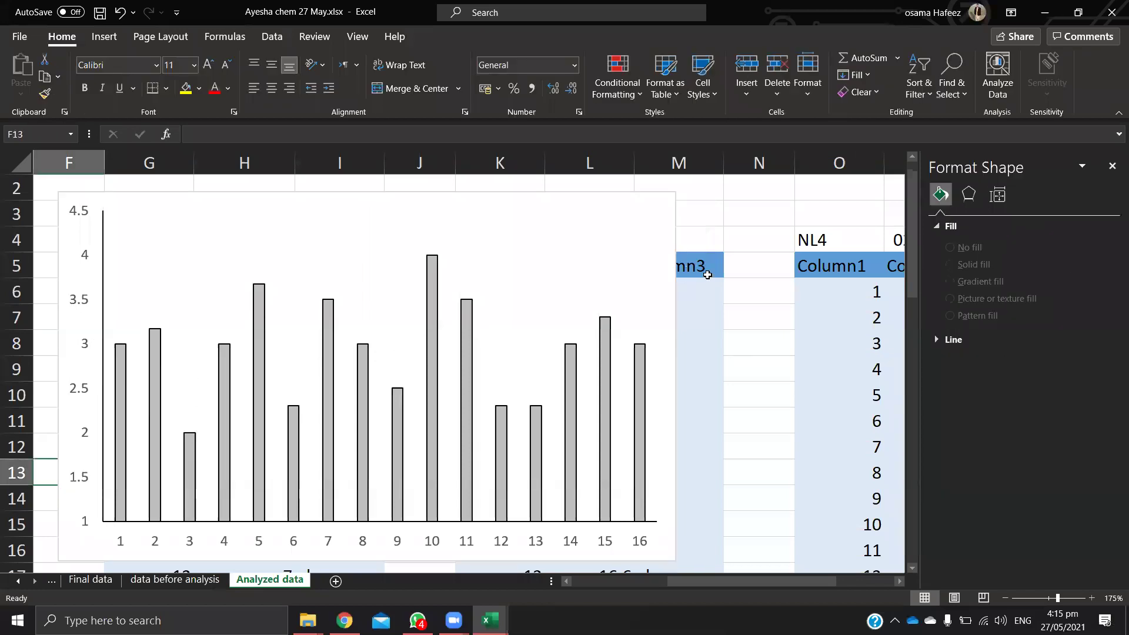
Step: Change the vertical axis major unit of the NL1 chart to 0.7
{"action": "left_click", "coordinate": [87, 302]}
{"action": "left_click", "coordinate": [87, 302]}
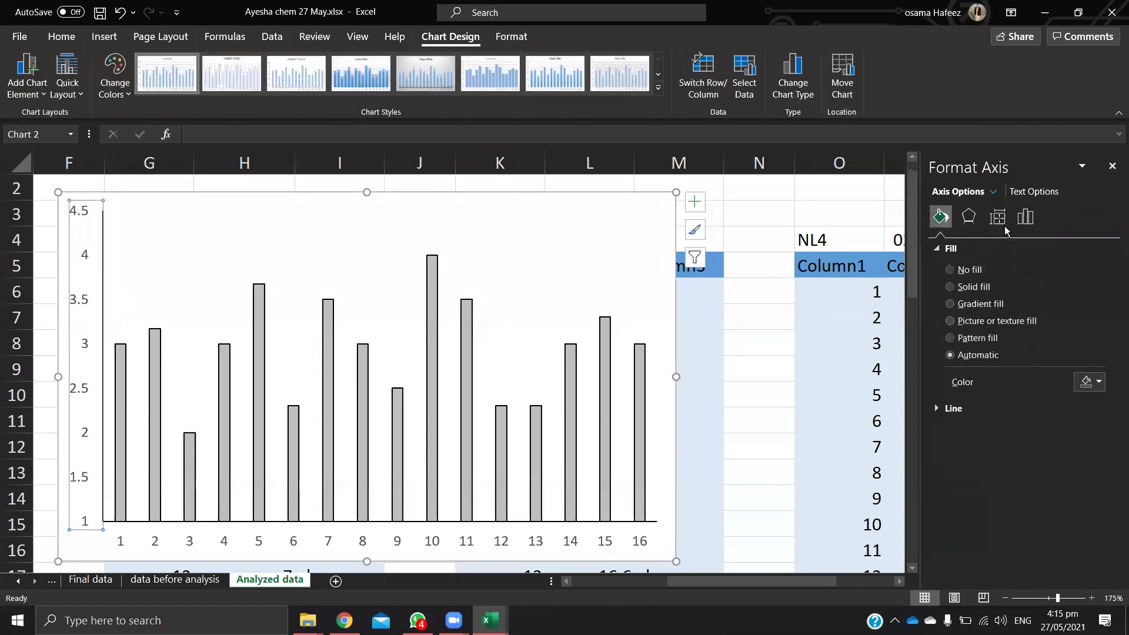
{"action": "left_click", "coordinate": [1024, 217]}
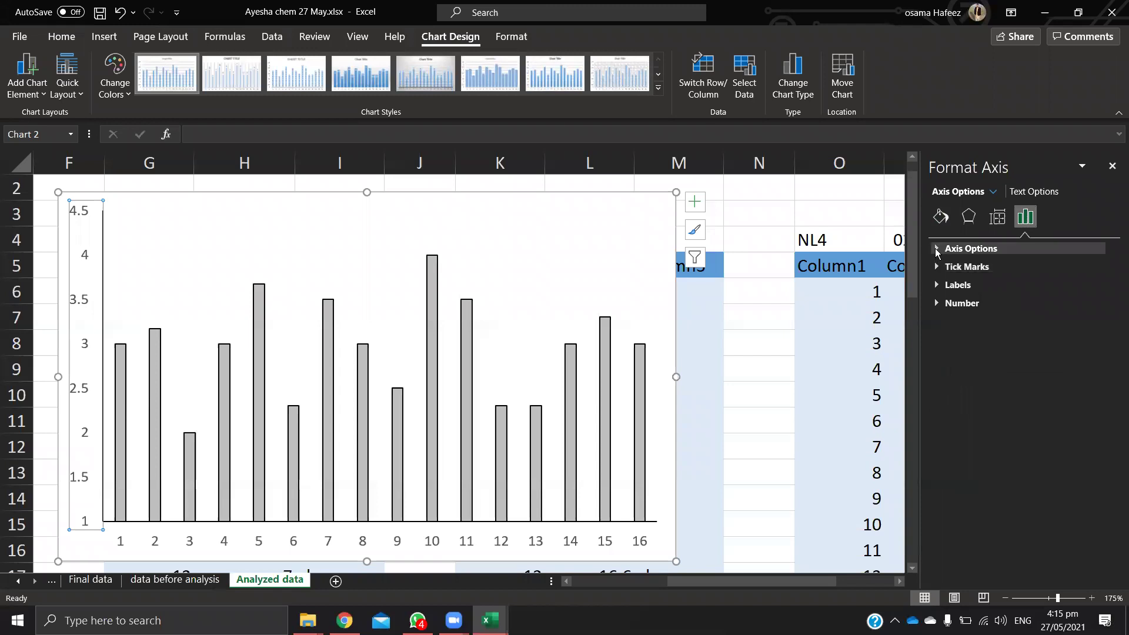
{"action": "left_click", "coordinate": [970, 248]}
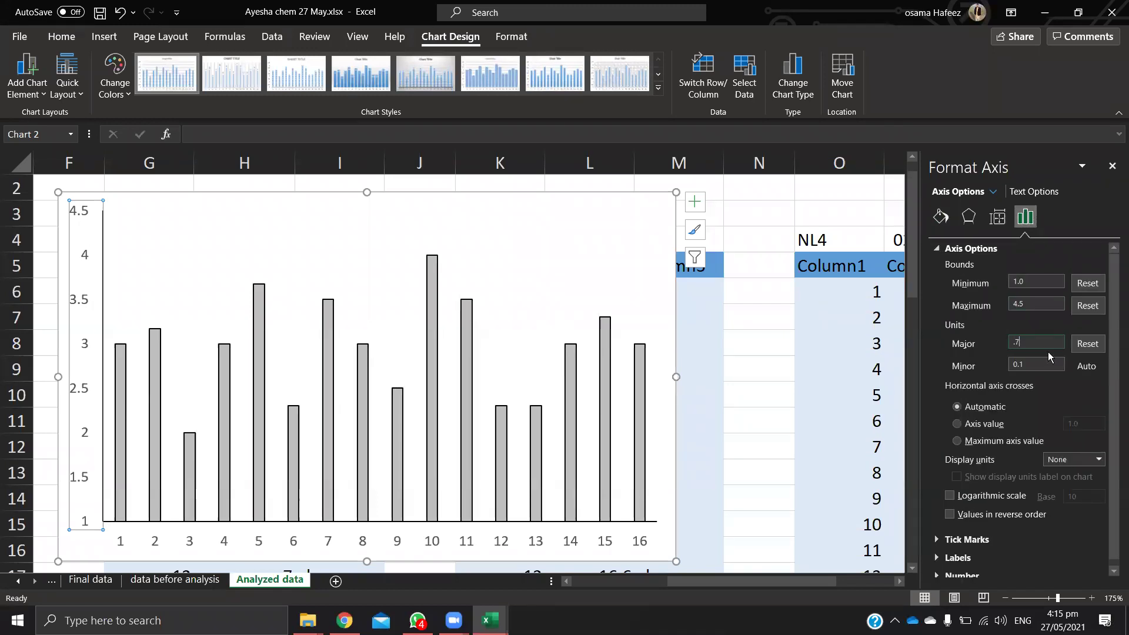
{"action": "key", "text": "Return"}
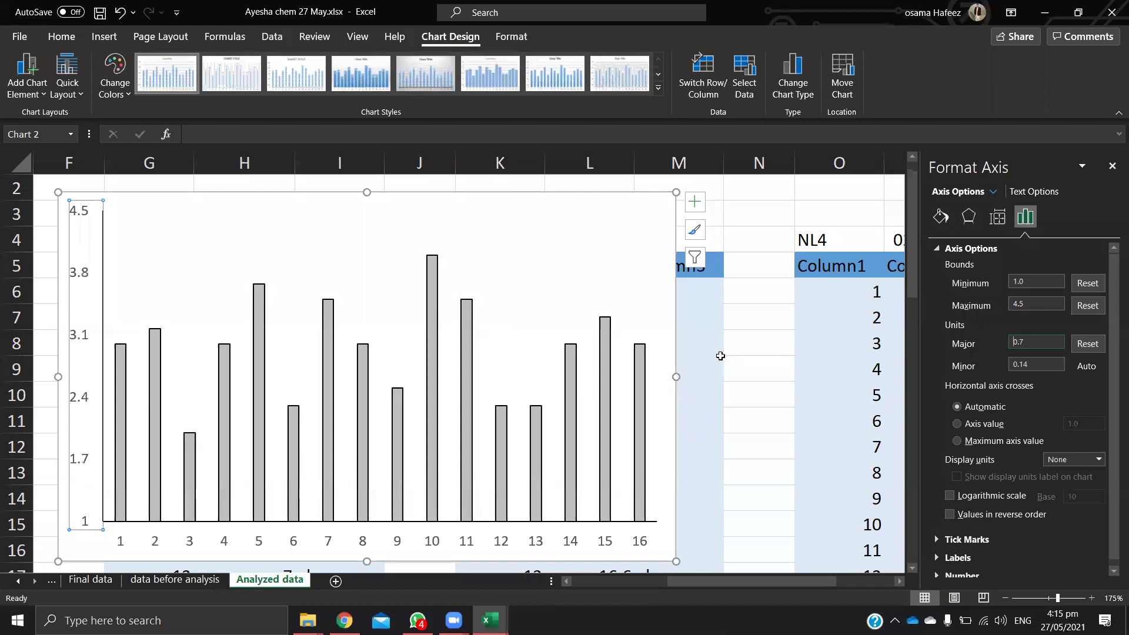
Step: Set the vertical axis major unit of the NL1 chart back to 1.0
{"action": "double_click", "coordinate": [1037, 340]}
{"action": "type", "text": "1"}
{"action": "key", "text": "Return"}
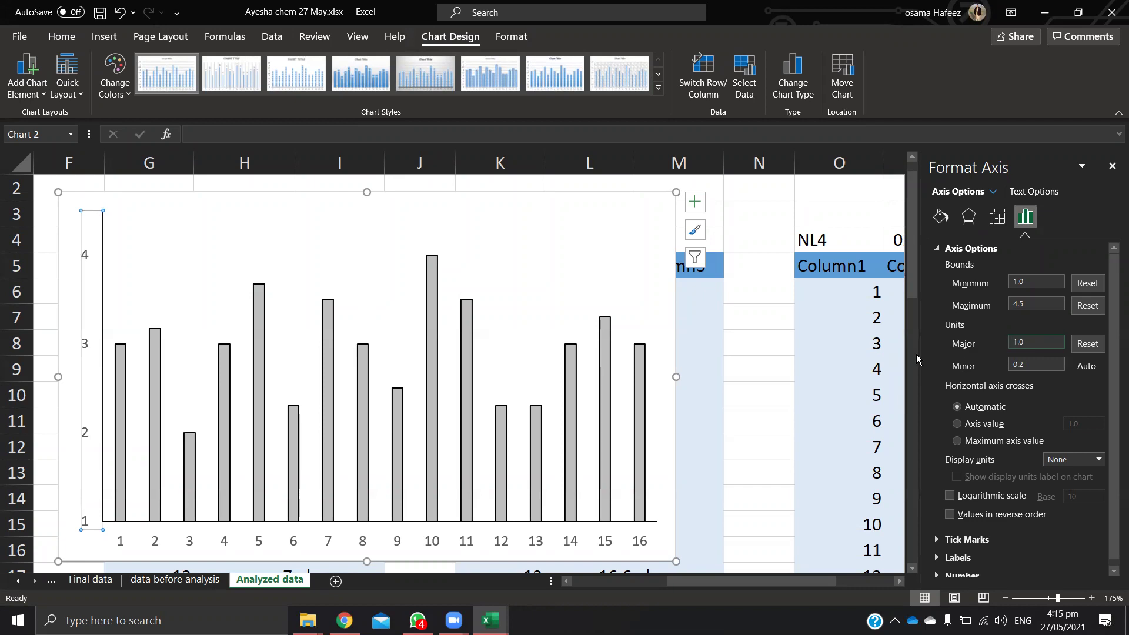
{"action": "left_click", "coordinate": [65, 500]}
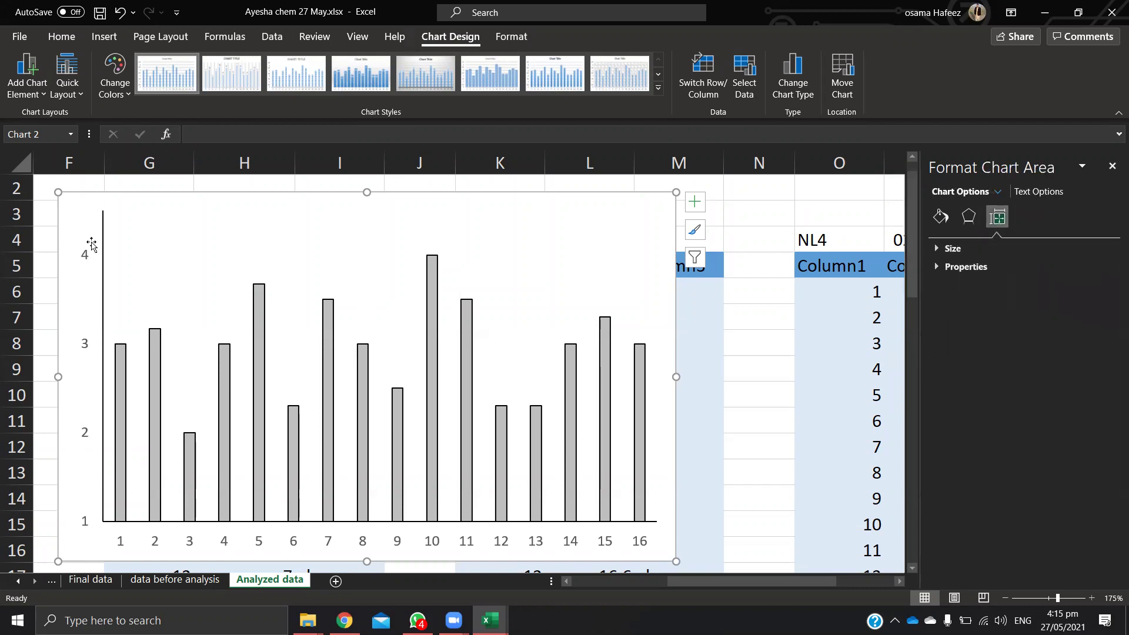
Step: Set the maximum bound of the NL1 chart's vertical axis to 5.0
{"action": "left_click", "coordinate": [86, 259]}
{"action": "left_click", "coordinate": [1026, 217]}
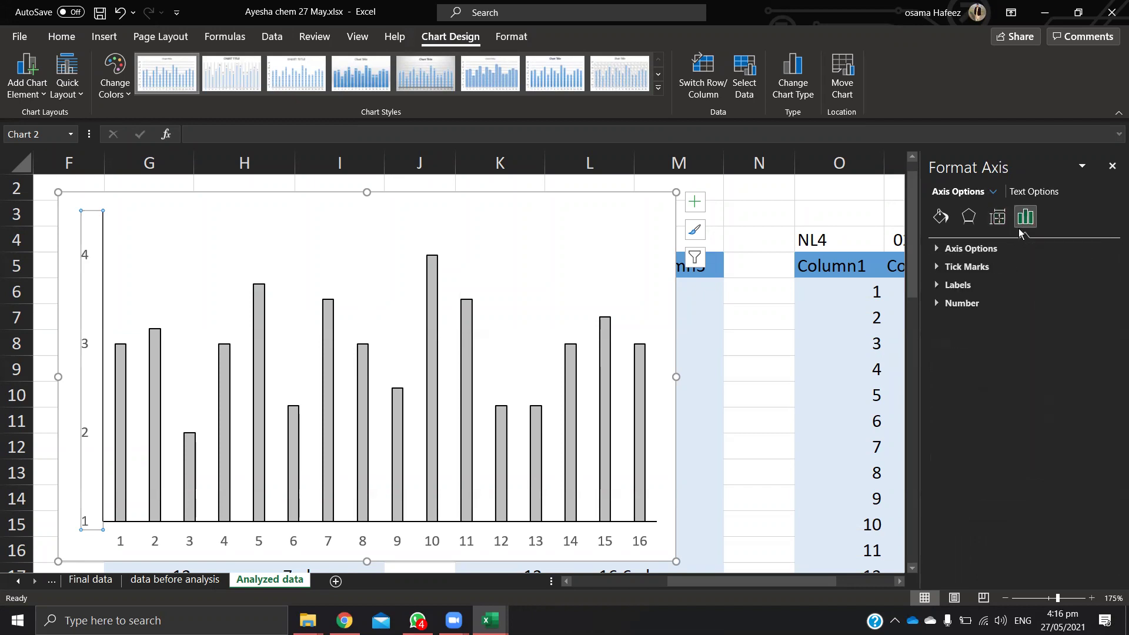
{"action": "left_click", "coordinate": [997, 247]}
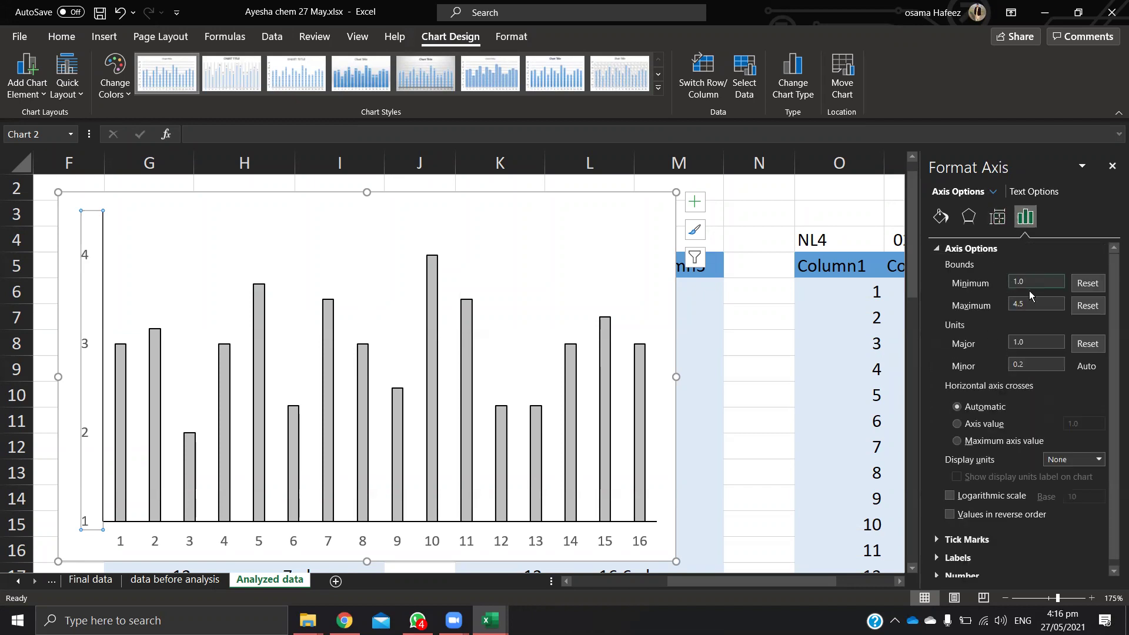
{"action": "left_click", "coordinate": [1024, 304]}
{"action": "key", "text": "Return"}
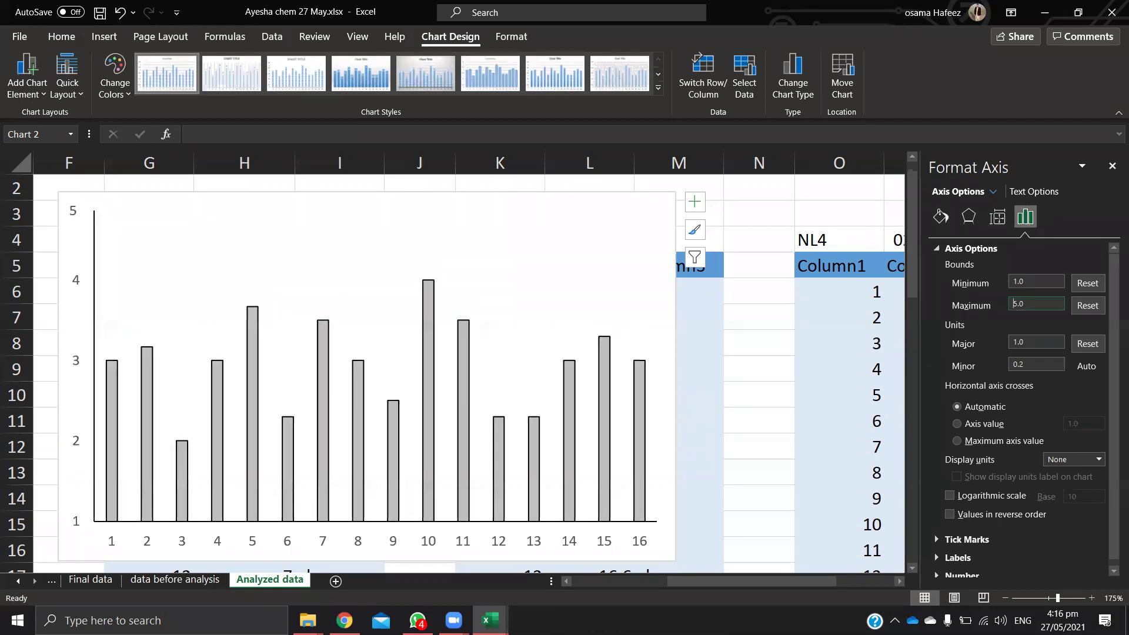
{"action": "left_click", "coordinate": [83, 556]}
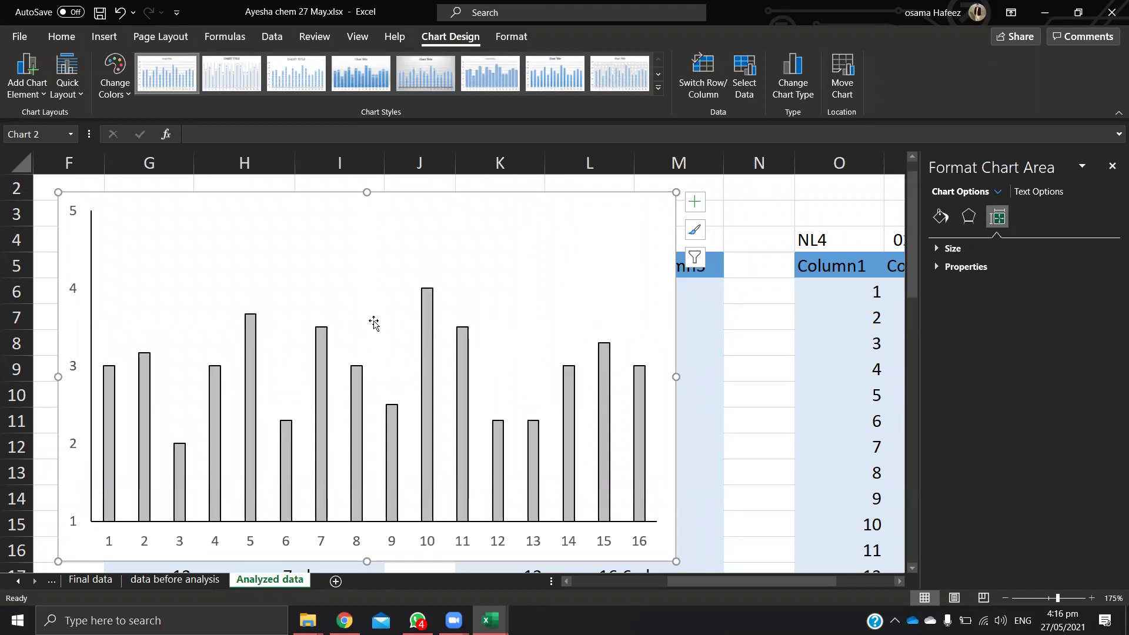
Step: Set the major tick marks of the NL1 chart's vertical axis to Outside
{"action": "scroll", "coordinate": [374, 323], "scroll_direction": "down", "scroll_amount": 2}
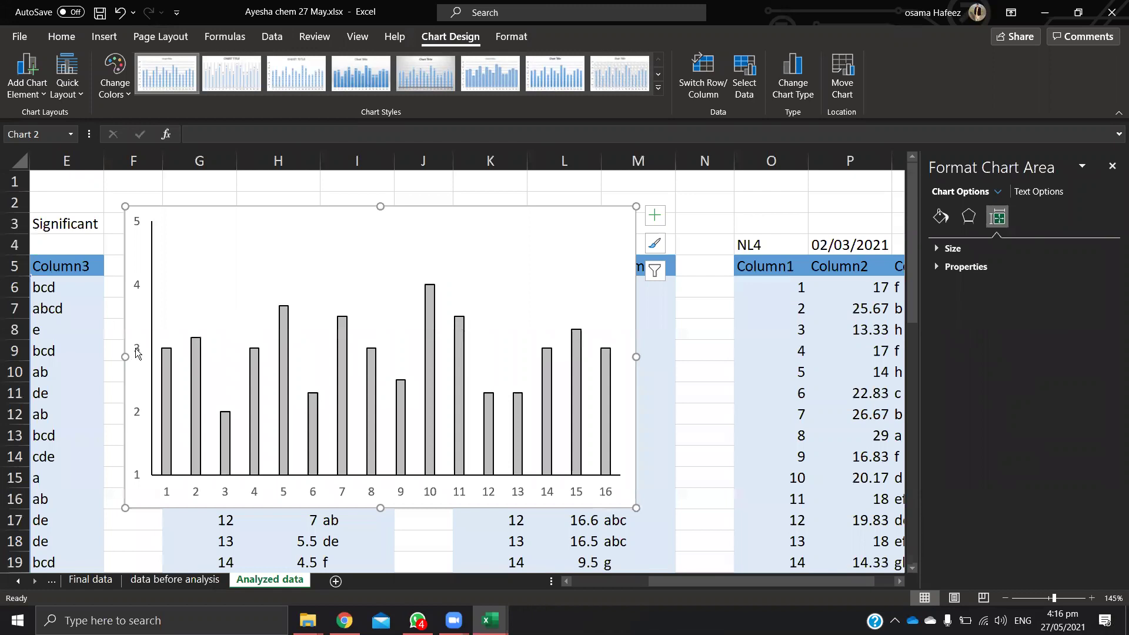
{"action": "left_click", "coordinate": [137, 352]}
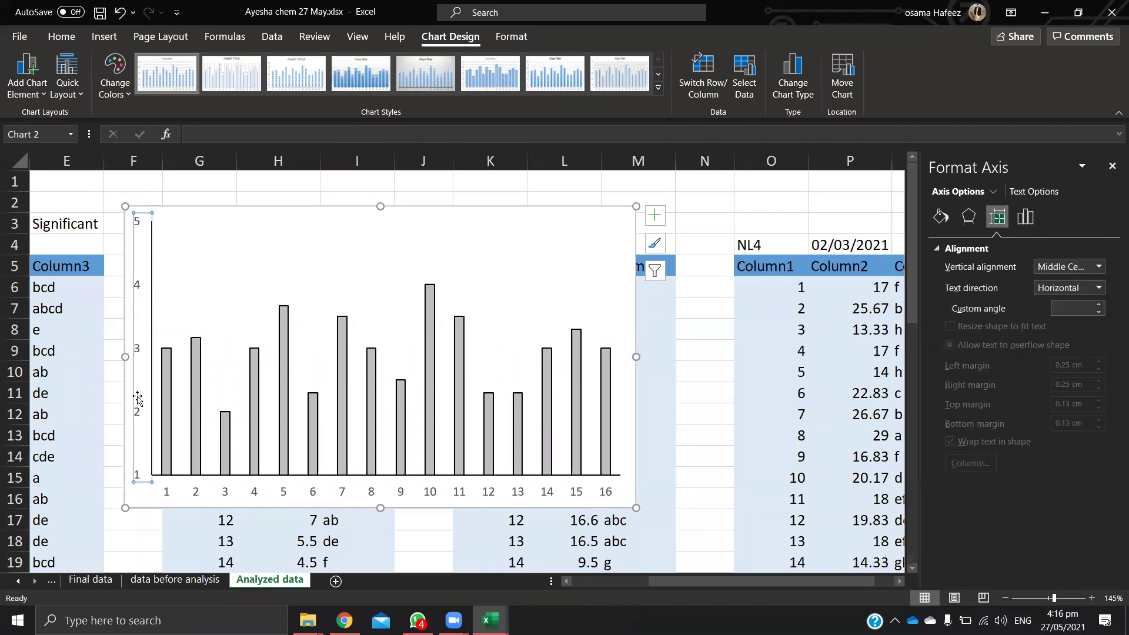
{"action": "left_click", "coordinate": [1028, 220]}
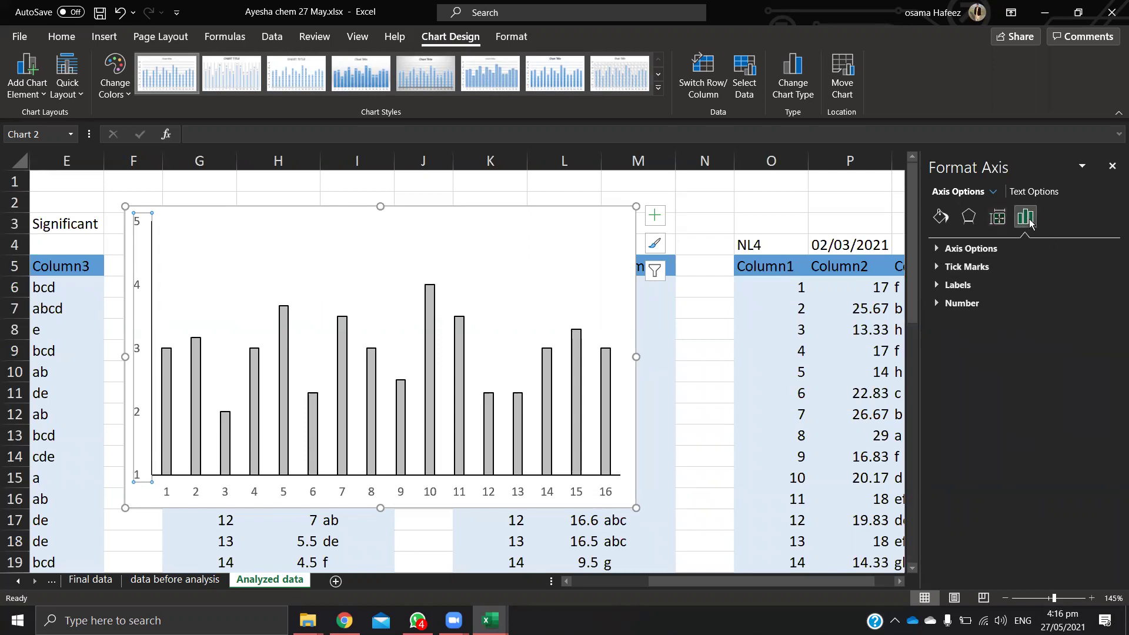
{"action": "left_click", "coordinate": [936, 268]}
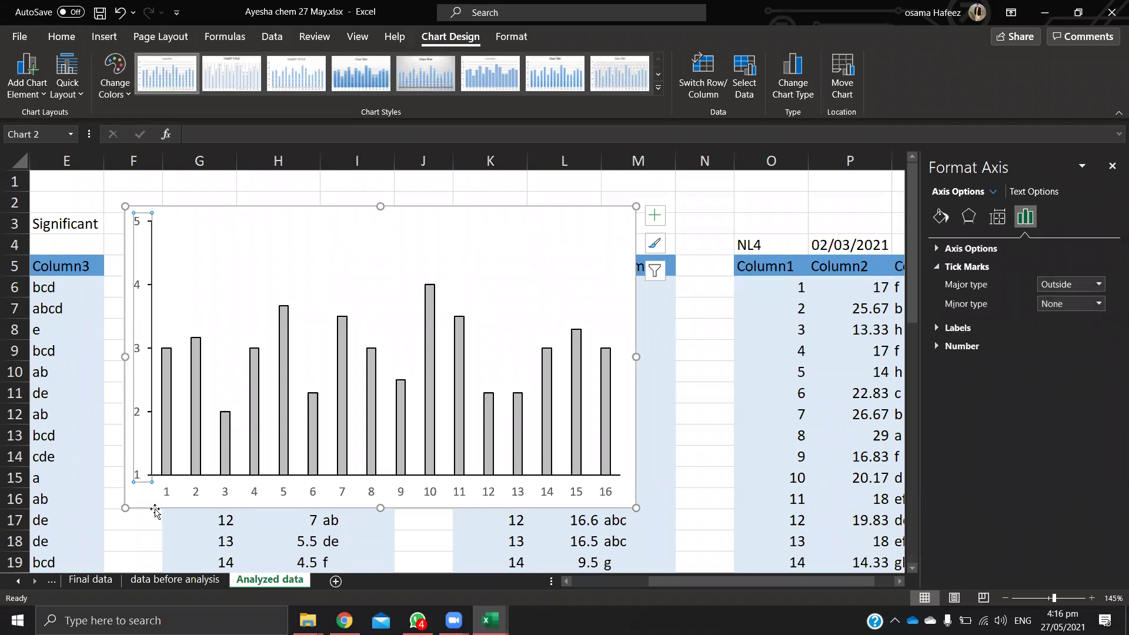
{"action": "left_click", "coordinate": [158, 500]}
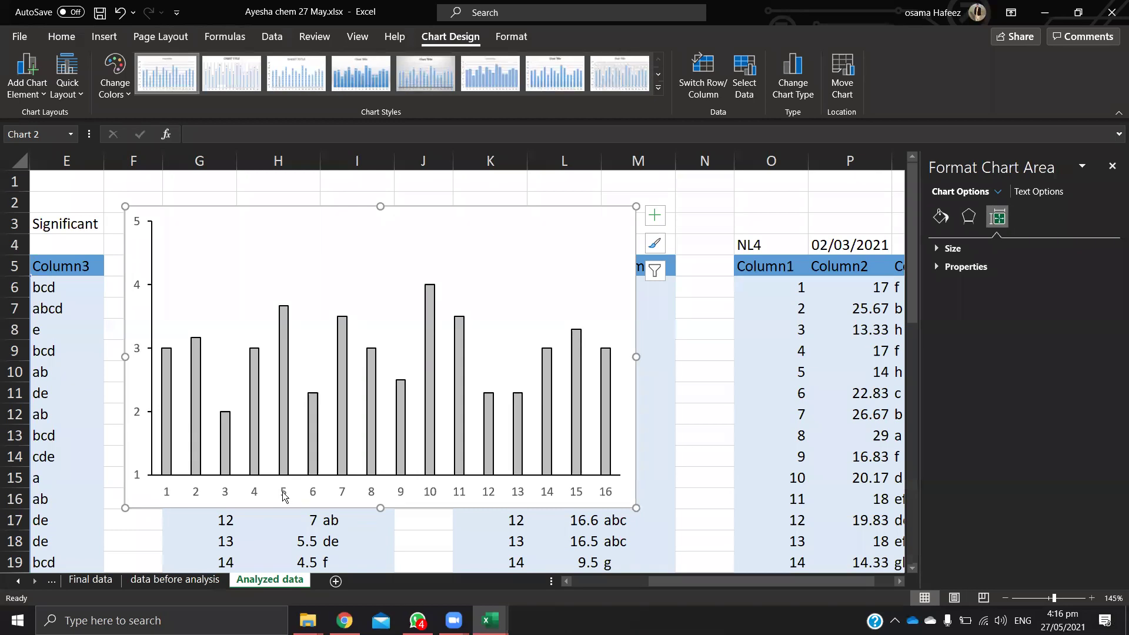
Step: Set the major tick marks of the NL1 chart's horizontal axis to Outside
{"action": "left_click", "coordinate": [259, 496]}
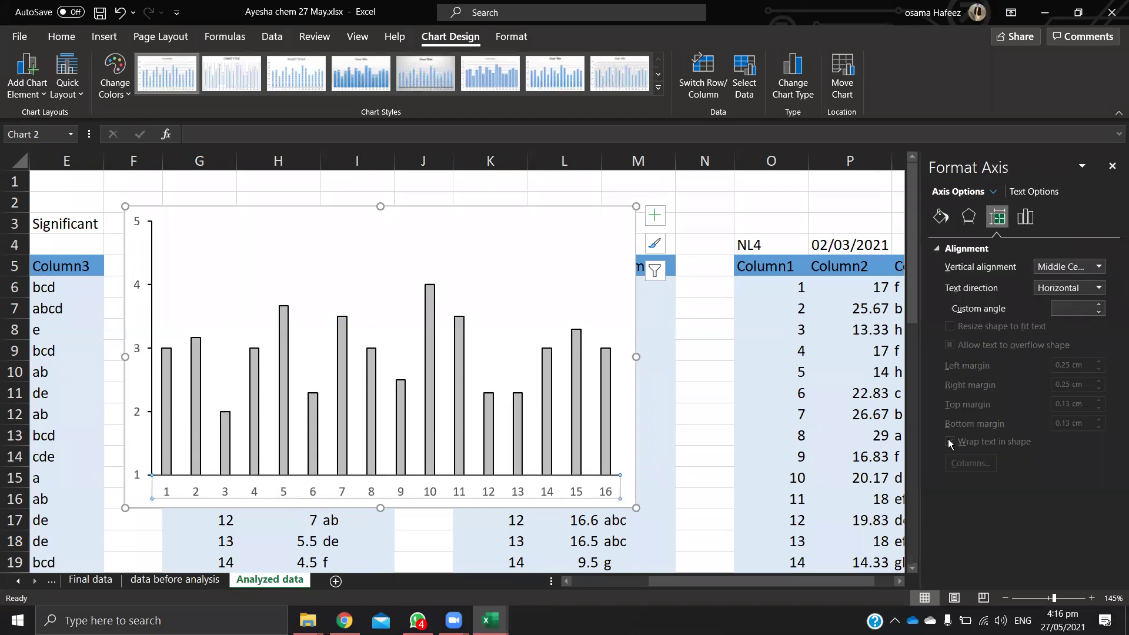
{"action": "left_click", "coordinate": [1026, 219]}
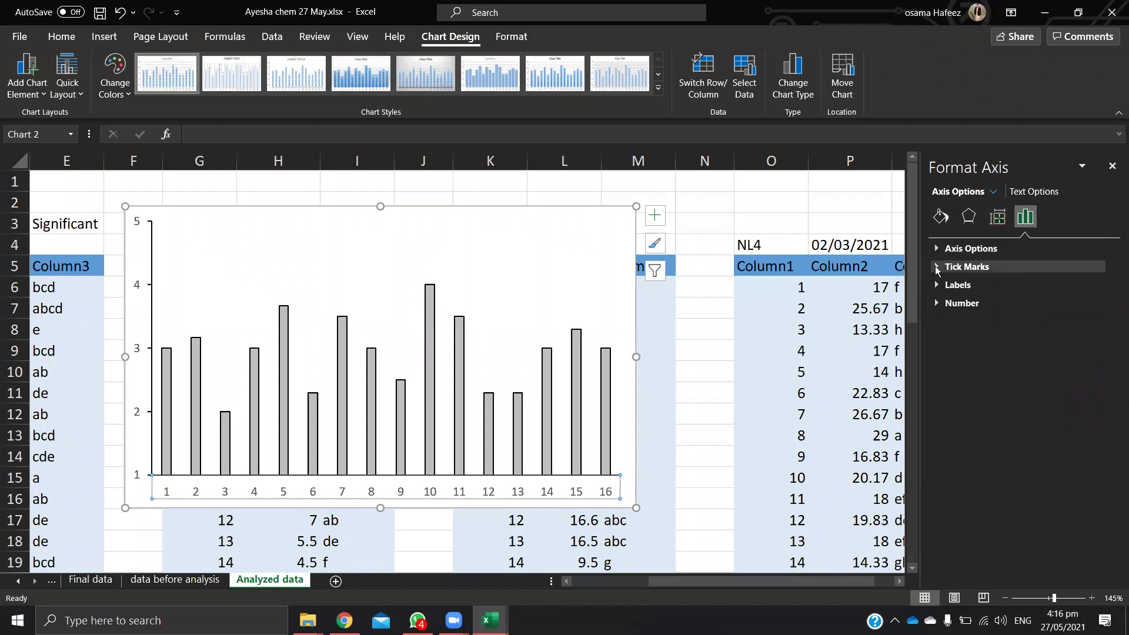
{"action": "left_click", "coordinate": [976, 267]}
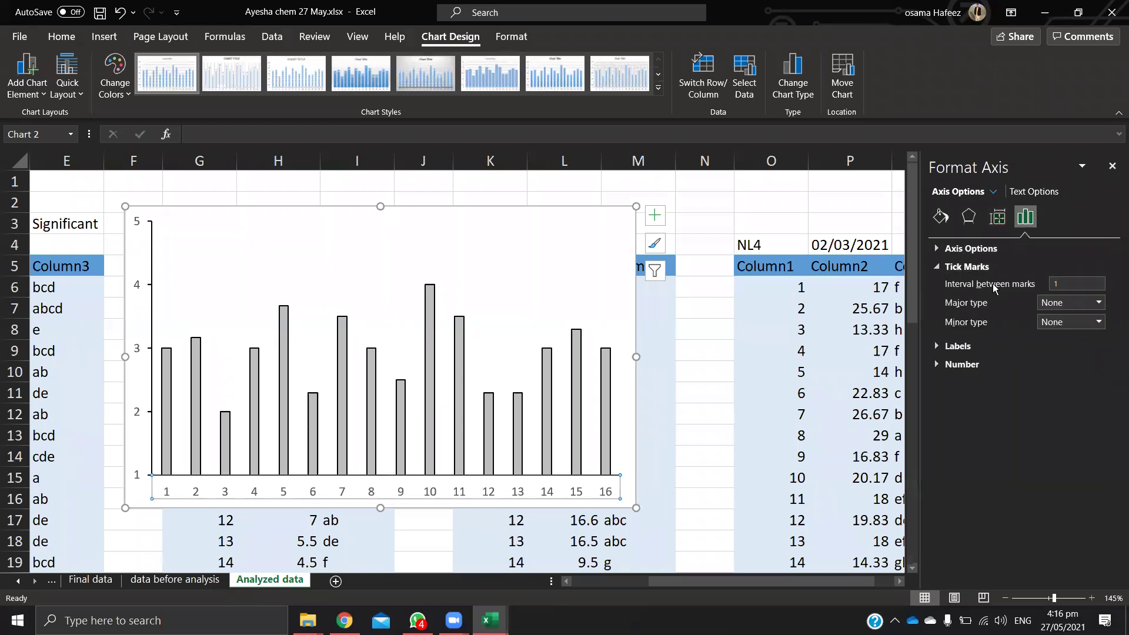
{"action": "left_click", "coordinate": [1093, 302]}
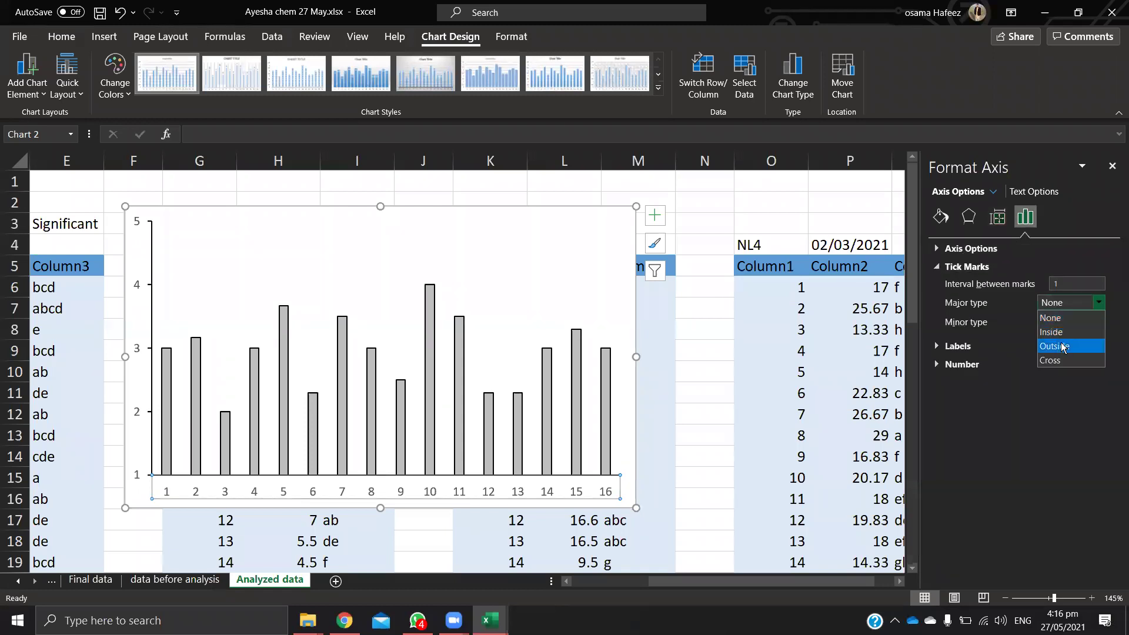
{"action": "left_click", "coordinate": [1063, 346]}
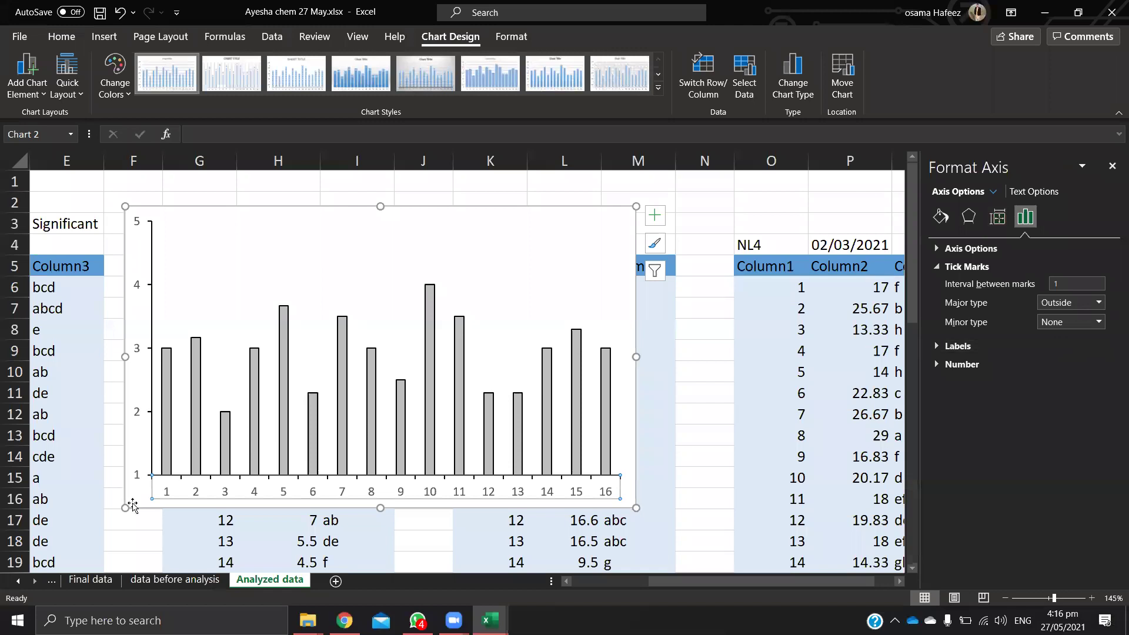
{"action": "left_click", "coordinate": [129, 497]}
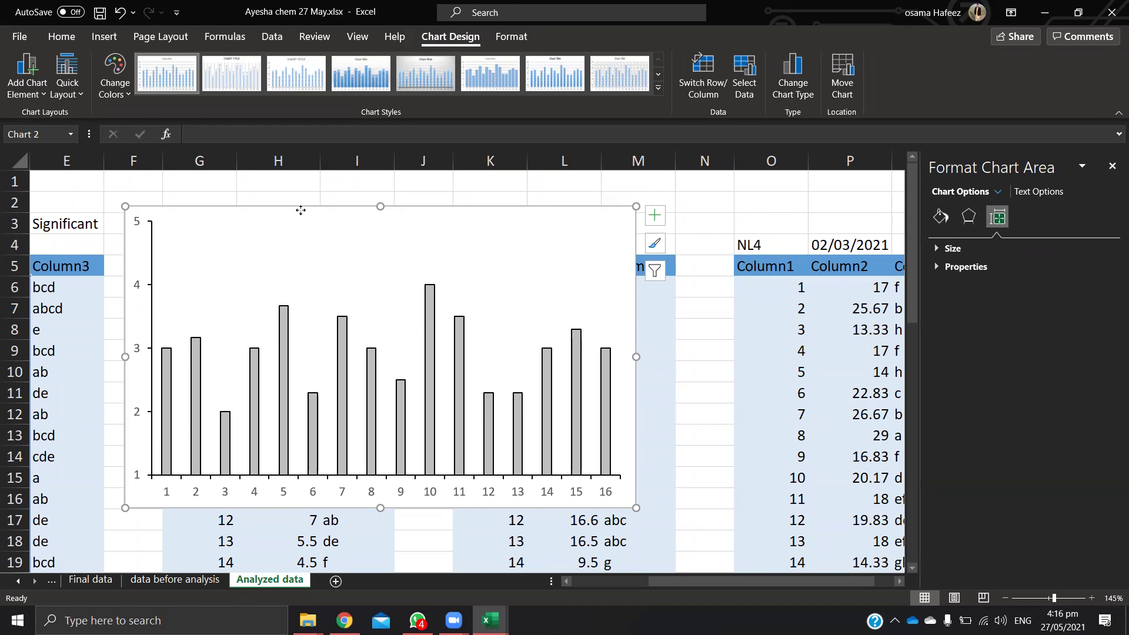
Step: Move the NL1 chart further right across the sheet and add data labels at the Outside End of its bars
{"action": "left_click_drag", "start_coordinate": [302, 211], "coordinate": [395, 209]}
{"action": "scroll", "coordinate": [297, 265], "scroll_direction": "down", "scroll_amount": 2}
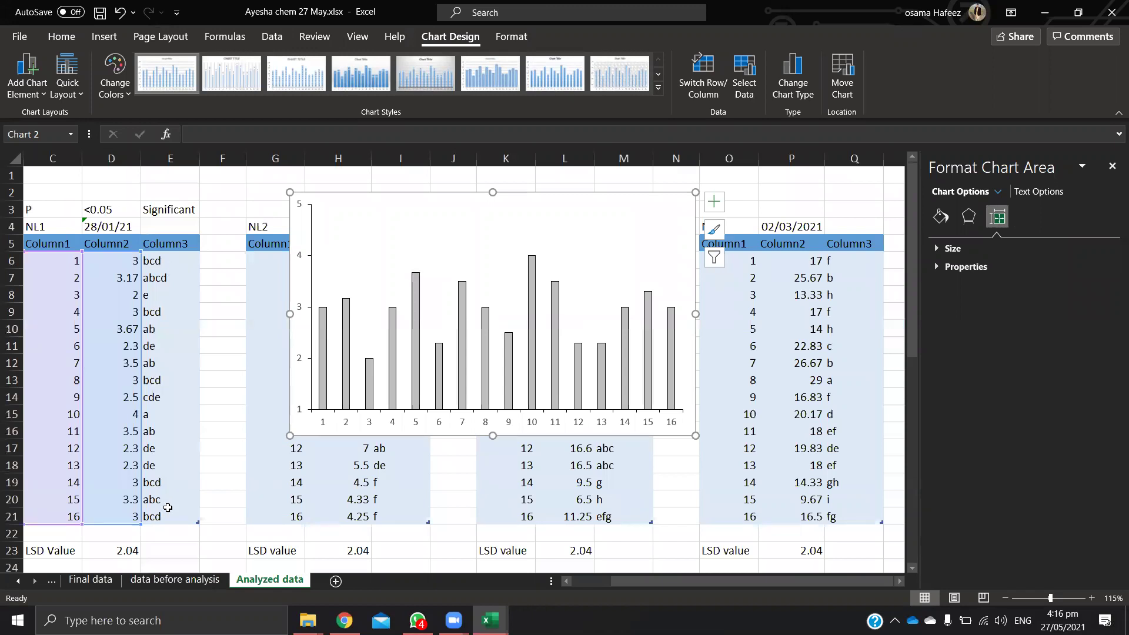
{"action": "left_click", "coordinate": [389, 245]}
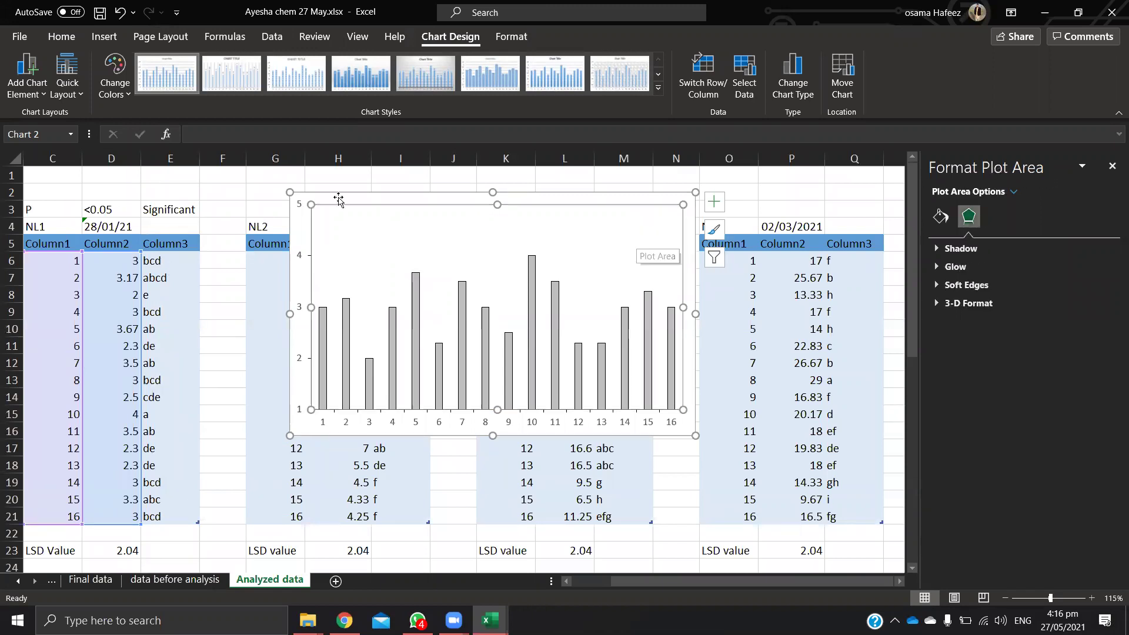
{"action": "left_click", "coordinate": [715, 204]}
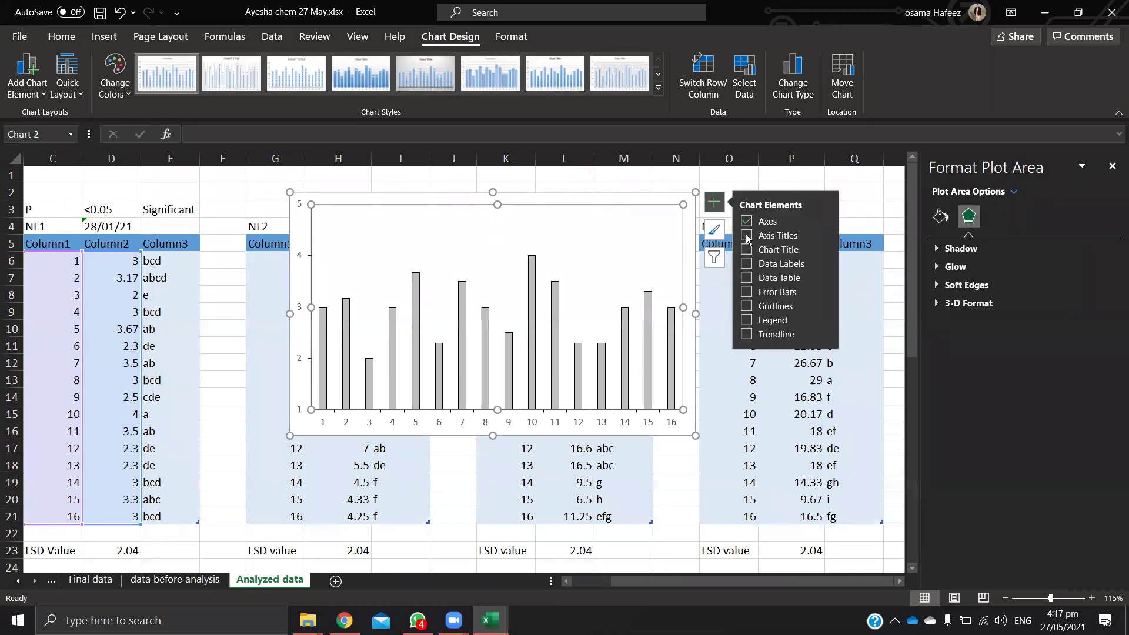
{"action": "left_click", "coordinate": [747, 264]}
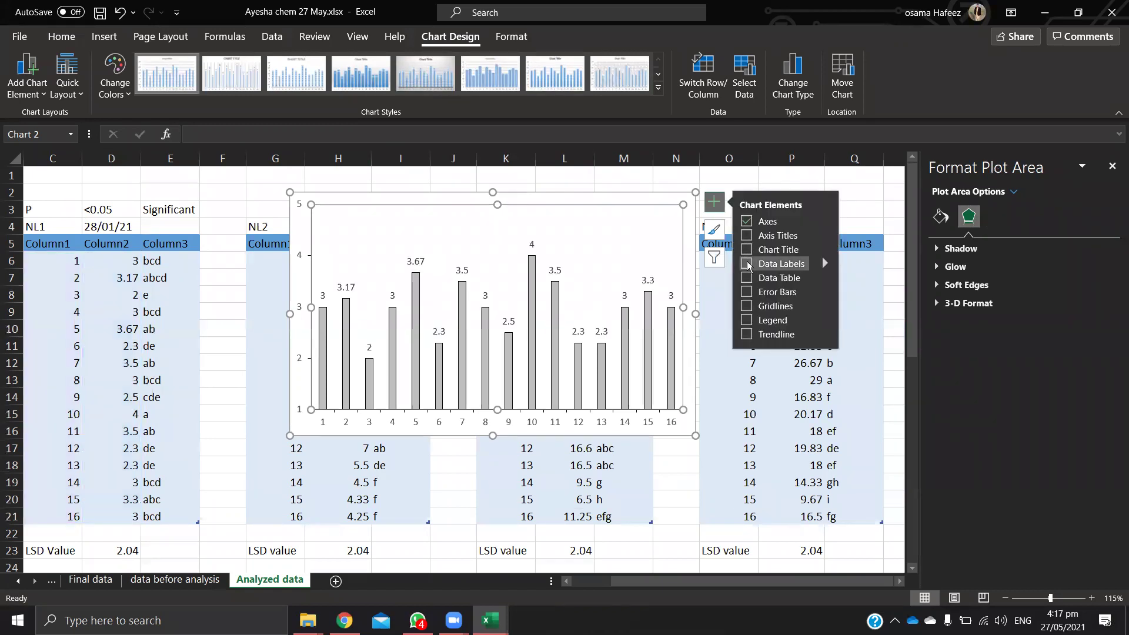
{"action": "left_click", "coordinate": [33, 97]}
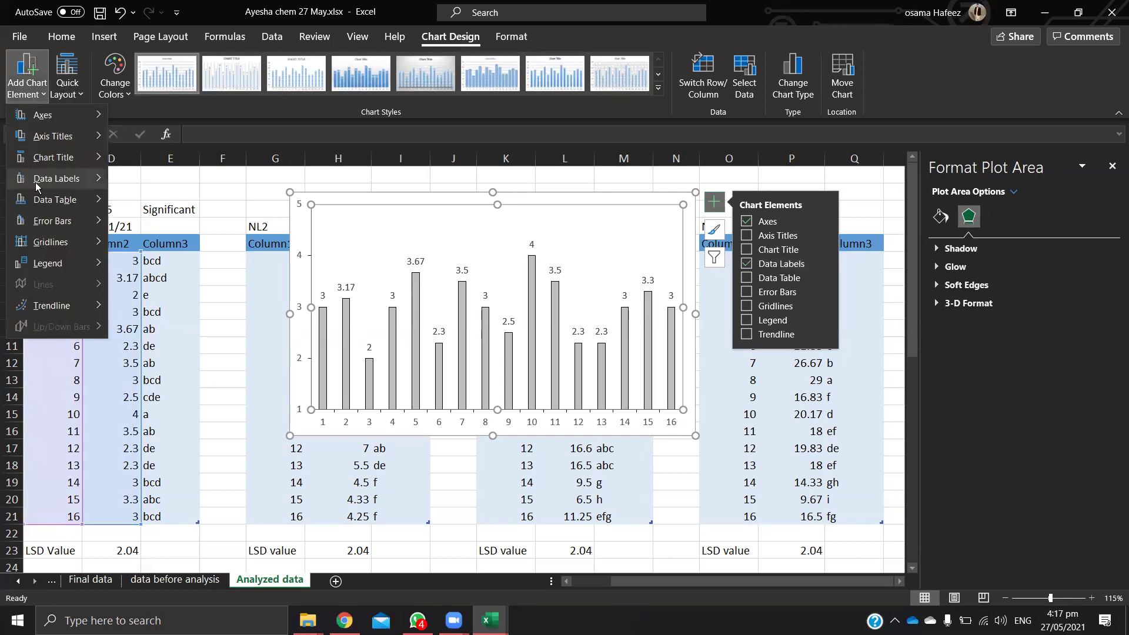
{"action": "mouse_move", "coordinate": [71, 181]}
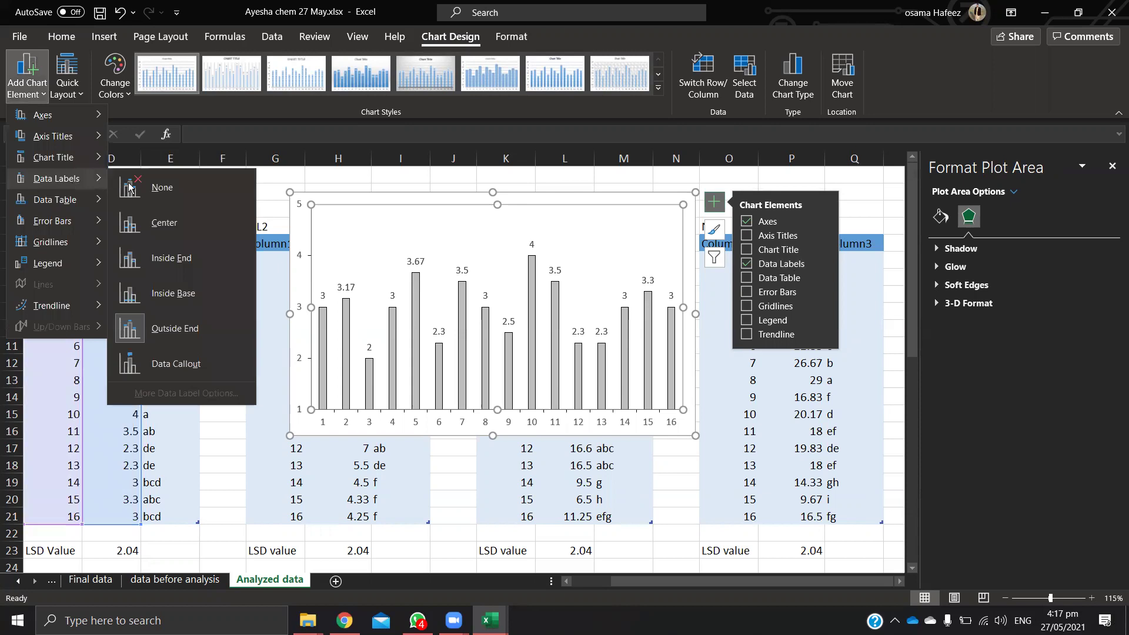
{"action": "left_click", "coordinate": [159, 329]}
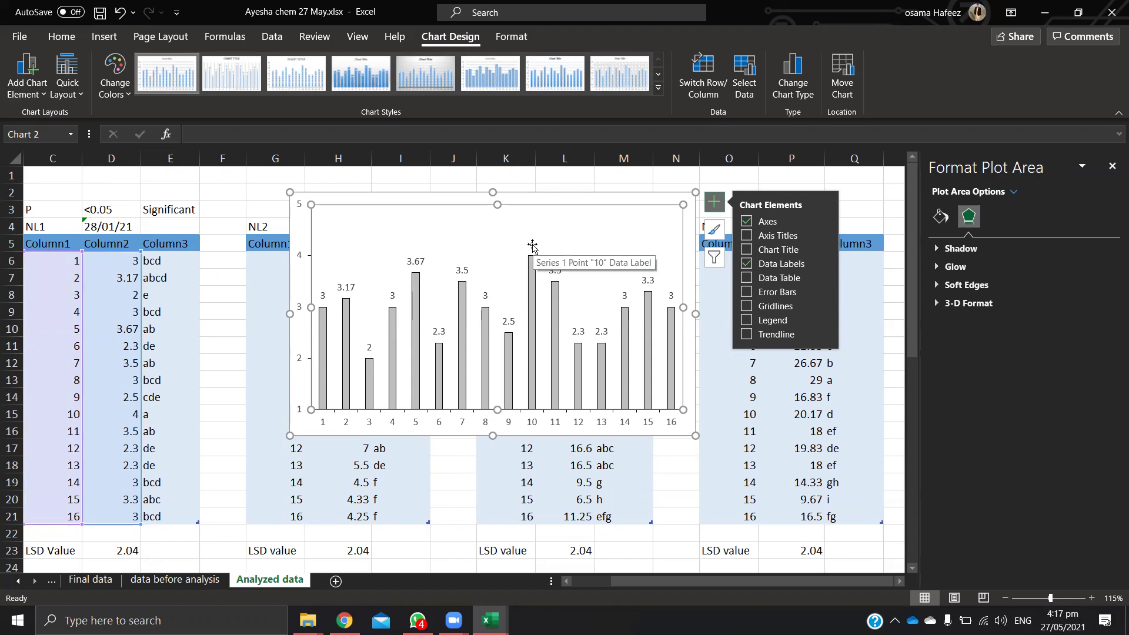
Step: Replace the values in the NL1 chart's data labels with the significance letters from cells E6:E21
{"action": "left_click", "coordinate": [323, 296]}
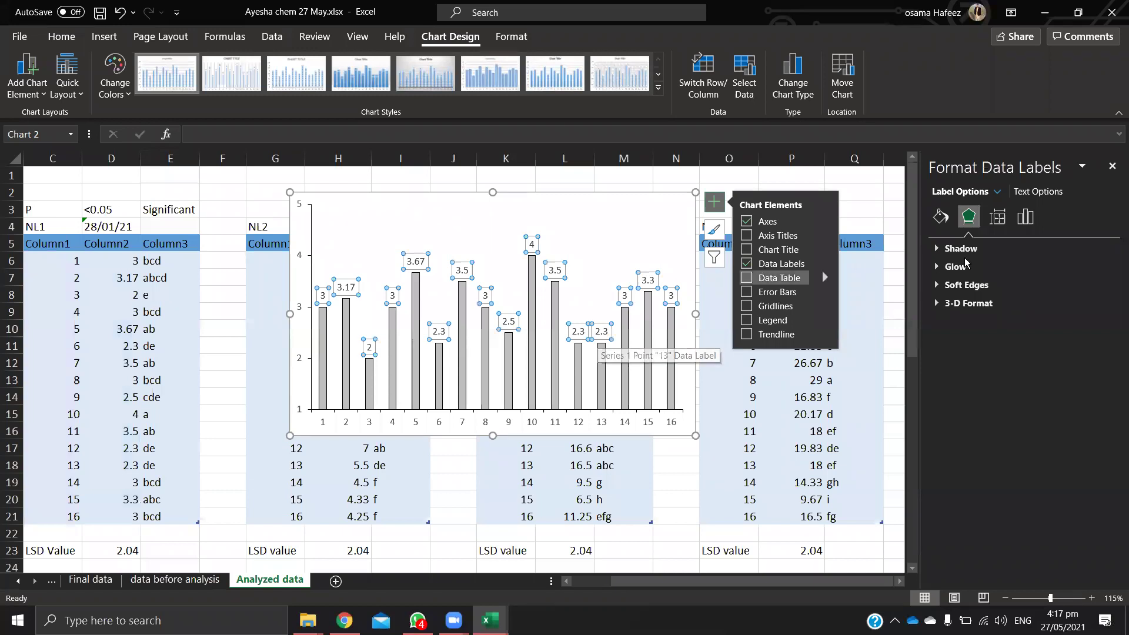
{"action": "left_click", "coordinate": [1025, 218]}
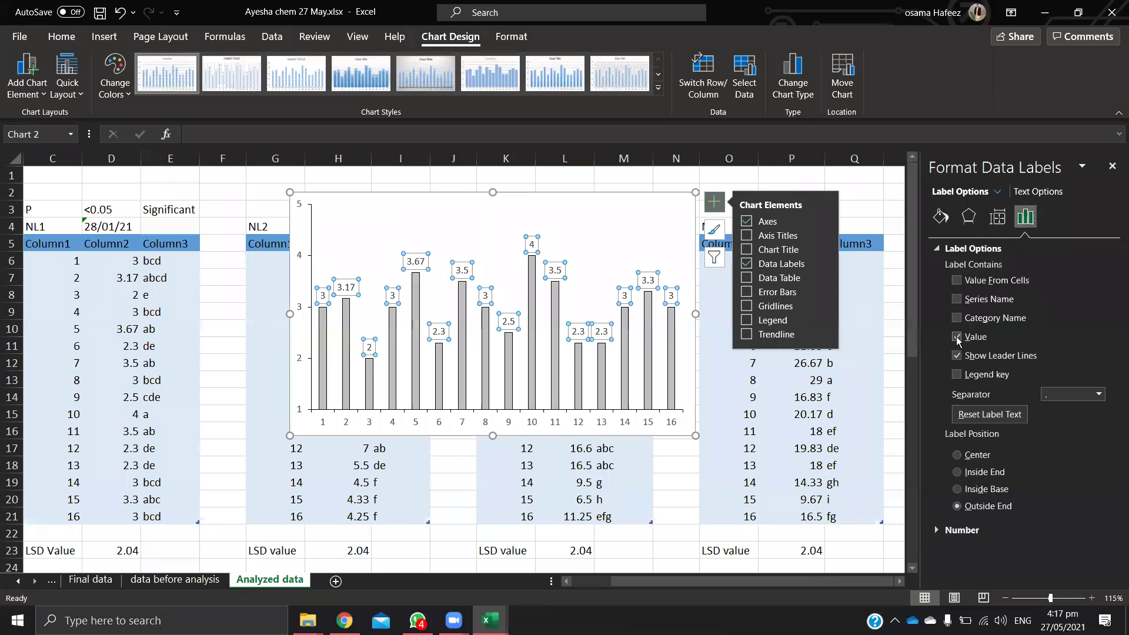
{"action": "left_click", "coordinate": [957, 338]}
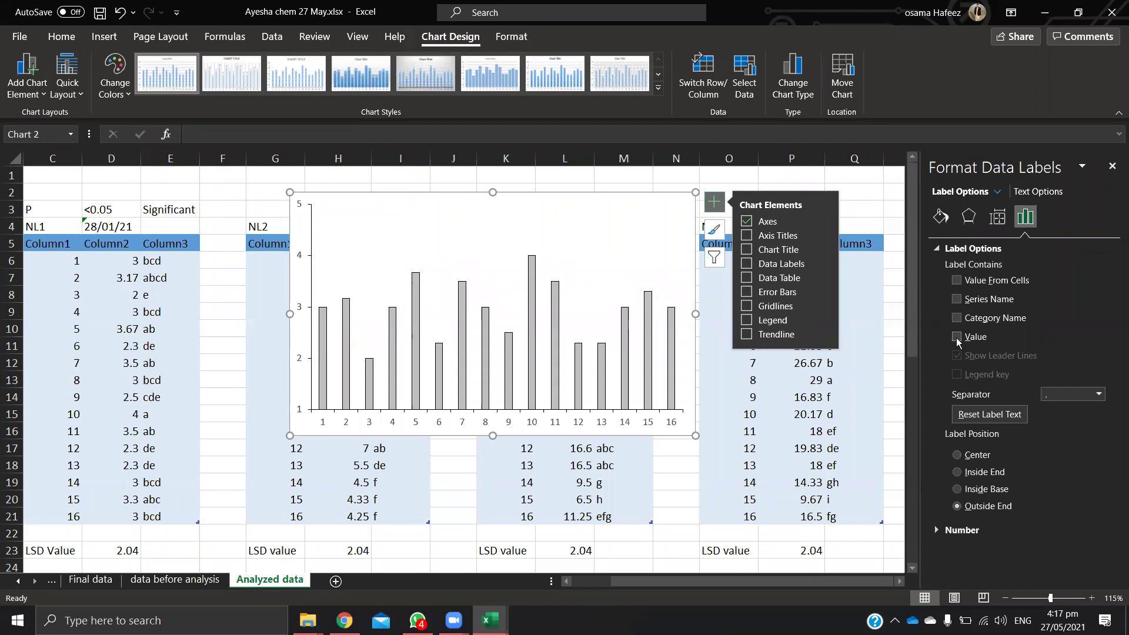
{"action": "left_click", "coordinate": [957, 281]}
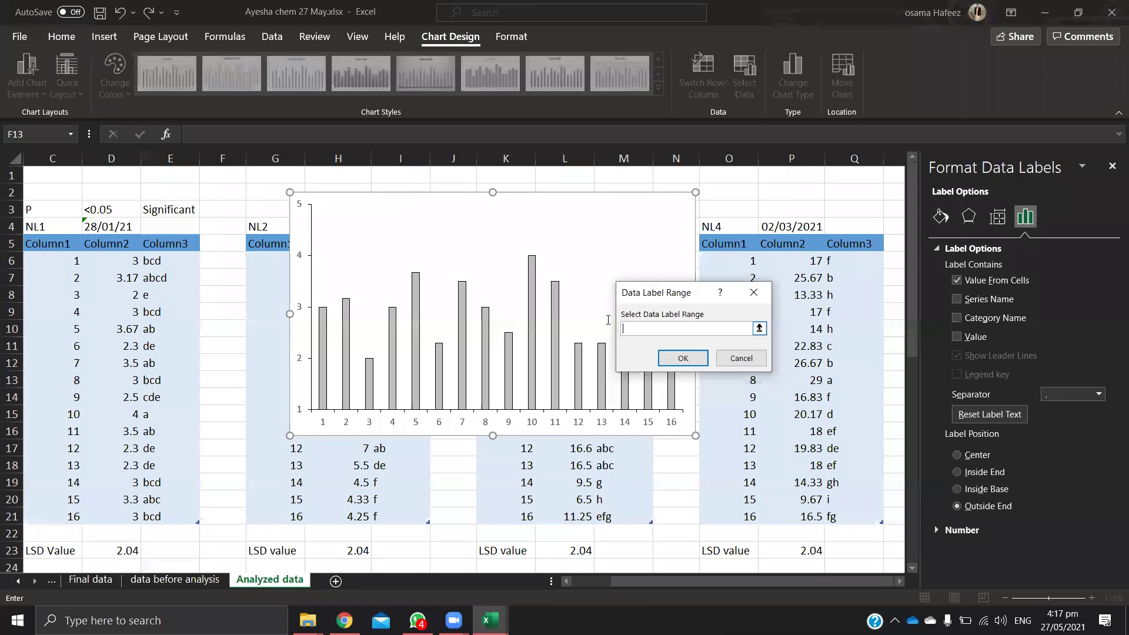
{"action": "left_click_drag", "start_coordinate": [156, 259], "coordinate": [594, 317]}
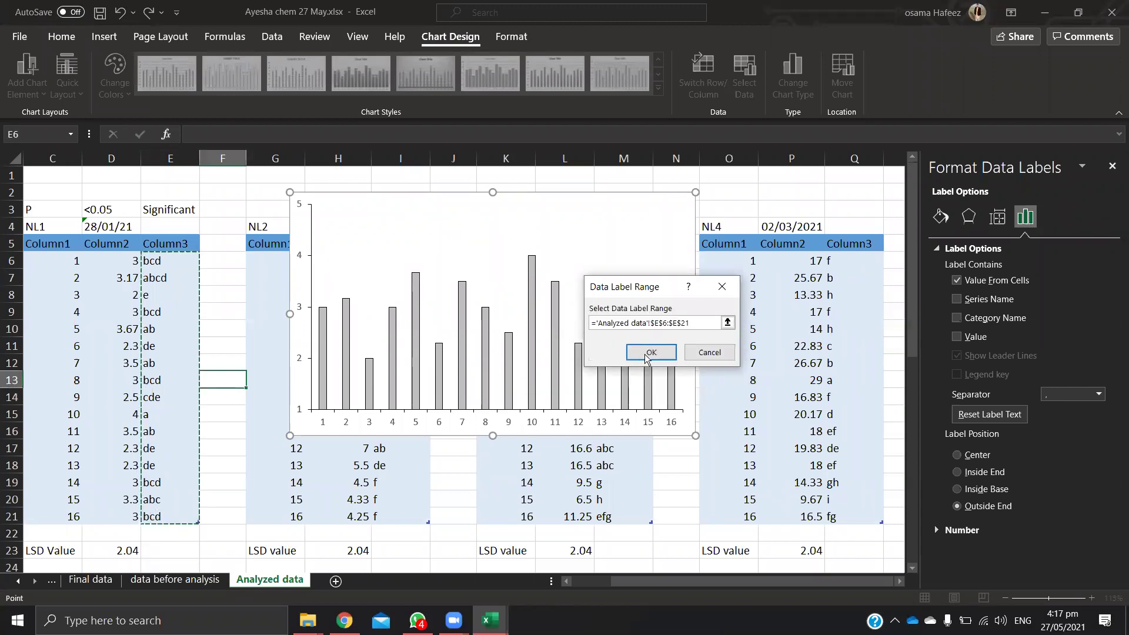
{"action": "left_click", "coordinate": [649, 353]}
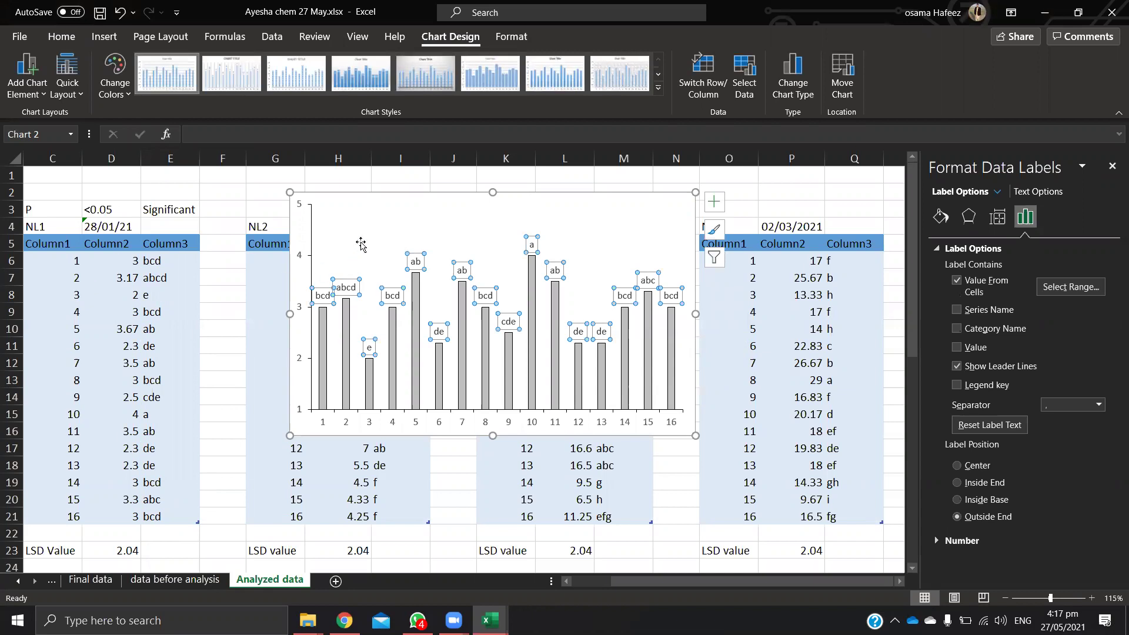
{"action": "left_click", "coordinate": [340, 312]}
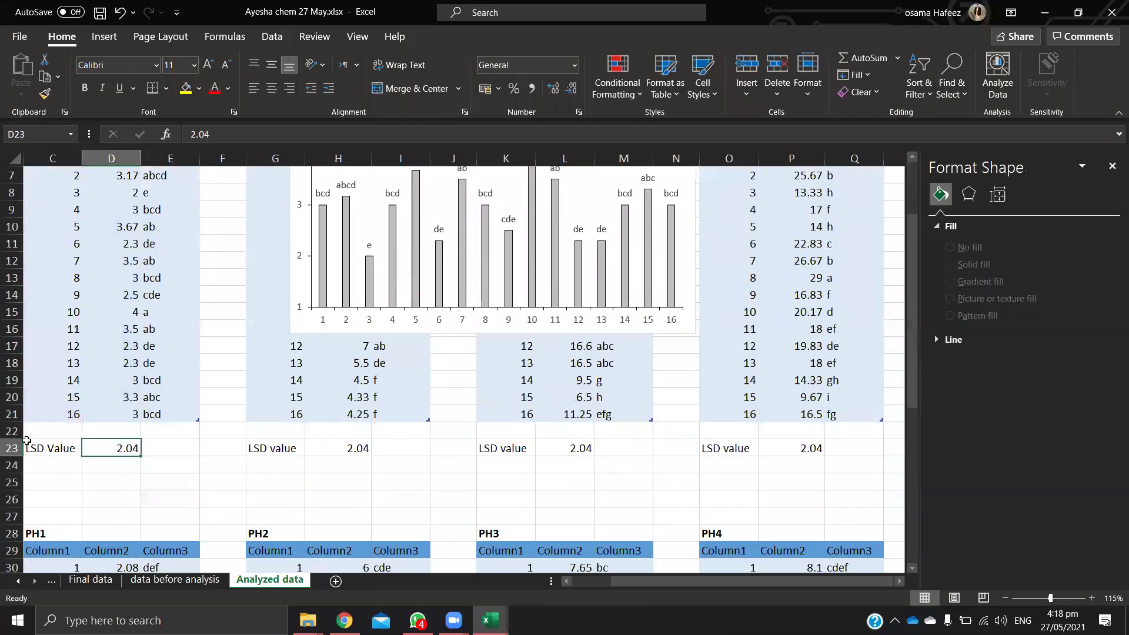
Step: Check the NL1 LSD value in D23 and add error bars to the NL1 chart
{"action": "scroll", "coordinate": [124, 444], "scroll_direction": "down", "scroll_amount": 2}
{"action": "left_click", "coordinate": [124, 446]}
{"action": "scroll", "coordinate": [139, 448], "scroll_direction": "up", "scroll_amount": 2}
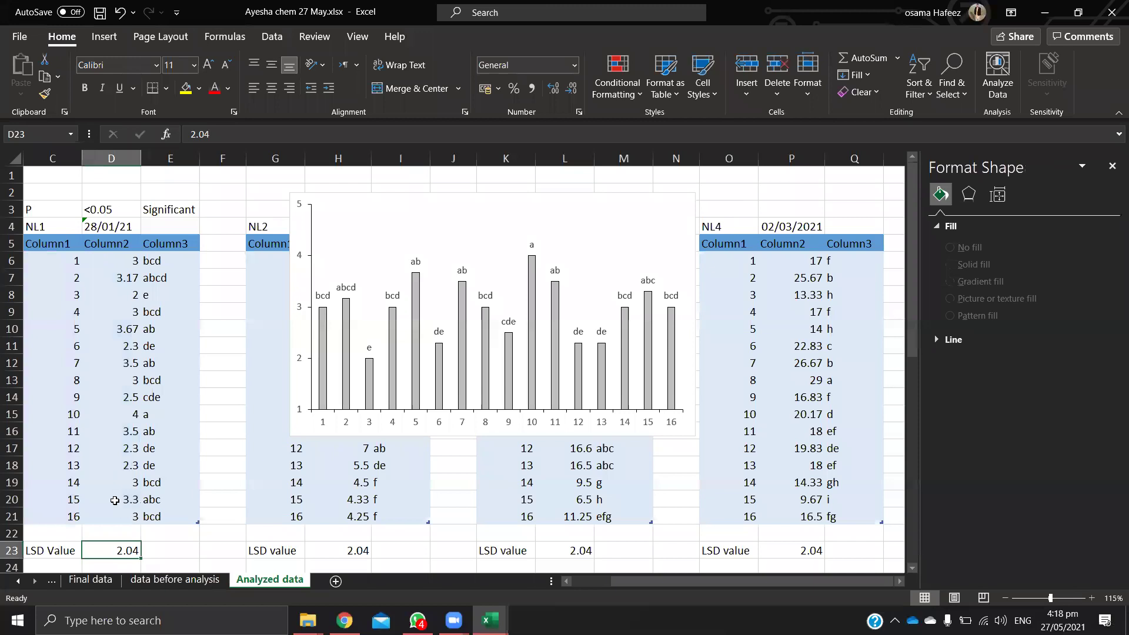
{"action": "scroll", "coordinate": [120, 498], "scroll_direction": "down", "scroll_amount": 1}
{"action": "scroll", "coordinate": [297, 338], "scroll_direction": "up", "scroll_amount": 1}
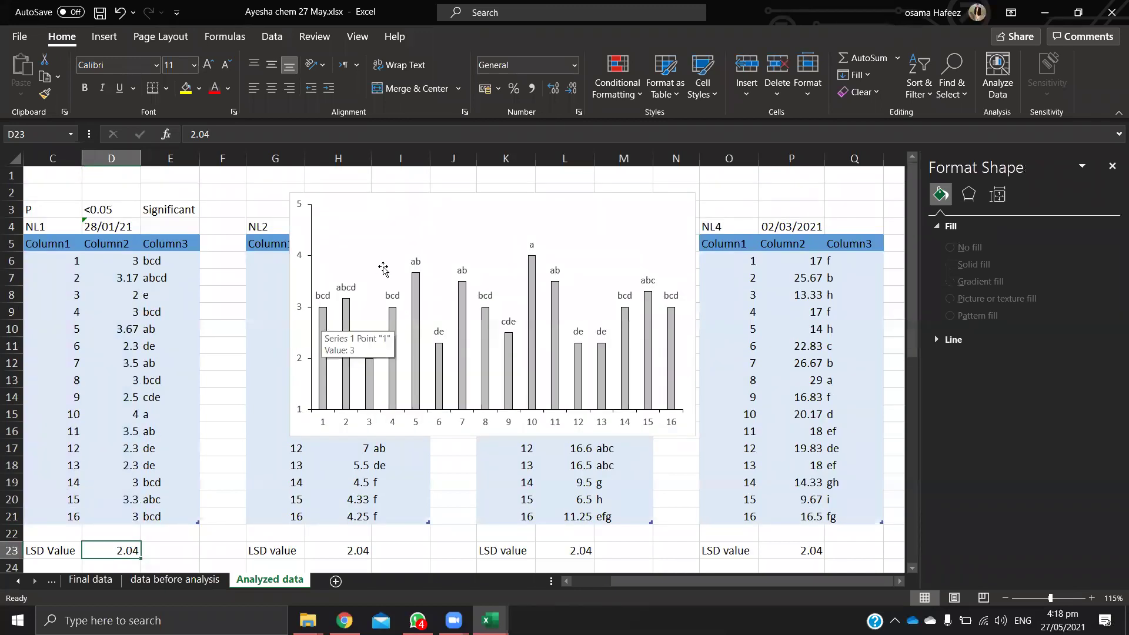
{"action": "left_click", "coordinate": [685, 197]}
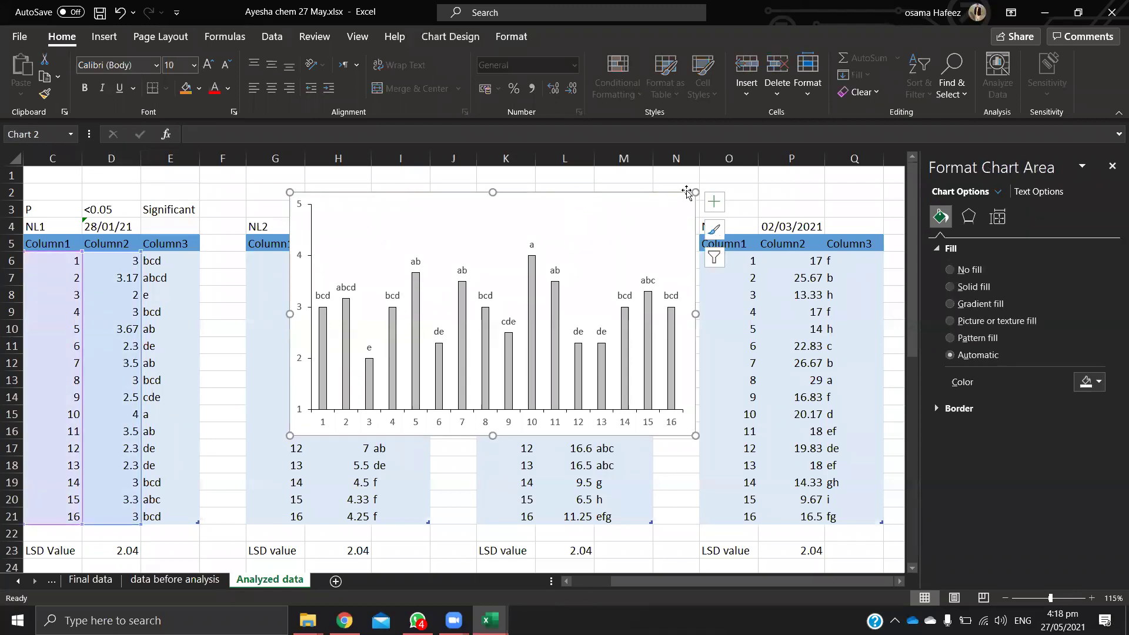
{"action": "left_click", "coordinate": [714, 205]}
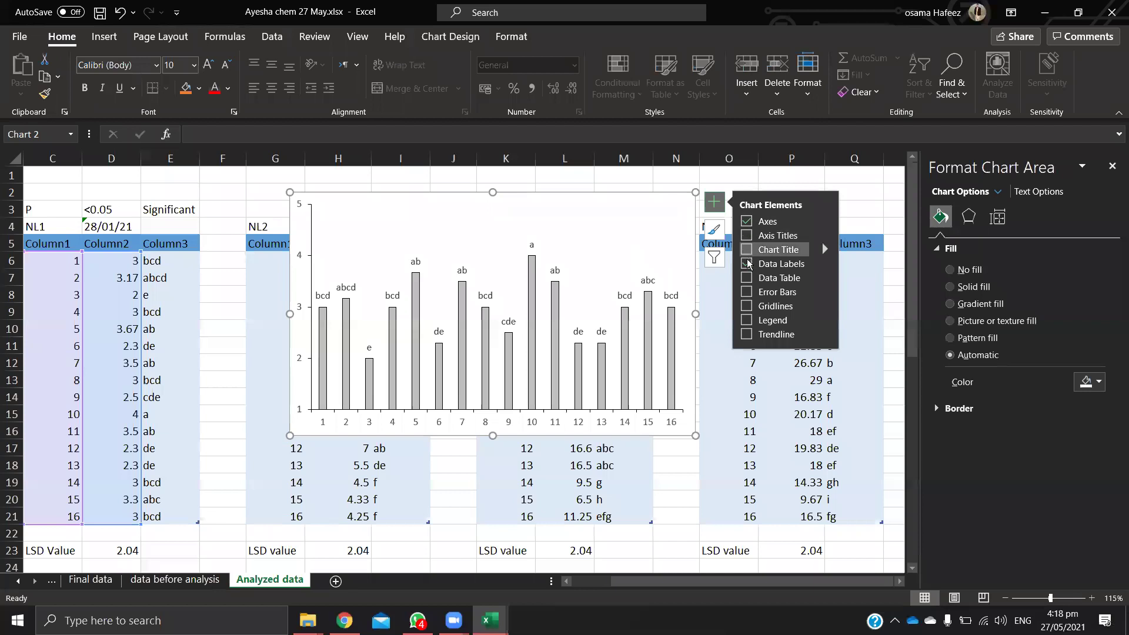
{"action": "left_click", "coordinate": [747, 293]}
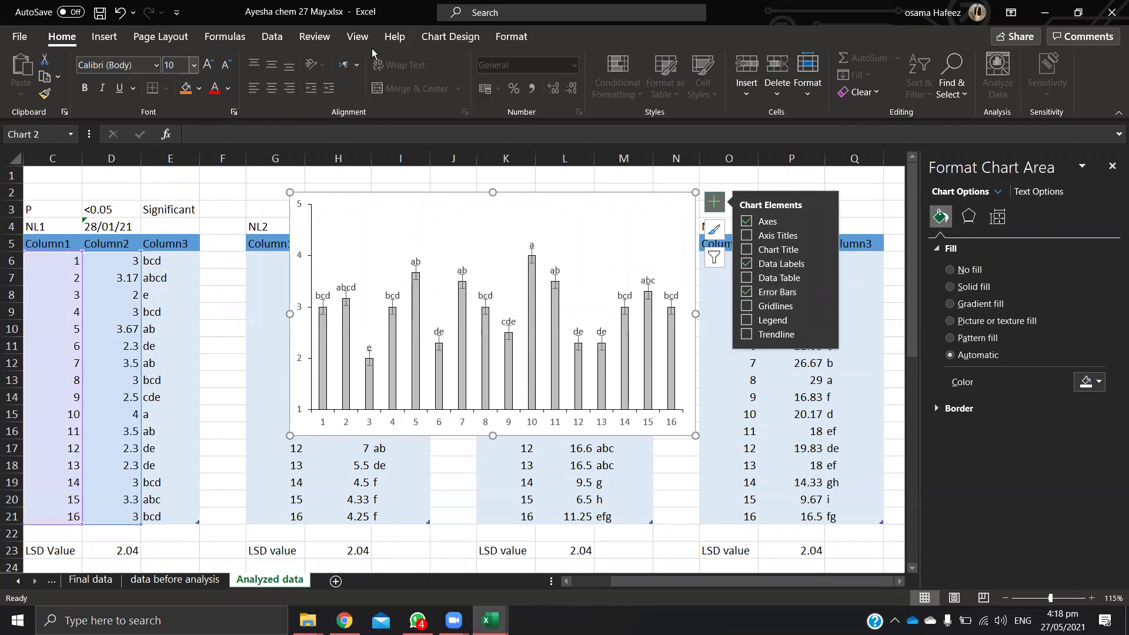
{"action": "left_click", "coordinate": [475, 37]}
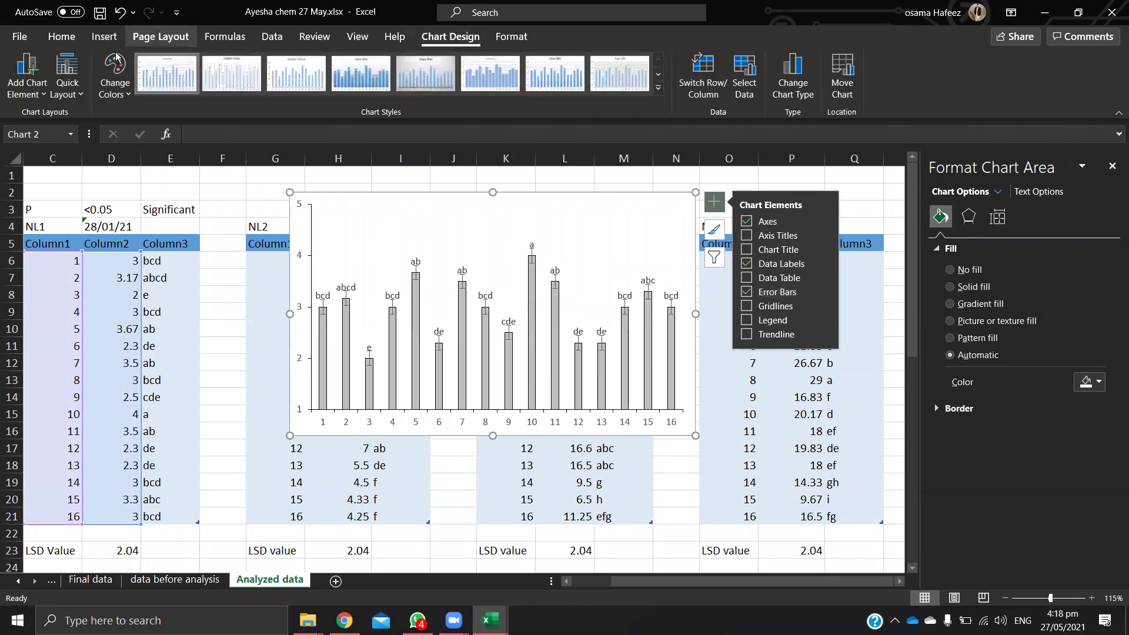
{"action": "left_click", "coordinate": [26, 74]}
{"action": "mouse_move", "coordinate": [45, 222]}
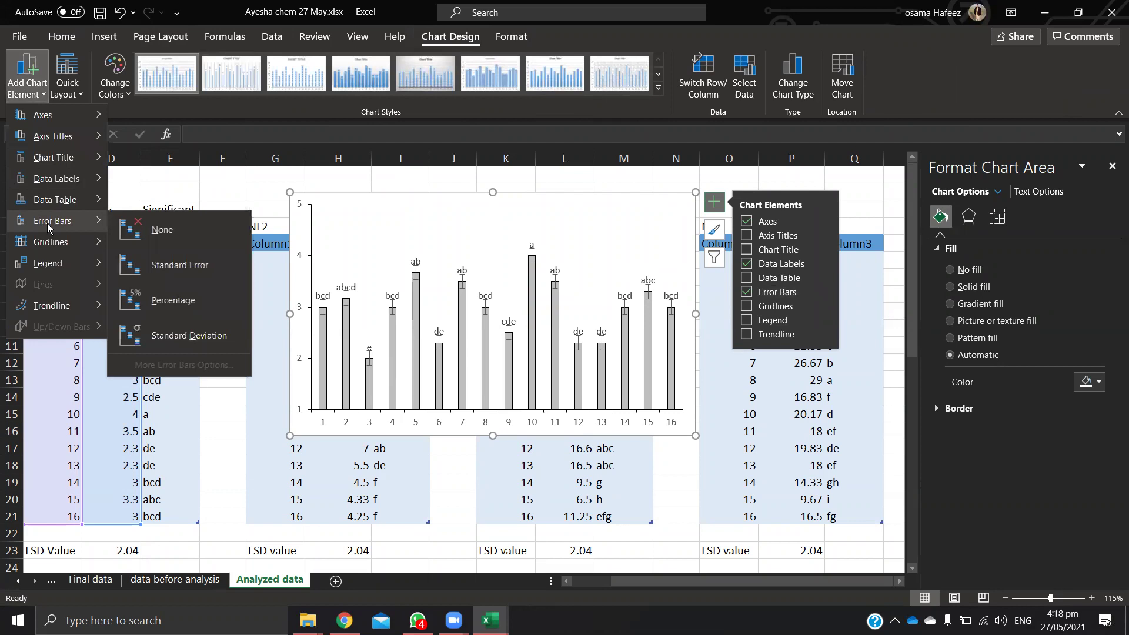
{"action": "key", "text": "Escape"}
{"action": "key", "text": "Escape"}
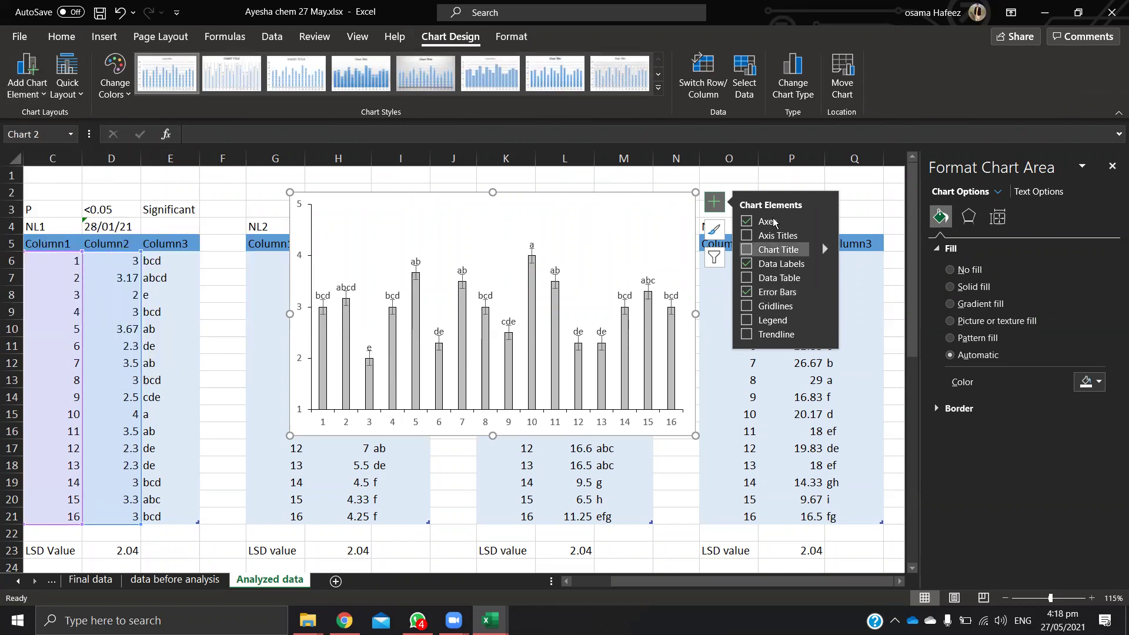
Step: Inspect the NL1 chart's error bars up close and open their formatting options
{"action": "left_click", "coordinate": [582, 177]}
{"action": "scroll", "coordinate": [447, 264], "scroll_direction": "up", "scroll_amount": 2, "text": "ctrl"}
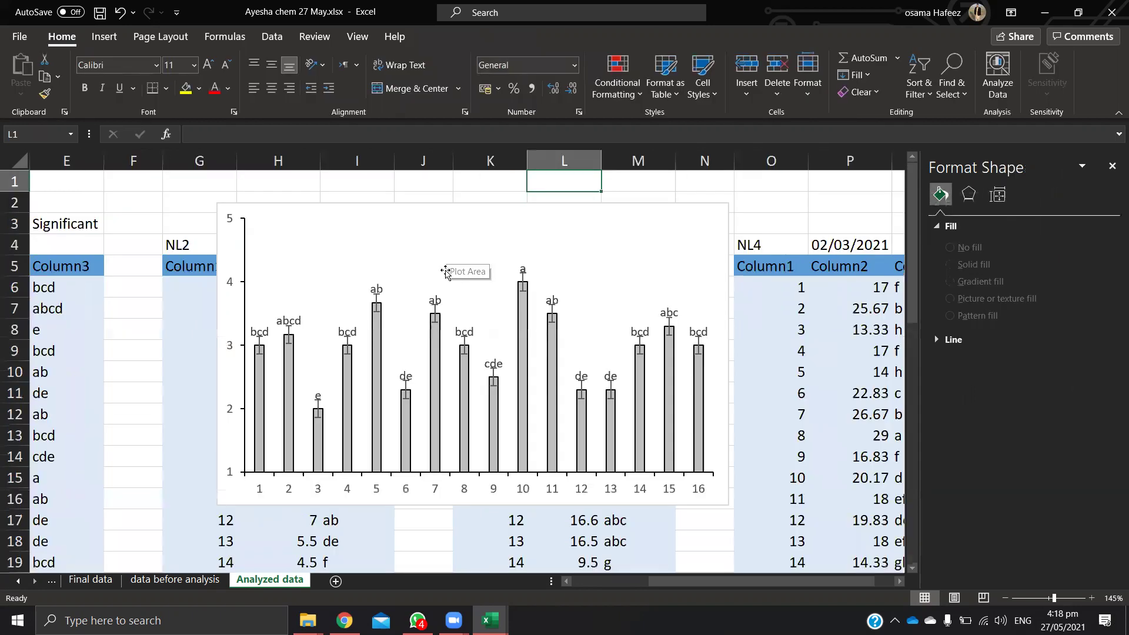
{"action": "scroll", "coordinate": [265, 367], "scroll_direction": "up", "scroll_amount": 1, "text": "ctrl"}
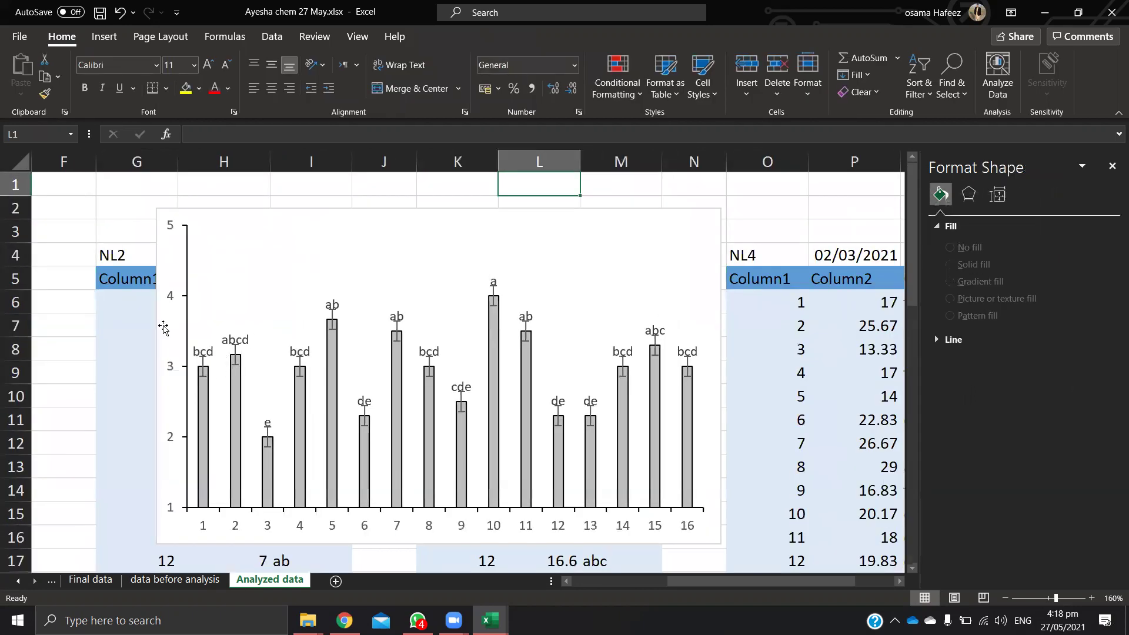
{"action": "scroll", "coordinate": [154, 365], "scroll_direction": "down", "scroll_amount": 3}
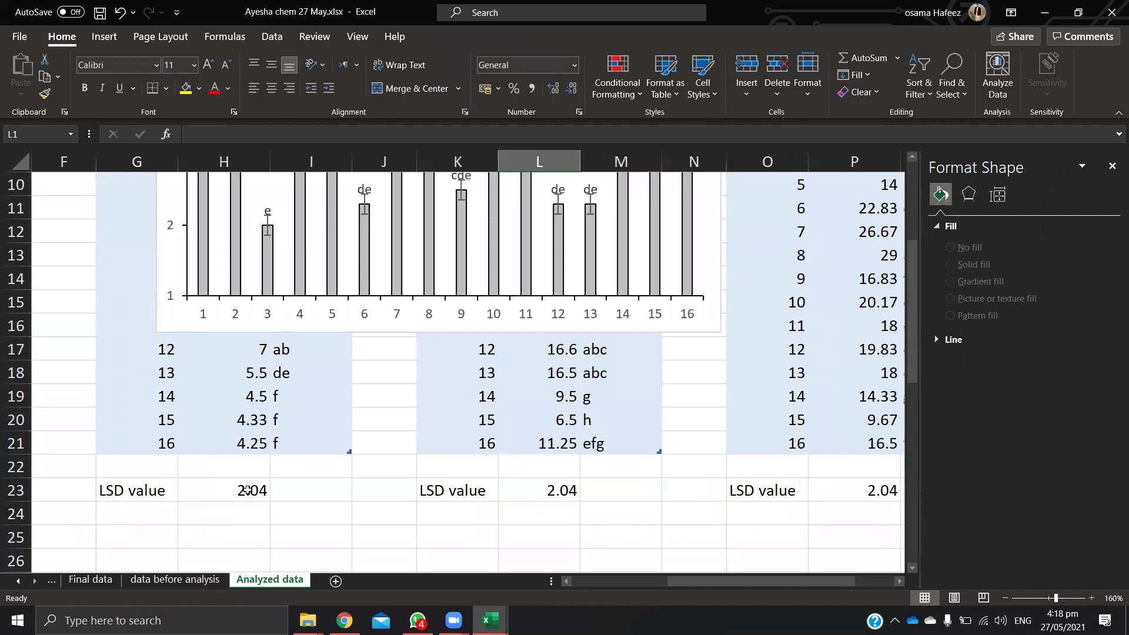
{"action": "scroll", "coordinate": [247, 490], "scroll_direction": "up", "scroll_amount": 3}
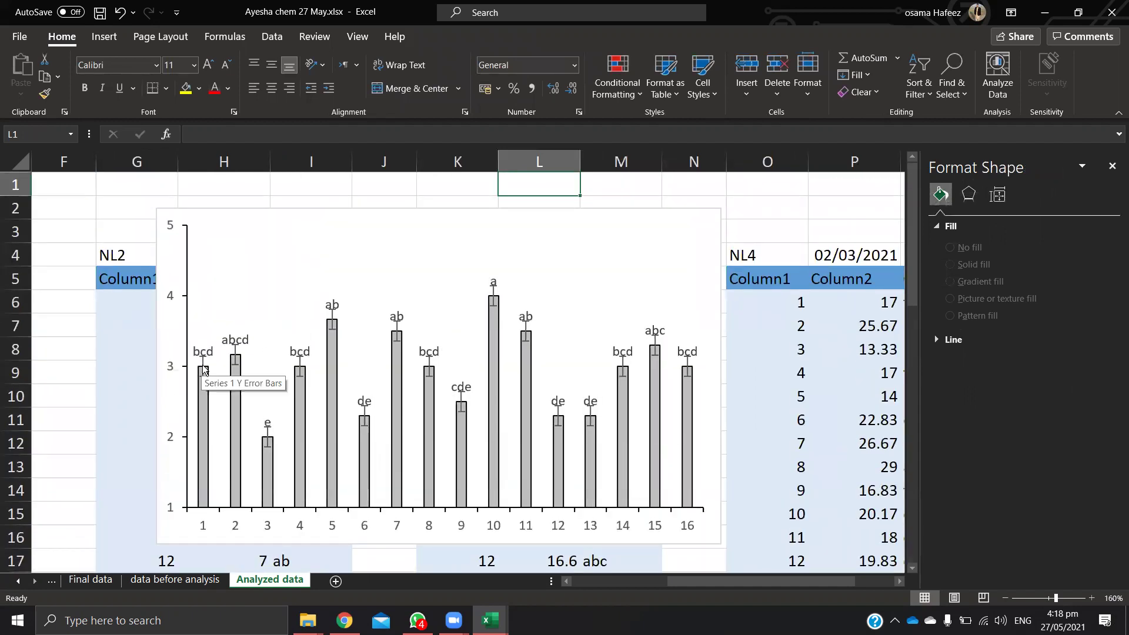
{"action": "left_click", "coordinate": [204, 369]}
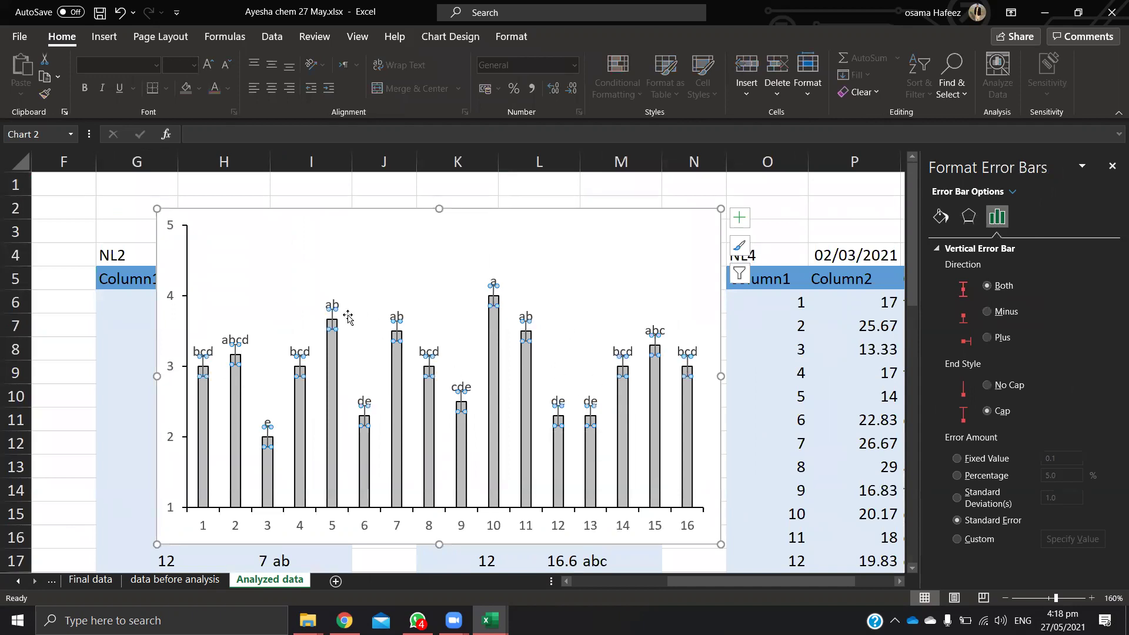
Step: Compute half of the NL2 LSD value in cell H24 with the formula =H23/2
{"action": "scroll", "coordinate": [348, 318], "scroll_direction": "down", "scroll_amount": 5}
{"action": "left_click", "coordinate": [242, 369]}
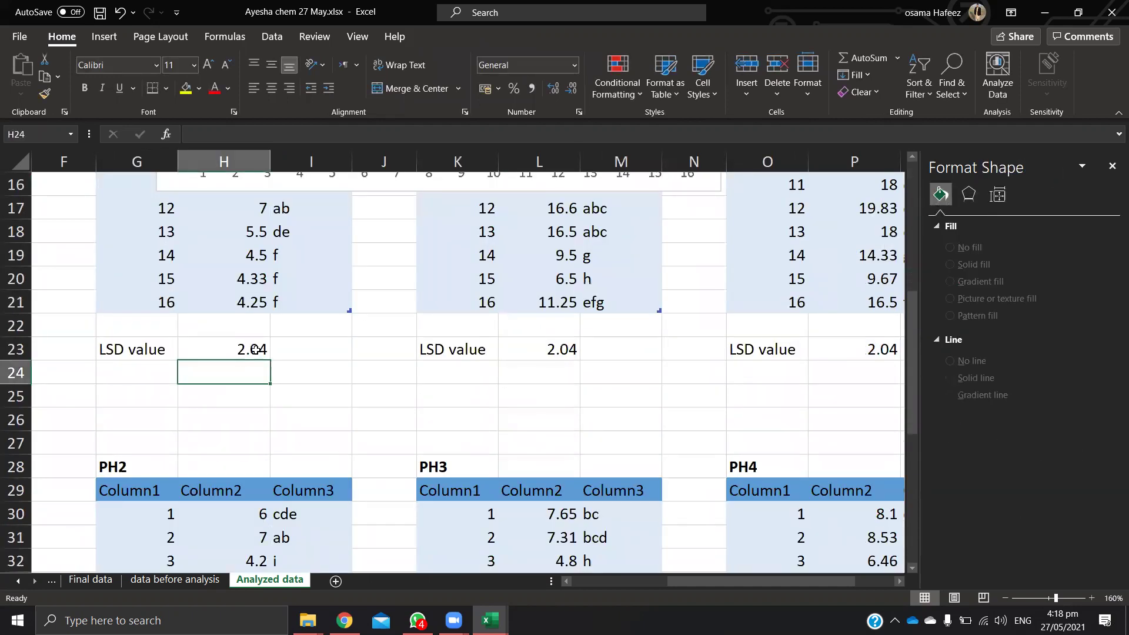
{"action": "left_click", "coordinate": [255, 349]}
{"action": "left_click", "coordinate": [240, 375]}
{"action": "type", "text": "="}
{"action": "key", "text": "Up"}
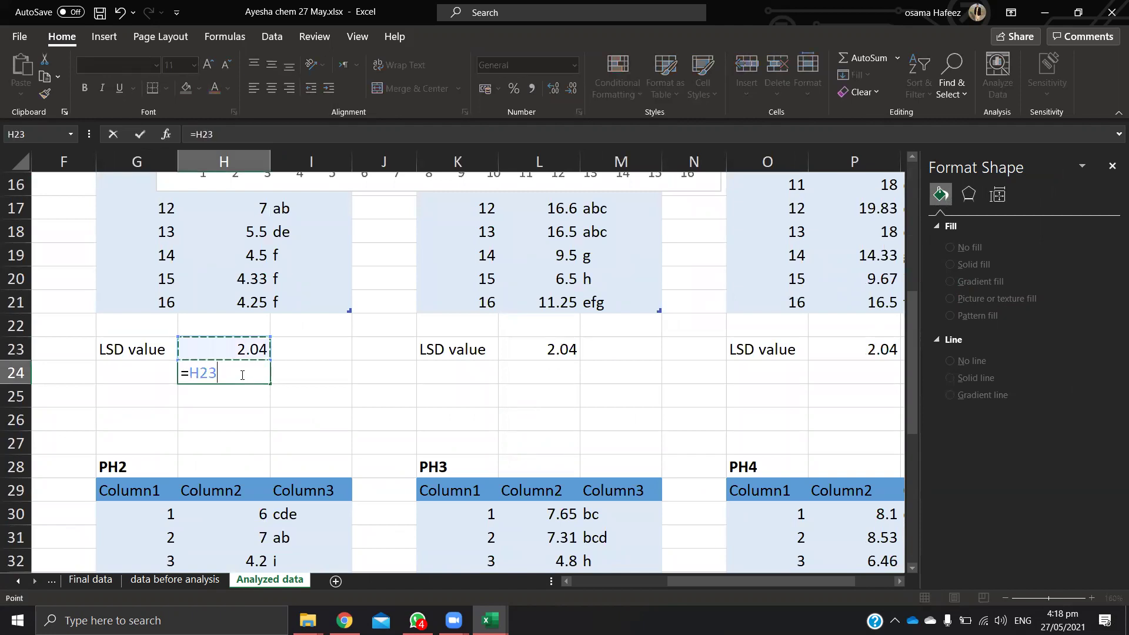
{"action": "type", "text": "/2"}
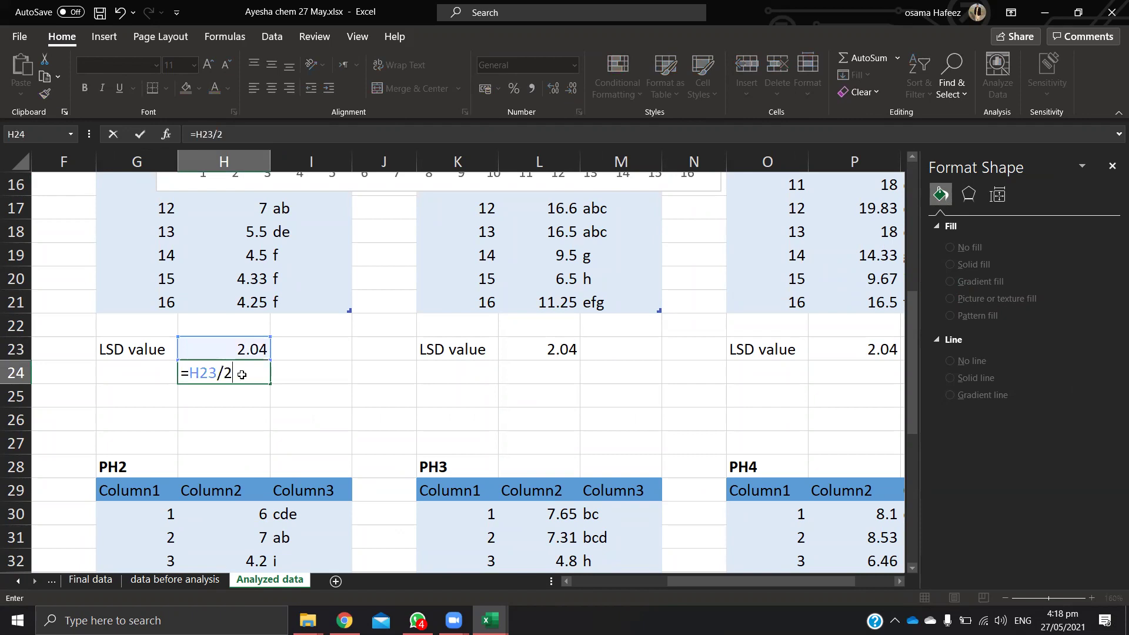
{"action": "key", "text": "Return"}
Step: Review the halving formula in H24 against the LSD value in H23
{"action": "left_click", "coordinate": [252, 349]}
{"action": "key", "text": "Down"}
{"action": "left_click", "coordinate": [252, 350]}
{"action": "left_click", "coordinate": [251, 377]}
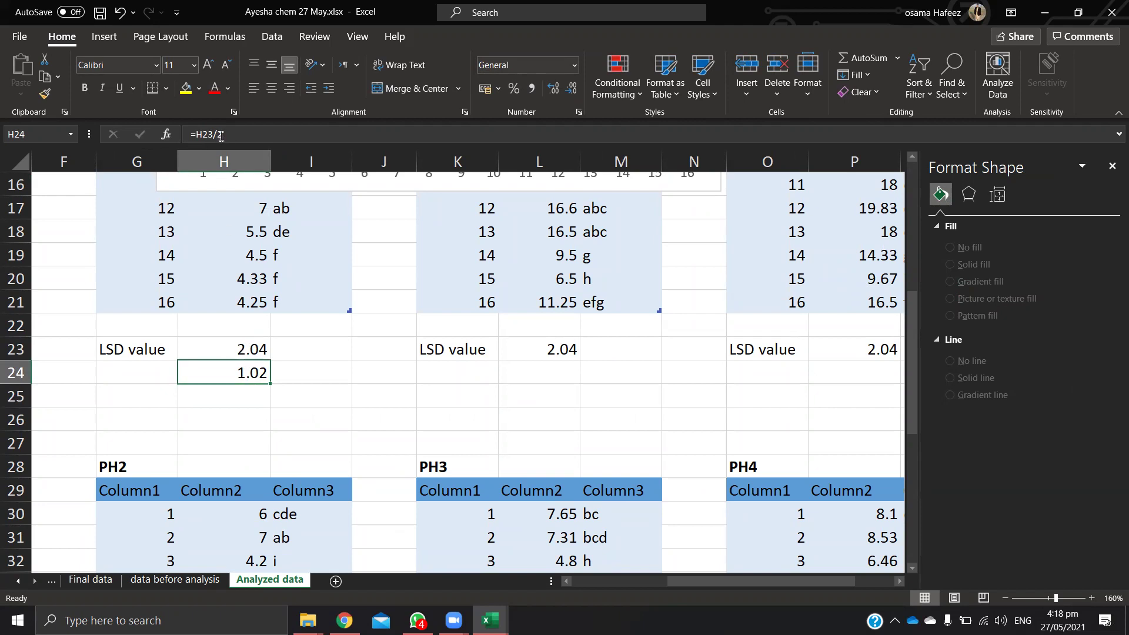
{"action": "left_click", "coordinate": [222, 135]}
{"action": "key", "text": "ctrl+Return"}
{"action": "scroll", "coordinate": [259, 375], "scroll_direction": "up", "scroll_amount": 3}
{"action": "scroll", "coordinate": [254, 461], "scroll_direction": "down", "scroll_amount": 2}
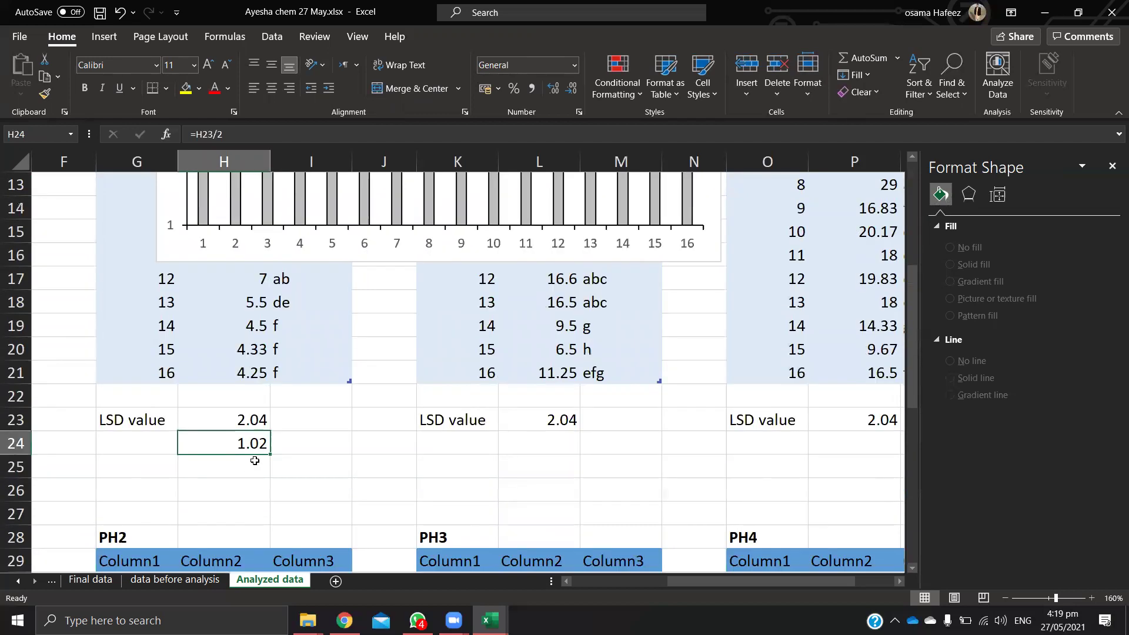
Step: Try a fixed error amount of 1.02 for the NL1 chart's vertical error bars and undo the change
{"action": "scroll", "coordinate": [505, 342], "scroll_direction": "up", "scroll_amount": 4}
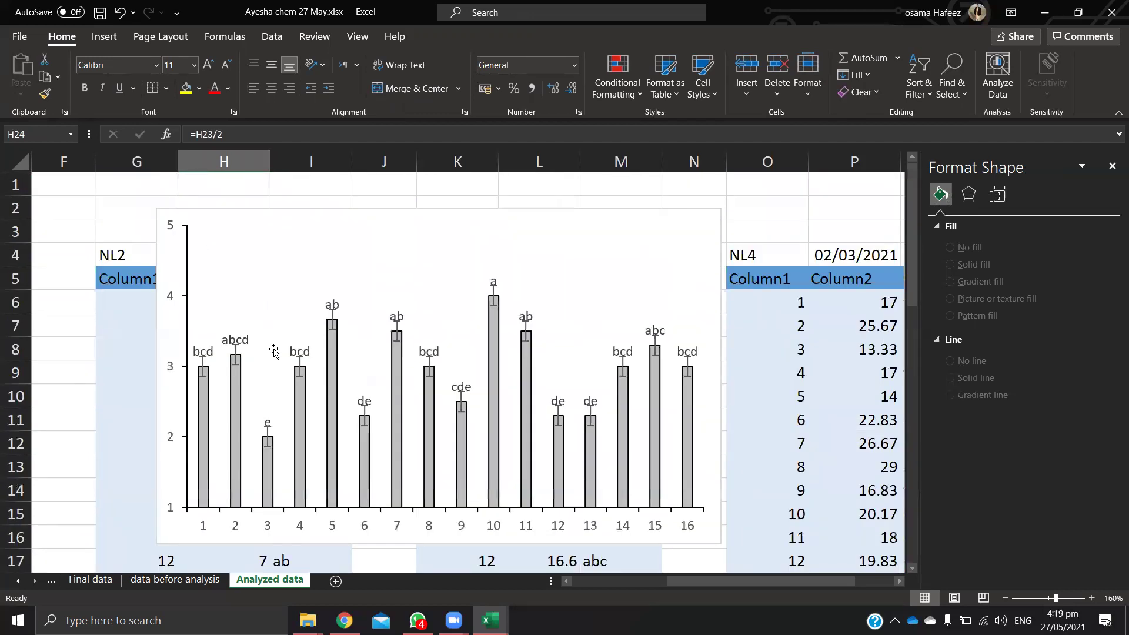
{"action": "left_click", "coordinate": [203, 369]}
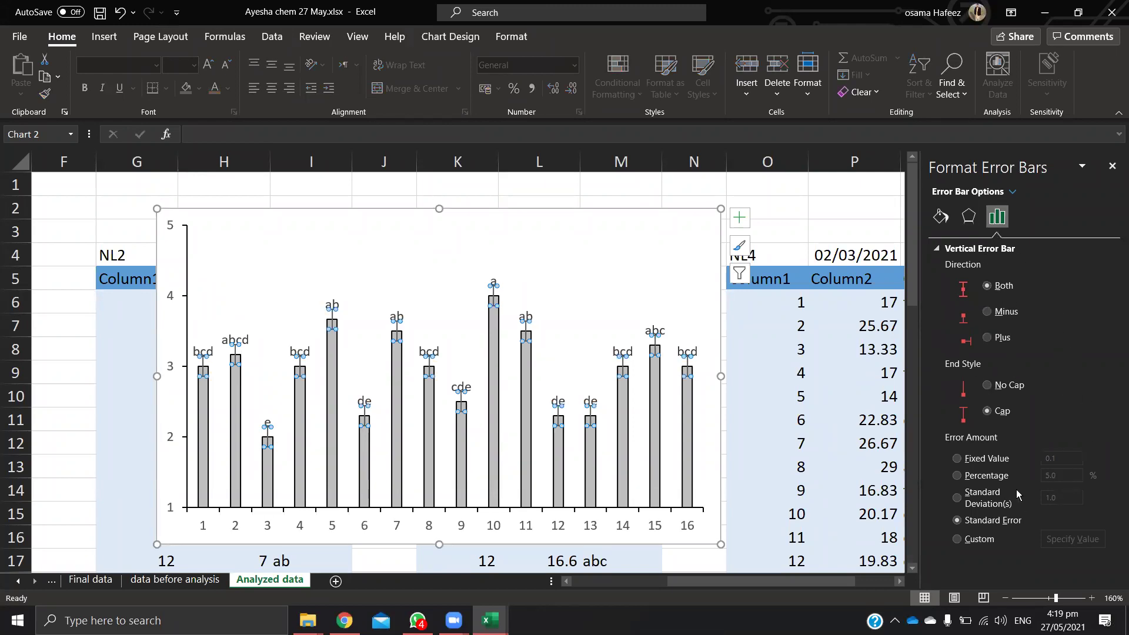
{"action": "left_click", "coordinate": [957, 459]}
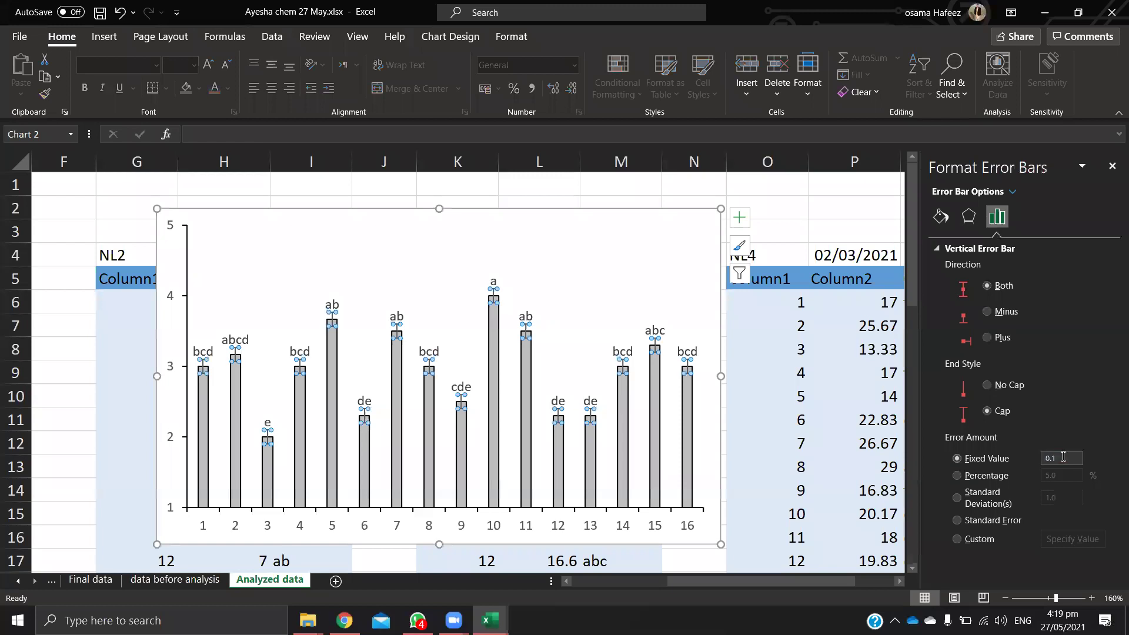
{"action": "scroll", "coordinate": [612, 391], "scroll_direction": "down", "scroll_amount": 3}
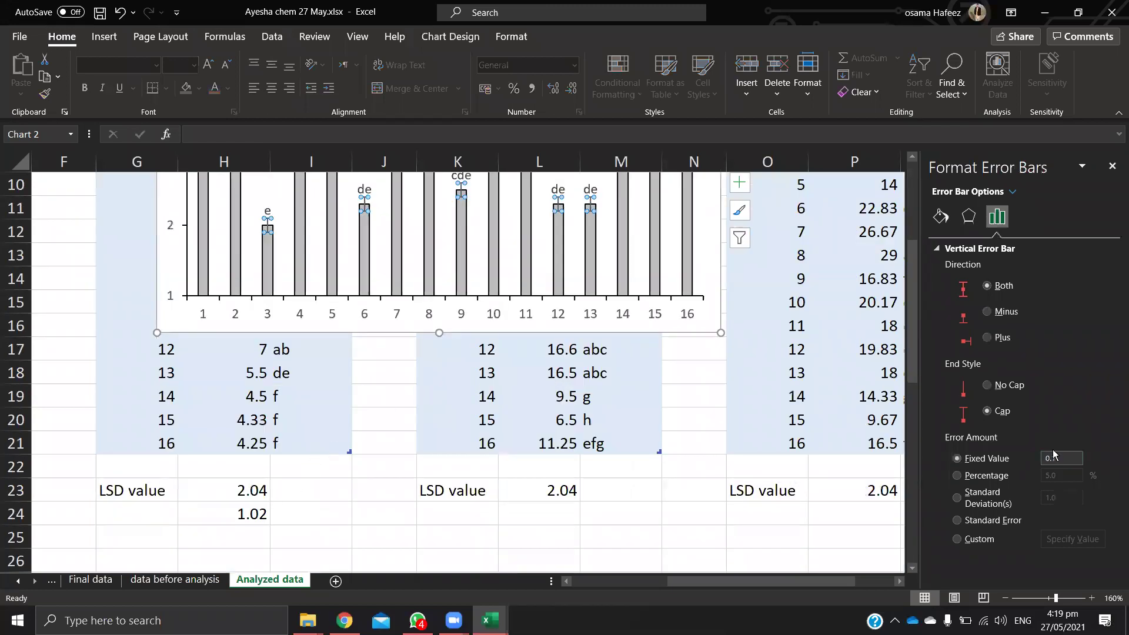
{"action": "type", "text": "1"}
{"action": "scroll", "coordinate": [503, 263], "scroll_direction": "up", "scroll_amount": 2}
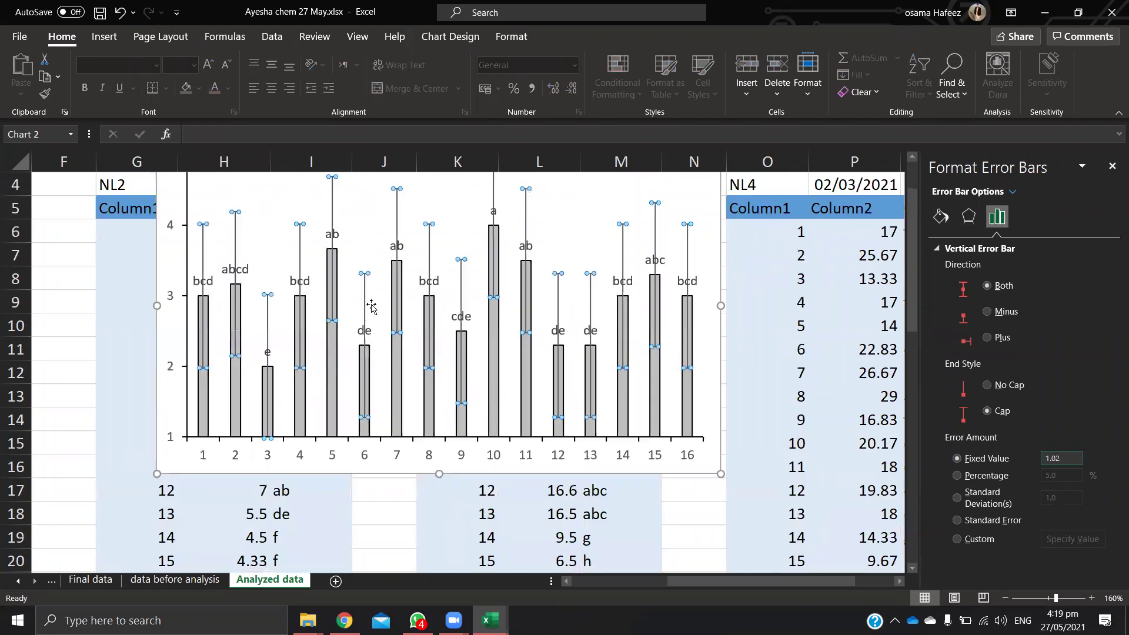
{"action": "scroll", "coordinate": [374, 304], "scroll_direction": "up", "scroll_amount": 1}
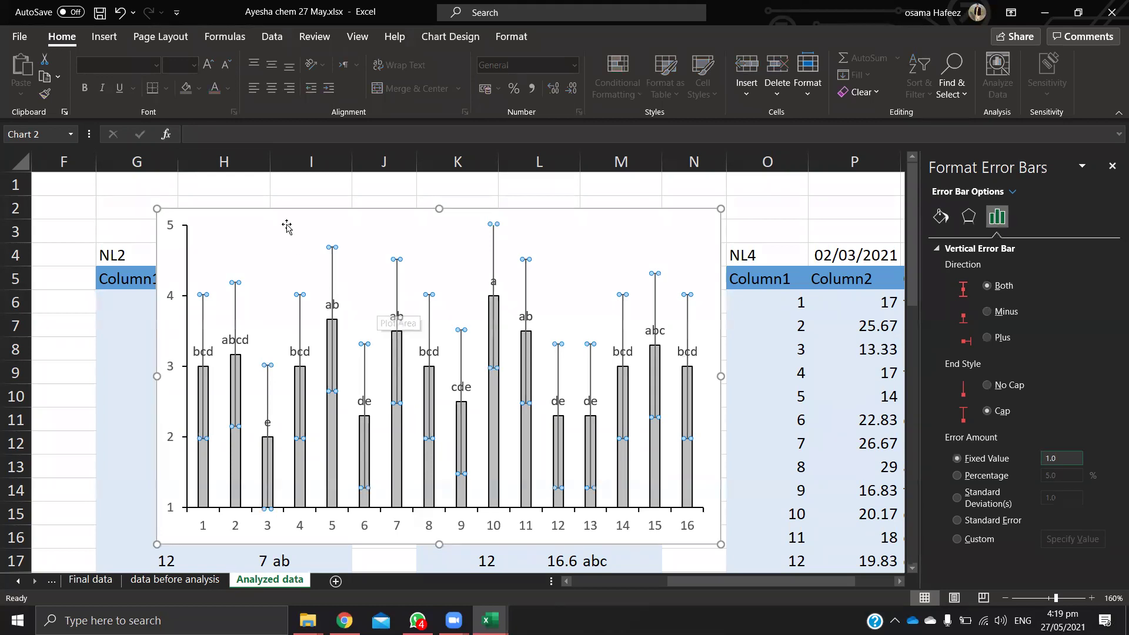
{"action": "left_click", "coordinate": [291, 215]}
{"action": "key", "text": "ctrl+z"}
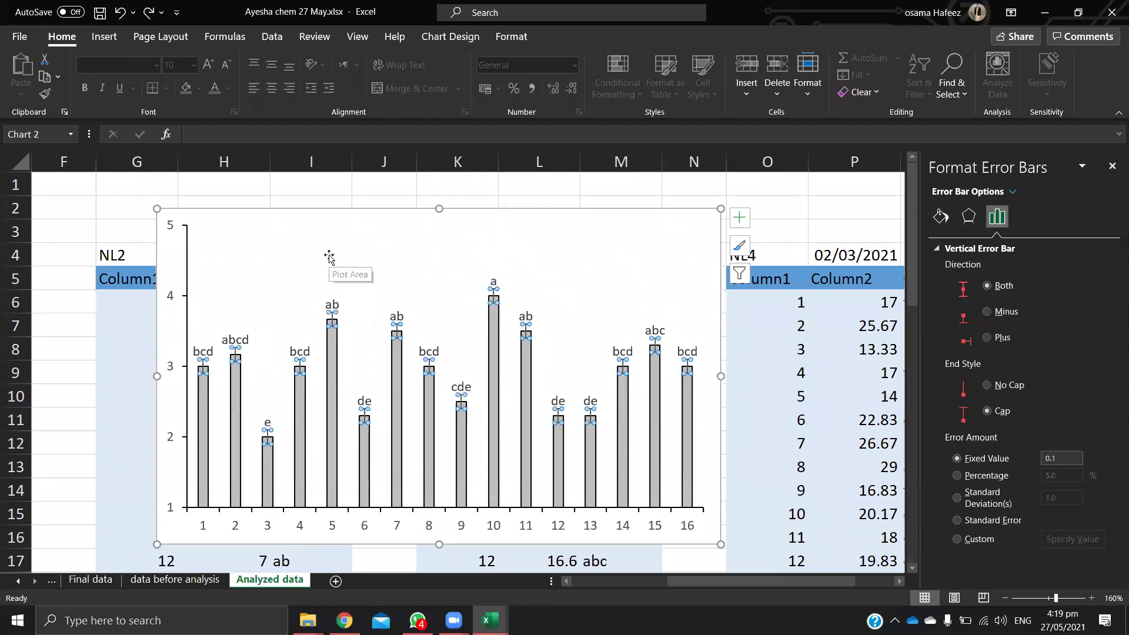
{"action": "key", "text": "ctrl+z"}
Step: Delete the error bars from the NL1 chart, keeping its significance-letter labels
{"action": "left_click", "coordinate": [213, 355]}
{"action": "left_click", "coordinate": [204, 362]}
{"action": "key", "text": "Delete"}
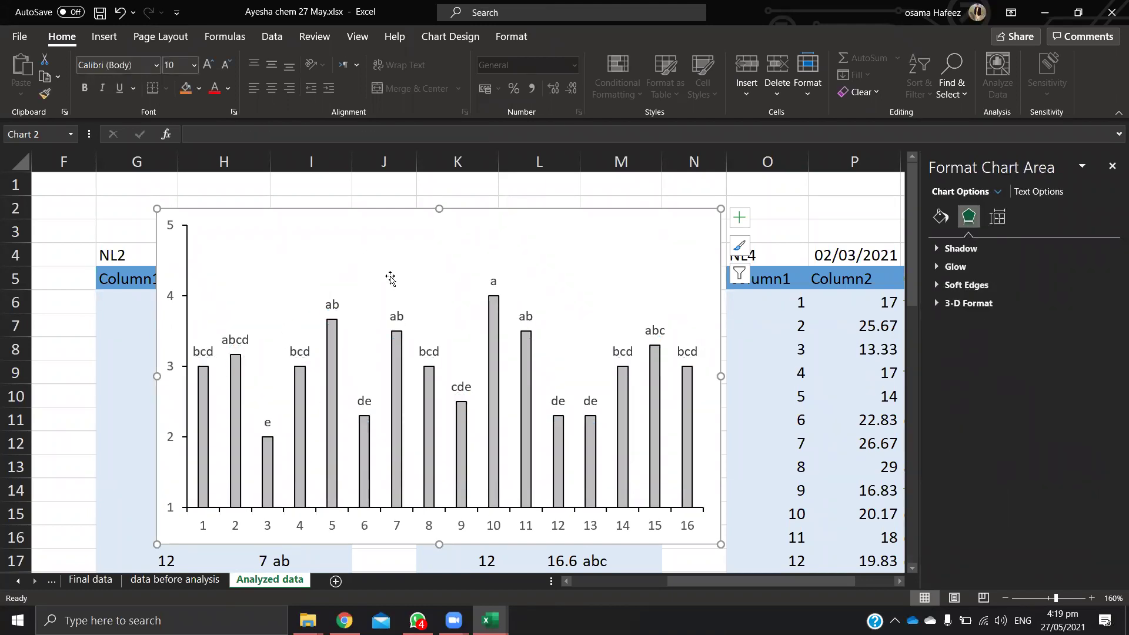
Step: Add axis titles to both axes of the NL1 column chart
{"action": "left_click", "coordinate": [446, 235]}
{"action": "left_click", "coordinate": [524, 213]}
{"action": "scroll", "coordinate": [465, 385], "scroll_direction": "down", "scroll_amount": 2}
{"action": "scroll", "coordinate": [578, 397], "scroll_direction": "up", "scroll_amount": 2}
{"action": "left_click", "coordinate": [740, 217]}
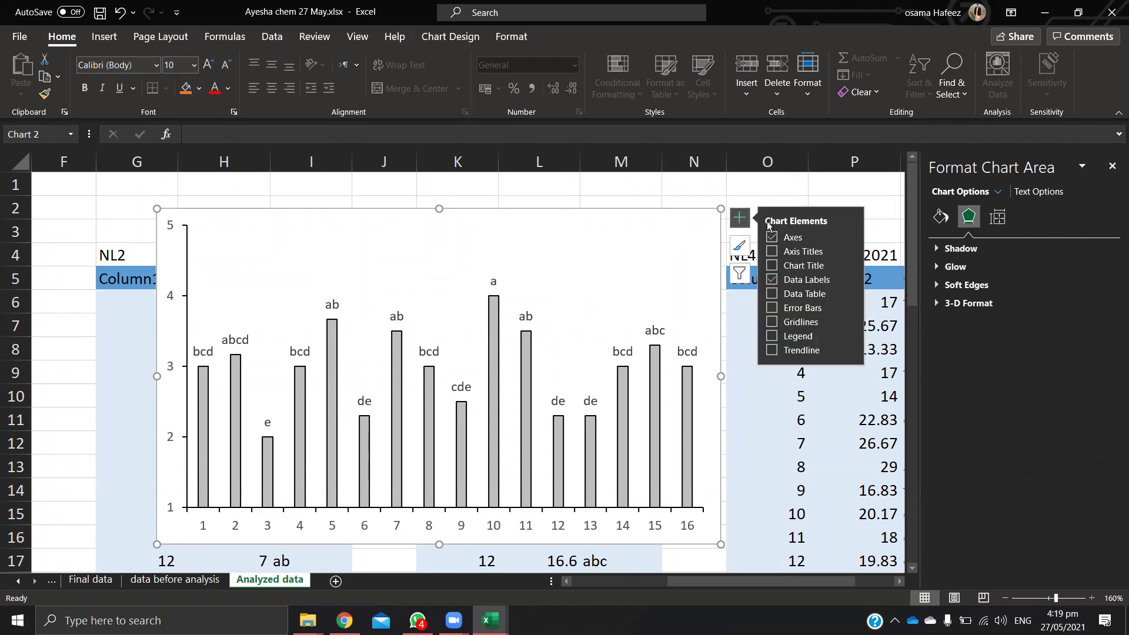
{"action": "left_click", "coordinate": [774, 253]}
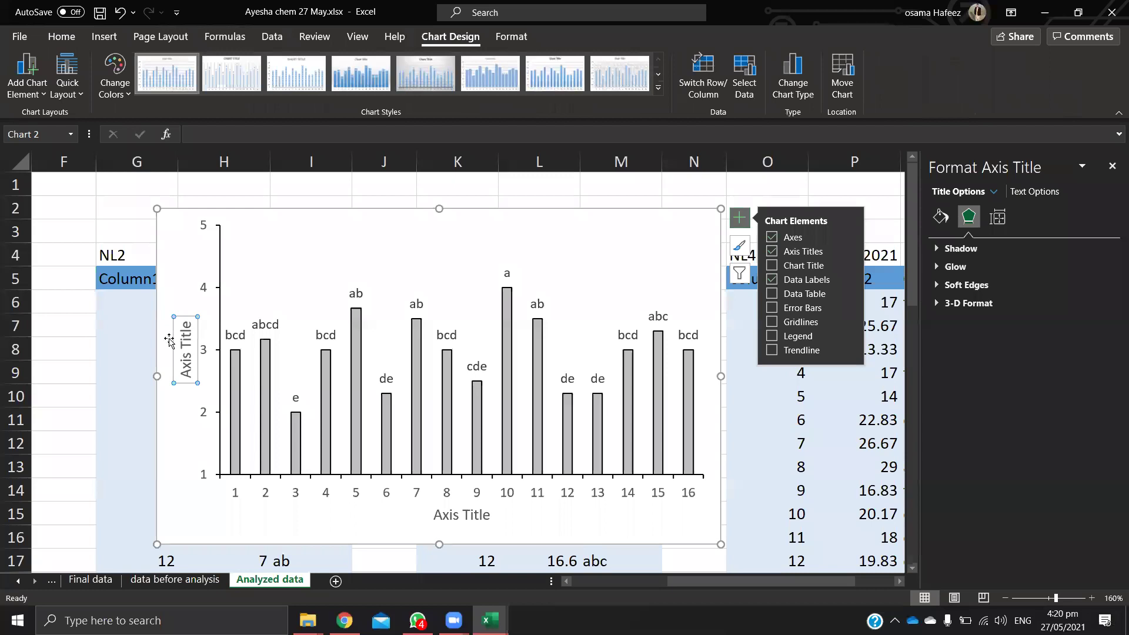
Step: Change the NL1 chart's vertical axis title to "Leaves (No.)" and shift it slightly away from the axis
{"action": "left_click", "coordinate": [186, 353]}
{"action": "left_click_drag", "start_coordinate": [186, 322], "coordinate": [194, 384]}
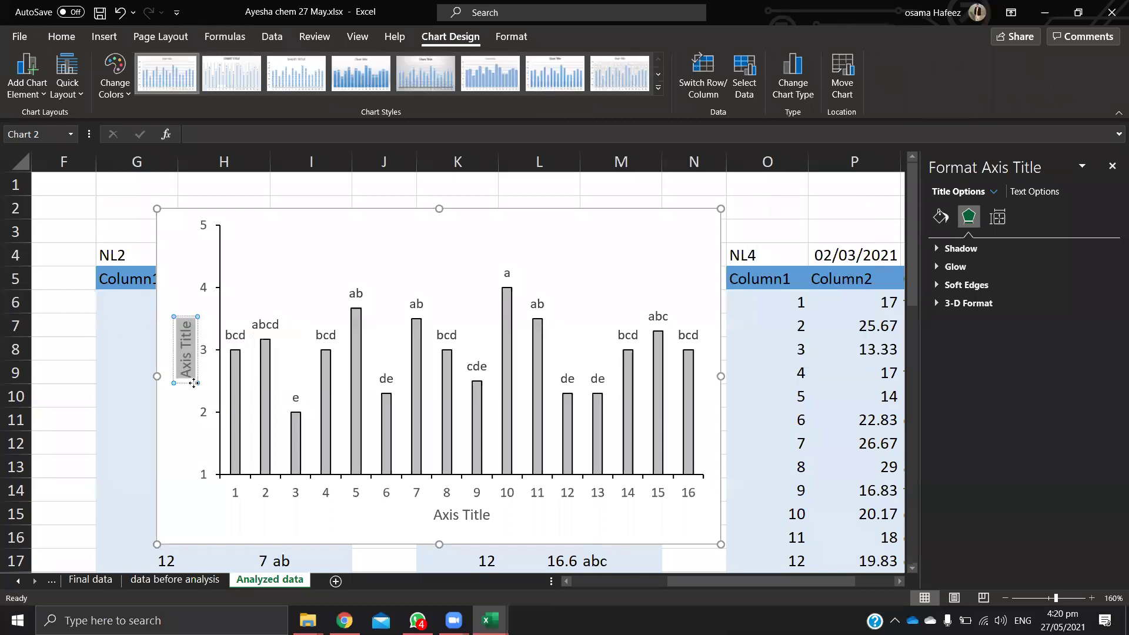
{"action": "type", "text": "Leav"}
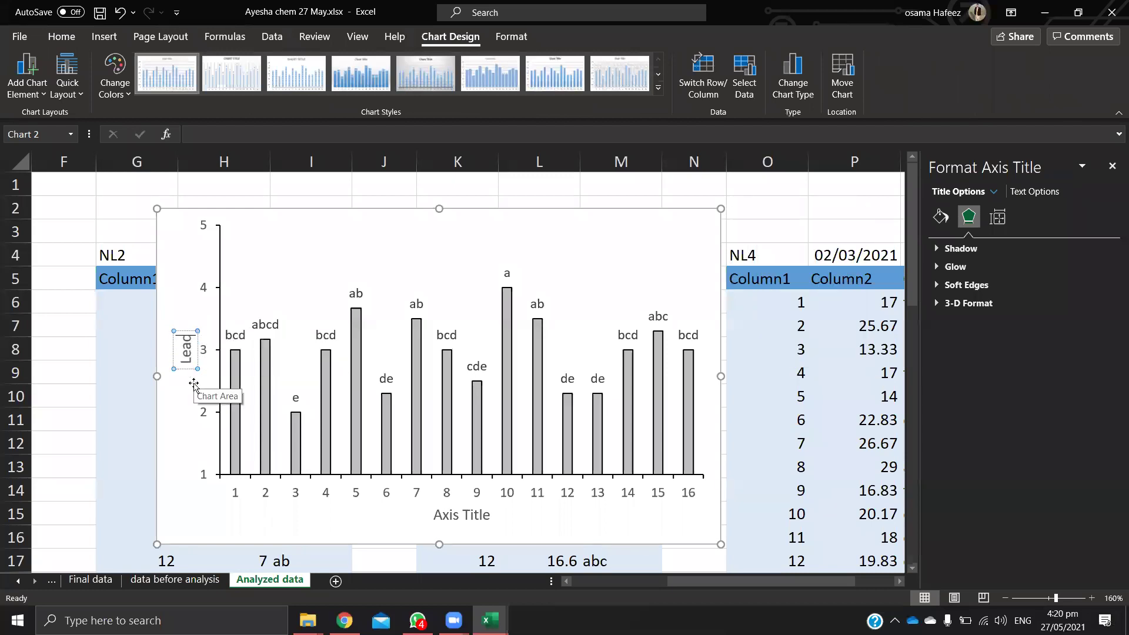
{"action": "type", "text": "es"}
{"action": "type", "text": "(No)"}
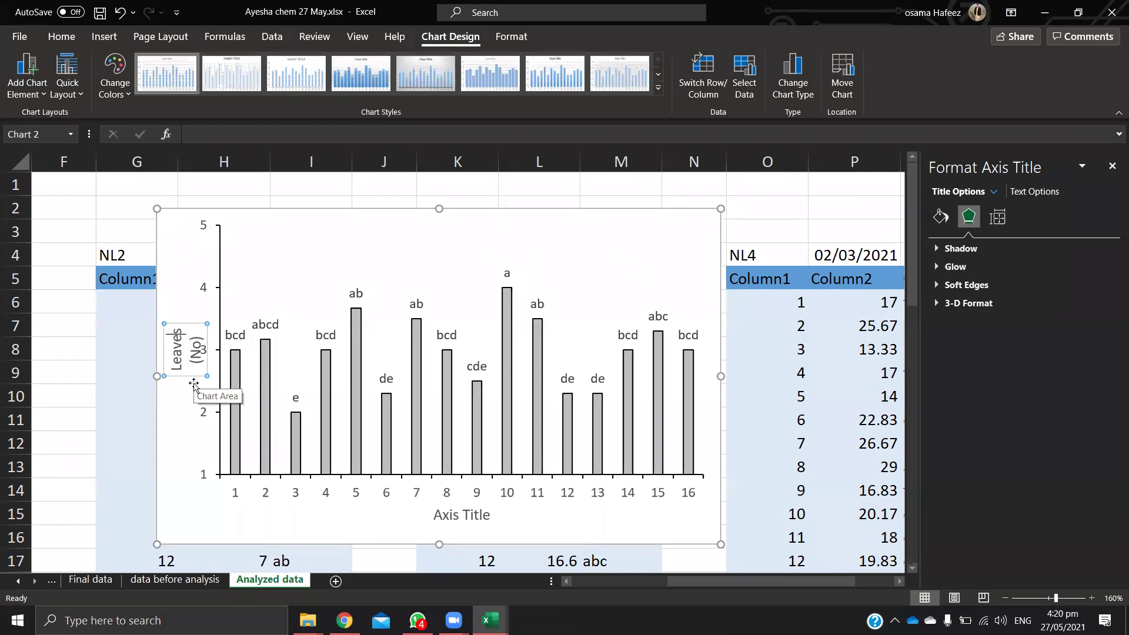
{"action": "type", "text": "."}
{"action": "left_click", "coordinate": [181, 321]}
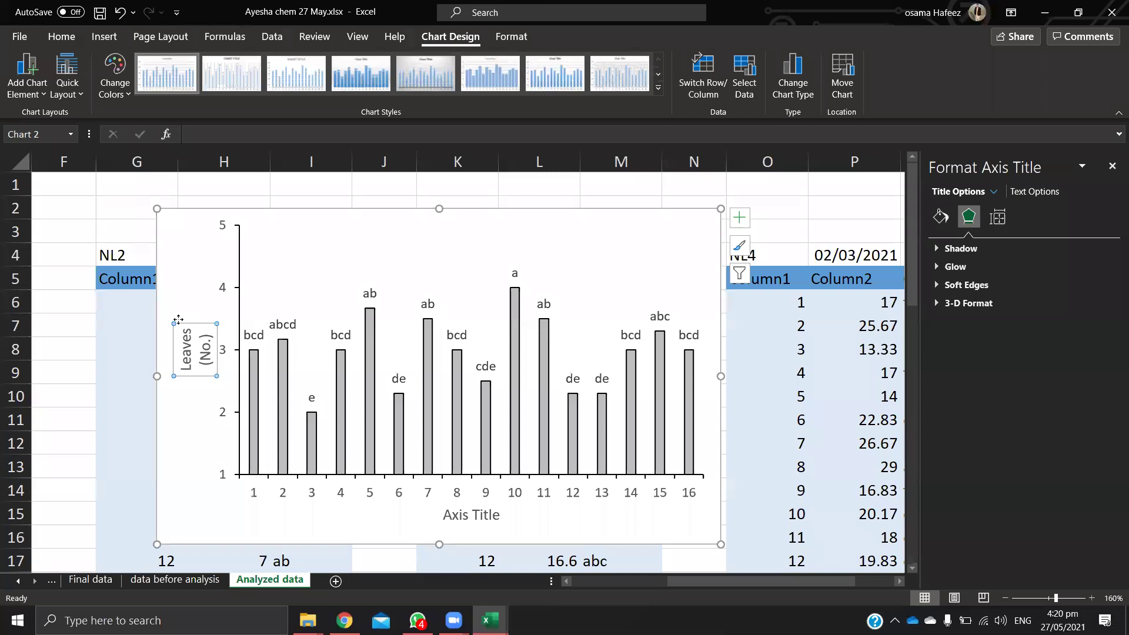
{"action": "left_click", "coordinate": [196, 397]}
{"action": "left_click", "coordinate": [296, 277]}
Step: Change the NL1 chart's horizontal axis title to "Treatments"
{"action": "left_click", "coordinate": [471, 523]}
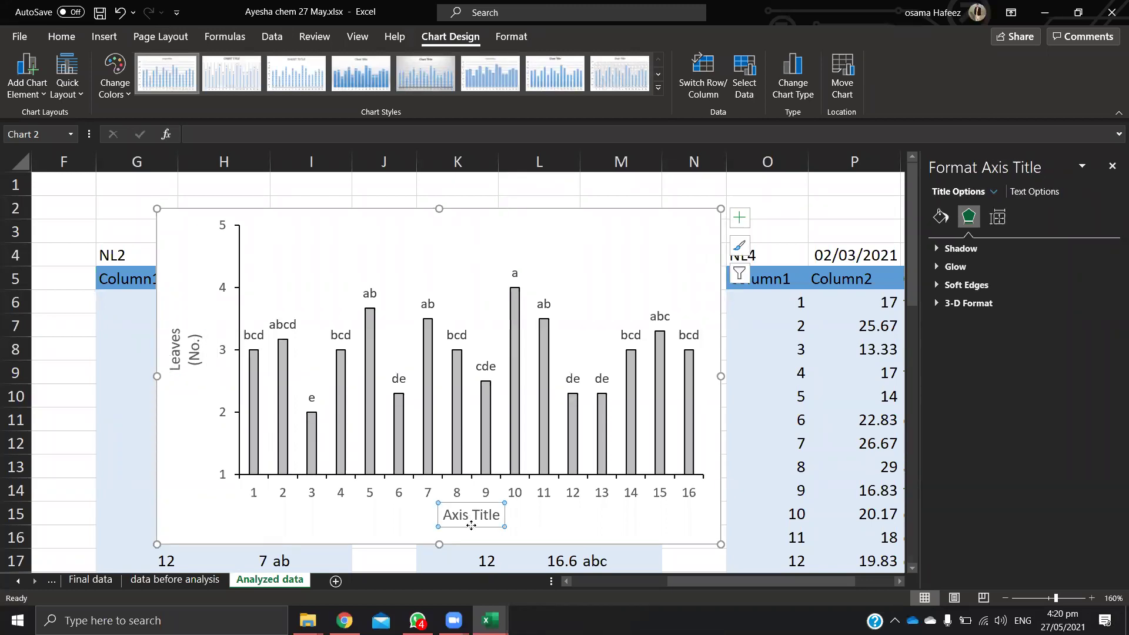
{"action": "triple_click", "coordinate": [471, 517]}
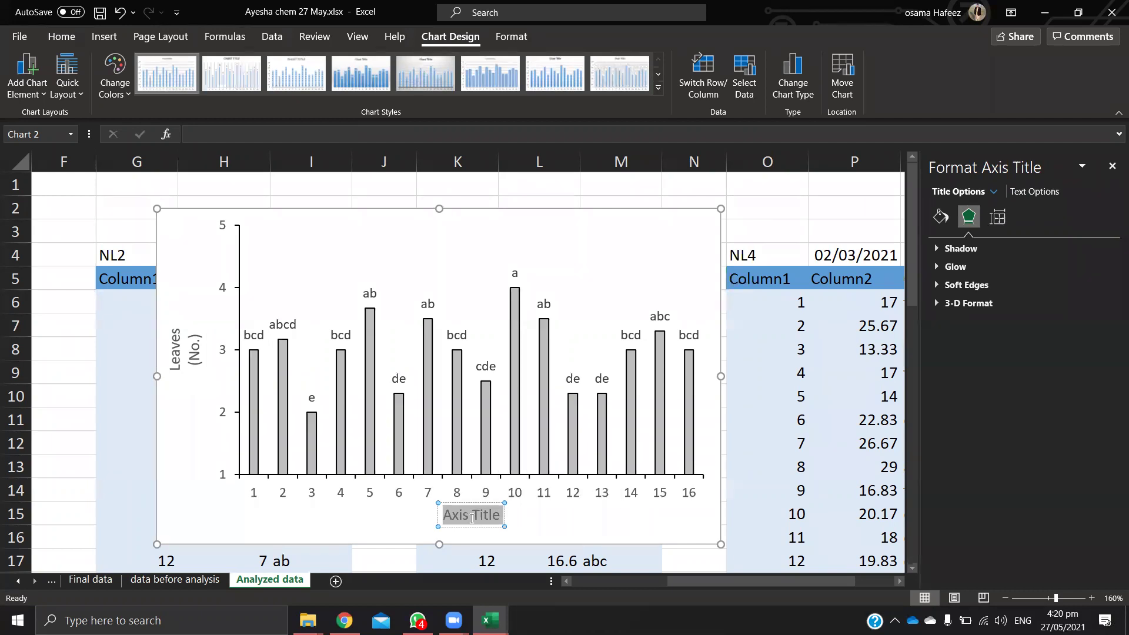
{"action": "type", "text": "Treatmen"}
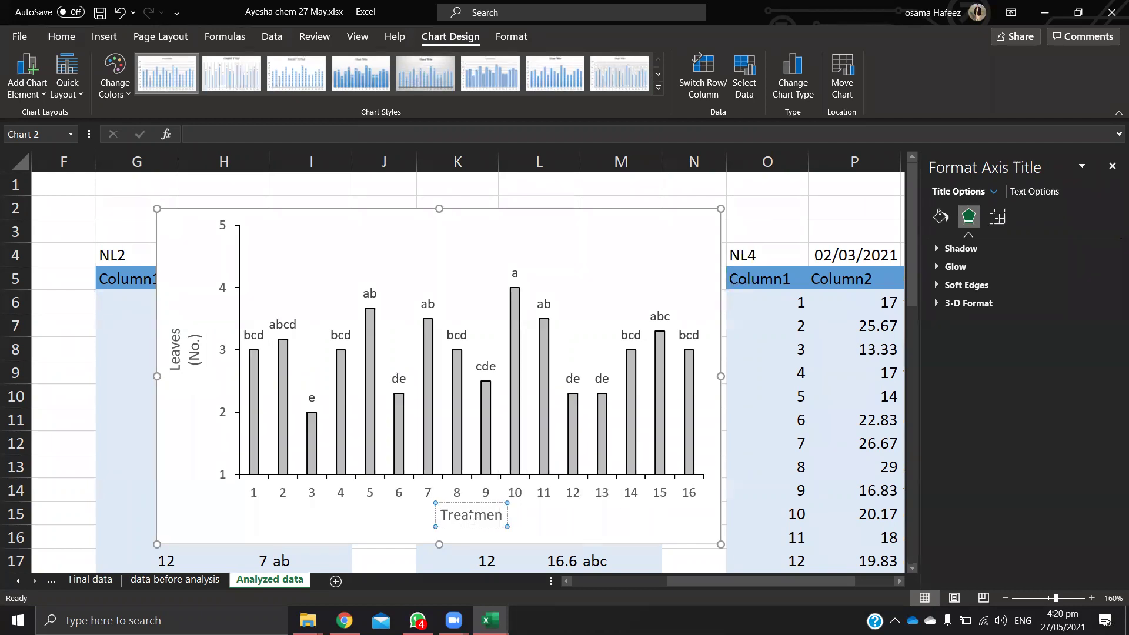
{"action": "type", "text": "ts"}
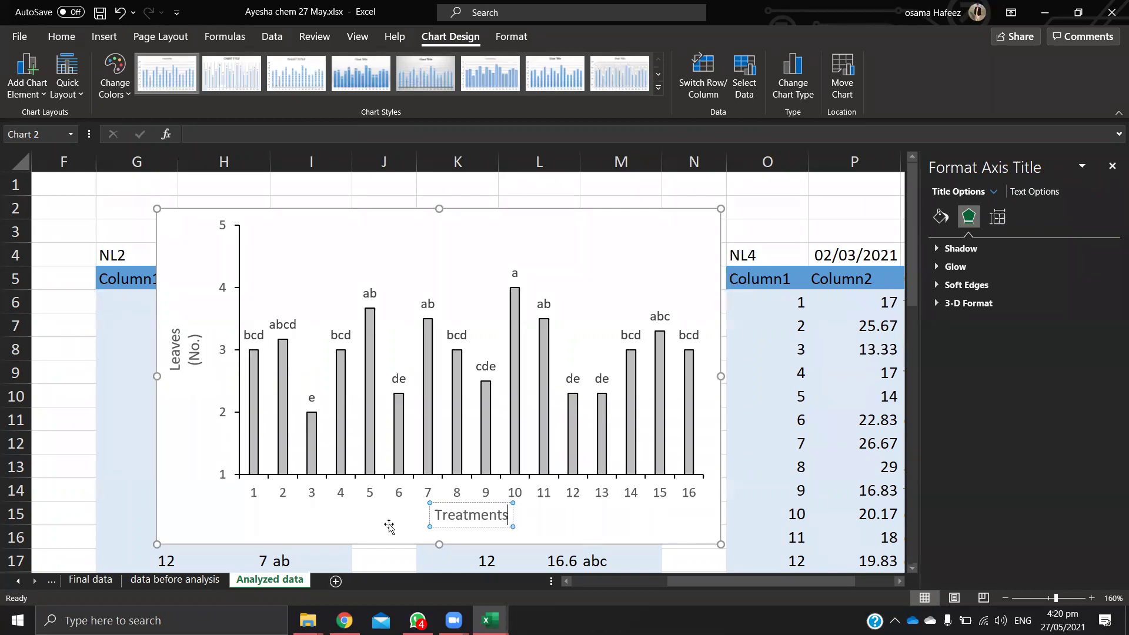
{"action": "left_click", "coordinate": [164, 233]}
{"action": "left_click", "coordinate": [698, 187]}
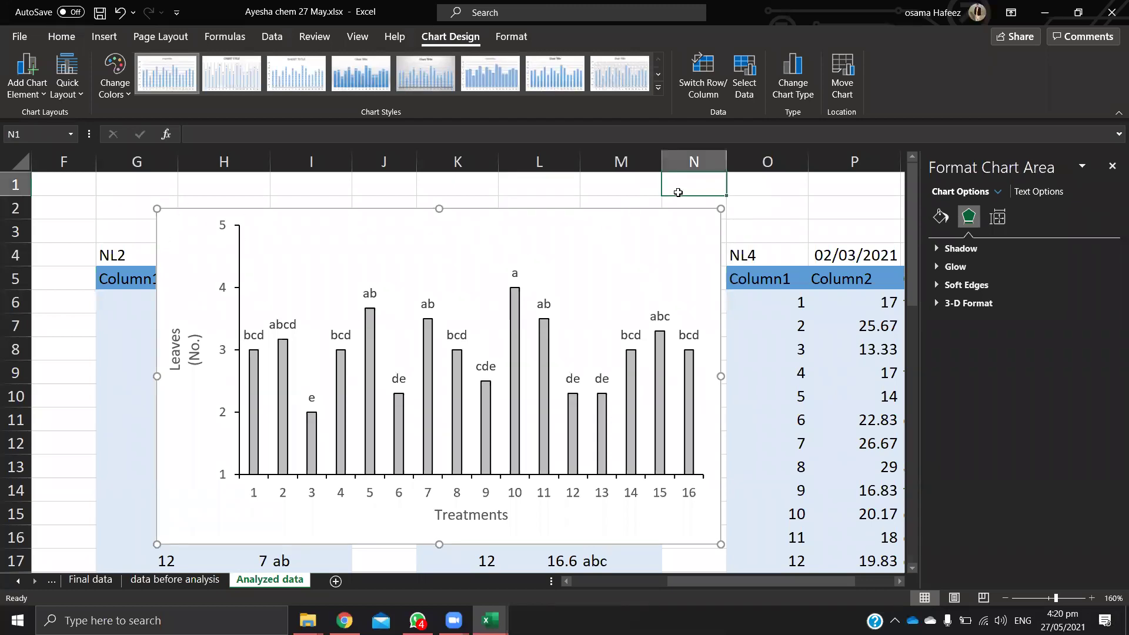
{"action": "left_click", "coordinate": [188, 356]}
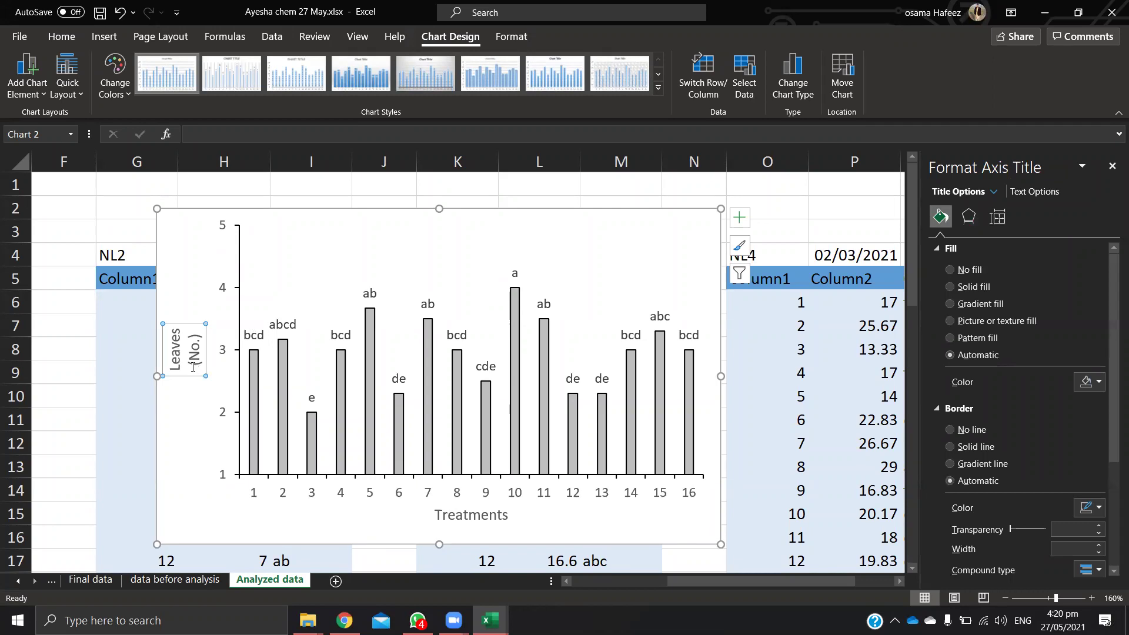
{"action": "left_click_drag", "start_coordinate": [193, 367], "coordinate": [192, 327]}
{"action": "left_click", "coordinate": [178, 330]}
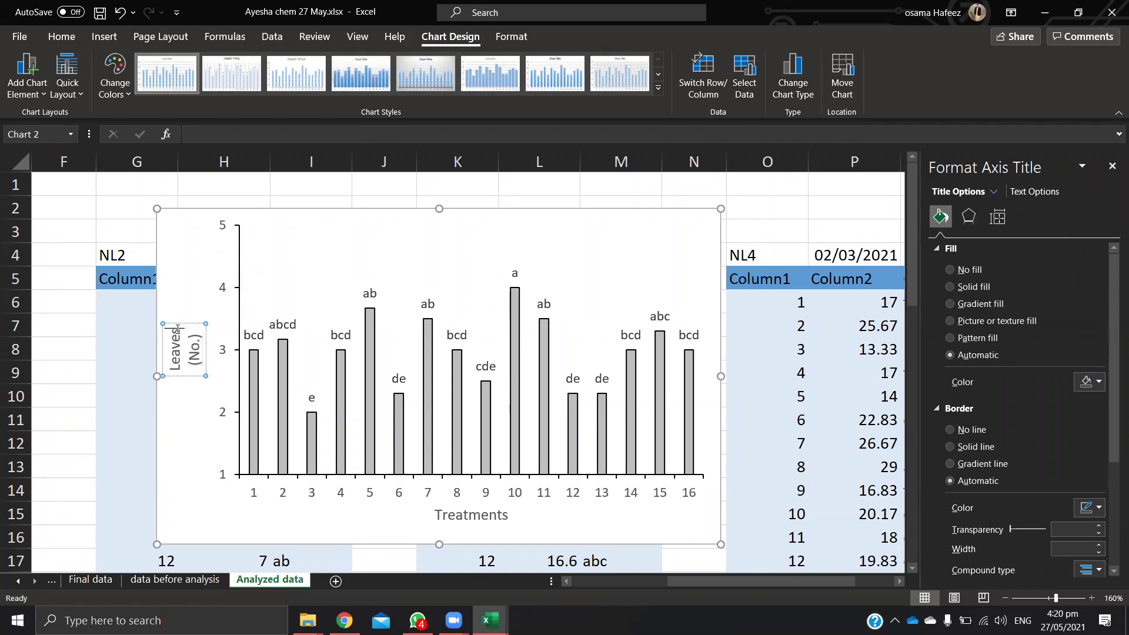
{"action": "key", "text": "Escape"}
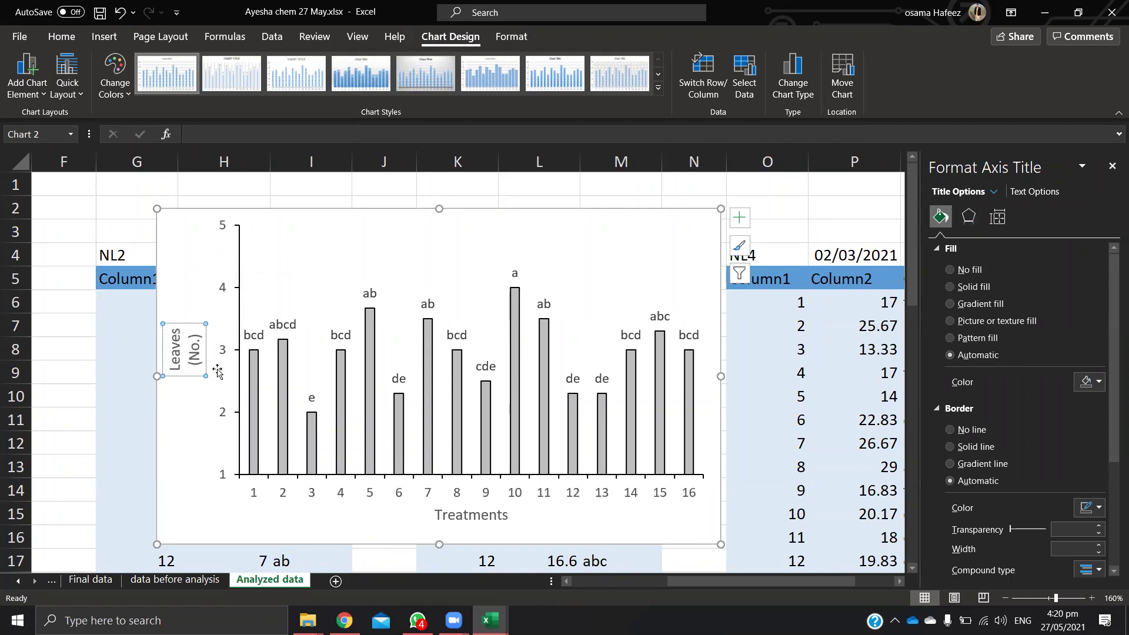
{"action": "left_click", "coordinate": [589, 533]}
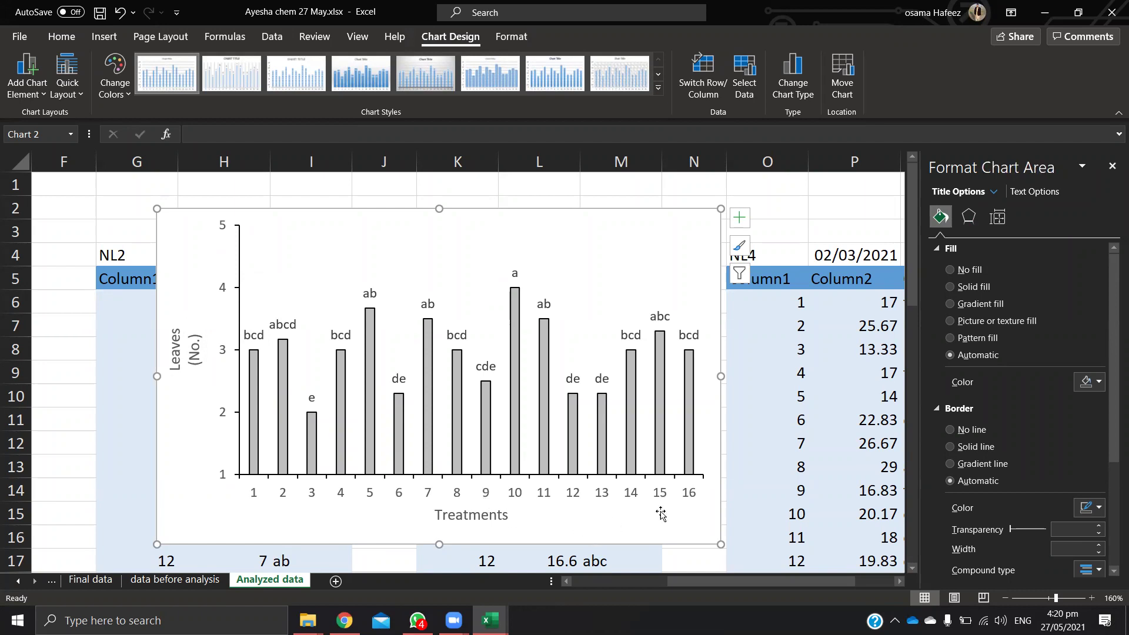
Step: Give the chart area a solid white fill and remove its border line
{"action": "left_click", "coordinate": [806, 244]}
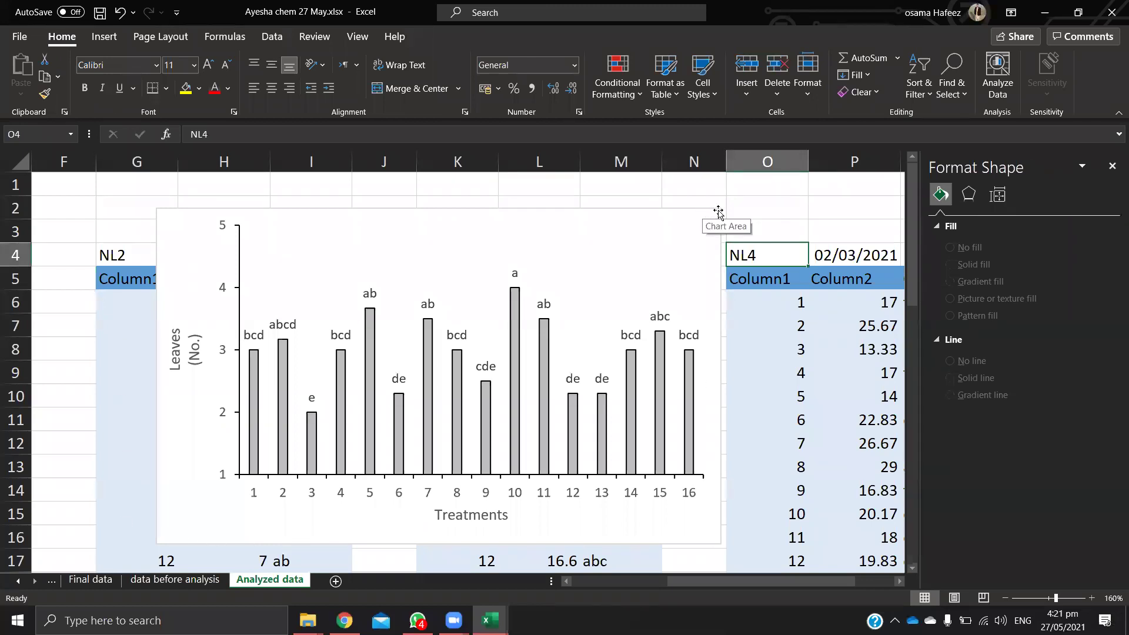
{"action": "left_click", "coordinate": [715, 212]}
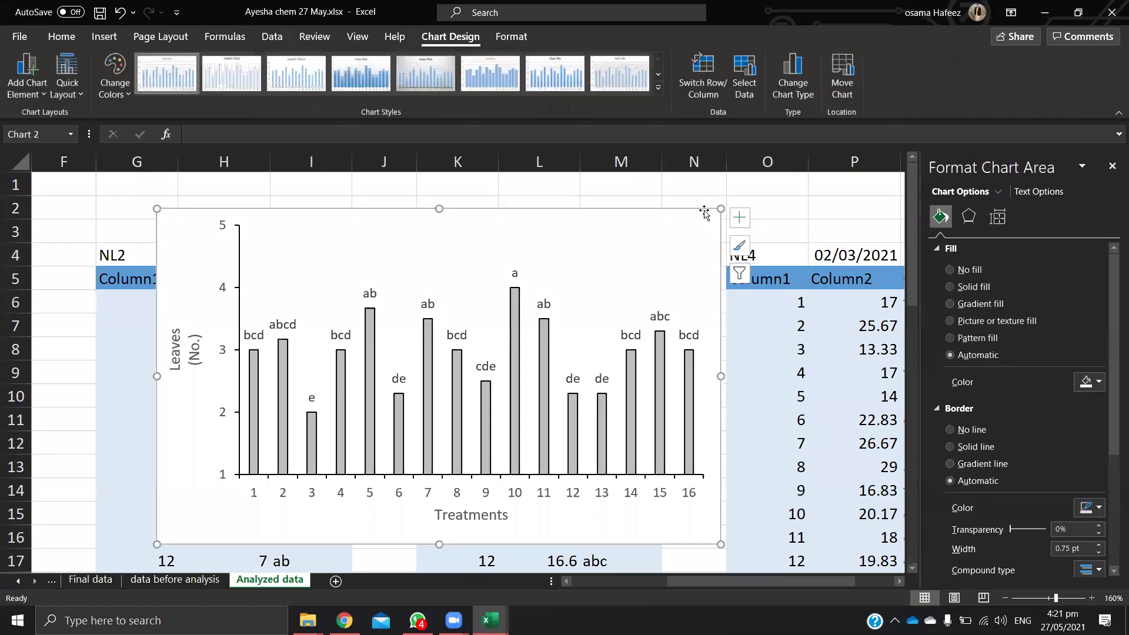
{"action": "left_click", "coordinate": [950, 288]}
{"action": "left_click", "coordinate": [1089, 383]}
{"action": "left_click", "coordinate": [1024, 423]}
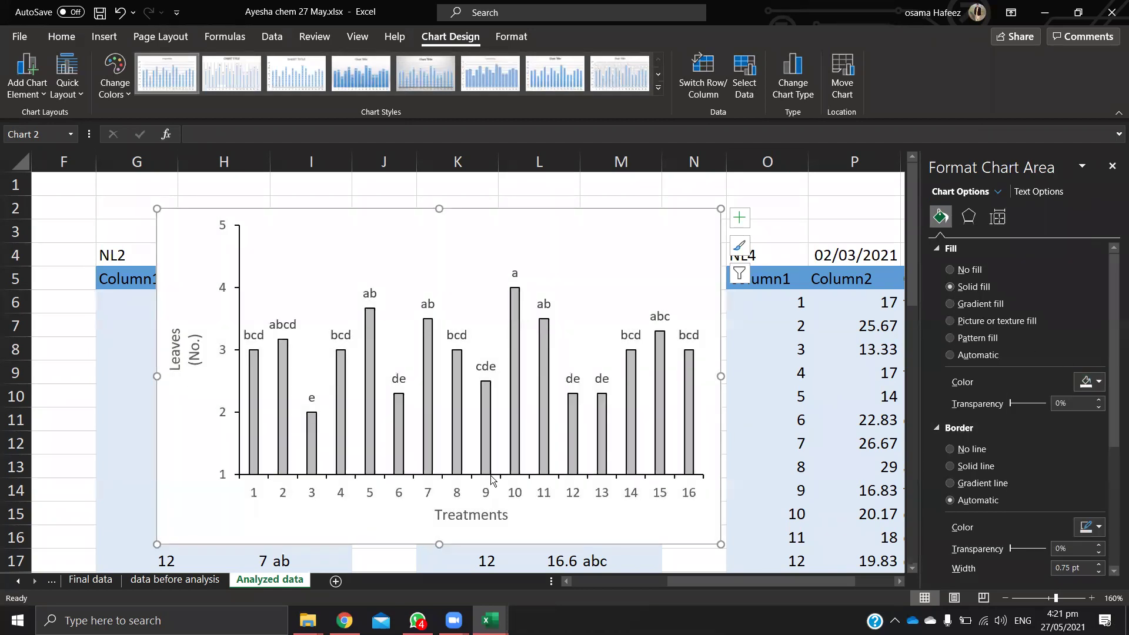
{"action": "left_click", "coordinate": [950, 449]}
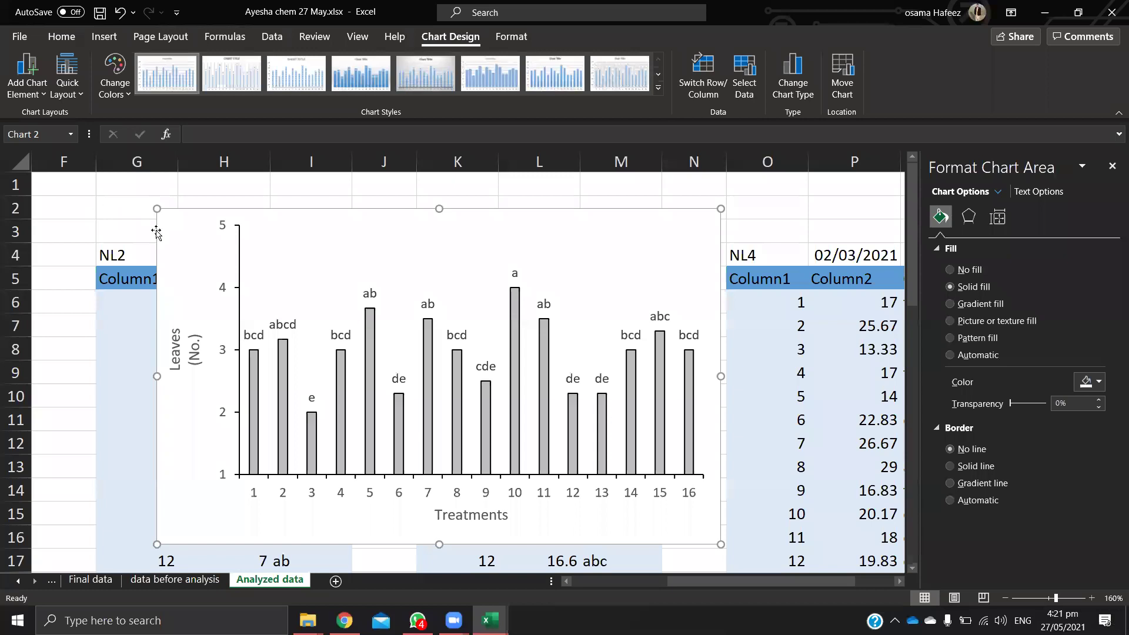
{"action": "key", "text": "Escape"}
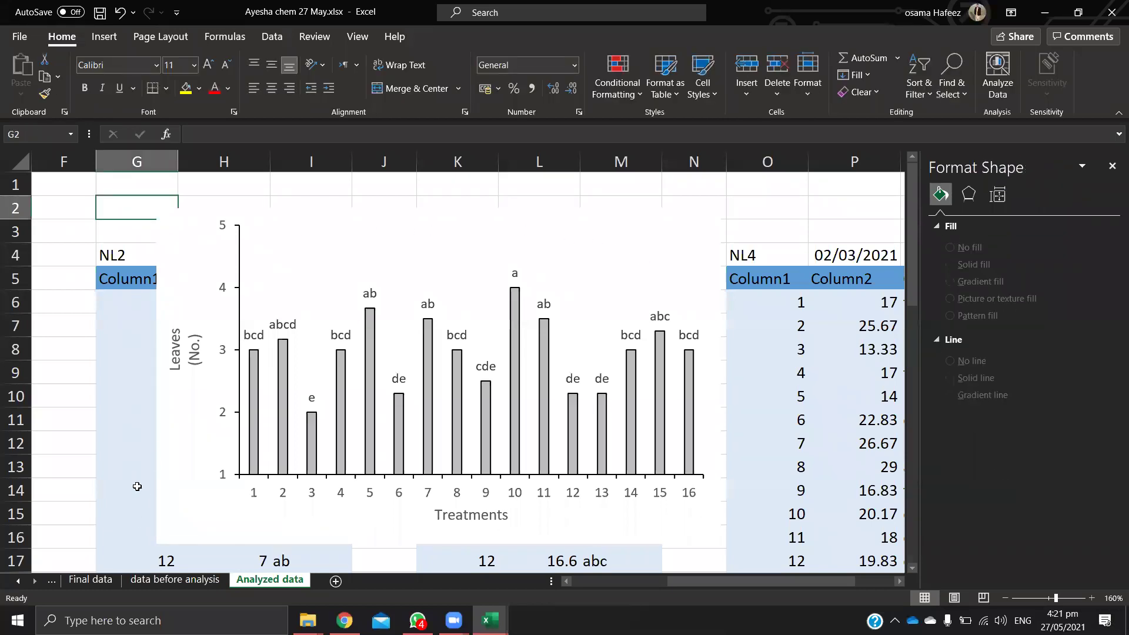
Step: Replace the chart's vertical axis title with "Number of leaves" and "(18 Jan, 2021)" on a second line
{"action": "left_click", "coordinate": [132, 402]}
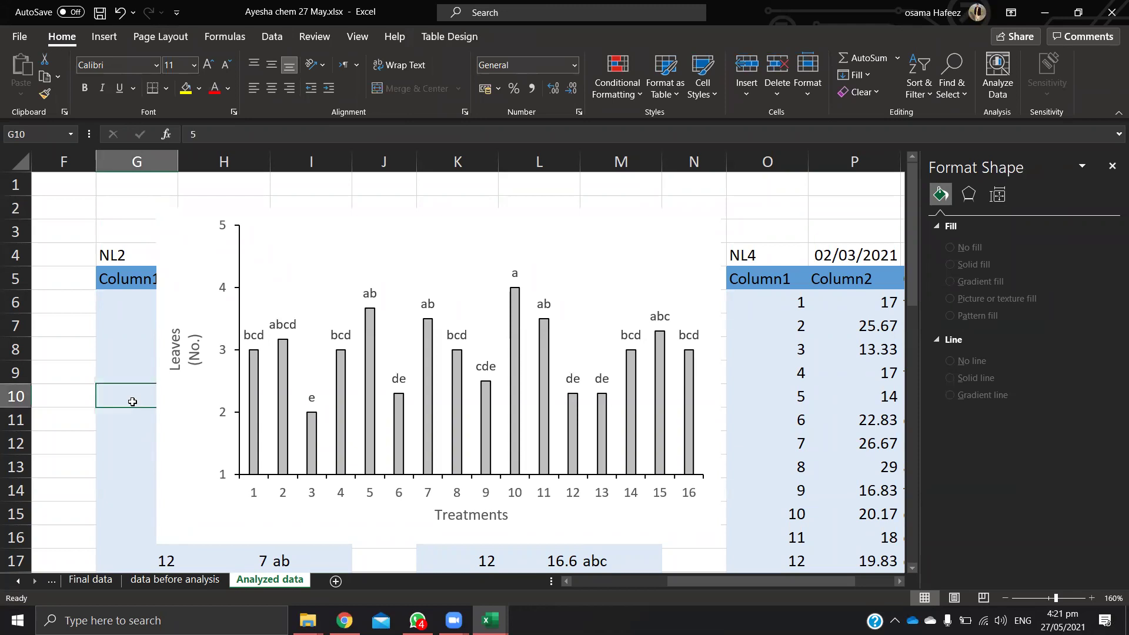
{"action": "scroll", "coordinate": [253, 430], "scroll_direction": "down", "scroll_amount": 2}
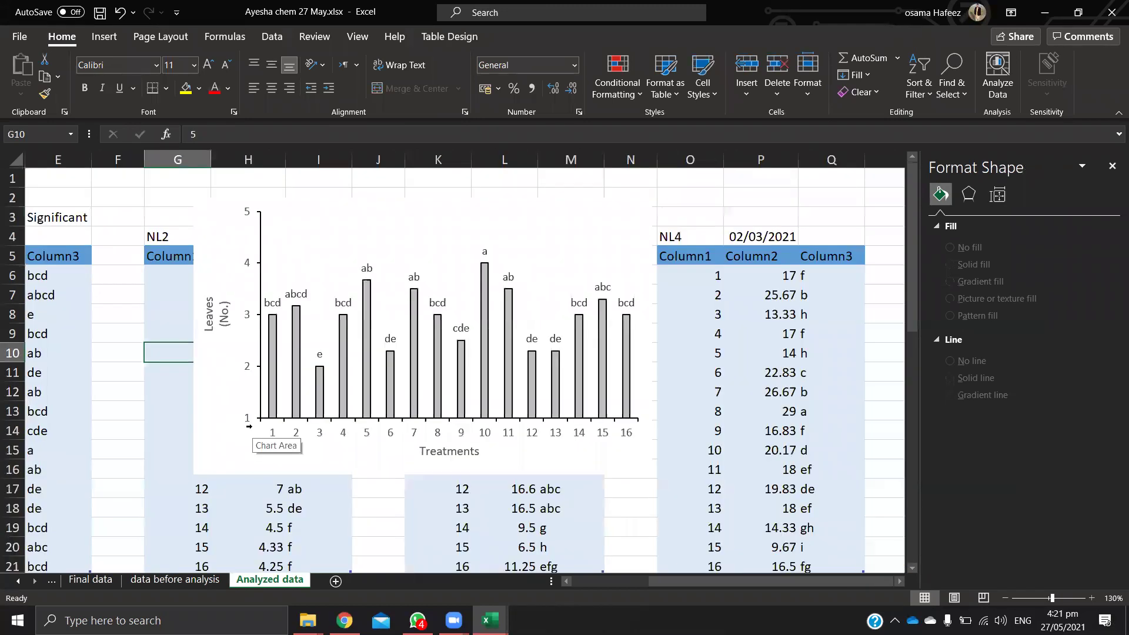
{"action": "scroll", "coordinate": [252, 427], "scroll_direction": "down", "scroll_amount": 2}
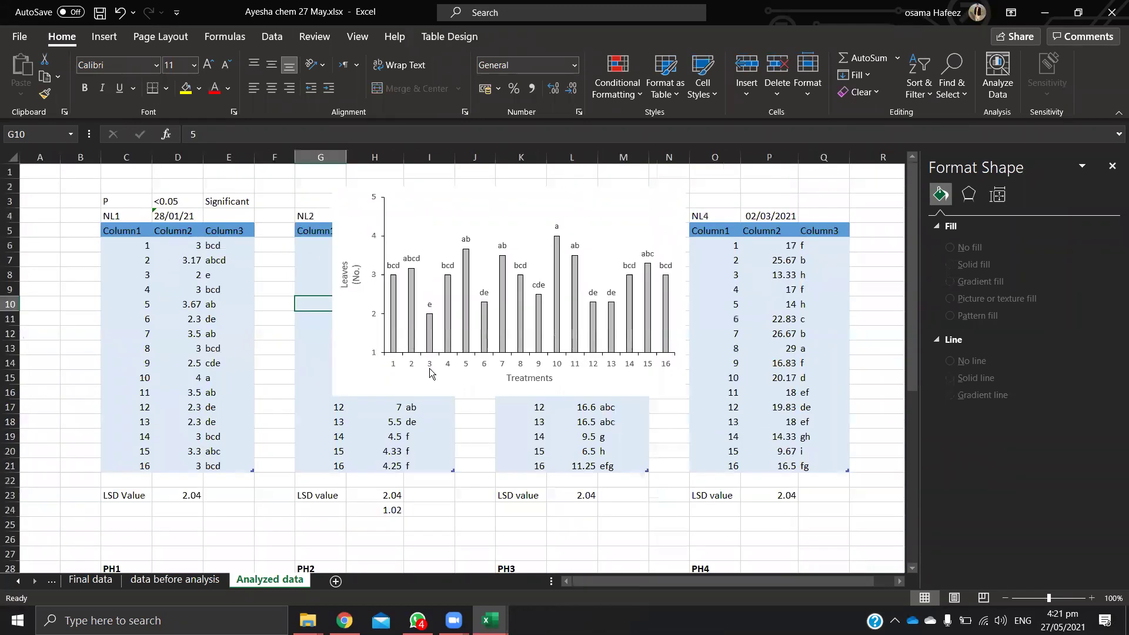
{"action": "left_click", "coordinate": [348, 288]}
{"action": "left_click", "coordinate": [168, 221]}
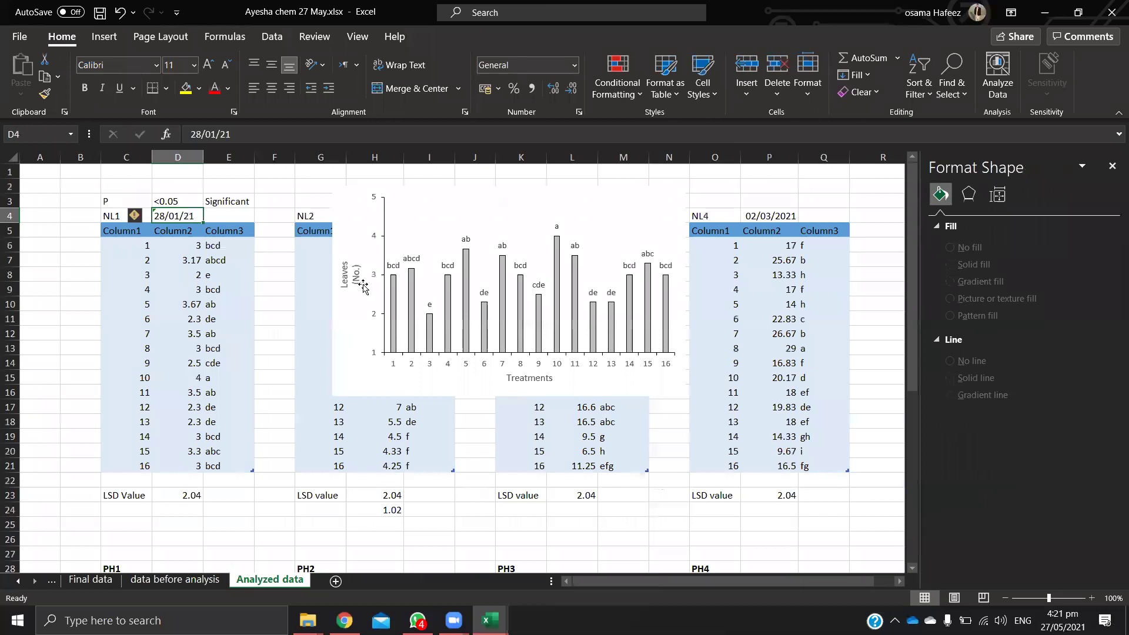
{"action": "left_click", "coordinate": [344, 288]}
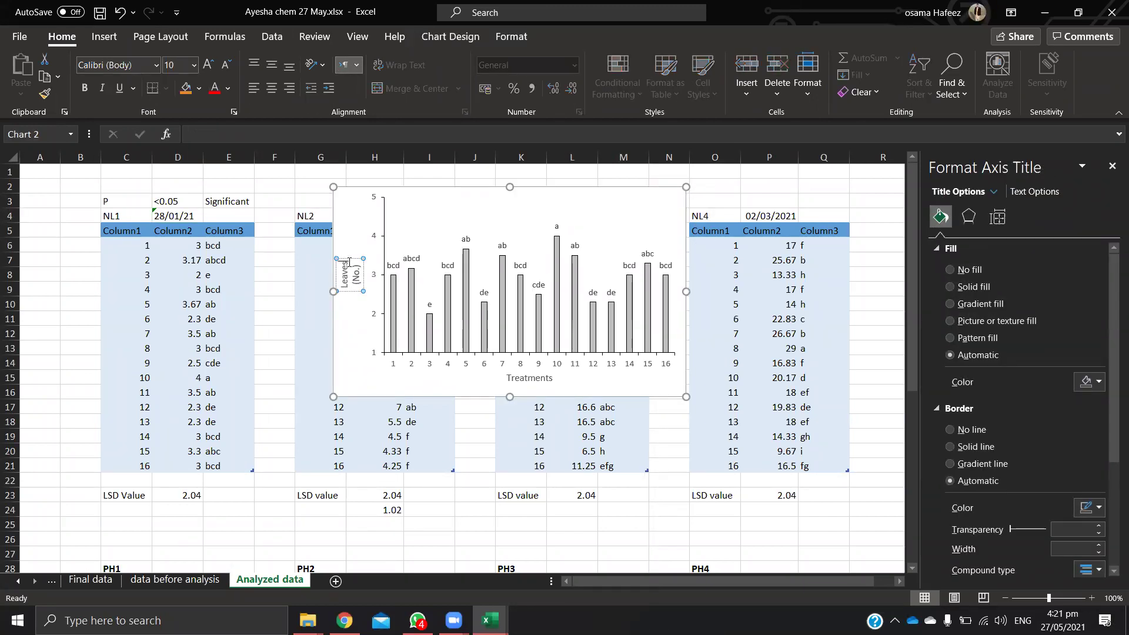
{"action": "double_click", "coordinate": [350, 263]}
{"action": "key", "text": "Delete"}
{"action": "key", "text": "Delete"}
{"action": "key", "text": "Delete"}
{"action": "key", "text": "Delete"}
{"action": "key", "text": "Delete"}
{"action": "key", "text": "Delete"}
{"action": "key", "text": "Delete"}
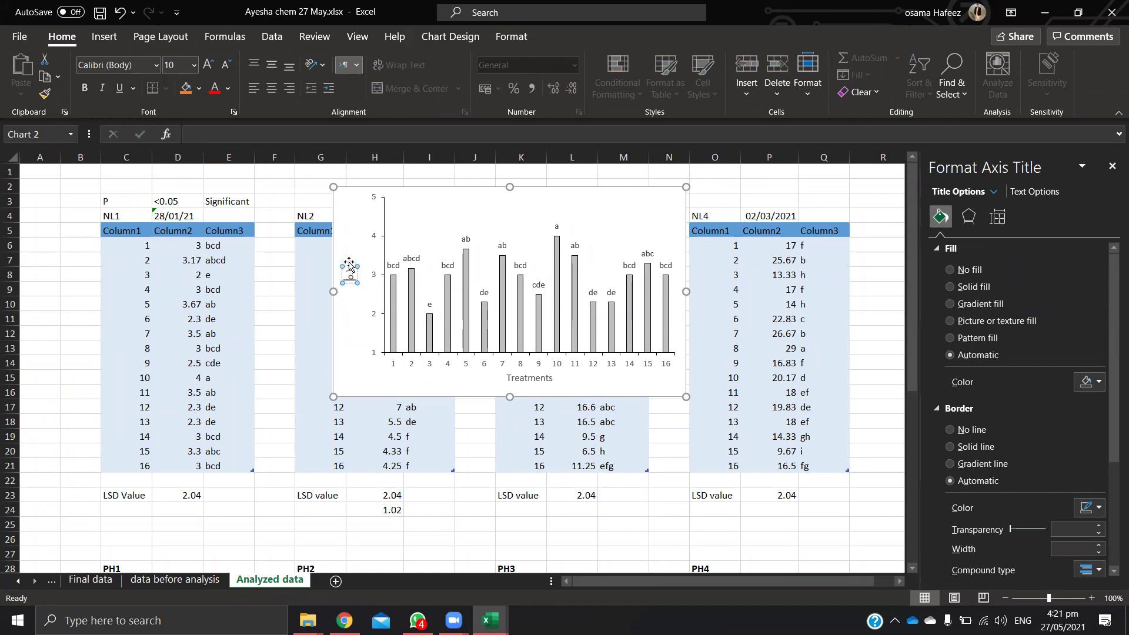
{"action": "type", "text": "Number of leaves"}
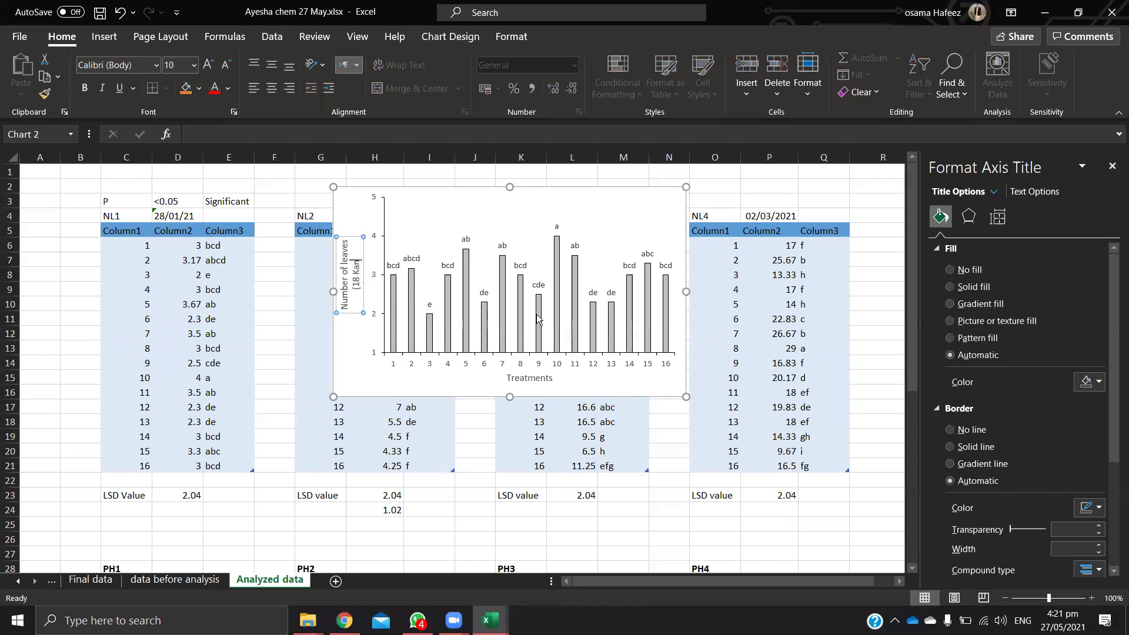
{"action": "mouse_move", "coordinate": [537, 317]}
{"action": "key", "text": "BackSpace"}
{"action": "key", "text": "BackSpace"}
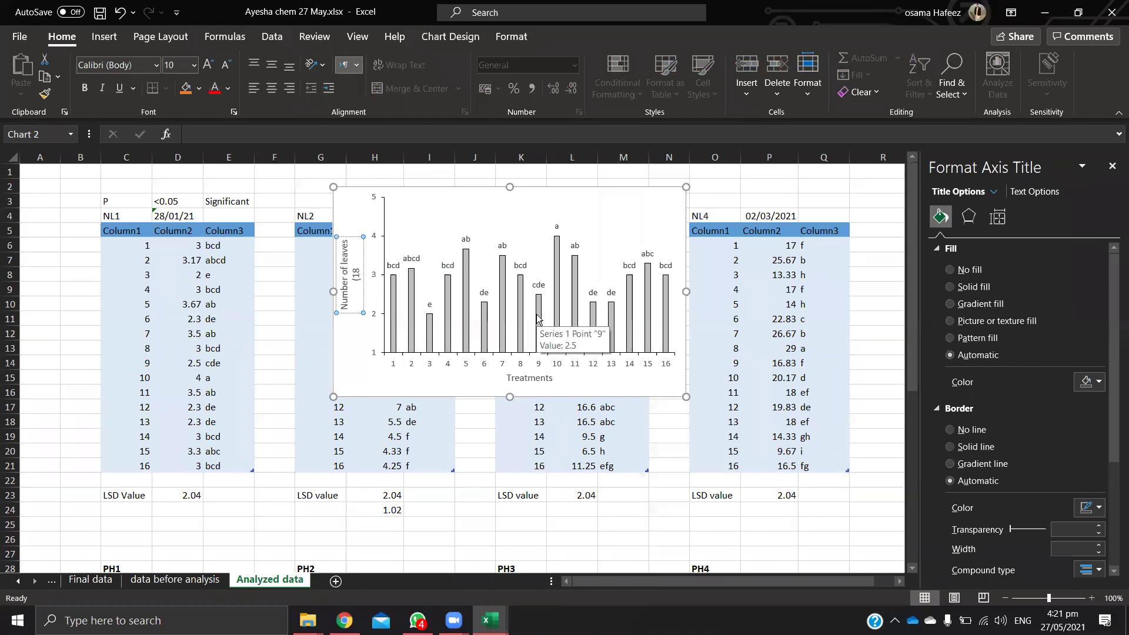
{"action": "type", "text": "Jan, 2021"}
{"action": "left_click", "coordinate": [365, 294]}
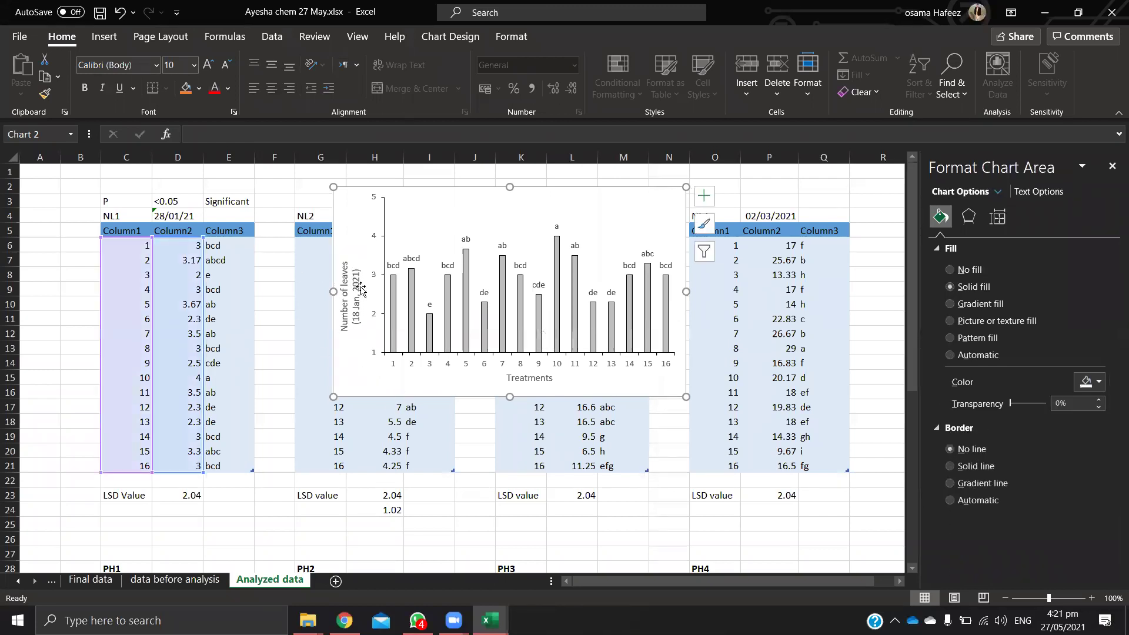
{"action": "left_click", "coordinate": [360, 290]}
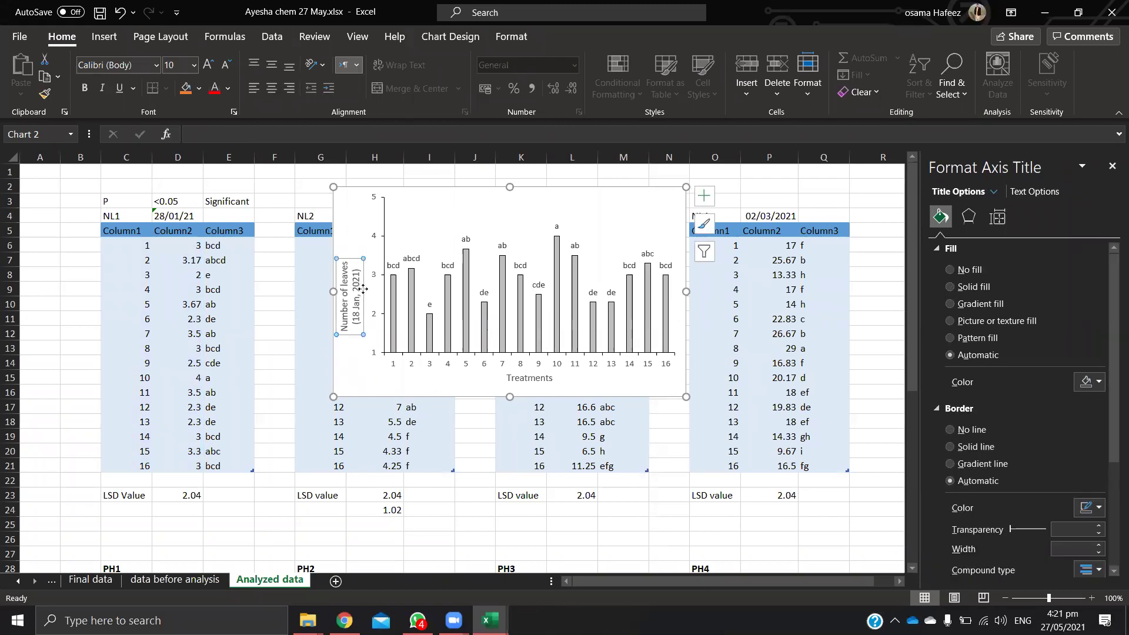
{"action": "left_click", "coordinate": [374, 380]}
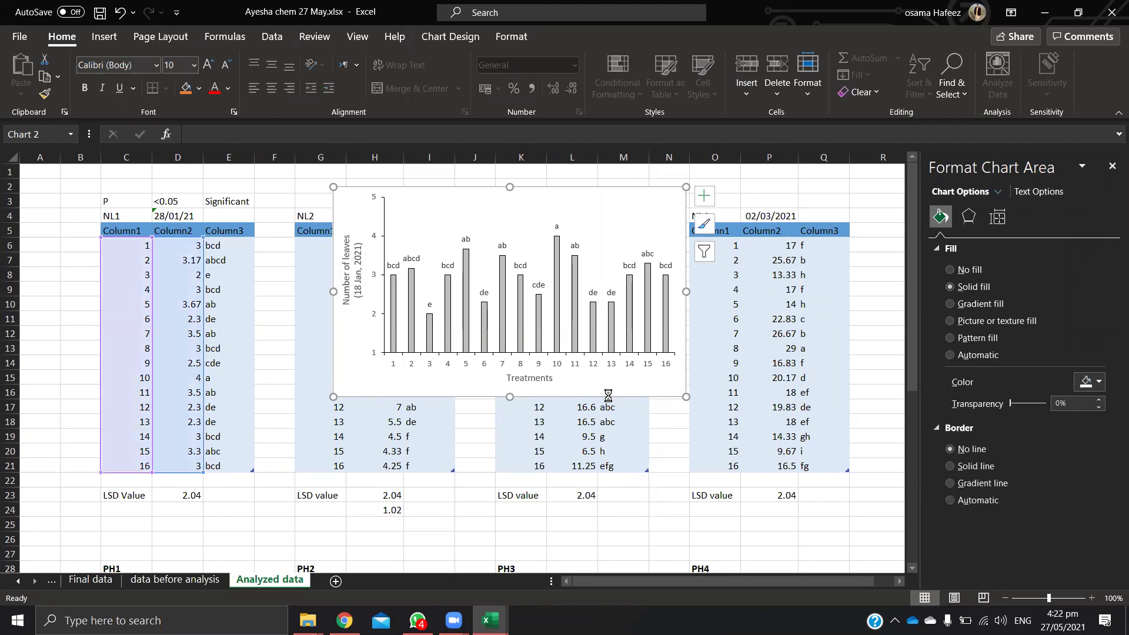
Step: Correct the date in the chart's vertical axis title to 28 Jan, 2021
{"action": "scroll", "coordinate": [614, 397], "scroll_direction": "up", "scroll_amount": 4}
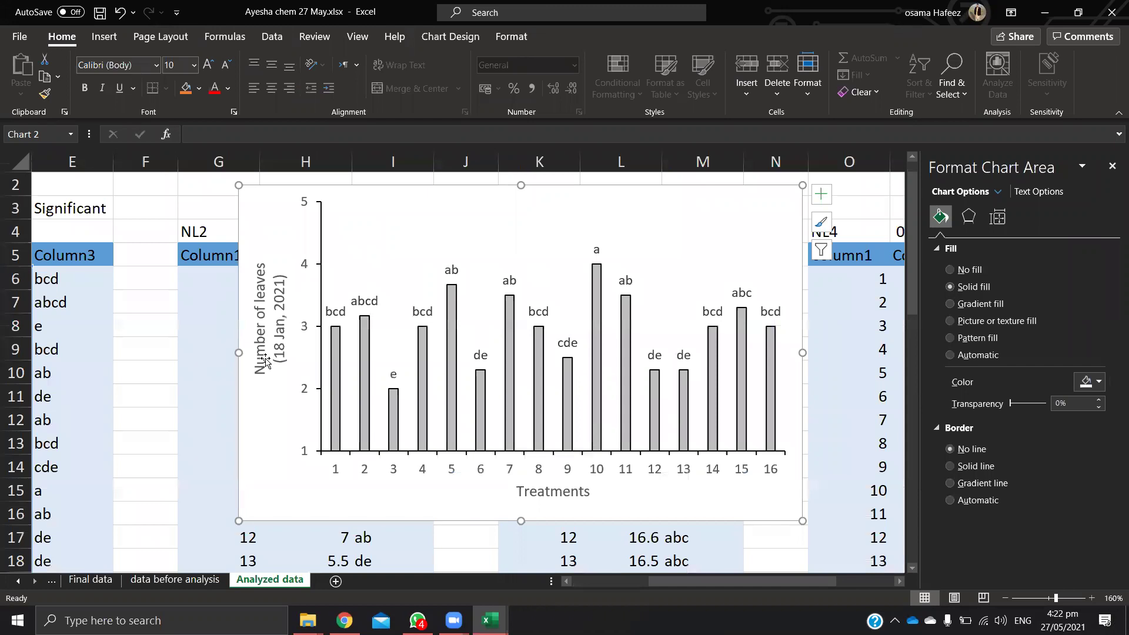
{"action": "left_click", "coordinate": [284, 304]}
{"action": "left_click", "coordinate": [260, 439]}
{"action": "left_click", "coordinate": [283, 354]}
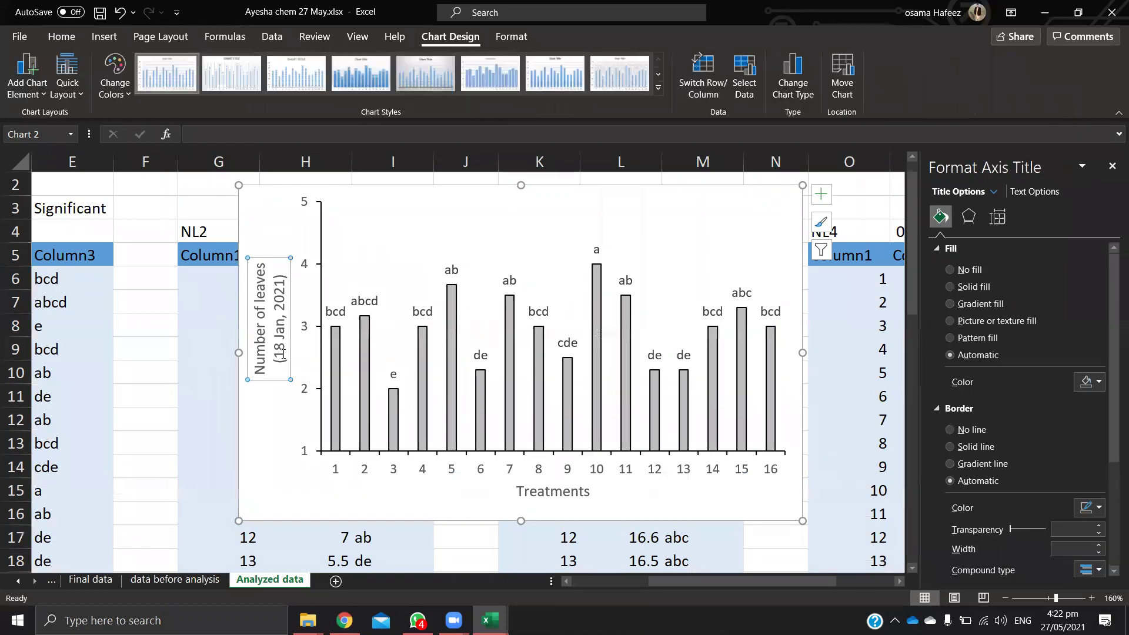
{"action": "left_click", "coordinate": [282, 353]}
{"action": "key", "text": "Delete"}
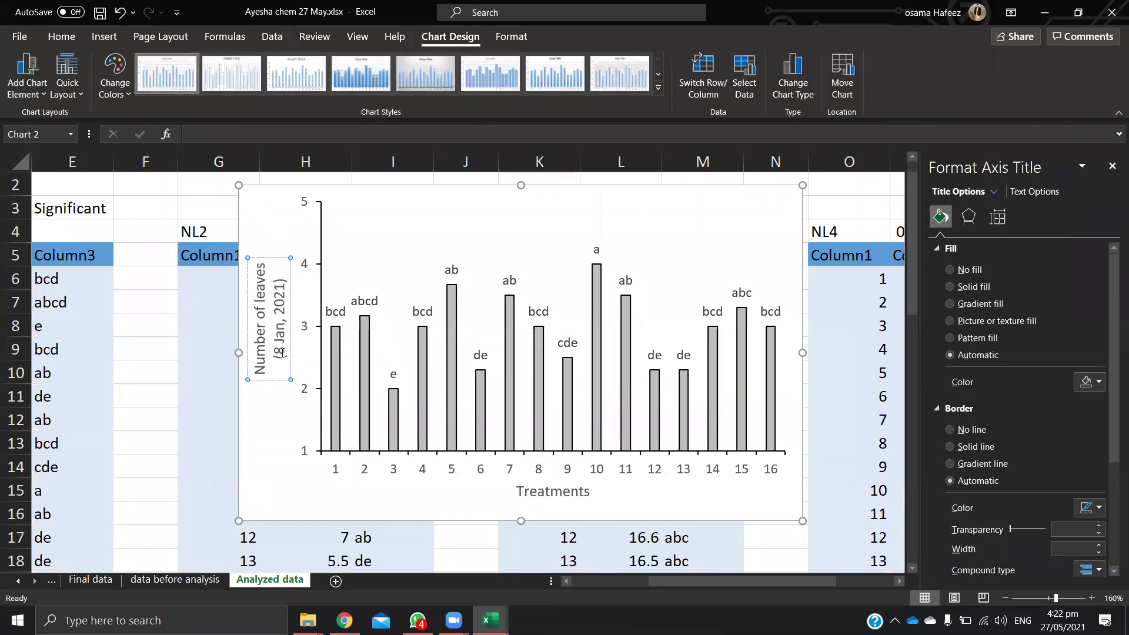
{"action": "type", "text": "2"}
{"action": "left_click", "coordinate": [277, 413]}
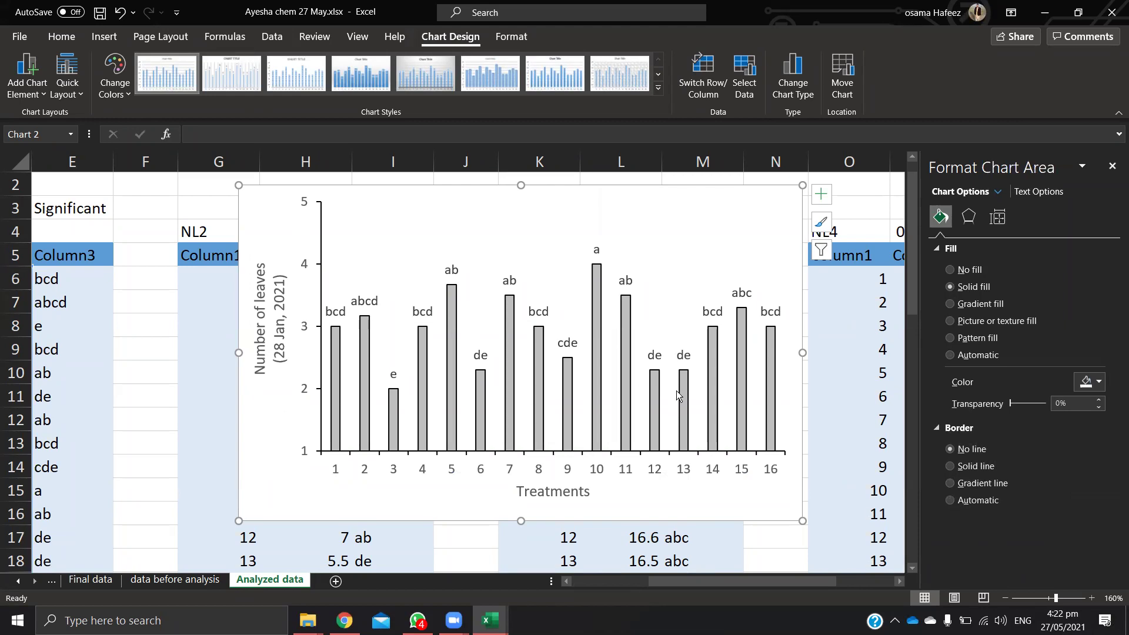
Step: Set the font colour of all the chart's text to black
{"action": "scroll", "coordinate": [676, 390], "scroll_direction": "down", "scroll_amount": 4}
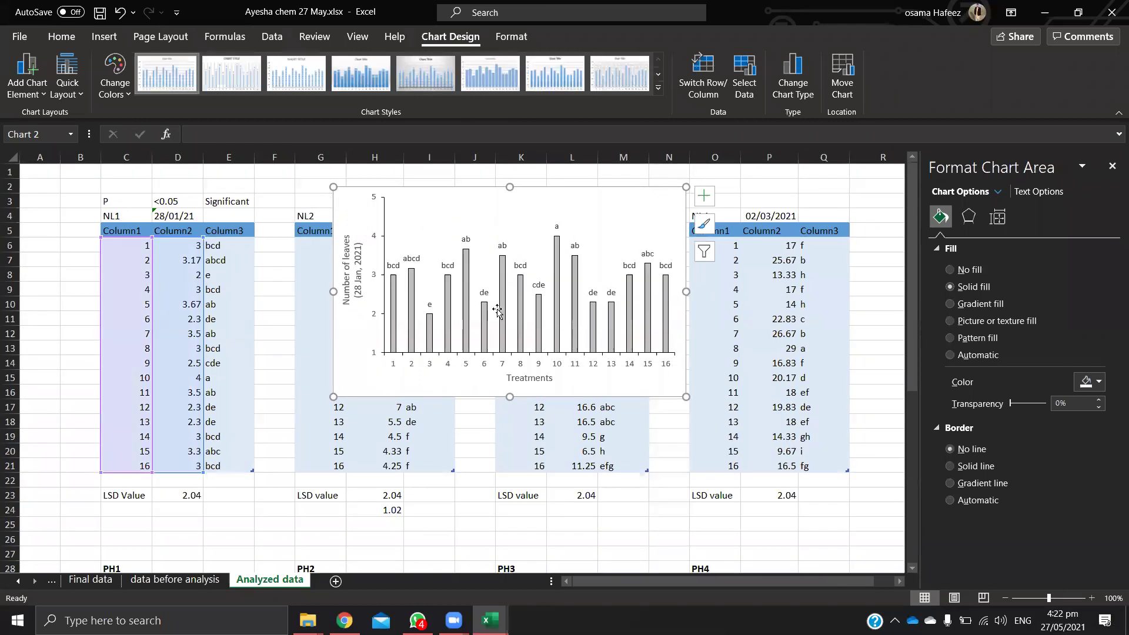
{"action": "scroll", "coordinate": [498, 310], "scroll_direction": "up", "scroll_amount": 2, "text": "ctrl"}
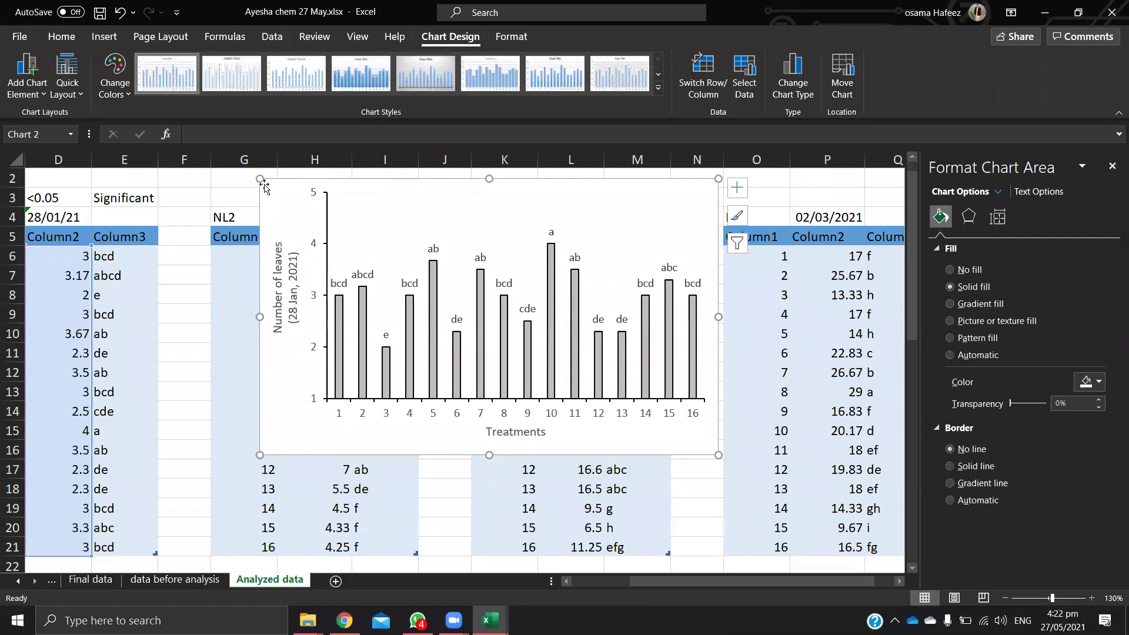
{"action": "left_click", "coordinate": [56, 38]}
{"action": "left_click", "coordinate": [228, 89]}
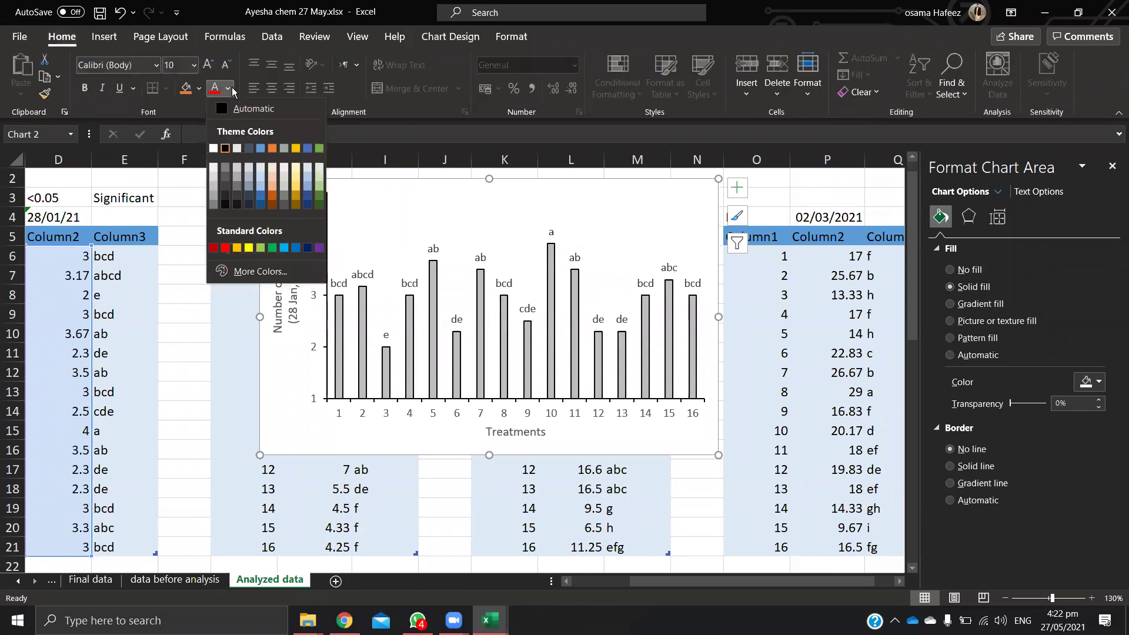
{"action": "key", "text": "Escape"}
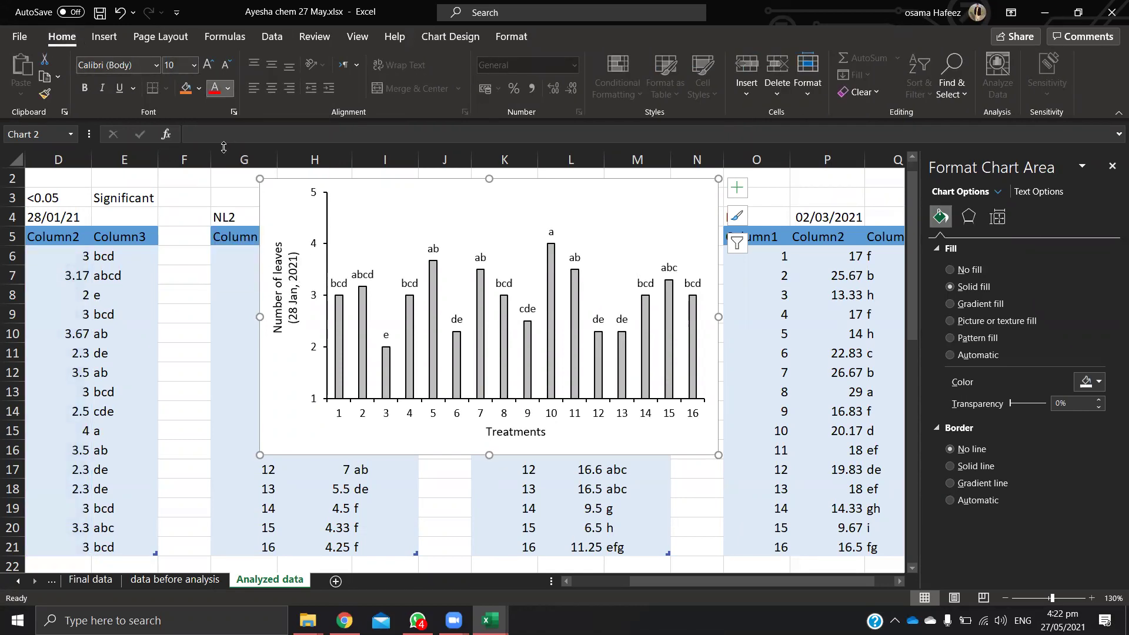
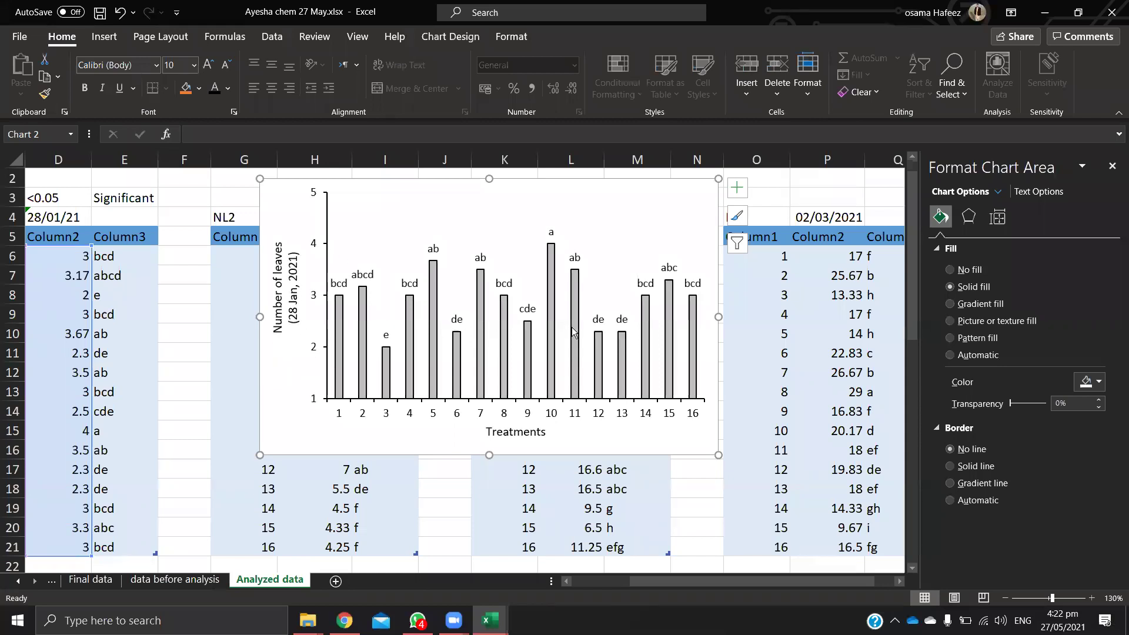
Step: Review the treatment abbreviations and the Conc(g) column on the Final data sheet
{"action": "scroll", "coordinate": [520, 279], "scroll_direction": "down", "scroll_amount": 2}
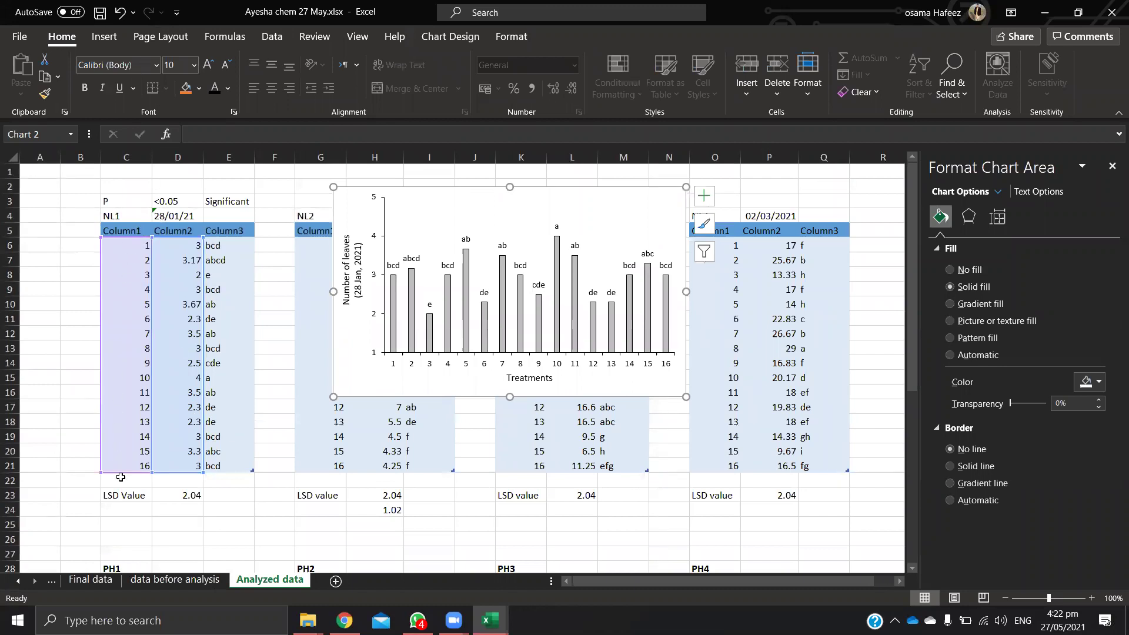
{"action": "left_click", "coordinate": [91, 579]}
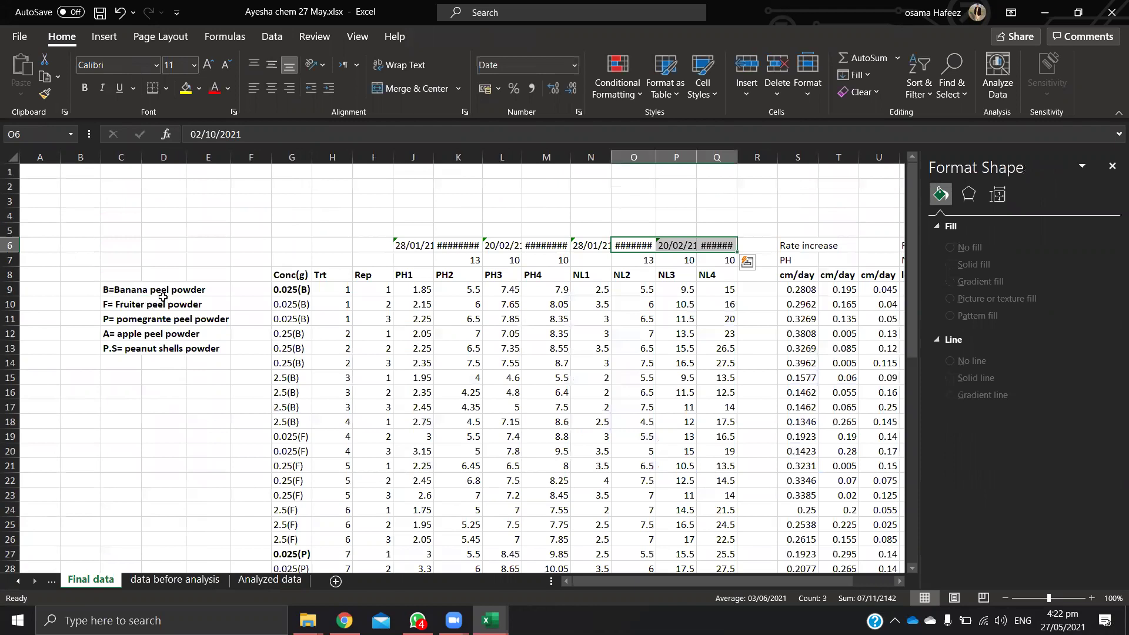
{"action": "left_click", "coordinate": [121, 318]}
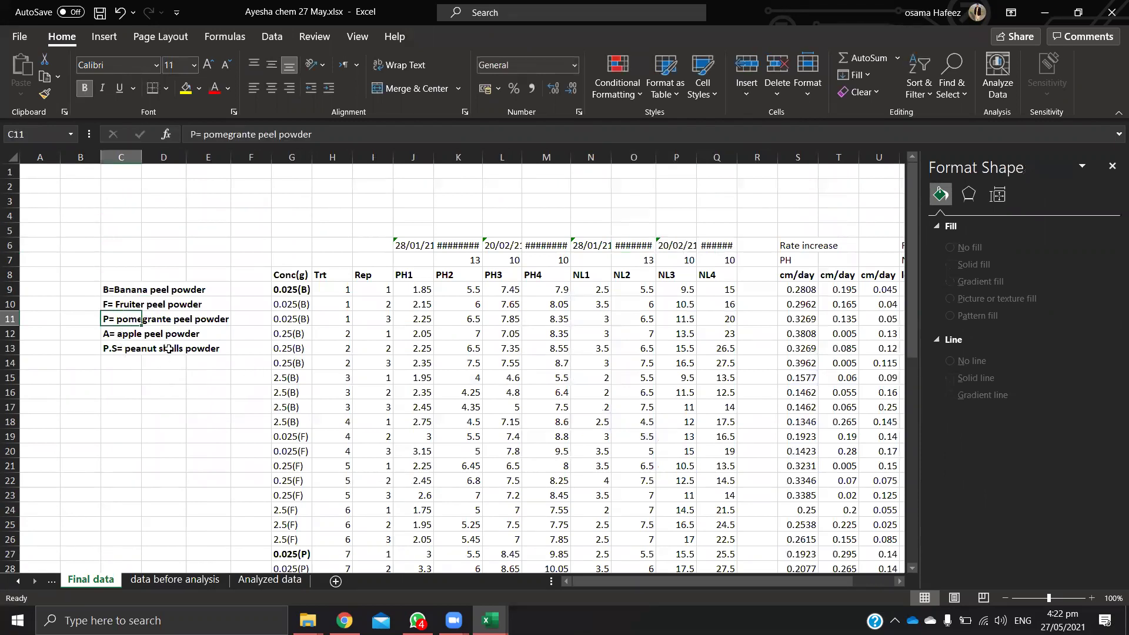
{"action": "key", "text": "Down"}
{"action": "key", "text": "Down"}
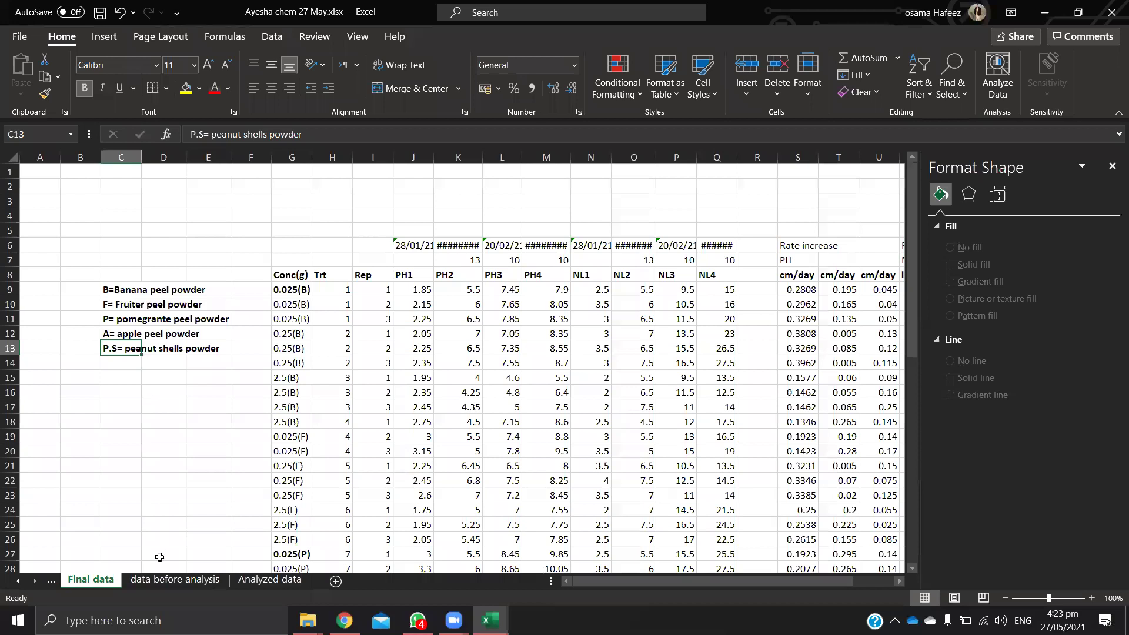
{"action": "left_click", "coordinate": [290, 297]}
{"action": "scroll", "coordinate": [290, 297], "scroll_direction": "down", "scroll_amount": 4}
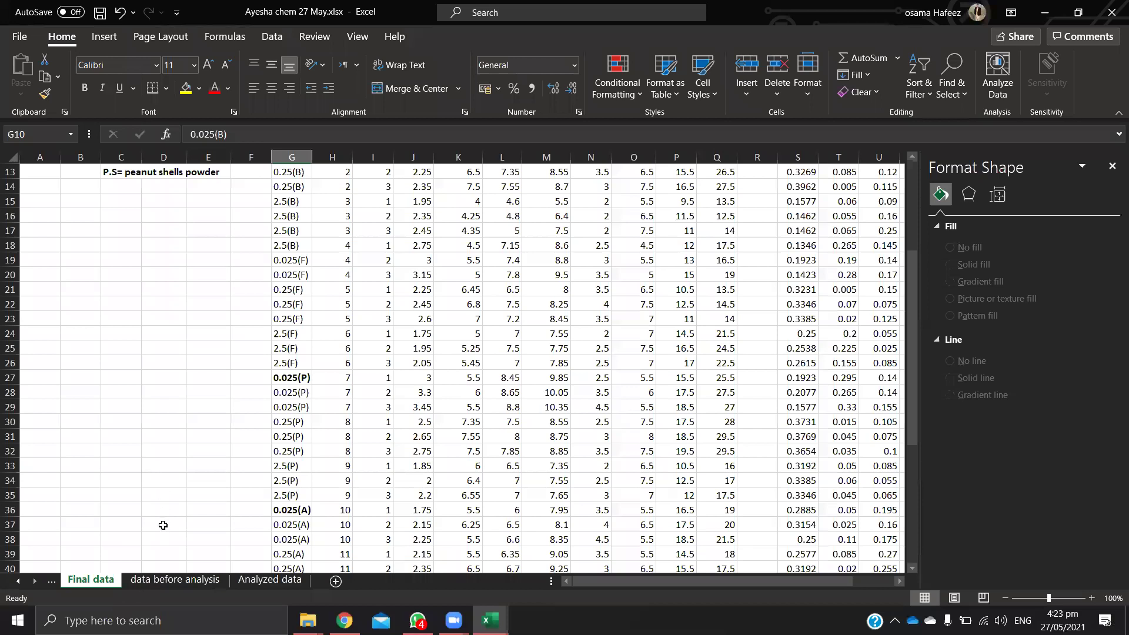
Step: On the Analyzed data sheet, fill the NL1 table's Column1 with the labels T1 to T16 and centre them
{"action": "left_click", "coordinate": [175, 580]}
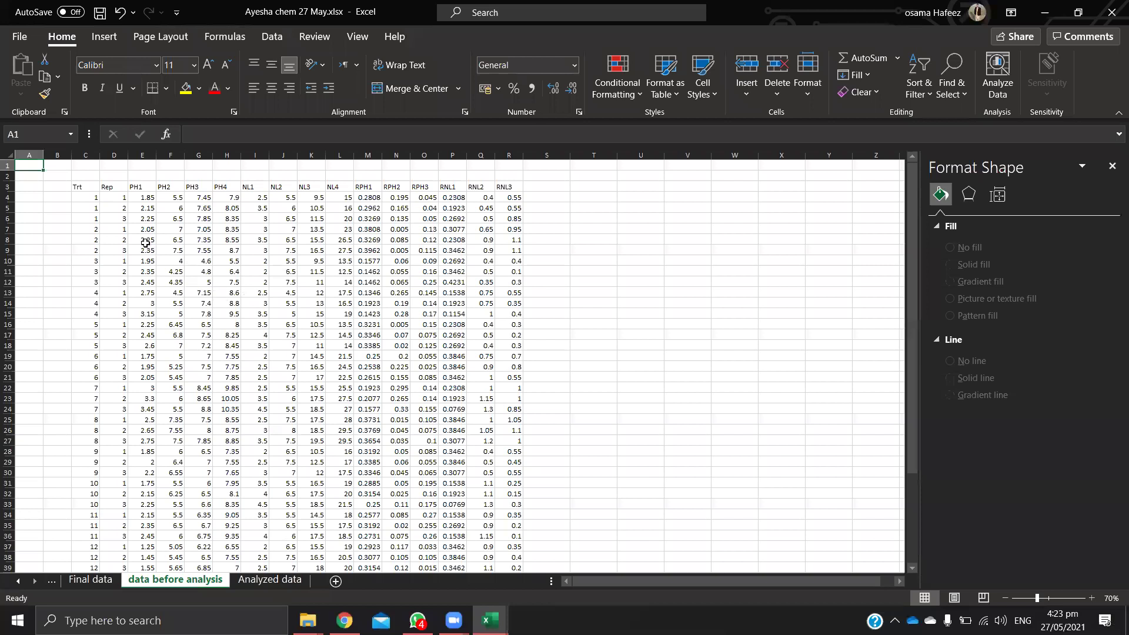
{"action": "key", "text": "ctrl+Page_Down"}
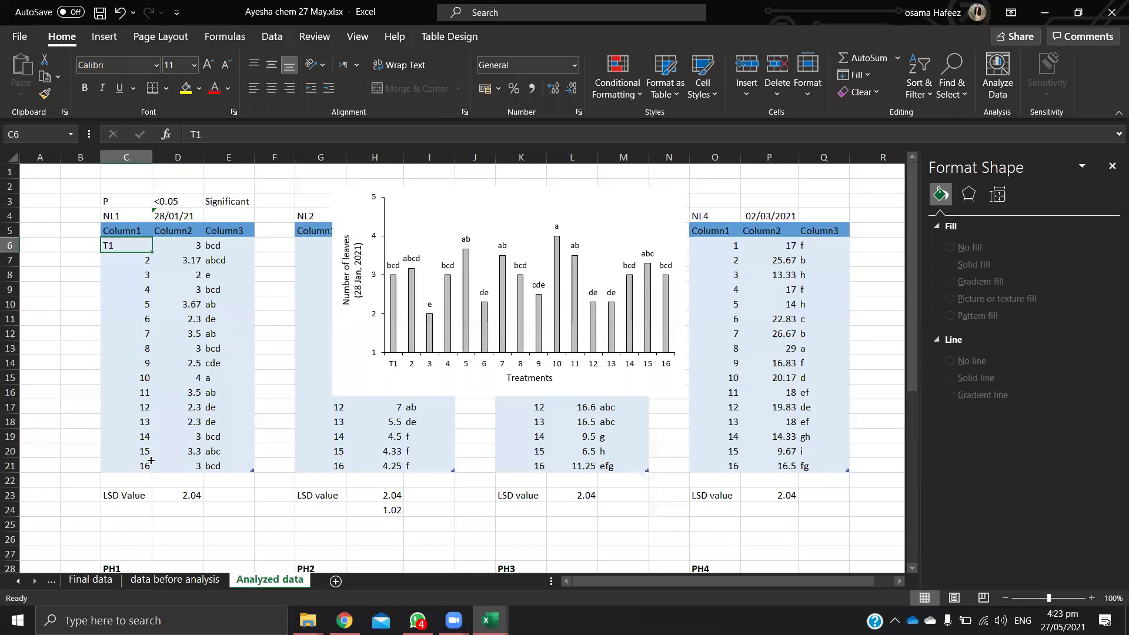
{"action": "left_click_drag", "start_coordinate": [148, 472], "coordinate": [150, 473]}
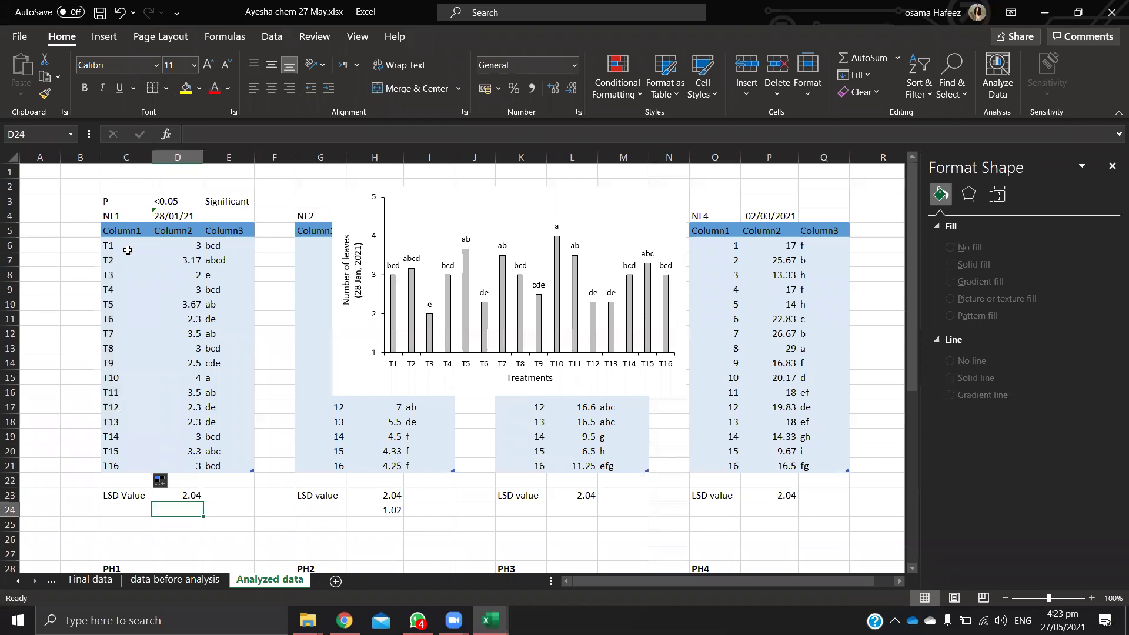
{"action": "left_click", "coordinate": [266, 87]}
{"action": "left_click", "coordinate": [167, 333]}
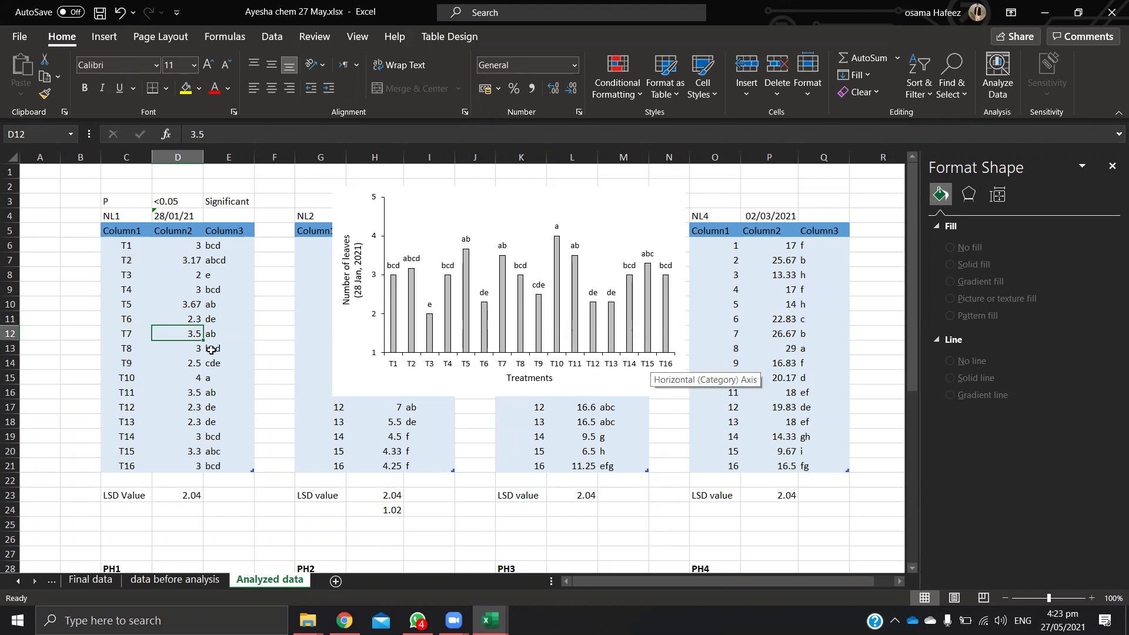
Step: Try "Aloevera 1%" as the first treatment label in the NL1 table, and undo the entry
{"action": "left_click", "coordinate": [122, 246]}
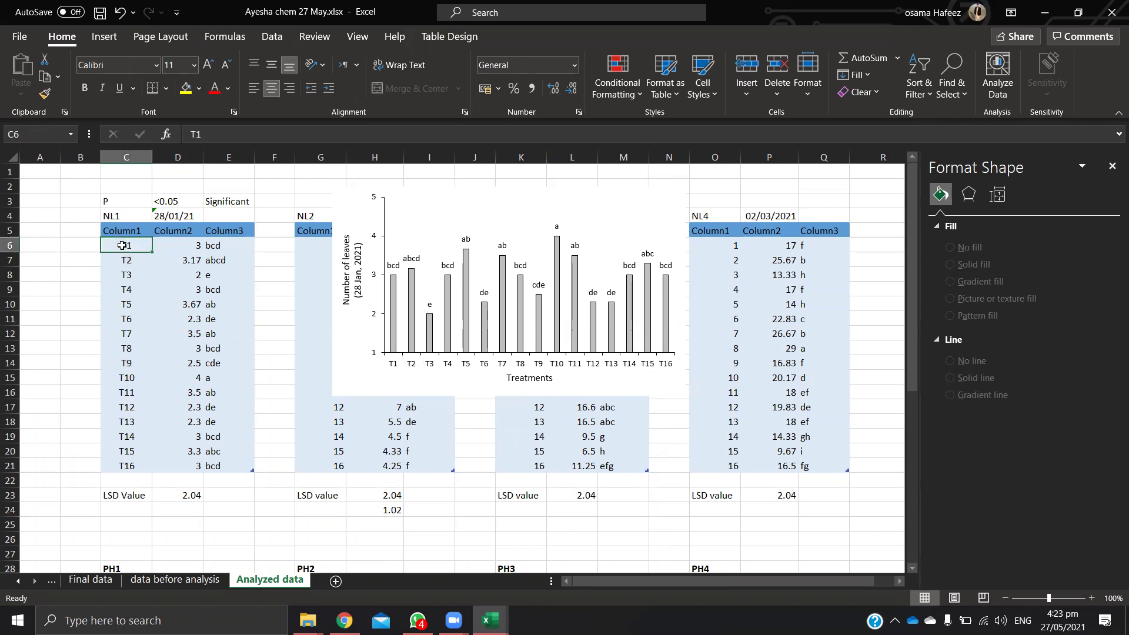
{"action": "type", "text": "Al"}
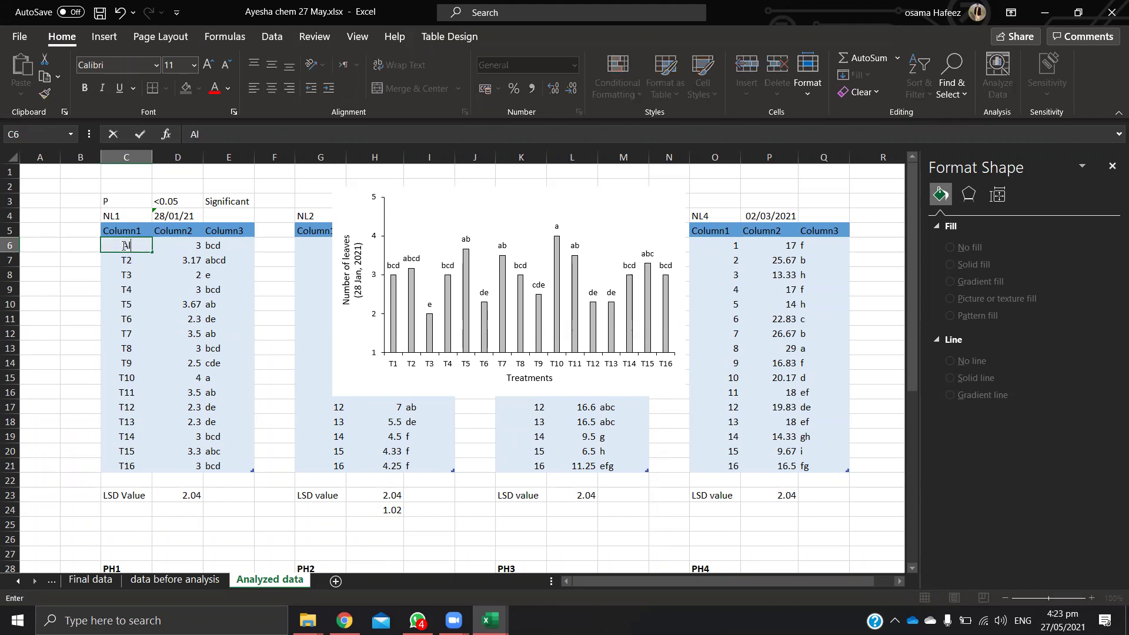
{"action": "type", "text": "oevera 1%"}
{"action": "key", "text": "Return"}
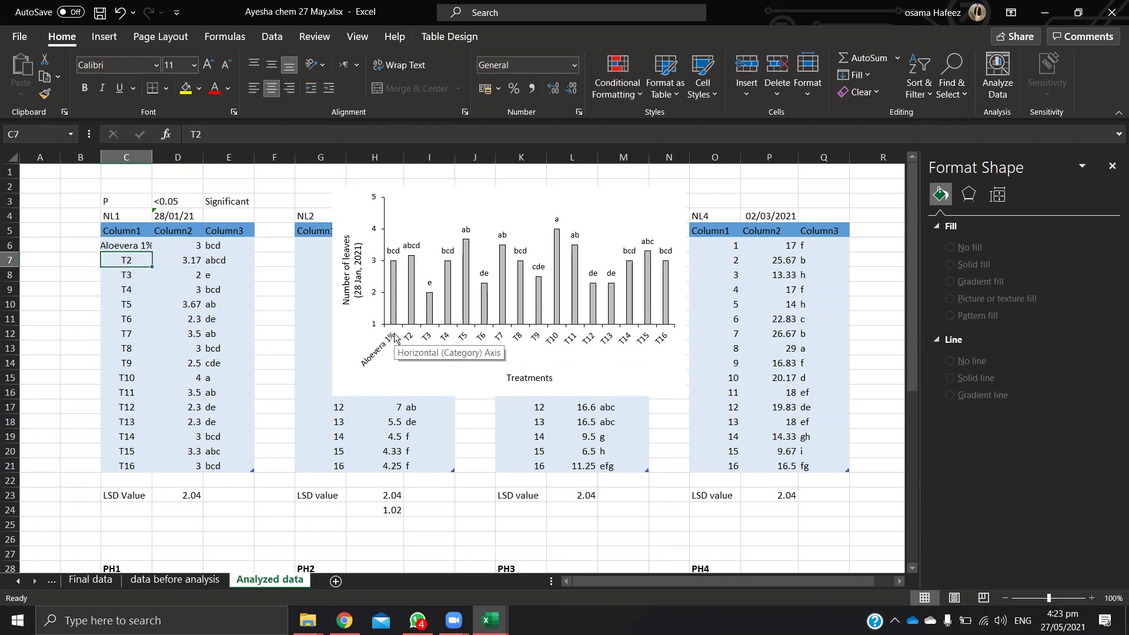
{"action": "key", "text": "ctrl+z"}
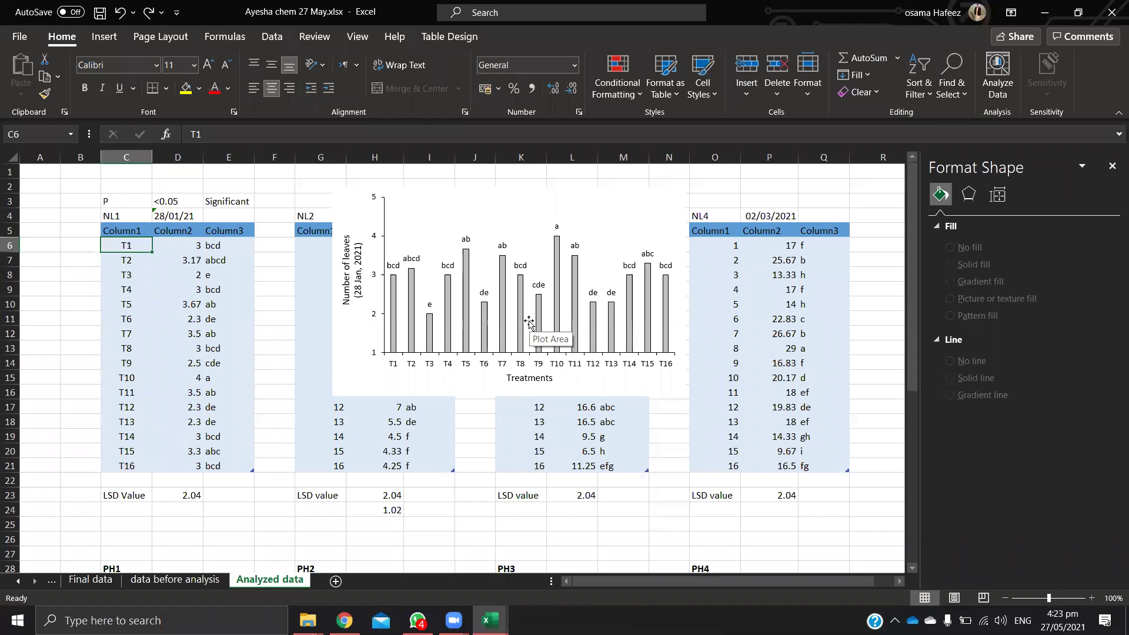
Step: Move the leaf-number chart directly below the NL1 and NL2 tables, starting at row 22
{"action": "left_click", "coordinate": [346, 377]}
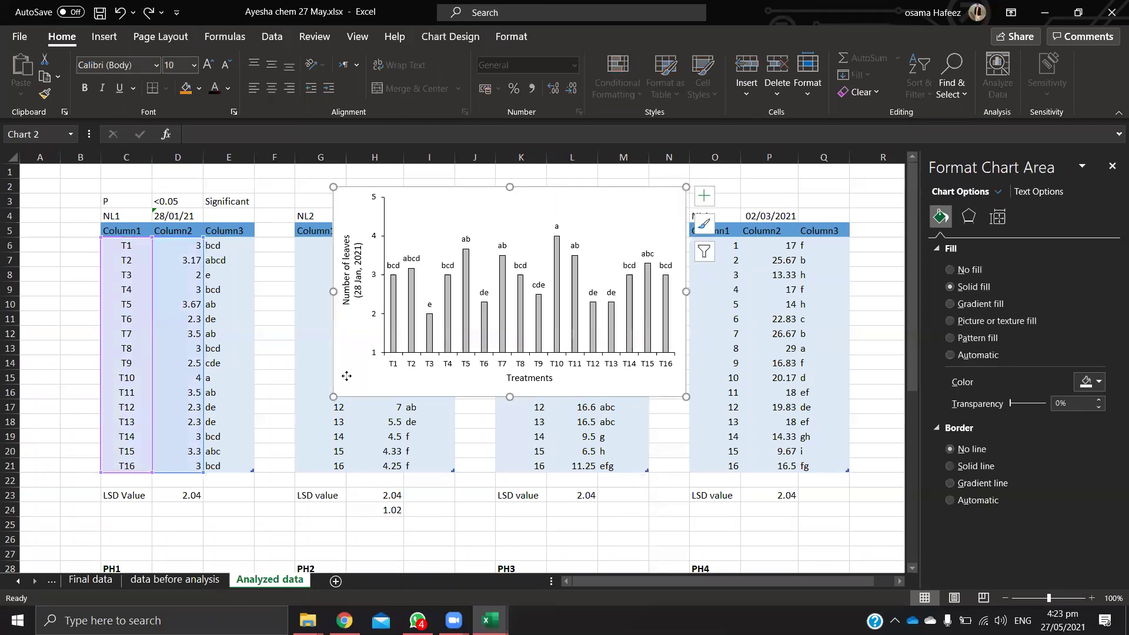
{"action": "key", "text": "ctrl+y"}
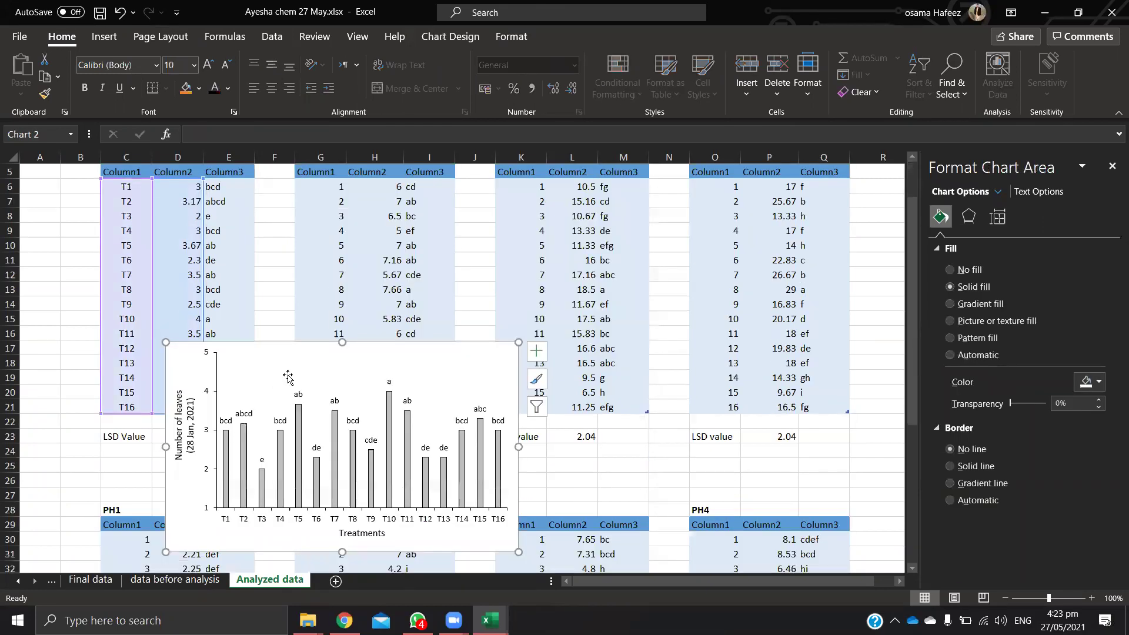
{"action": "scroll", "coordinate": [180, 407], "scroll_direction": "down", "scroll_amount": 1, "text": "ctrl"}
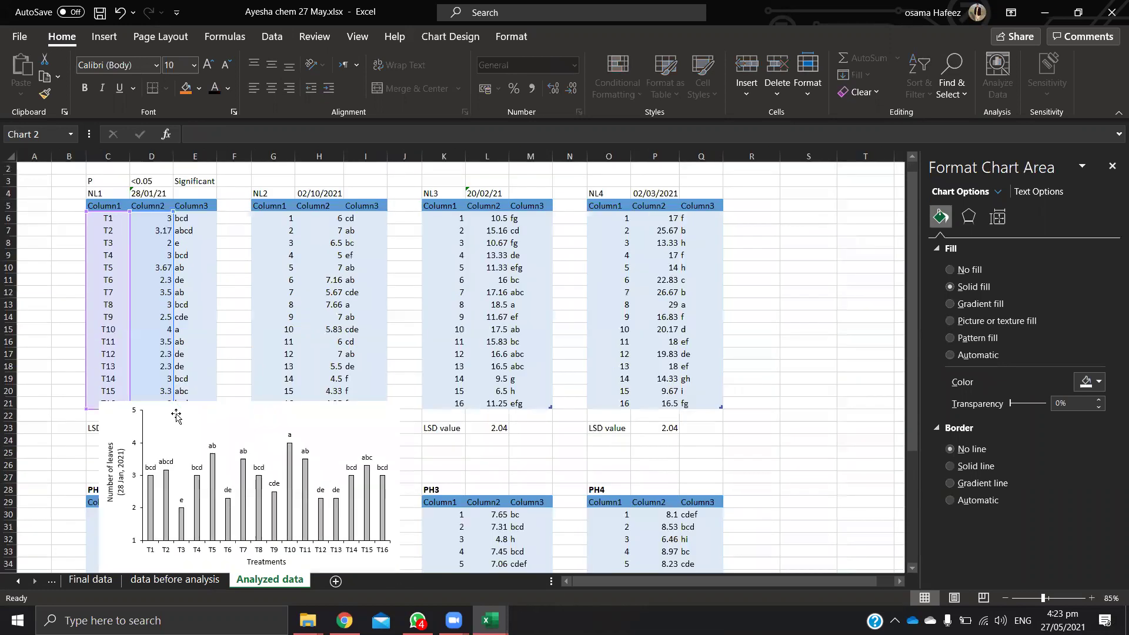
{"action": "left_click_drag", "start_coordinate": [177, 416], "coordinate": [164, 425]}
Step: Paste a copy of the chart and place it beside the original, level with its upper edge
{"action": "right_click", "coordinate": [464, 452]}
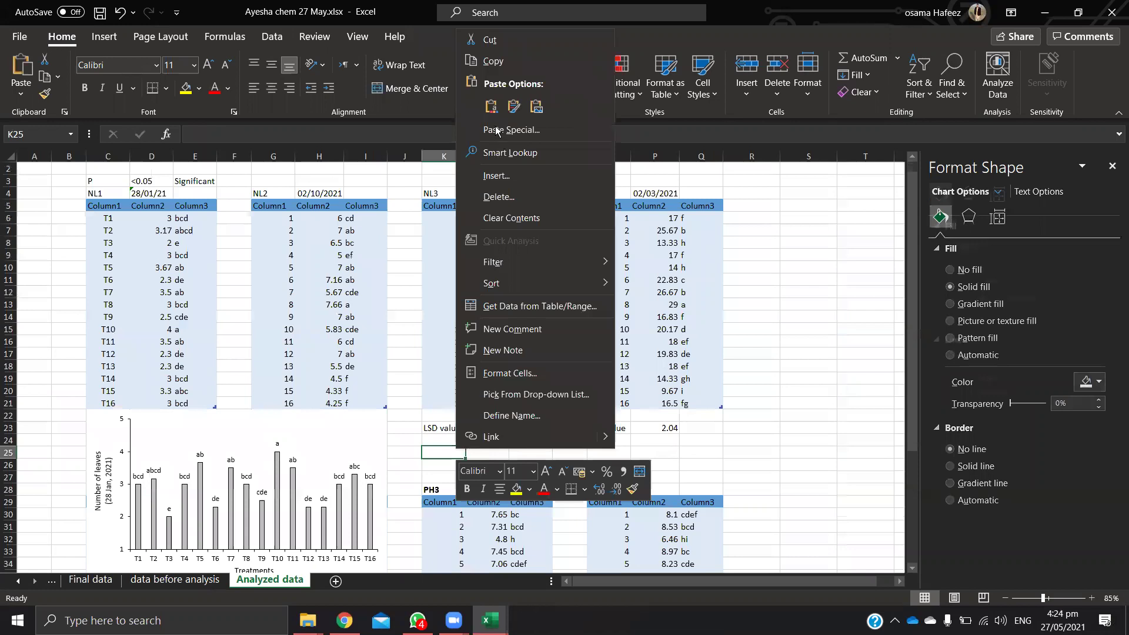
{"action": "left_click", "coordinate": [435, 452]}
{"action": "key", "text": "ctrl+v"}
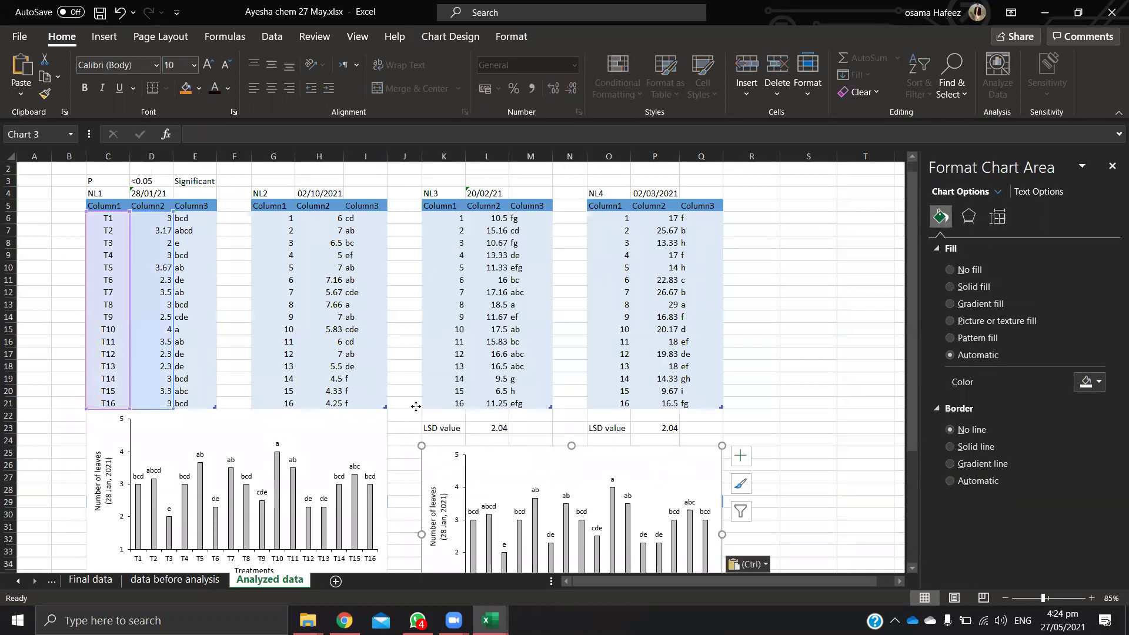
{"action": "left_click_drag", "start_coordinate": [416, 406], "coordinate": [417, 416]}
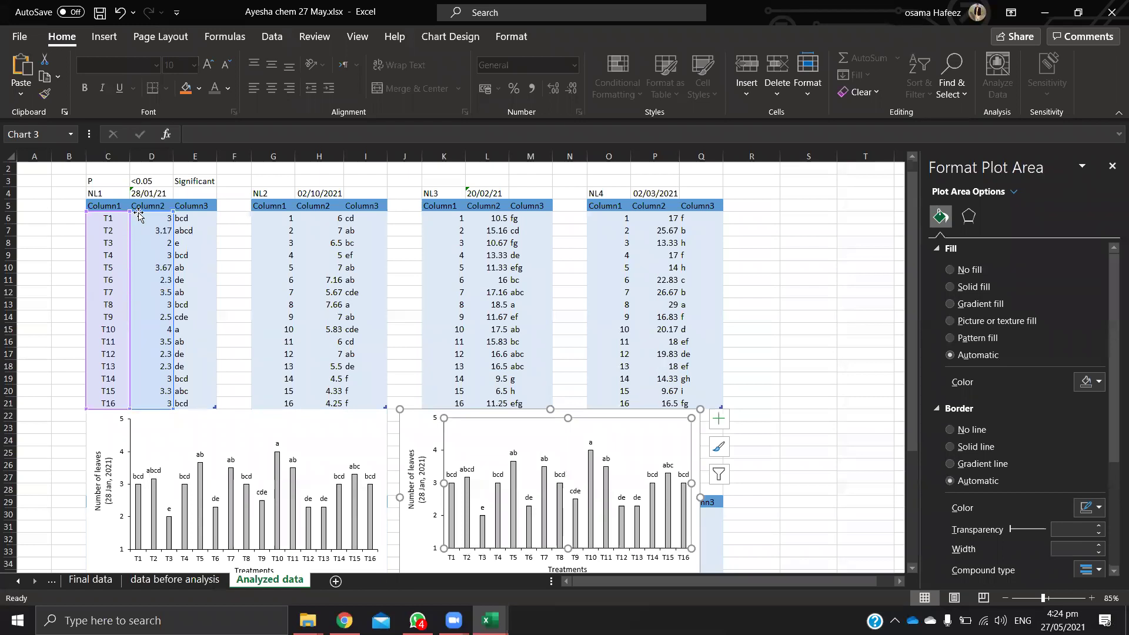
Step: Shift the copied chart's values to the NL2 range H6:H21 and reset its vertical axis minimum and maximum to automatic
{"action": "left_click_drag", "start_coordinate": [142, 214], "coordinate": [317, 217]}
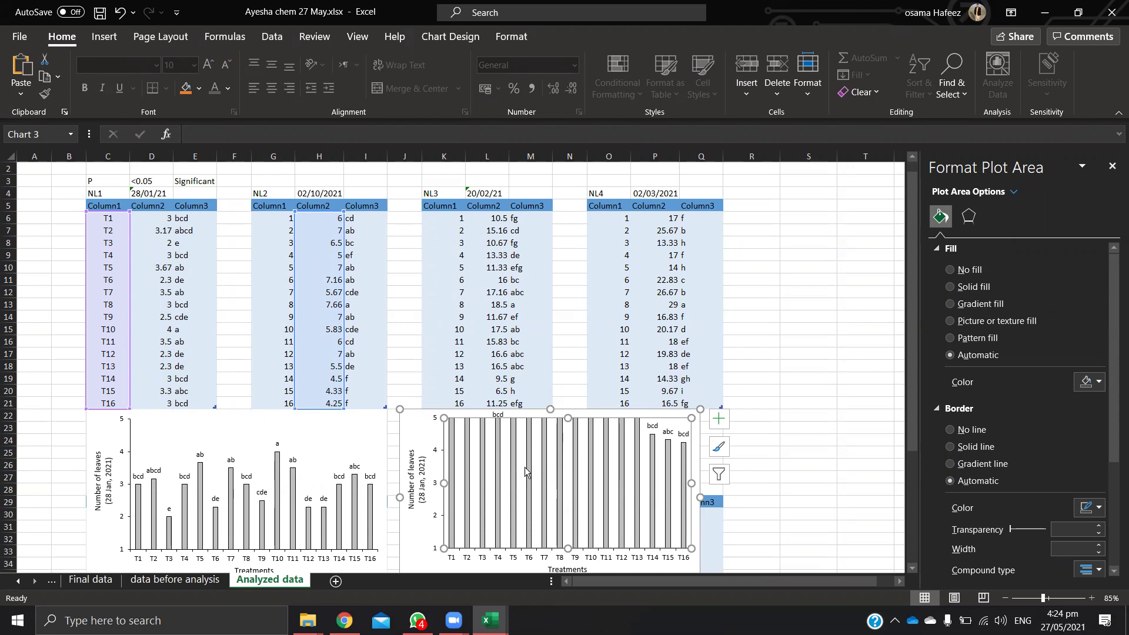
{"action": "left_click", "coordinate": [434, 451]}
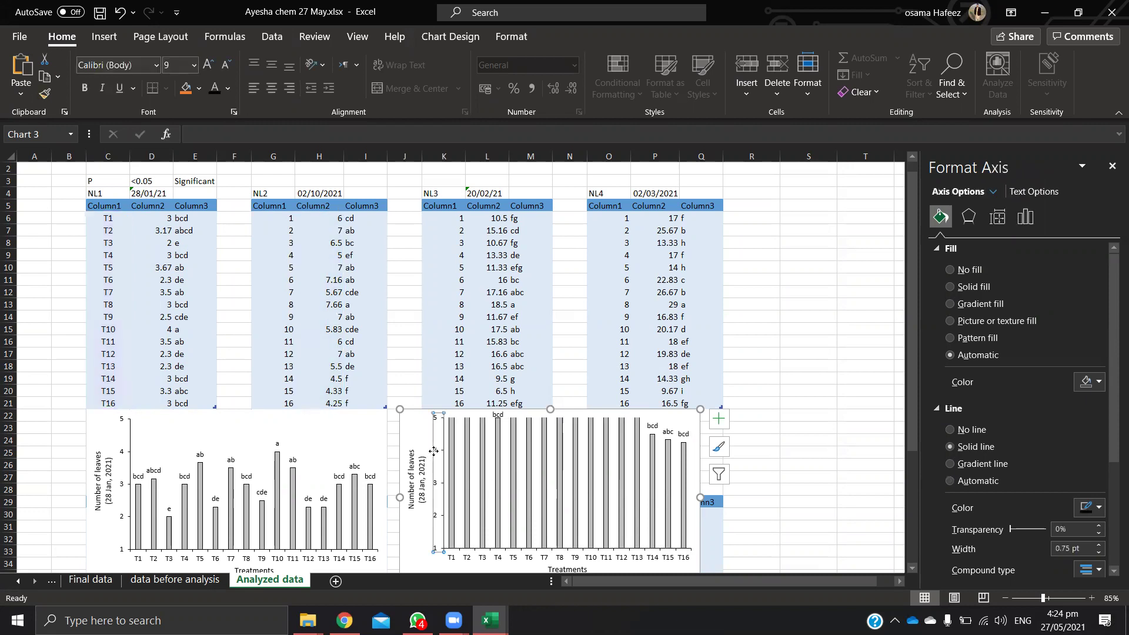
{"action": "left_click", "coordinate": [1022, 218]}
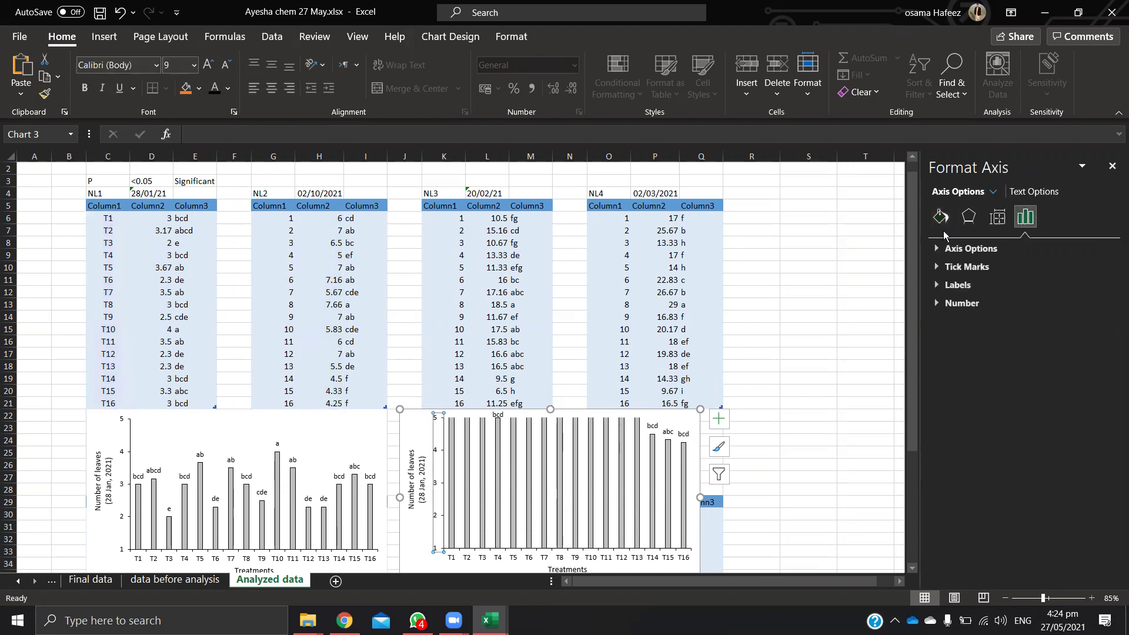
{"action": "left_click", "coordinate": [976, 248]}
{"action": "left_click", "coordinate": [1087, 283]}
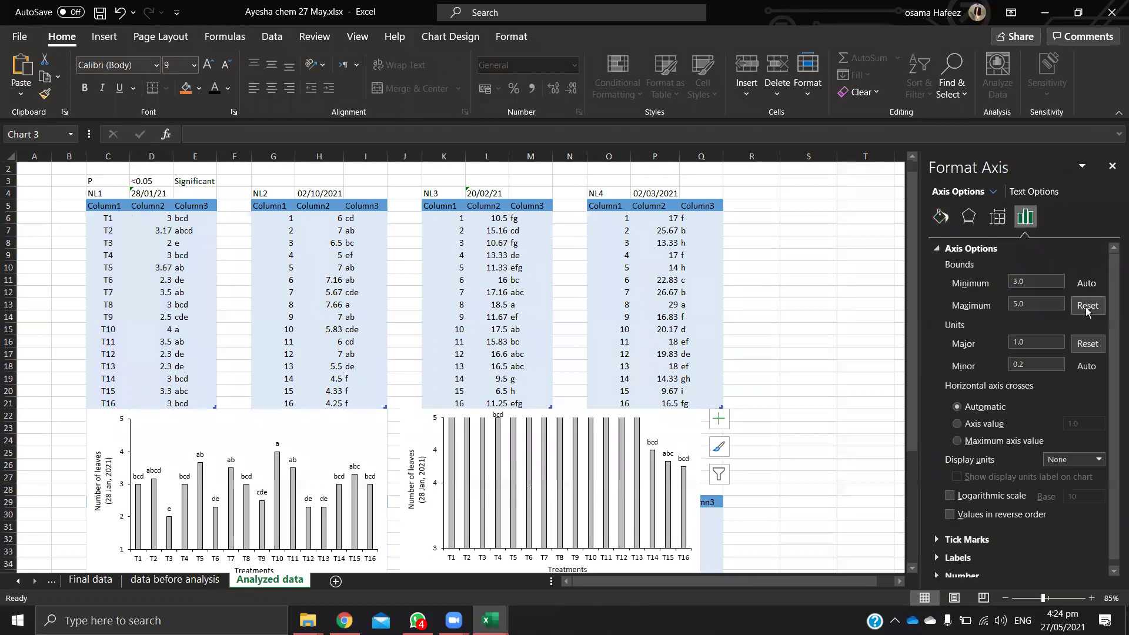
{"action": "left_click", "coordinate": [1086, 306]}
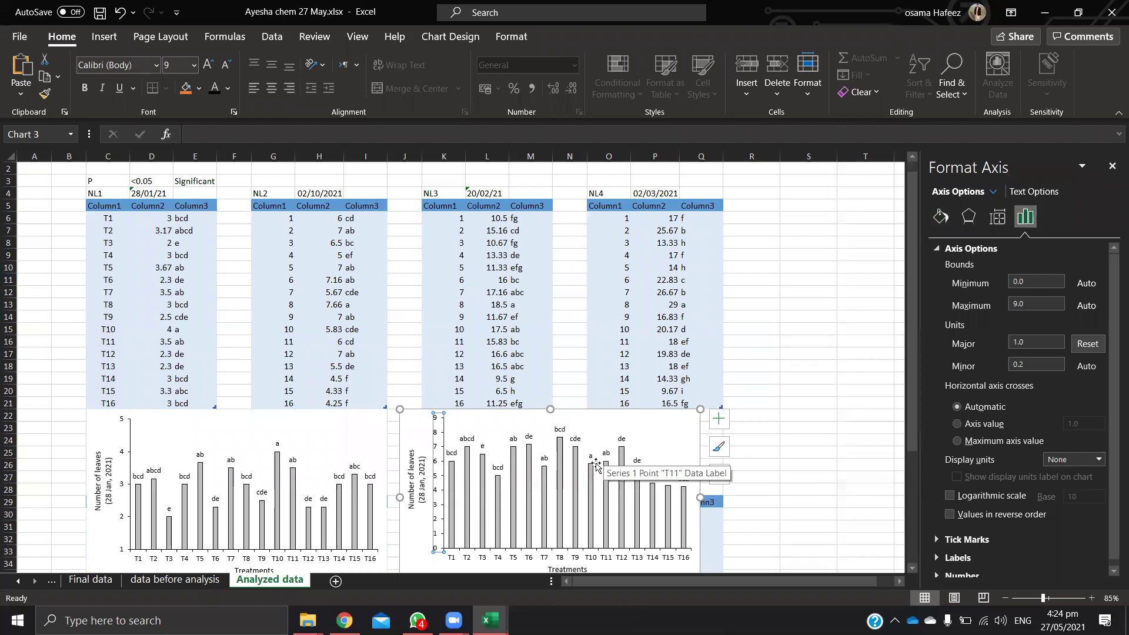
Step: Move the NL2 chart up beside the NL2 table, over the NL3 and NL4 tables
{"action": "left_click", "coordinate": [818, 474]}
{"action": "left_click", "coordinate": [448, 423]}
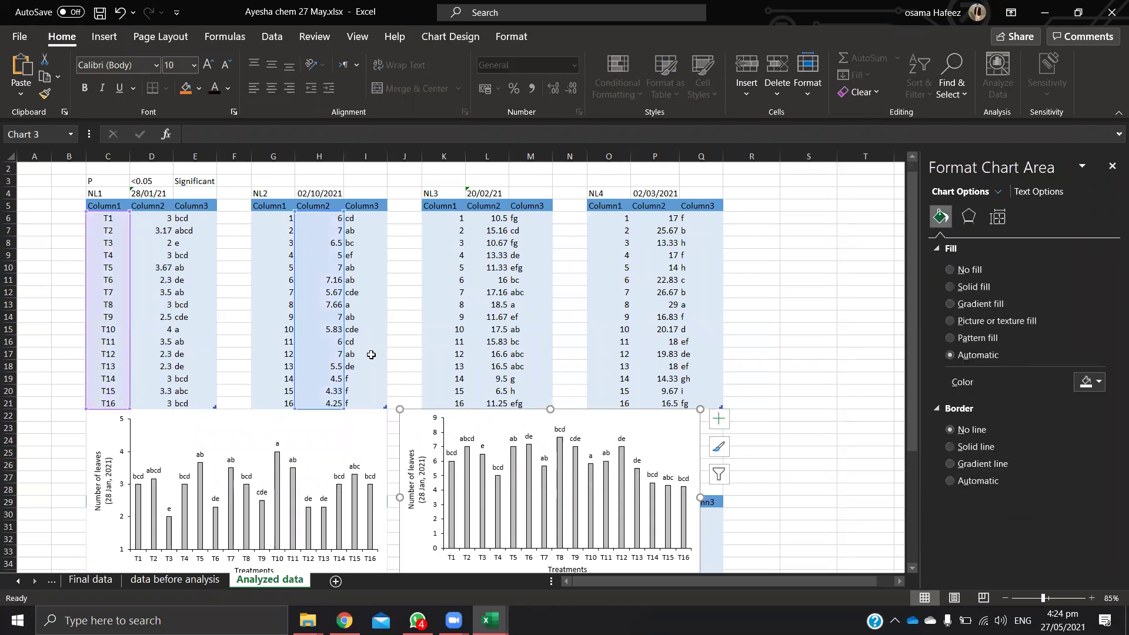
{"action": "left_click_drag", "start_coordinate": [403, 415], "coordinate": [381, 245]}
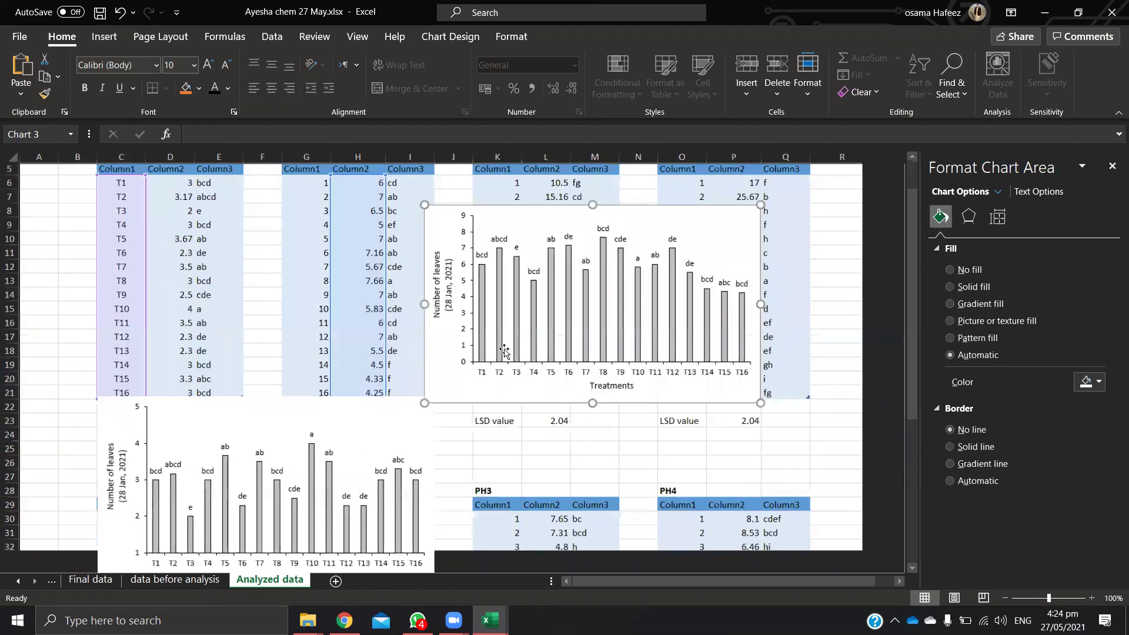
{"action": "scroll", "coordinate": [586, 353], "scroll_direction": "up", "scroll_amount": 4}
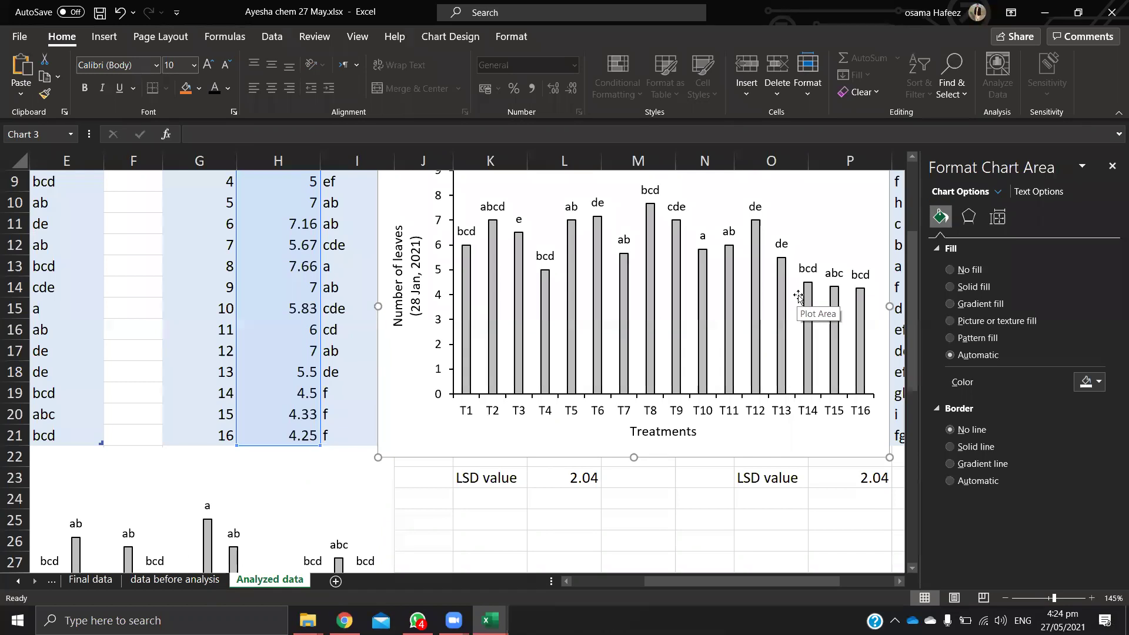
Step: Set the minimum bound of the NL2 chart's vertical axis to 4
{"action": "left_click", "coordinate": [438, 295]}
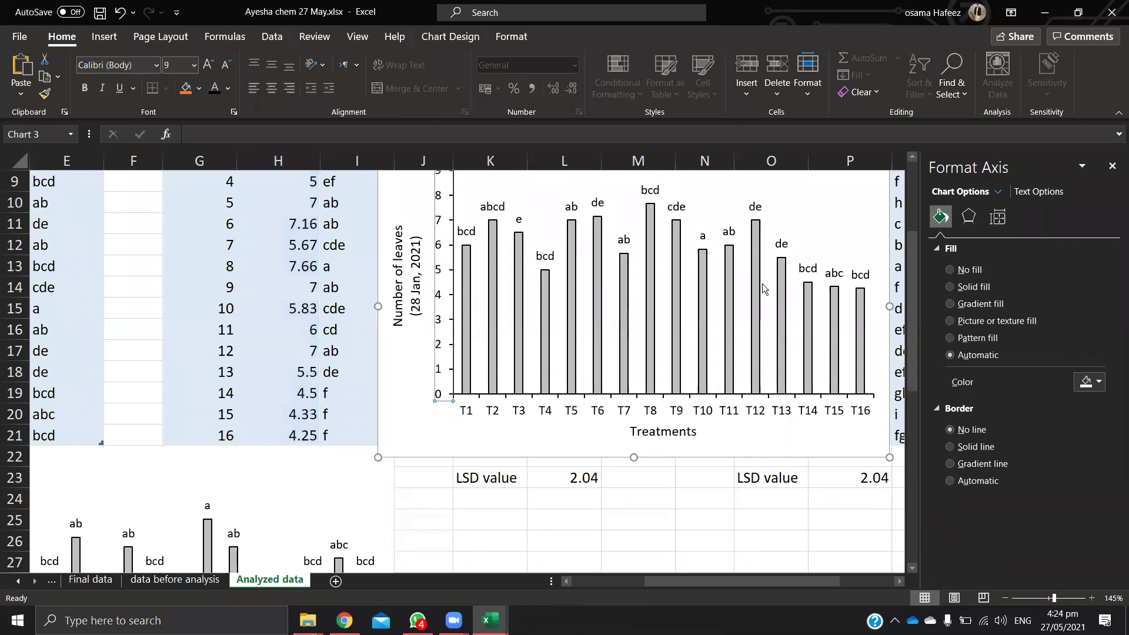
{"action": "left_click", "coordinate": [1025, 217]}
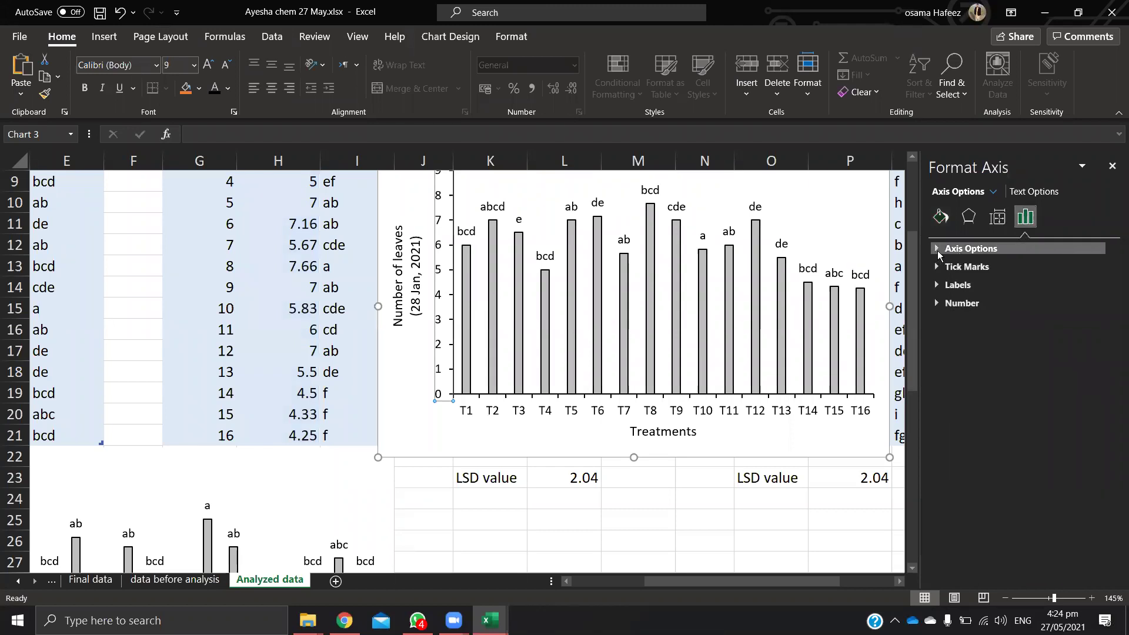
{"action": "left_click", "coordinate": [939, 249]}
{"action": "double_click", "coordinate": [1028, 283]}
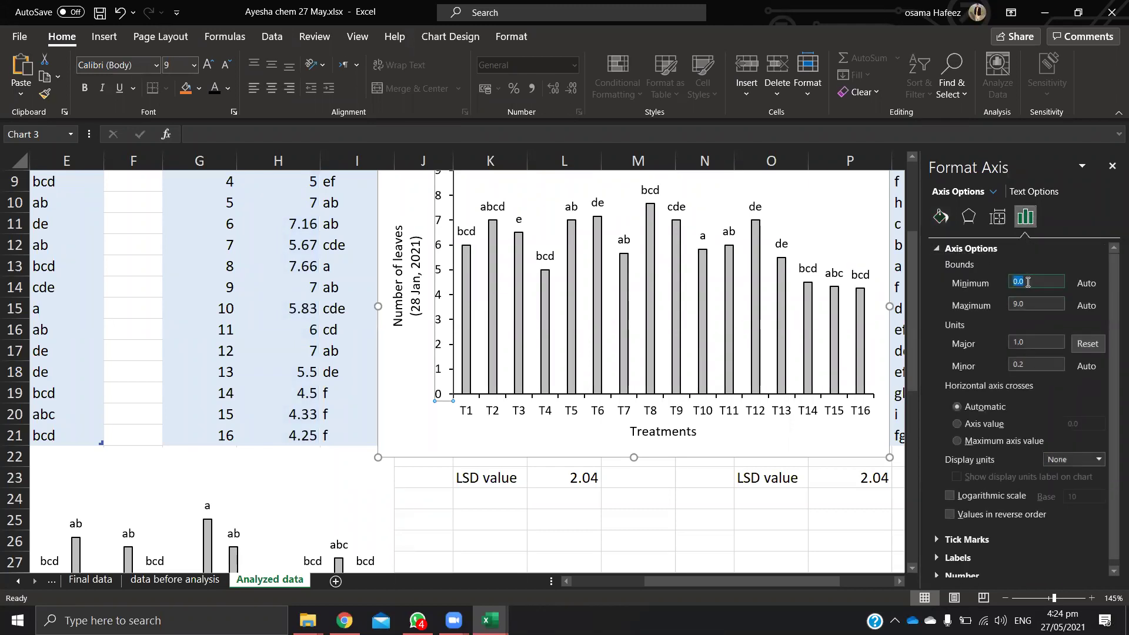
{"action": "type", "text": "4"}
{"action": "key", "text": "Return"}
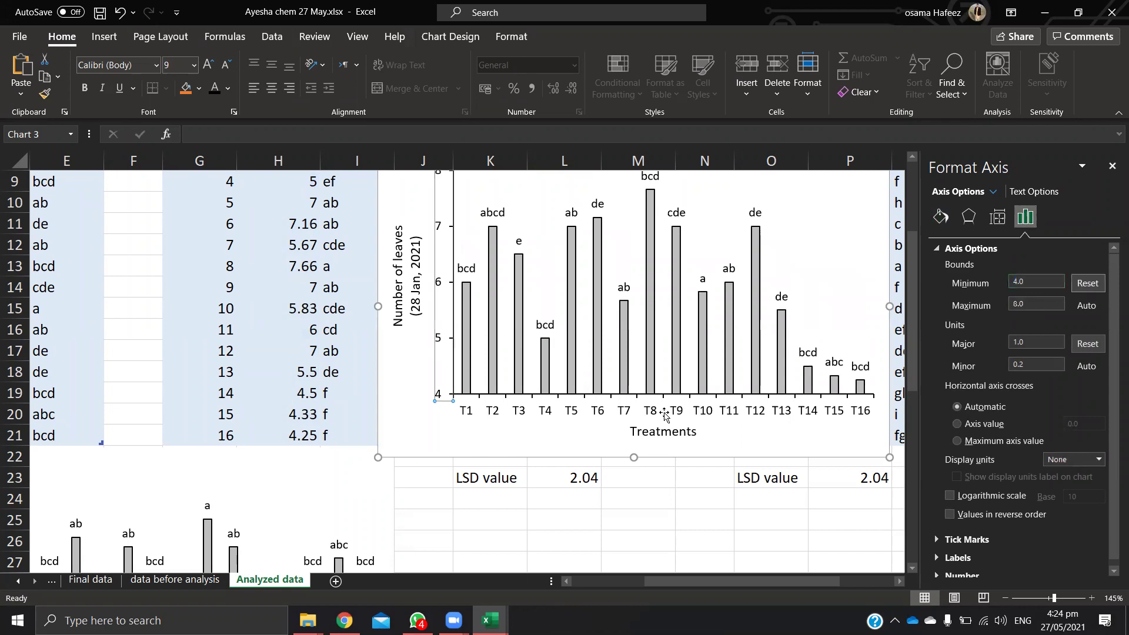
{"action": "scroll", "coordinate": [666, 424], "scroll_direction": "down", "scroll_amount": 1}
{"action": "scroll", "coordinate": [665, 425], "scroll_direction": "up", "scroll_amount": 3}
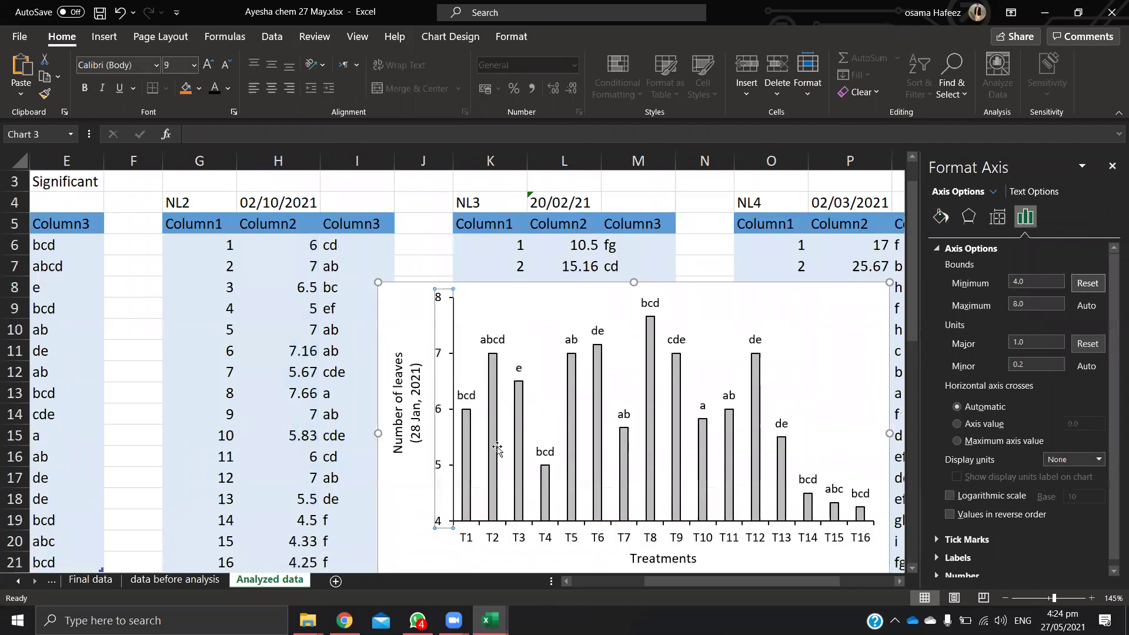
{"action": "scroll", "coordinate": [750, 487], "scroll_direction": "down", "scroll_amount": 1}
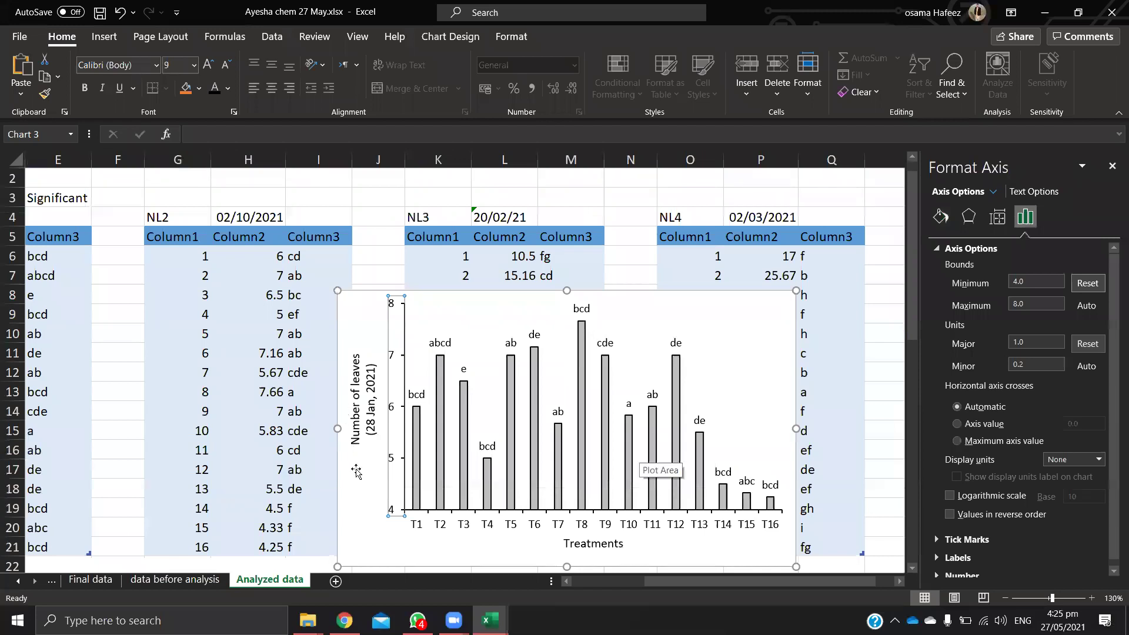
Step: Change the NL2 chart's data label range to the significance letters in I6:I21 of the Analyzed data sheet
{"action": "left_click", "coordinate": [397, 519]}
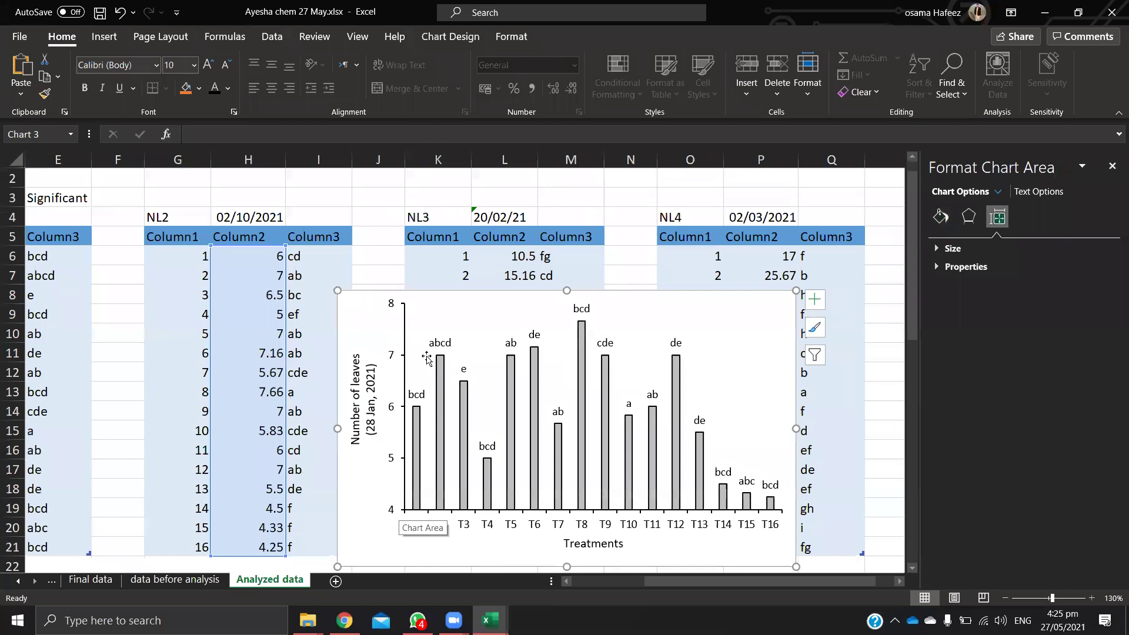
{"action": "left_click", "coordinate": [369, 388]}
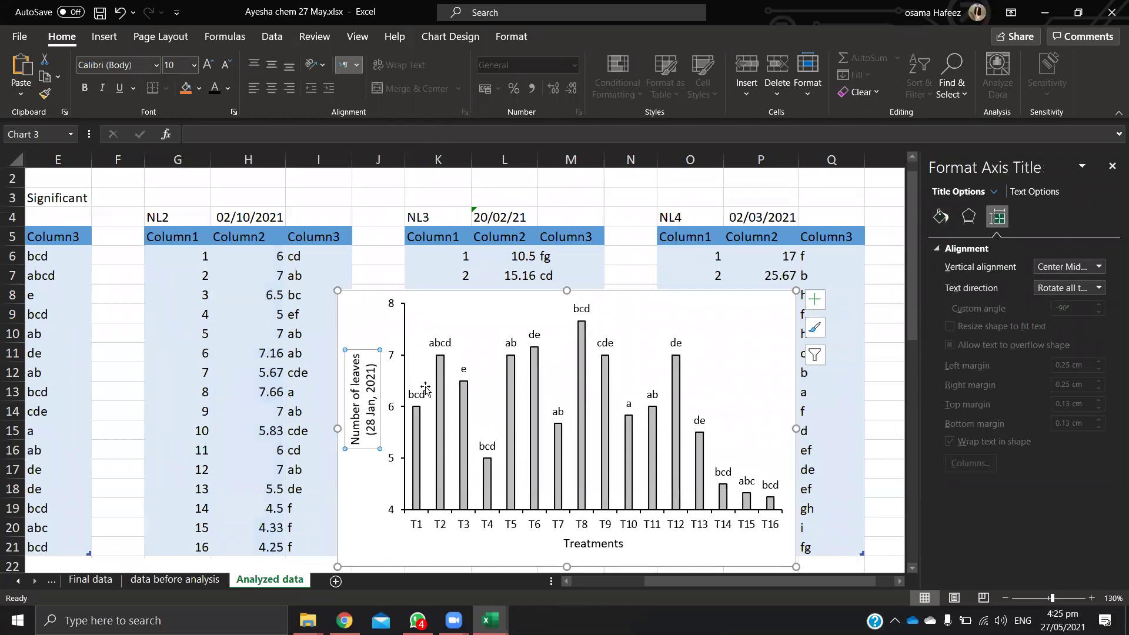
{"action": "left_click", "coordinate": [416, 392]}
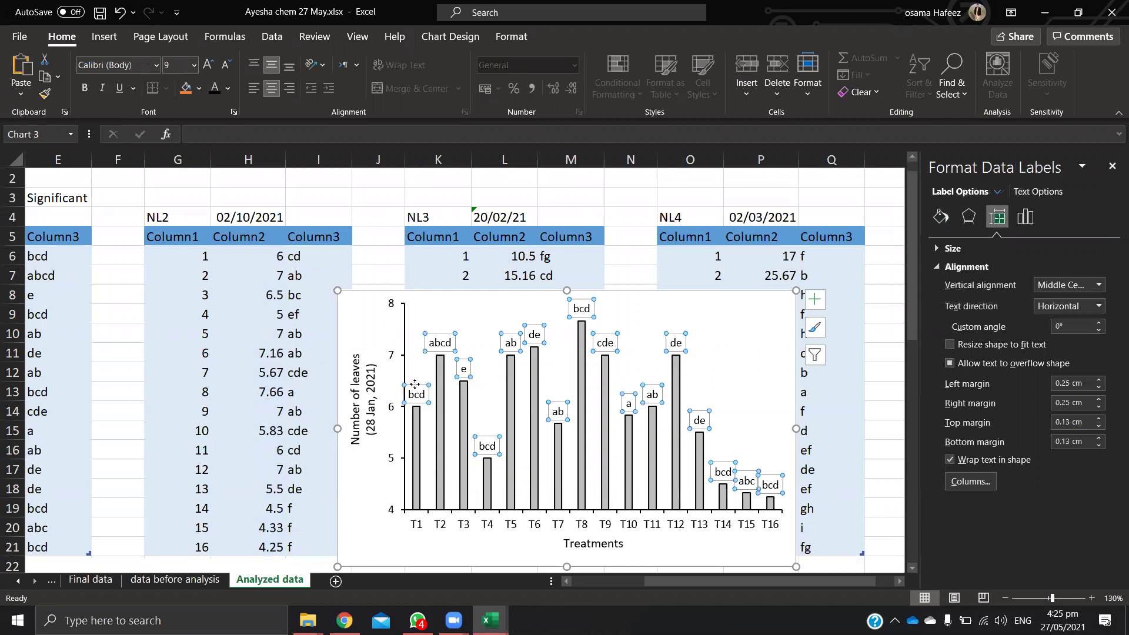
{"action": "left_click", "coordinate": [1025, 217]}
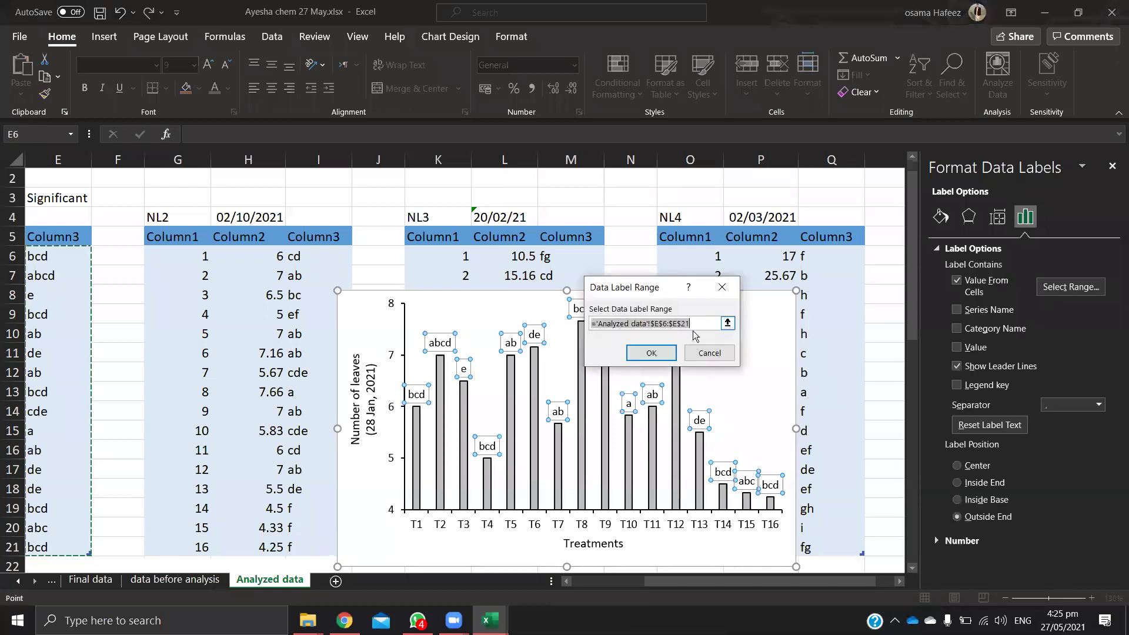
{"action": "key", "text": "BackSpace"}
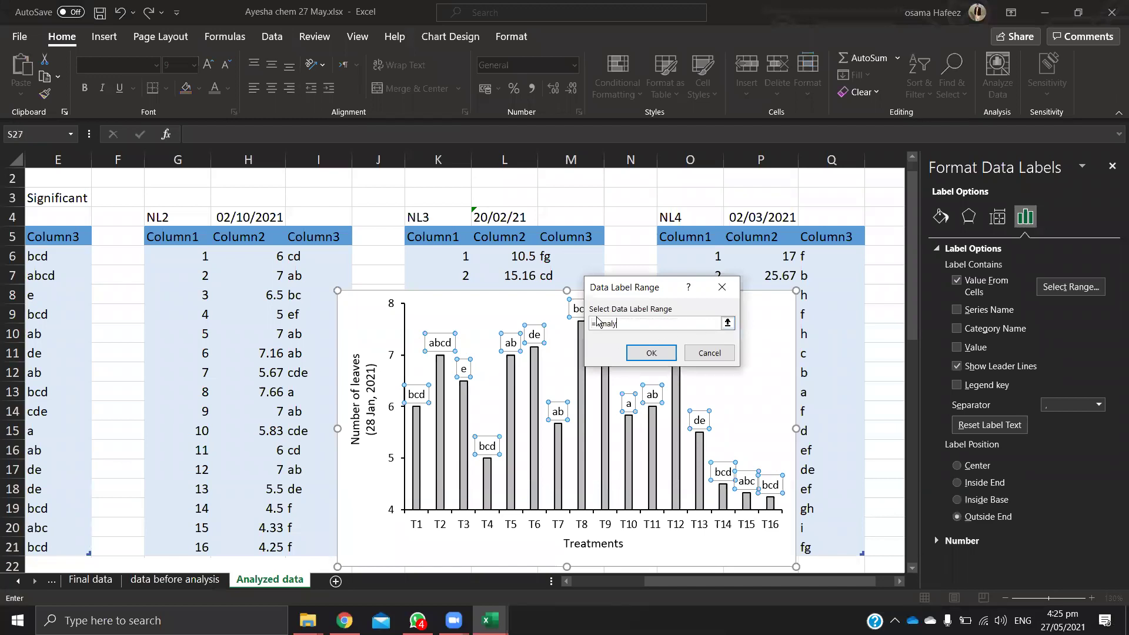
{"action": "left_click_drag", "start_coordinate": [318, 256], "coordinate": [299, 554]}
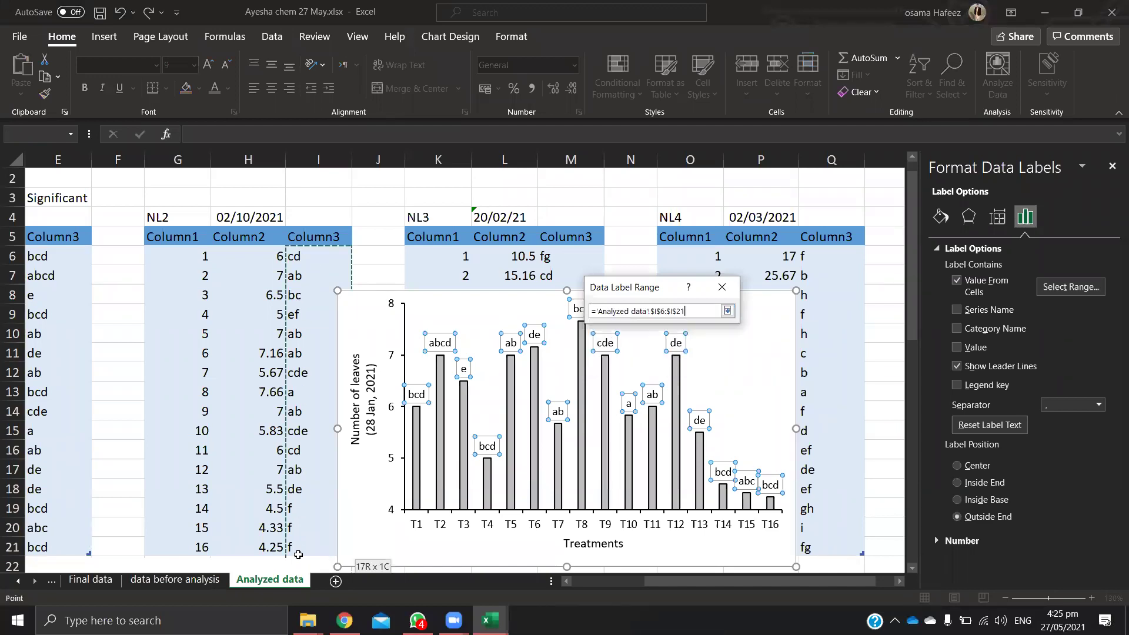
{"action": "key", "text": "Return"}
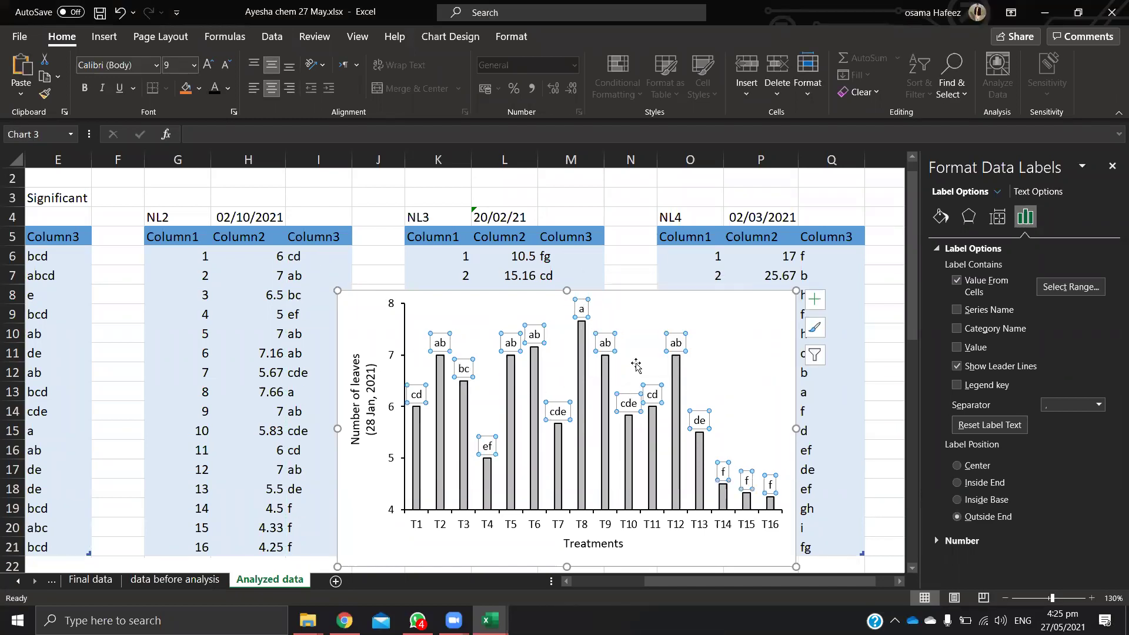
Step: Move the NL2 chart below the NL tables so it sits directly beside the NL1 chart
{"action": "left_click", "coordinate": [873, 502]}
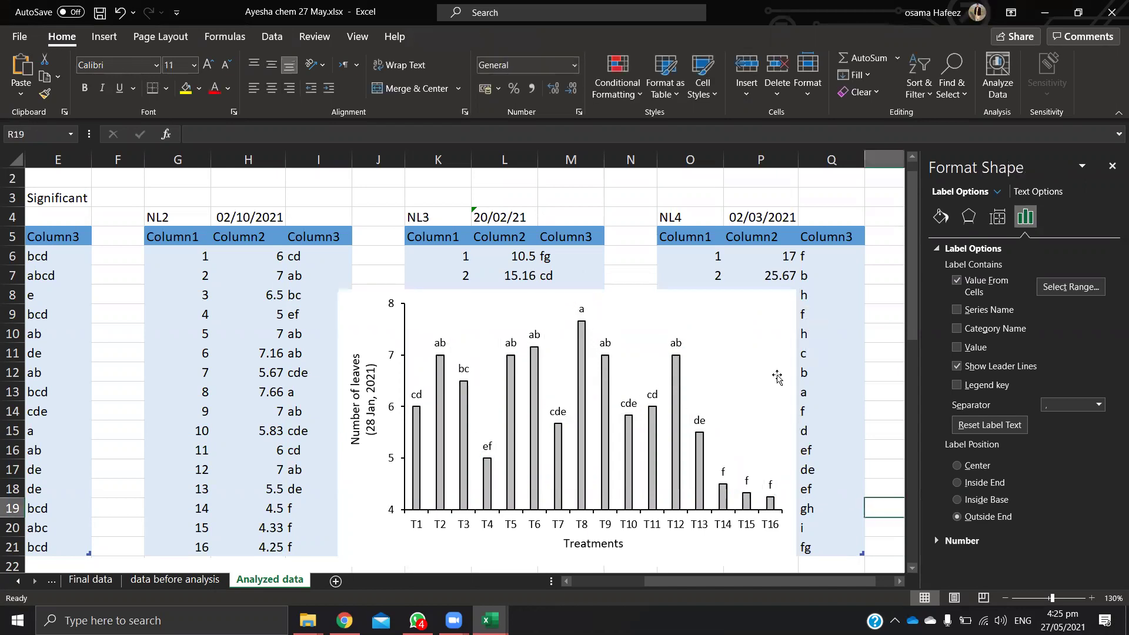
{"action": "scroll", "coordinate": [486, 410], "scroll_direction": "down", "scroll_amount": 2}
{"action": "scroll", "coordinate": [486, 409], "scroll_direction": "down", "scroll_amount": 2}
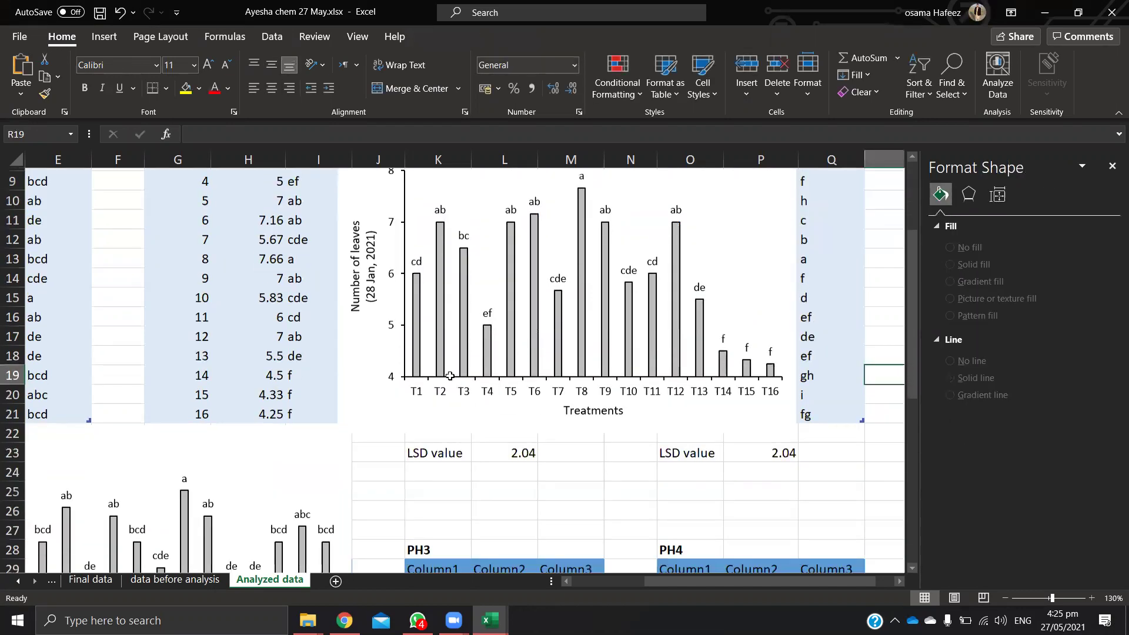
{"action": "left_click", "coordinate": [423, 339]}
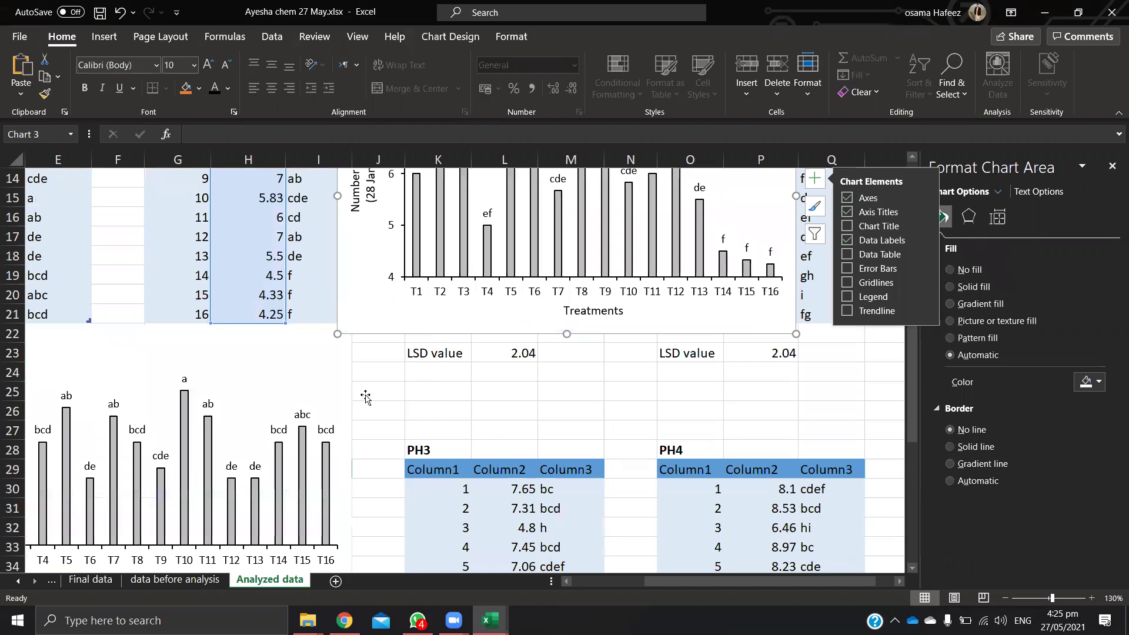
{"action": "left_click", "coordinate": [391, 398]}
{"action": "scroll", "coordinate": [398, 367], "scroll_direction": "down", "scroll_amount": 3}
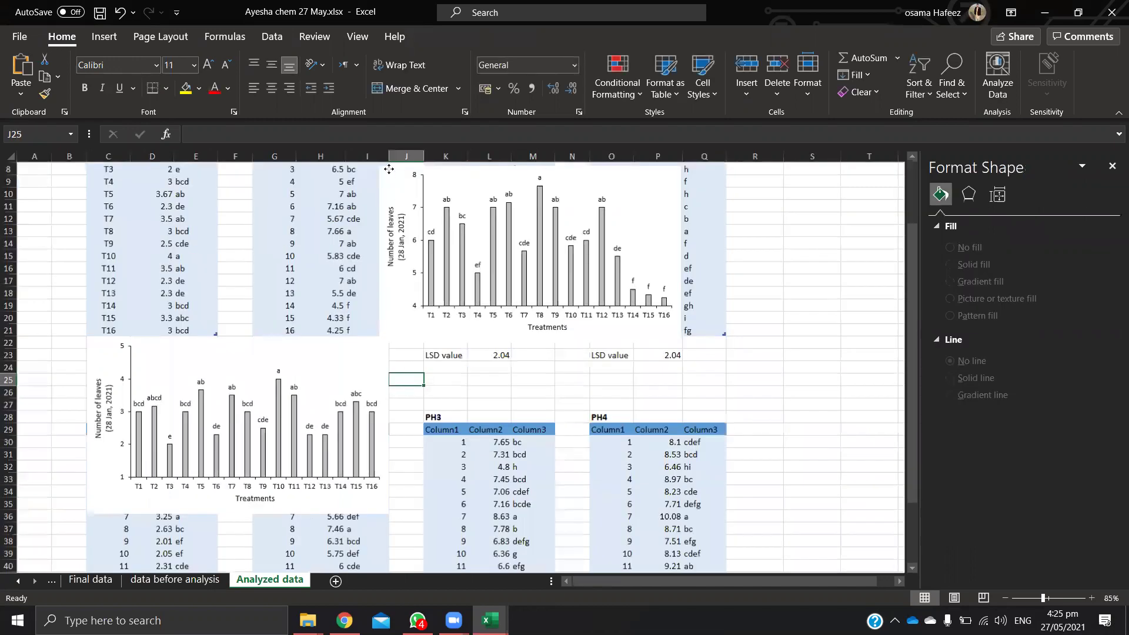
{"action": "left_click_drag", "start_coordinate": [389, 172], "coordinate": [411, 255]}
{"action": "left_click_drag", "start_coordinate": [396, 340], "coordinate": [391, 331]}
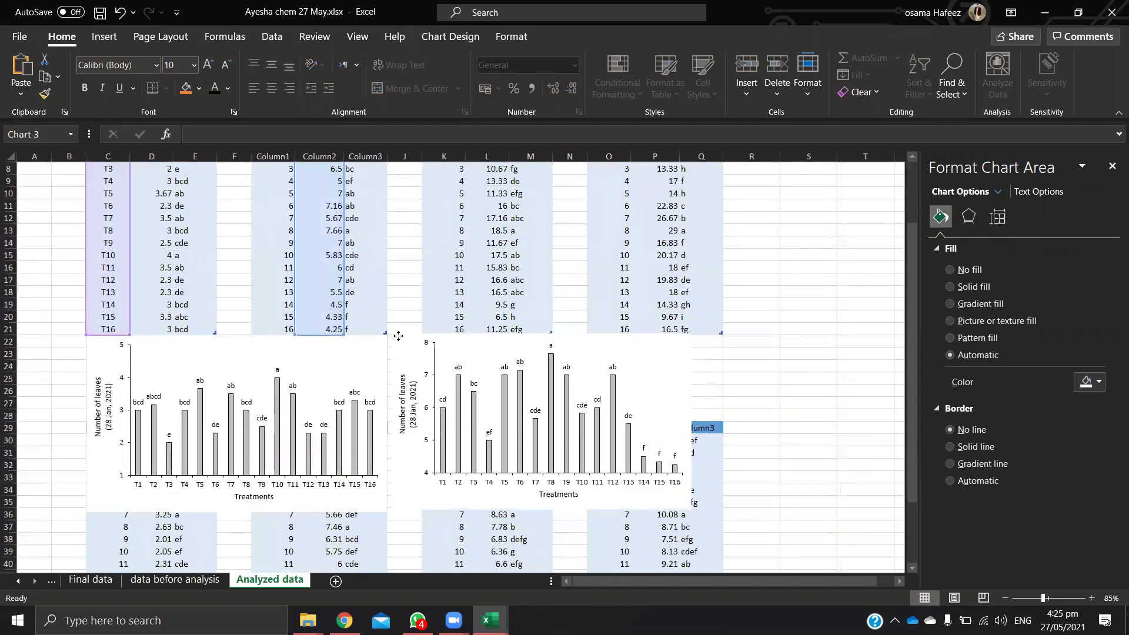
{"action": "scroll", "coordinate": [391, 355], "scroll_direction": "up", "scroll_amount": 3}
{"action": "scroll", "coordinate": [363, 391], "scroll_direction": "down", "scroll_amount": 2}
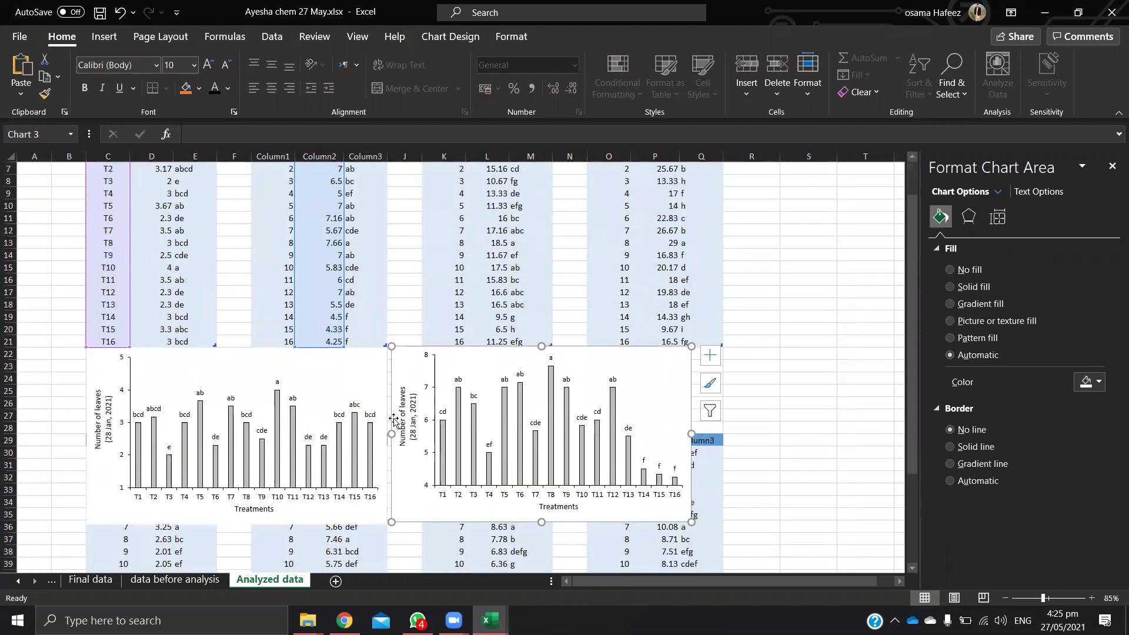
Step: Change the date in the NL2 chart's vertical axis title to 10 Feb, 2021
{"action": "left_click", "coordinate": [417, 428]}
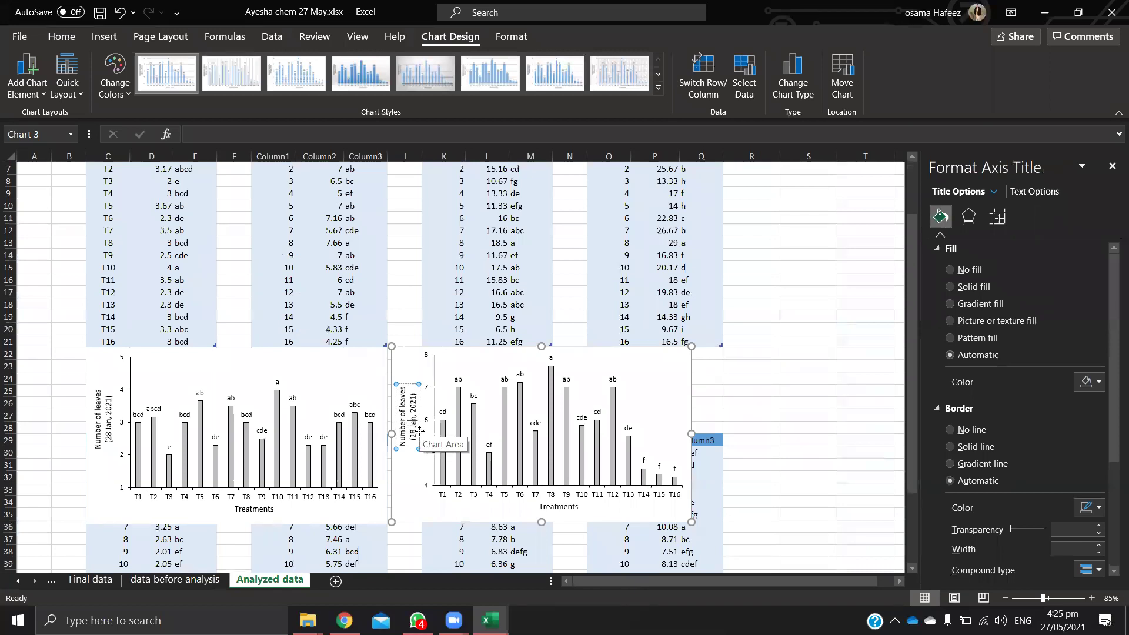
{"action": "left_click", "coordinate": [419, 431]}
{"action": "key", "text": "Delete"}
{"action": "key", "text": "Delete"}
{"action": "key", "text": "Delete"}
{"action": "key", "text": "Delete"}
{"action": "key", "text": "Delete"}
{"action": "type", "text": "0 Feb"}
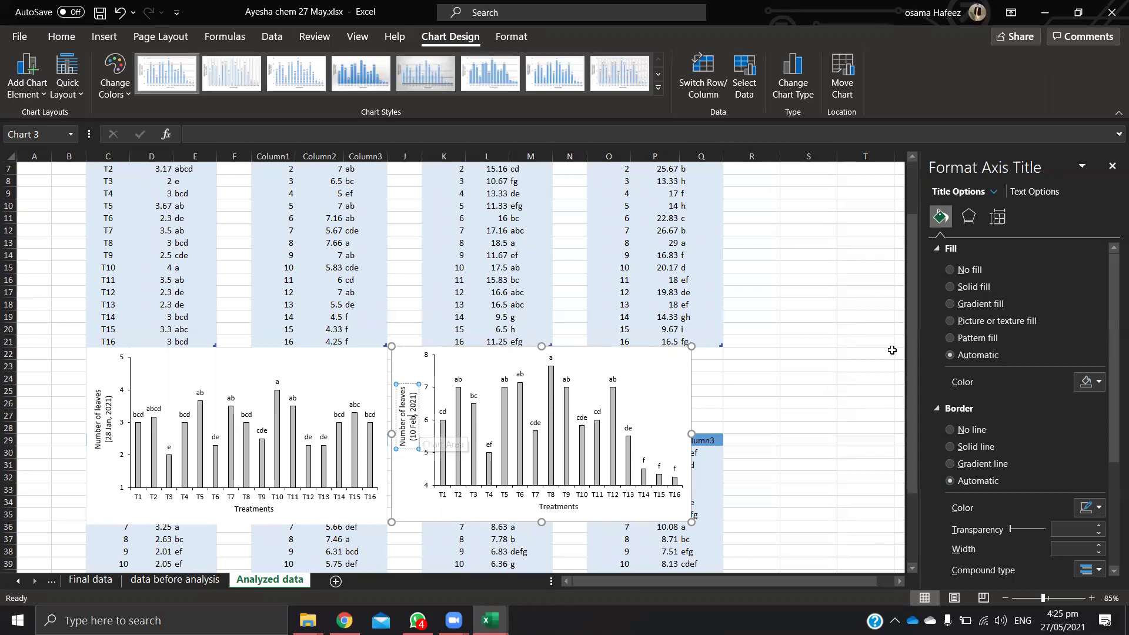
{"action": "left_click", "coordinate": [809, 353]}
Step: Try bold formatting on the horizontal and vertical axis titles of the NL2 chart and undo it
{"action": "scroll", "coordinate": [493, 411], "scroll_direction": "up", "scroll_amount": 1}
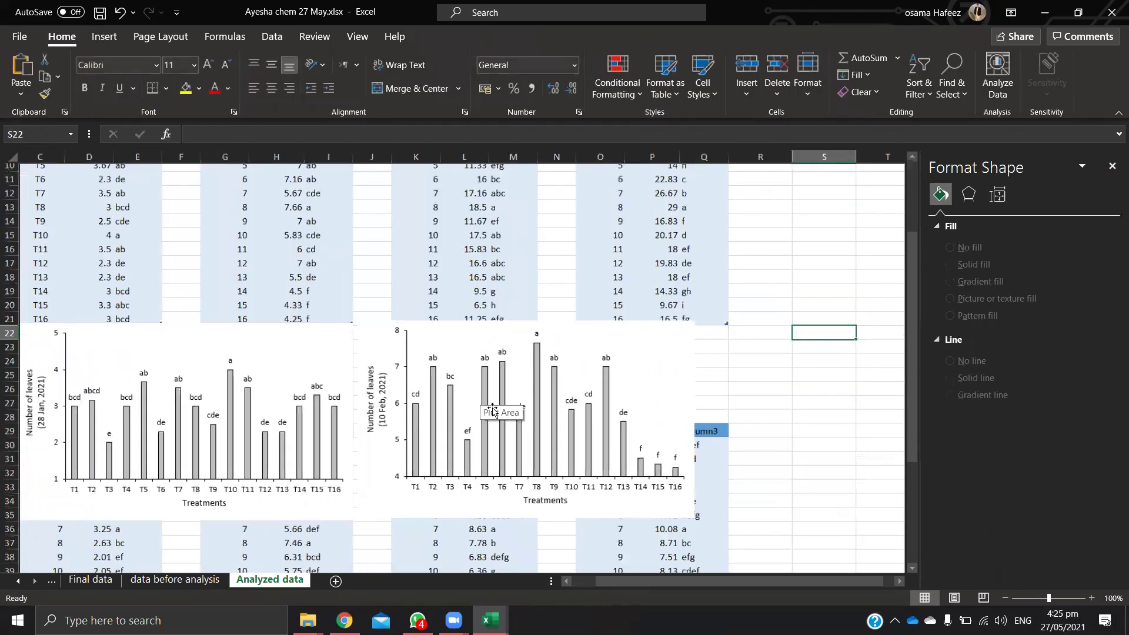
{"action": "scroll", "coordinate": [681, 593], "scroll_direction": "up", "scroll_amount": 2}
{"action": "scroll", "coordinate": [614, 589], "scroll_direction": "left", "scroll_amount": 3}
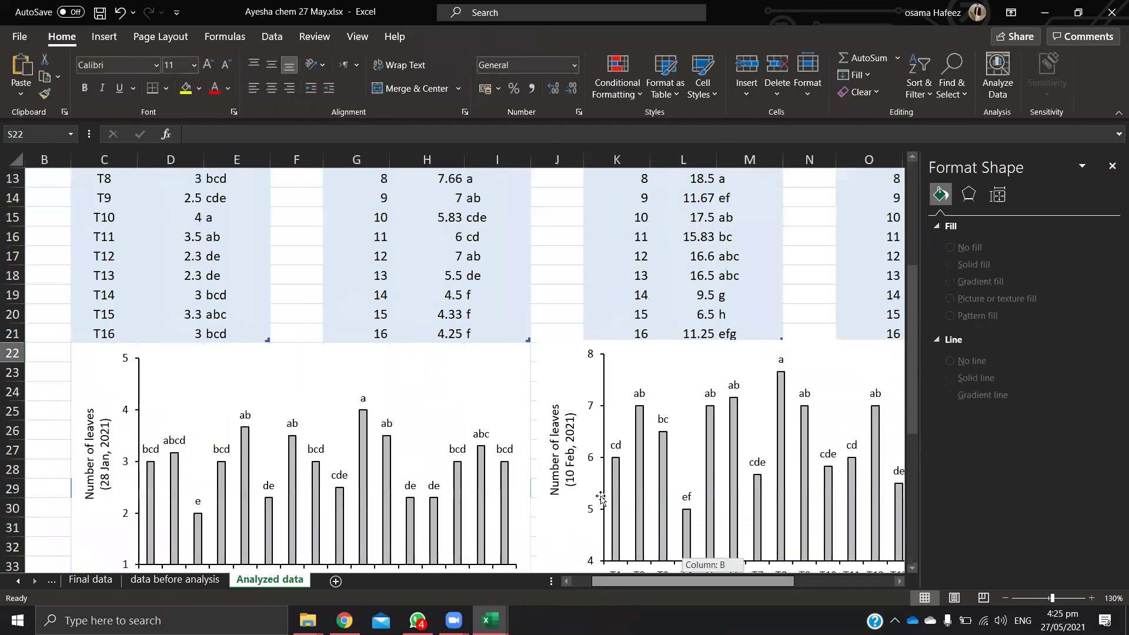
{"action": "scroll", "coordinate": [600, 496], "scroll_direction": "down", "scroll_amount": 2}
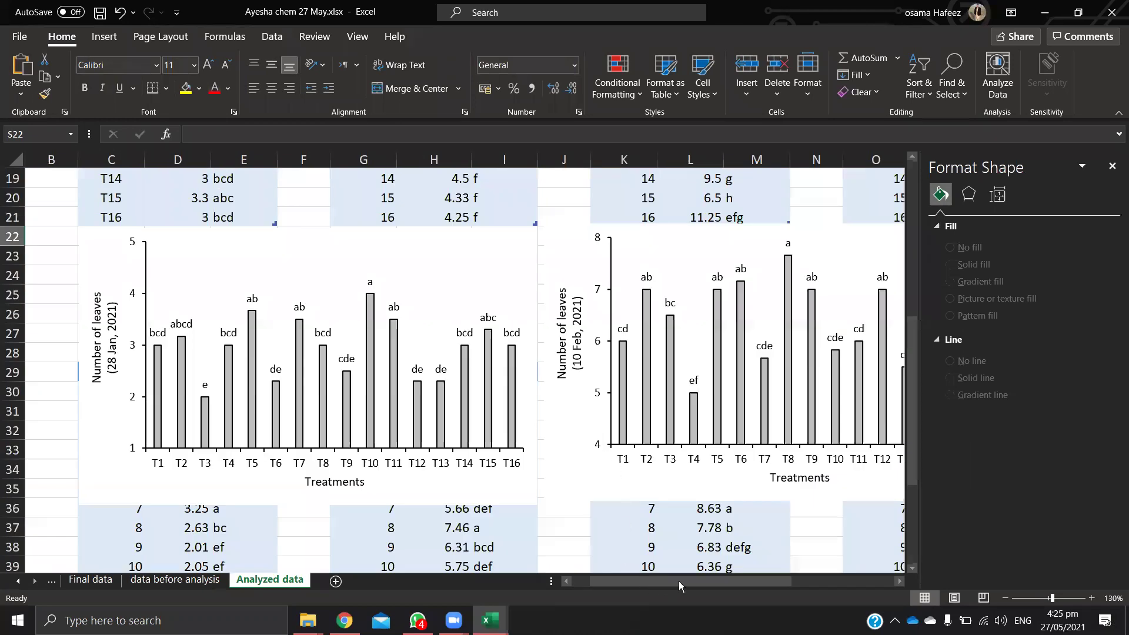
{"action": "scroll", "coordinate": [679, 581], "scroll_direction": "right", "scroll_amount": 1}
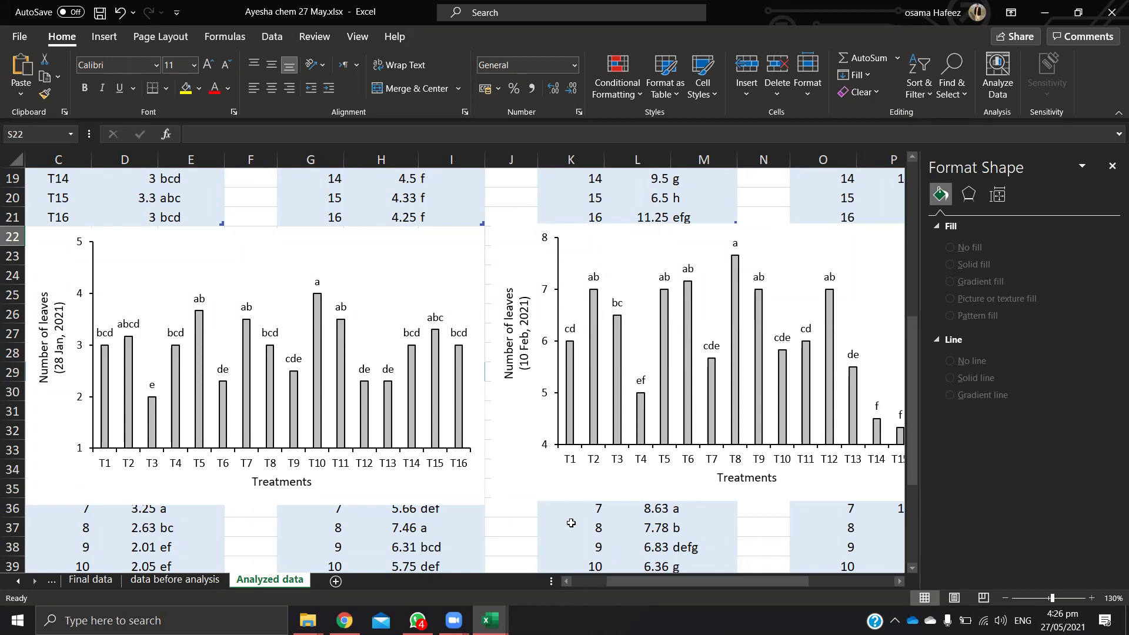
{"action": "left_click", "coordinate": [729, 481]}
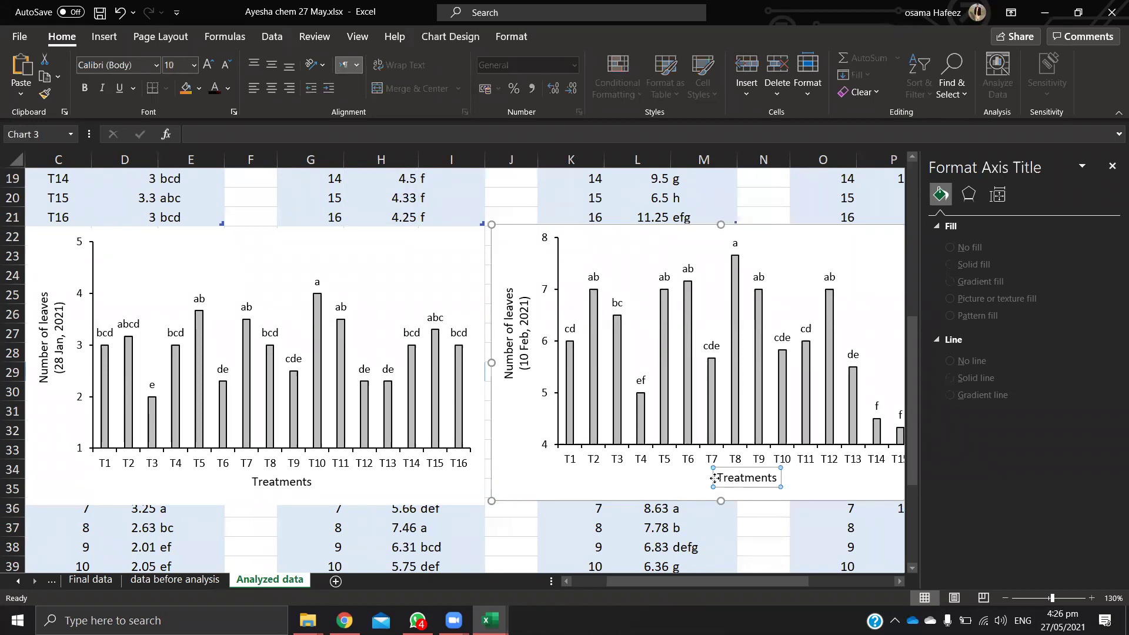
{"action": "left_click", "coordinate": [505, 485]}
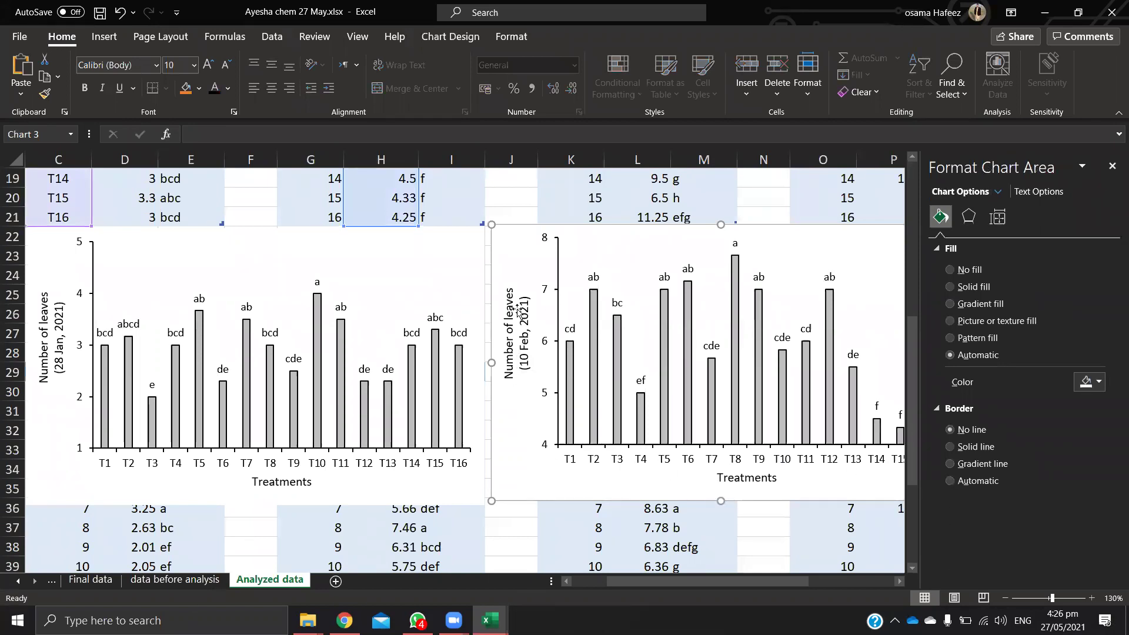
{"action": "left_click", "coordinate": [724, 483]}
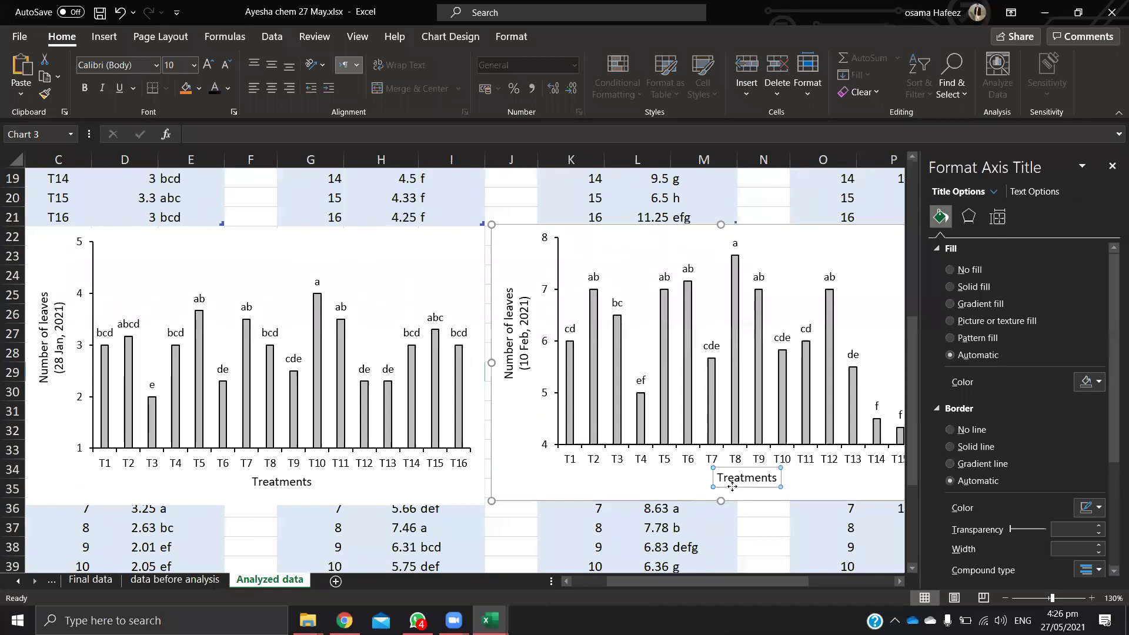
{"action": "key", "text": "ctrl+b"}
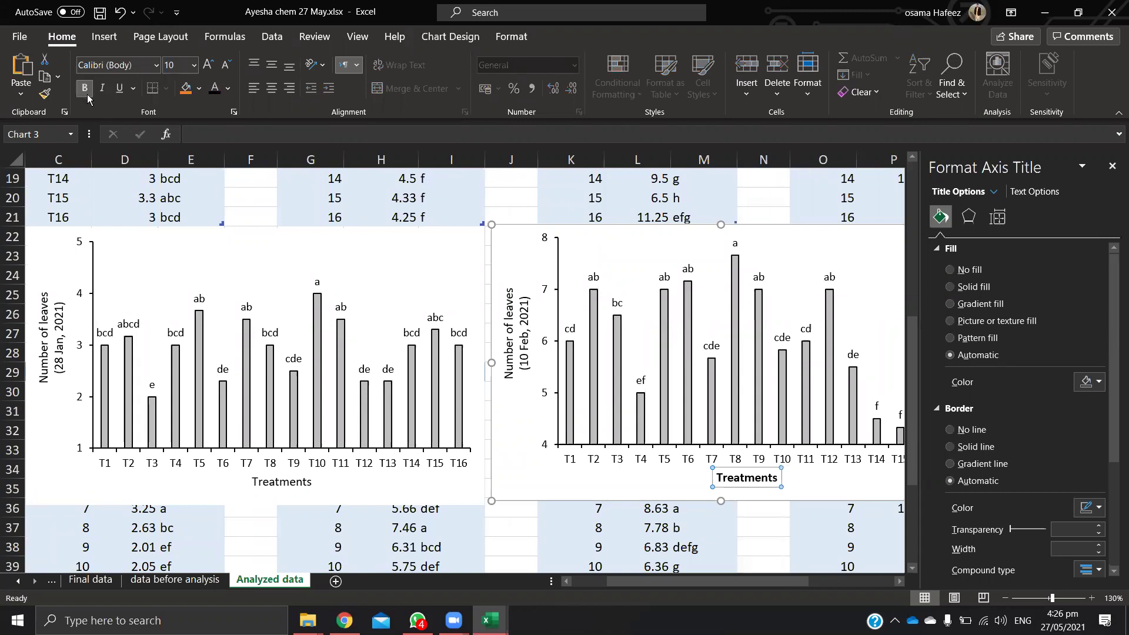
{"action": "left_click", "coordinate": [506, 355]}
{"action": "key", "text": "ctrl+b"}
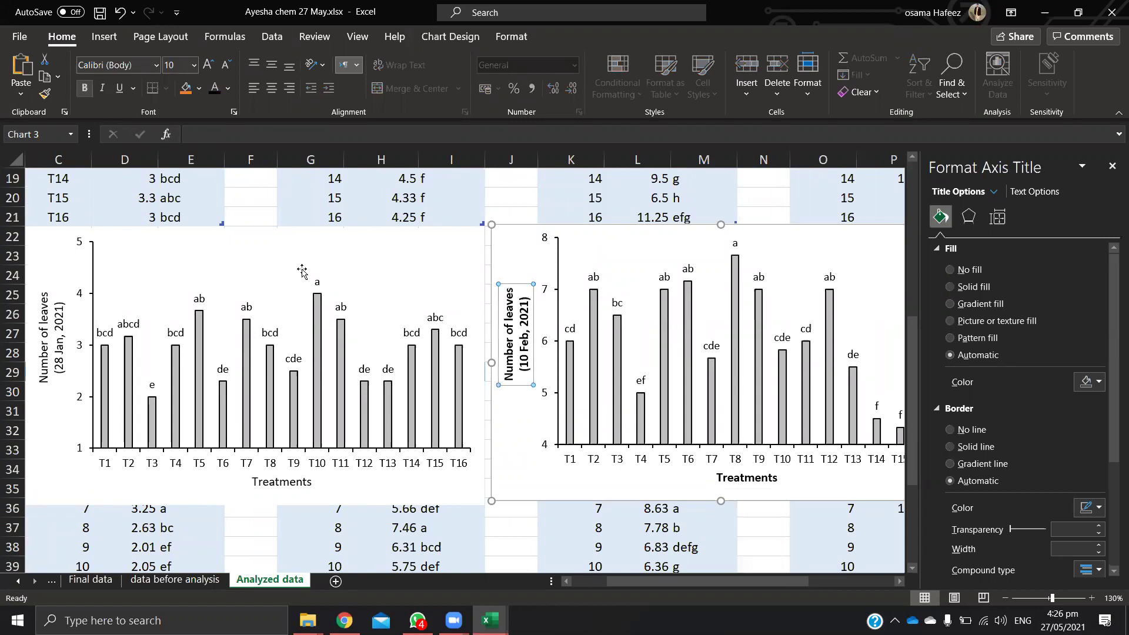
{"action": "left_click", "coordinate": [701, 474]}
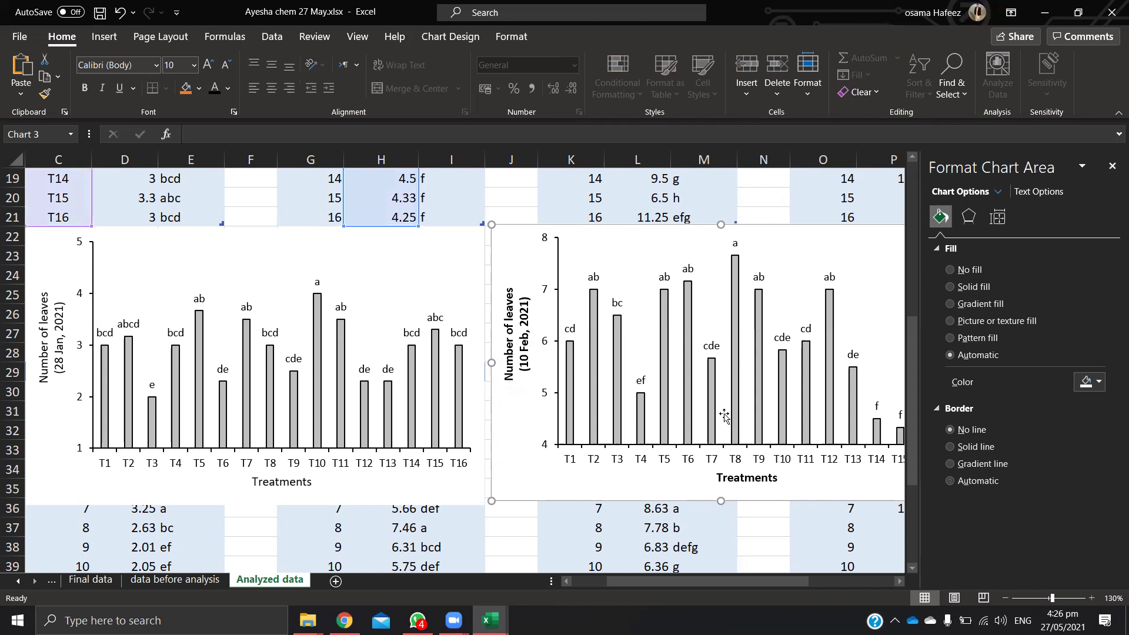
{"action": "left_click", "coordinate": [56, 321]}
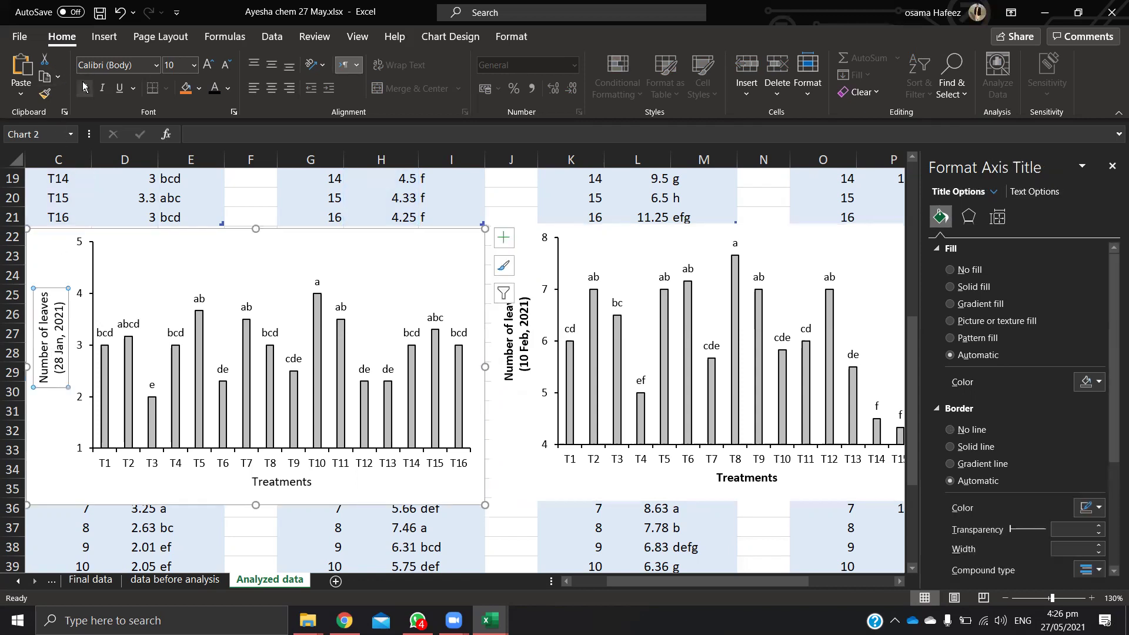
{"action": "left_click", "coordinate": [525, 411]}
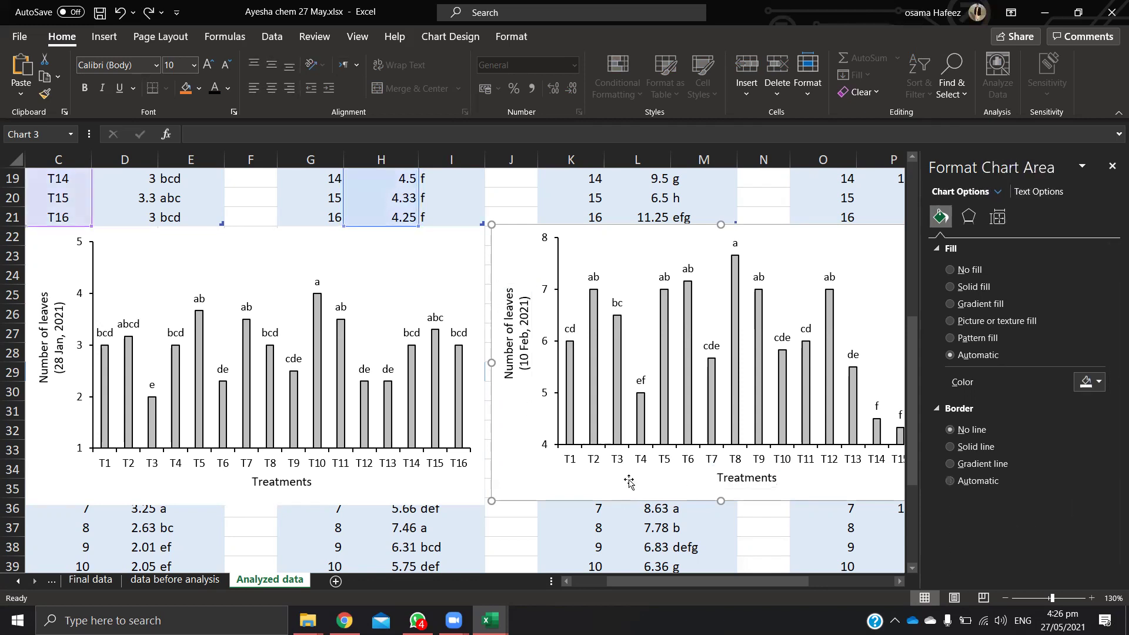
Step: Close the WhatsApp window and dock a blank Word document to the right half of the screen
{"action": "scroll", "coordinate": [520, 385], "scroll_direction": "down", "scroll_amount": 1}
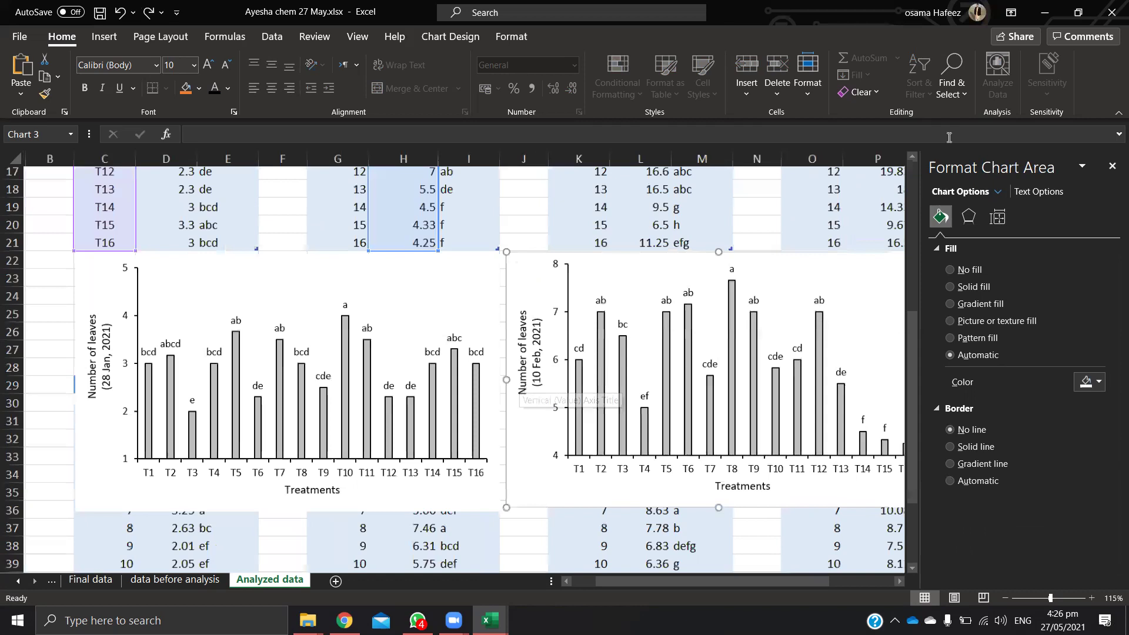
{"action": "key", "text": "alt+Tab"}
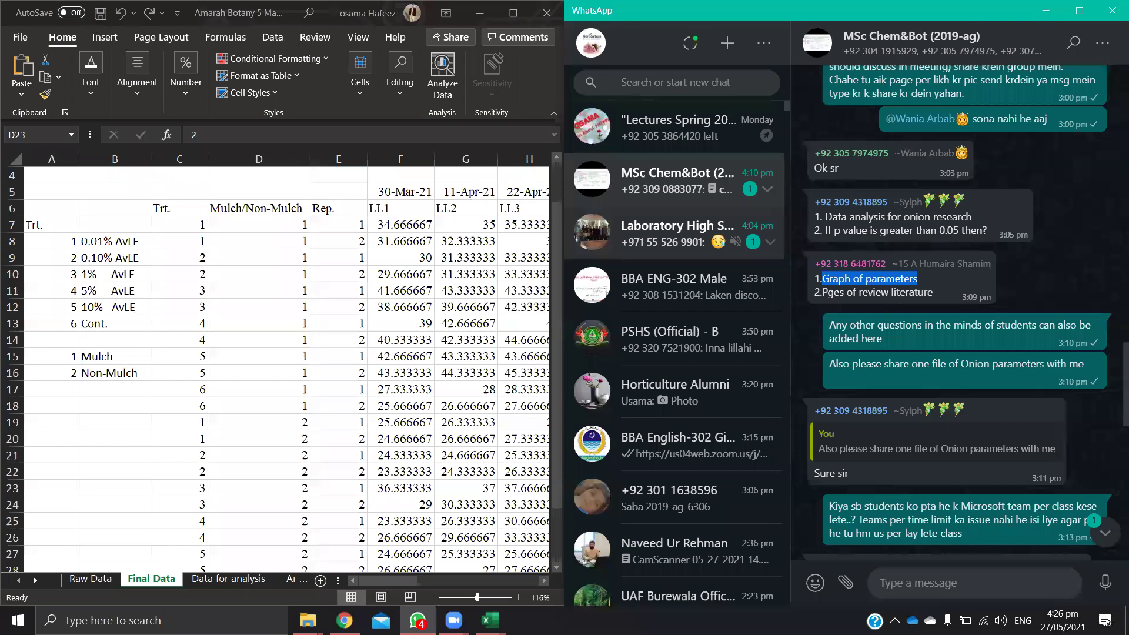
{"action": "key", "text": "alt+F4"}
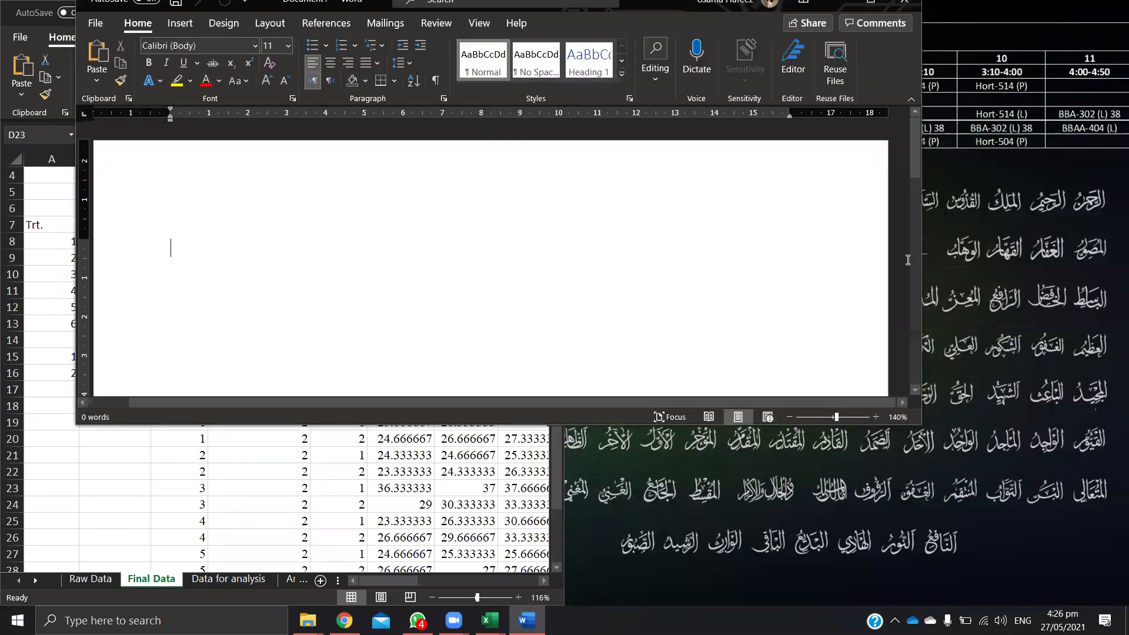
{"action": "left_click", "coordinate": [916, 378]}
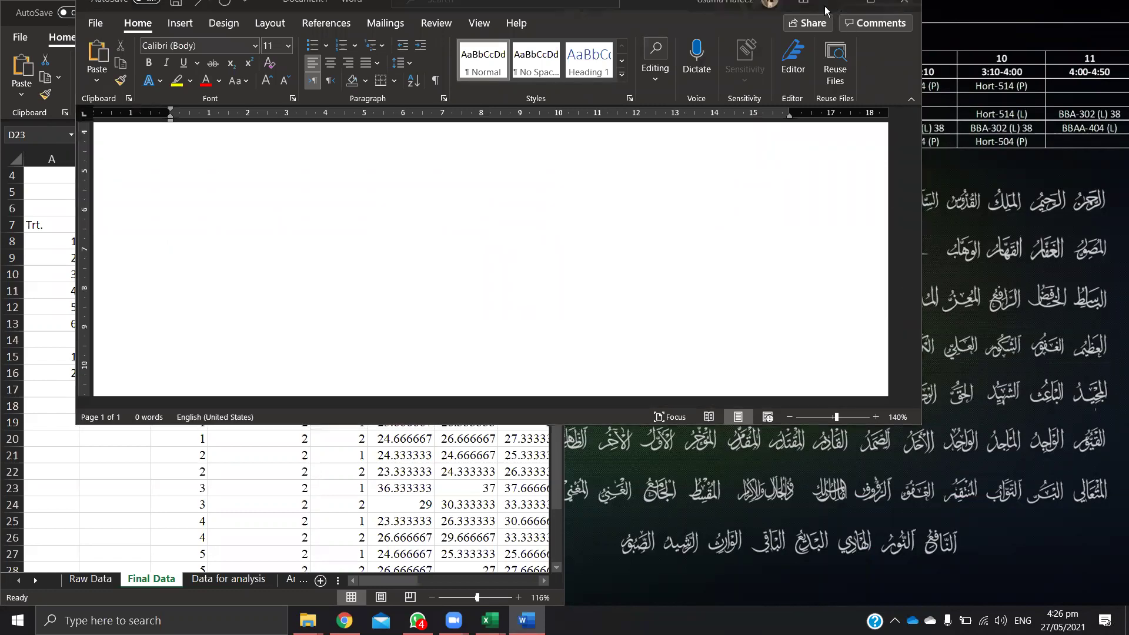
{"action": "key", "text": "super+Right"}
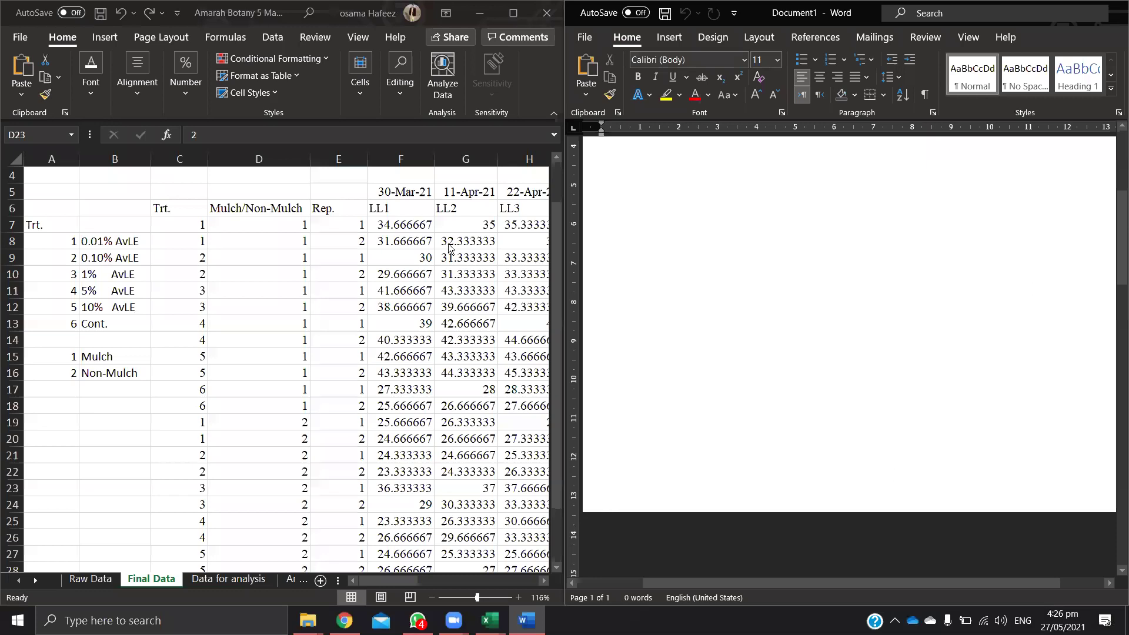
Step: Copy the 28 Jan, 2021 leaf-number chart from Excel and paste it twice as a picture into the blank Word document
{"action": "left_click", "coordinate": [223, 520]}
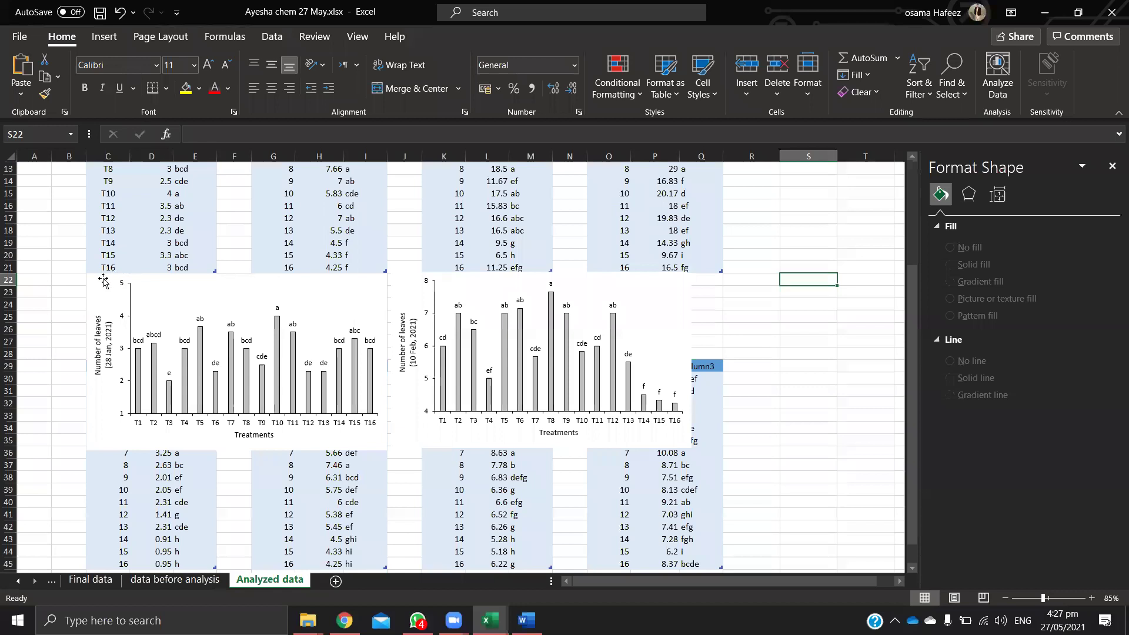
{"action": "left_click", "coordinate": [103, 281]}
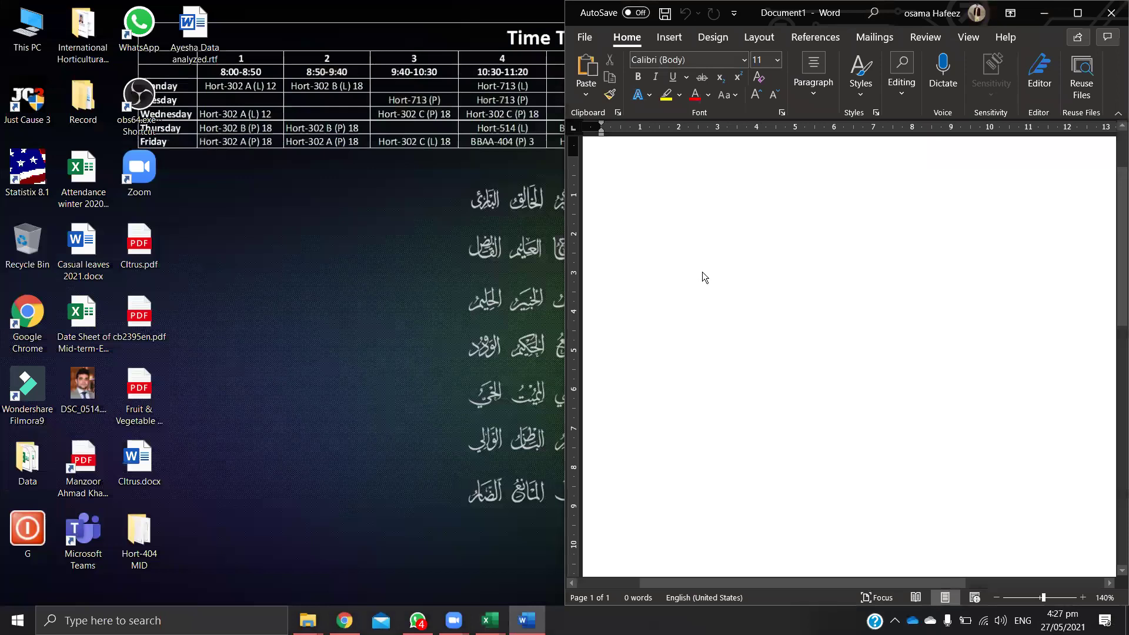
{"action": "scroll", "coordinate": [647, 214], "scroll_direction": "down", "scroll_amount": 3}
{"action": "right_click", "coordinate": [647, 214]}
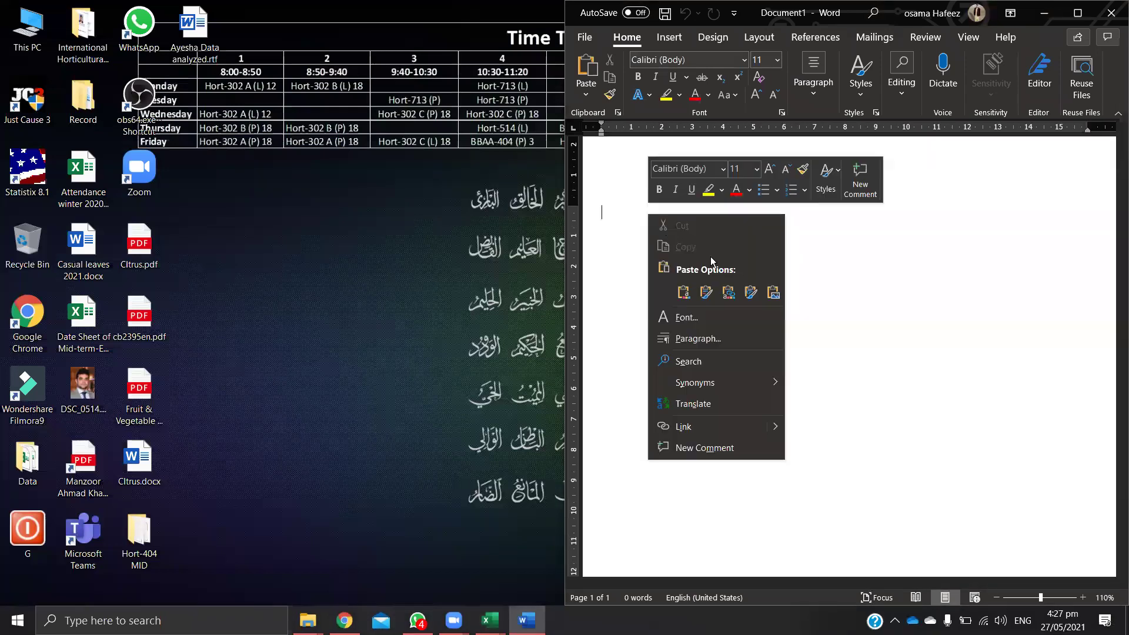
{"action": "left_click", "coordinate": [772, 294]}
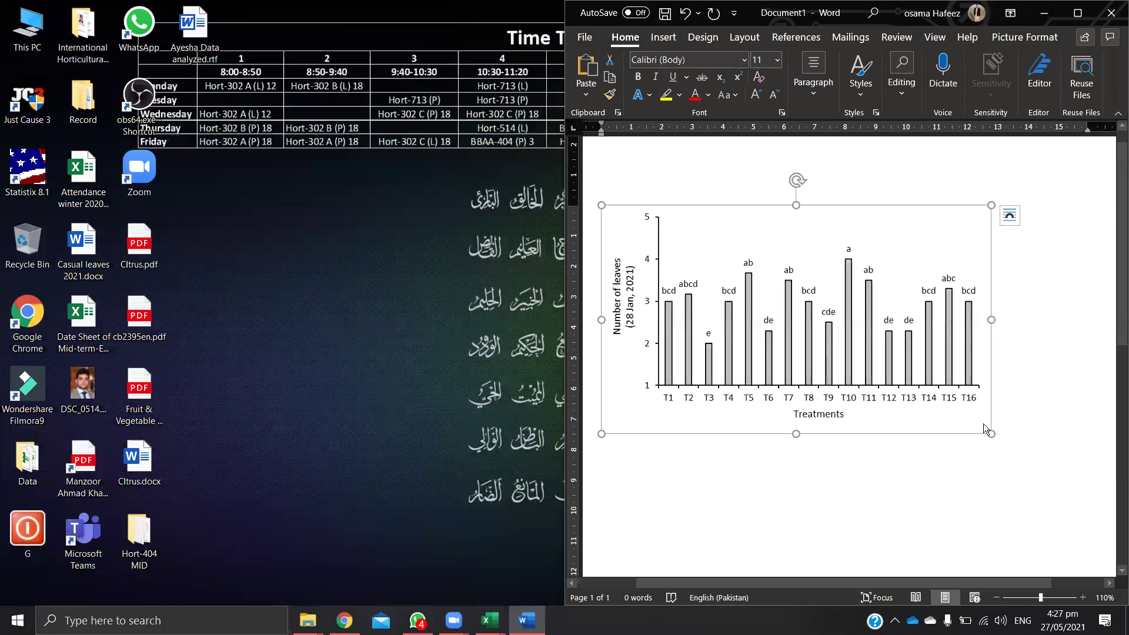
{"action": "key", "text": "ctrl+v"}
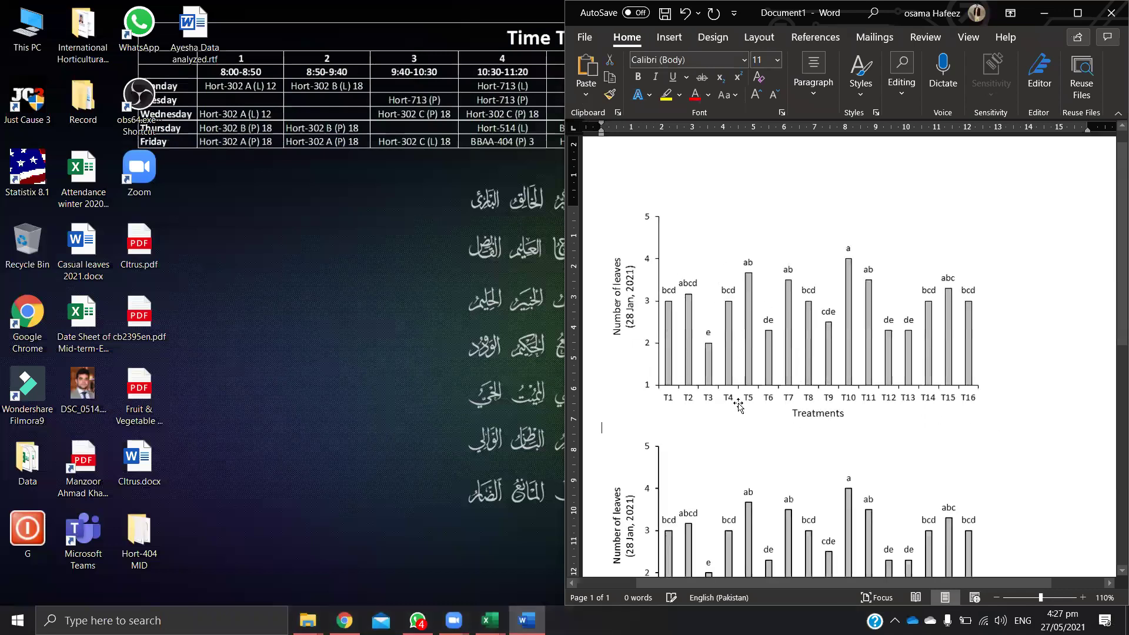
Step: Enlarge the upper chart picture in the Word document proportionally until it nearly fills the text width
{"action": "scroll", "coordinate": [752, 383], "scroll_direction": "down", "scroll_amount": 3}
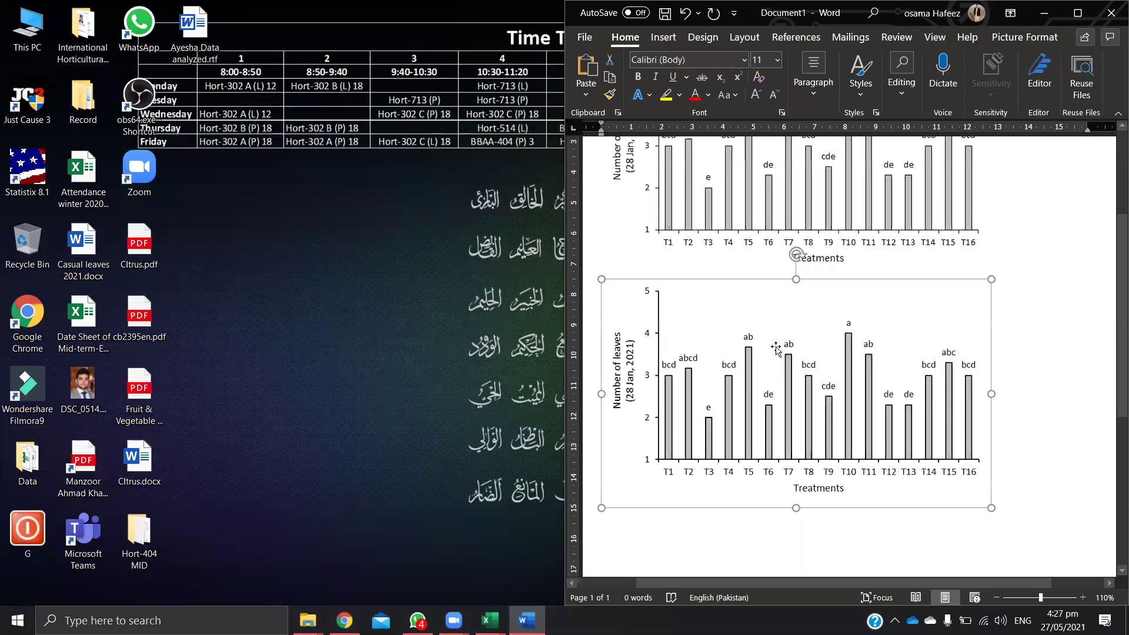
{"action": "scroll", "coordinate": [791, 373], "scroll_direction": "up", "scroll_amount": 3}
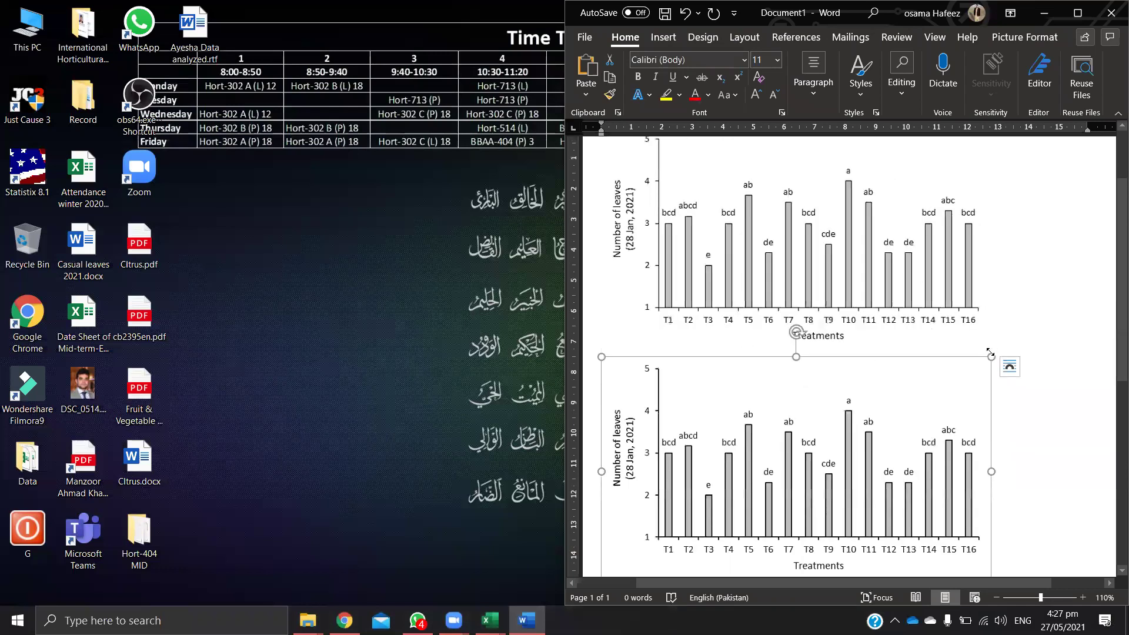
{"action": "left_click_drag", "start_coordinate": [994, 355], "coordinate": [1106, 427]}
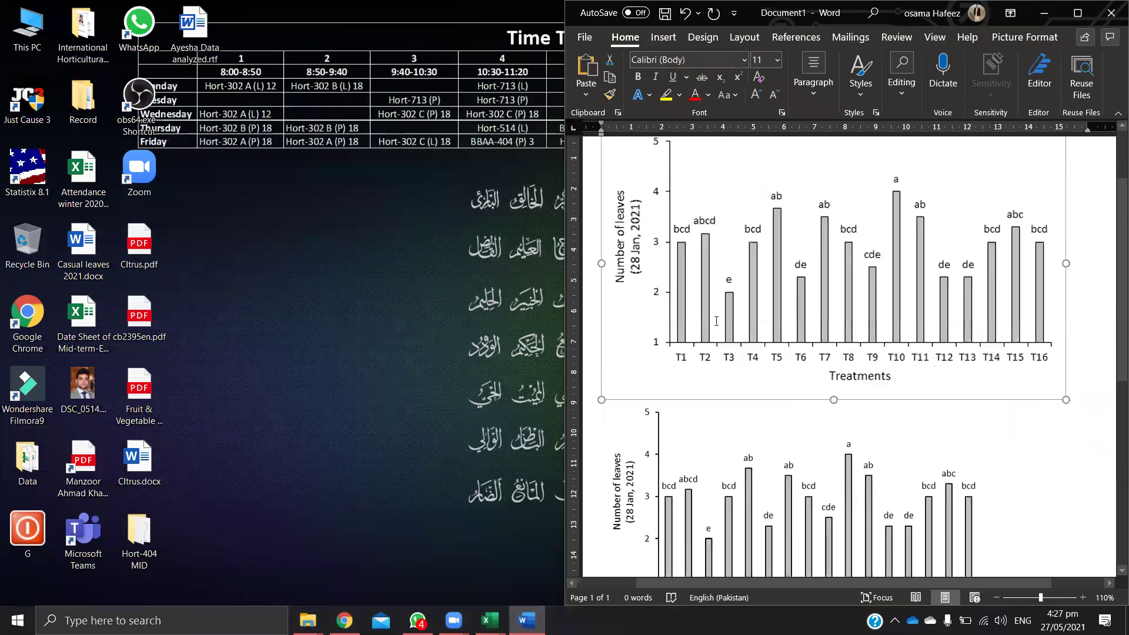
{"action": "key", "text": "Down"}
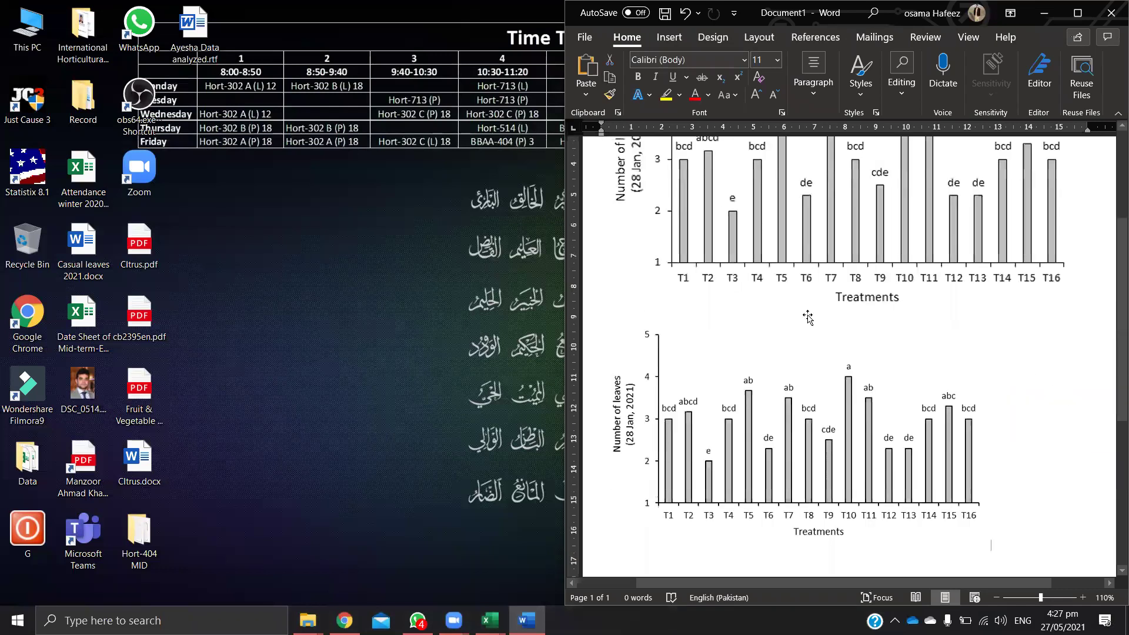
{"action": "left_click", "coordinate": [697, 270]}
{"action": "scroll", "coordinate": [735, 300], "scroll_direction": "up", "scroll_amount": 3}
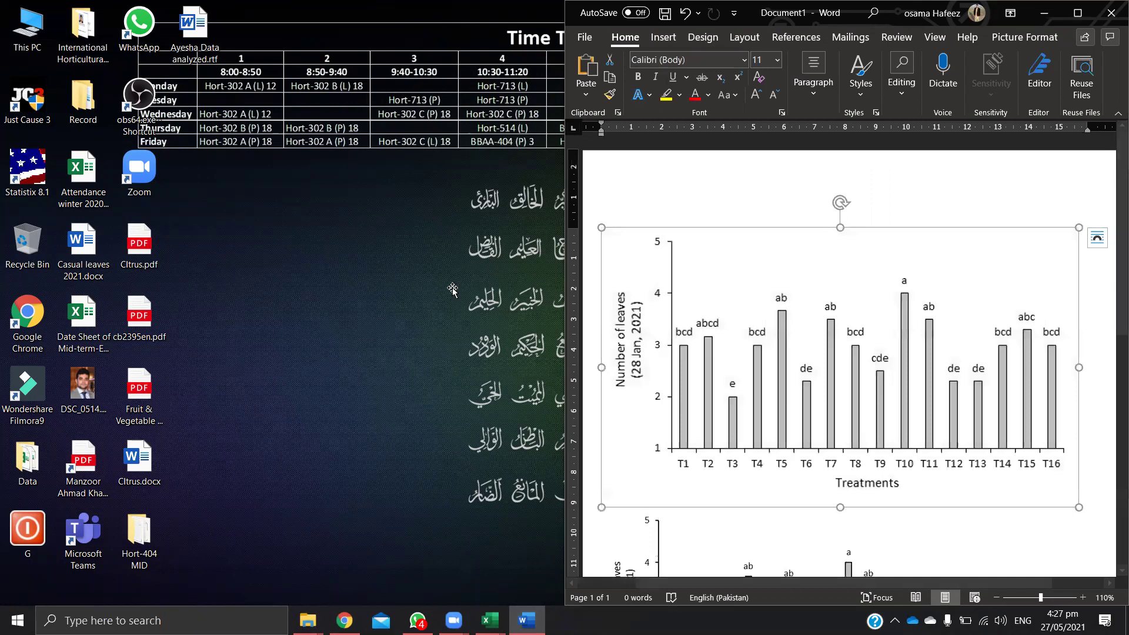
Step: Minimise the Excel window, undo the last change in the Word document, and minimise Word to clear the desktop
{"action": "key", "text": "alt+Tab"}
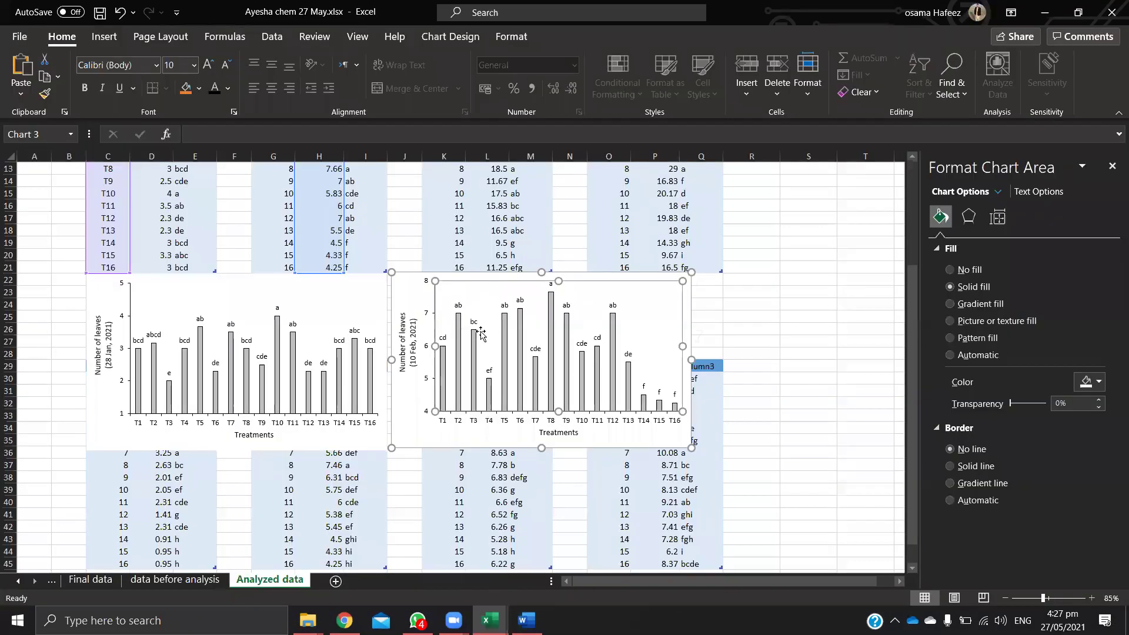
{"action": "left_click", "coordinate": [1052, 11]}
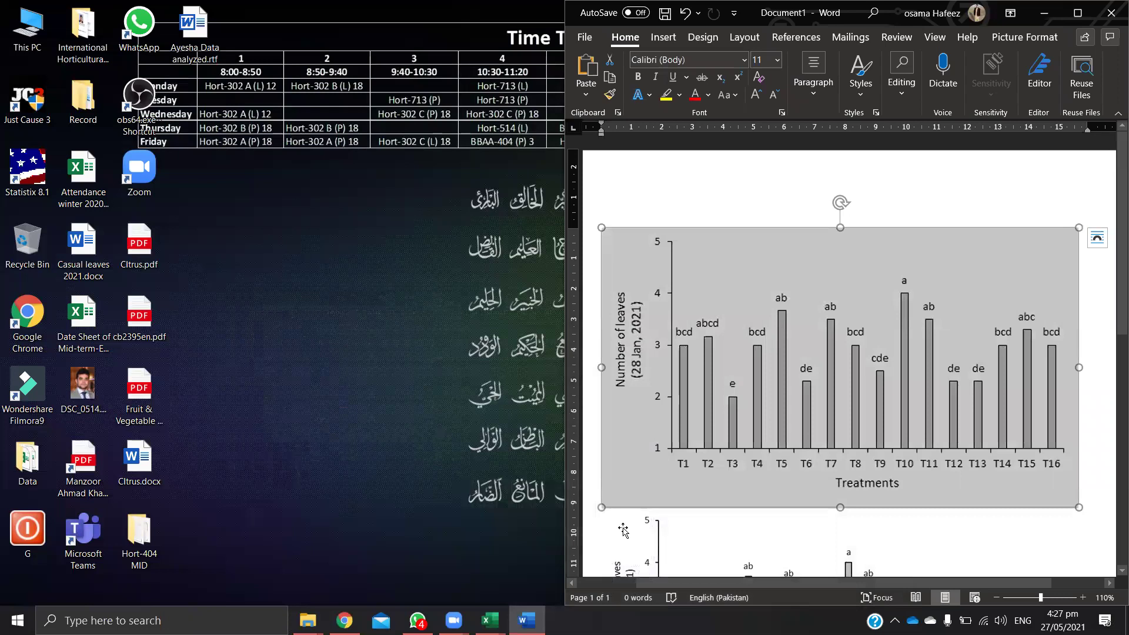
{"action": "key", "text": "ctrl+z"}
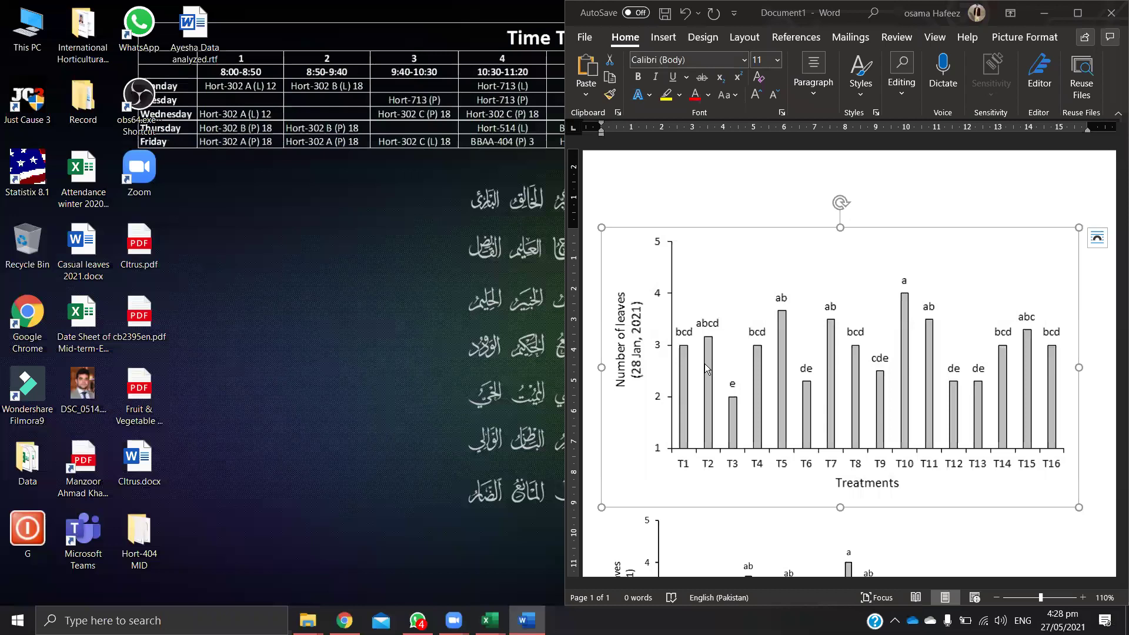
{"action": "left_click", "coordinate": [1045, 13]}
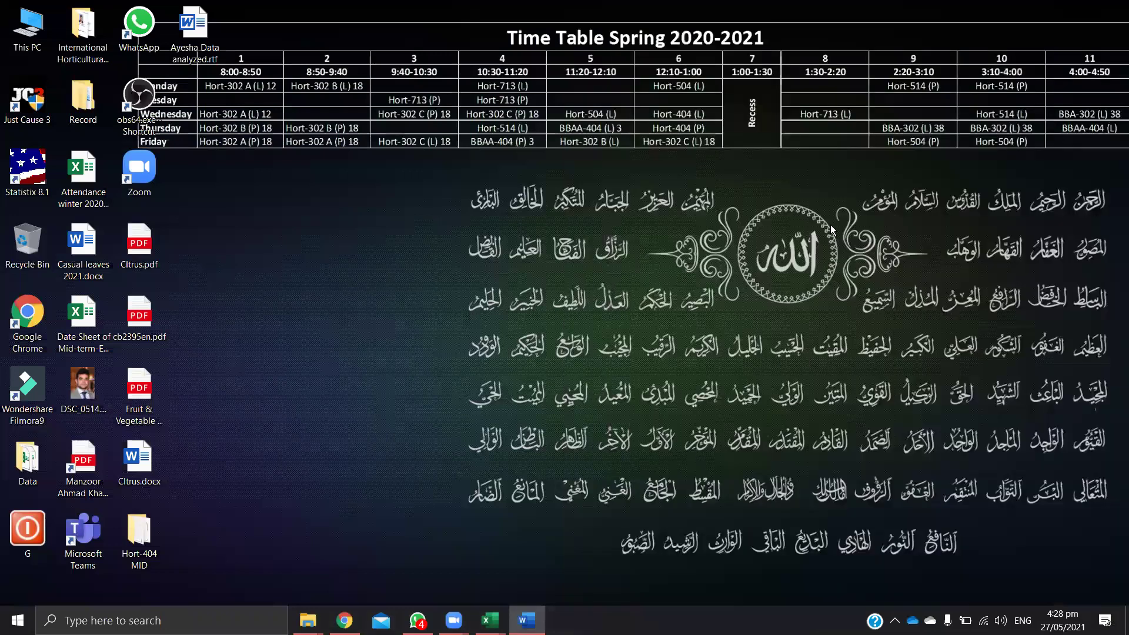
Step: Bring back the Ayesha chem 27 May.xlsx workbook and move both leaf-number charts clear of the tables, stacked beyond the NL4 and PH4 data
{"action": "left_click", "coordinate": [490, 621]}
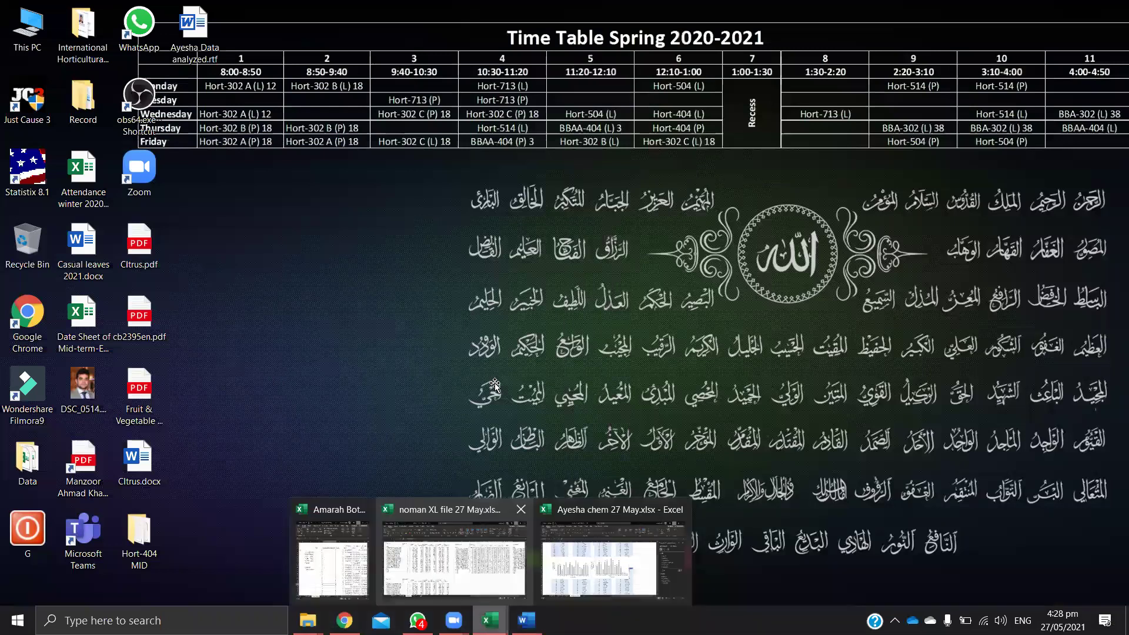
{"action": "key", "text": "Return"}
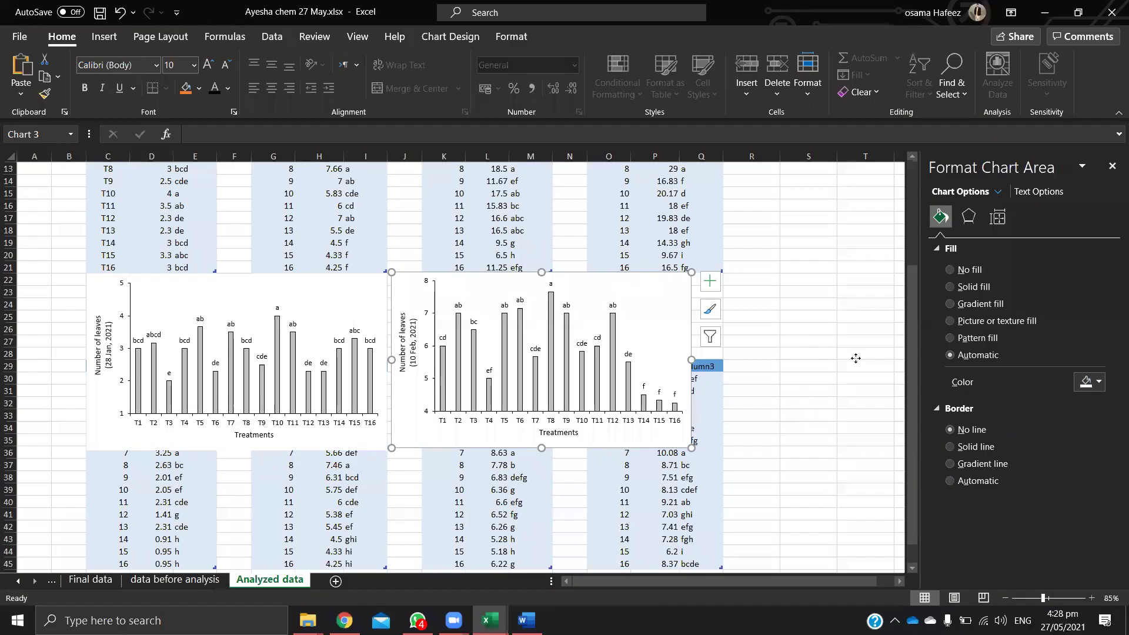
{"action": "left_click_drag", "start_coordinate": [778, 369], "coordinate": [751, 360]}
{"action": "left_click_drag", "start_coordinate": [200, 288], "coordinate": [758, 179]}
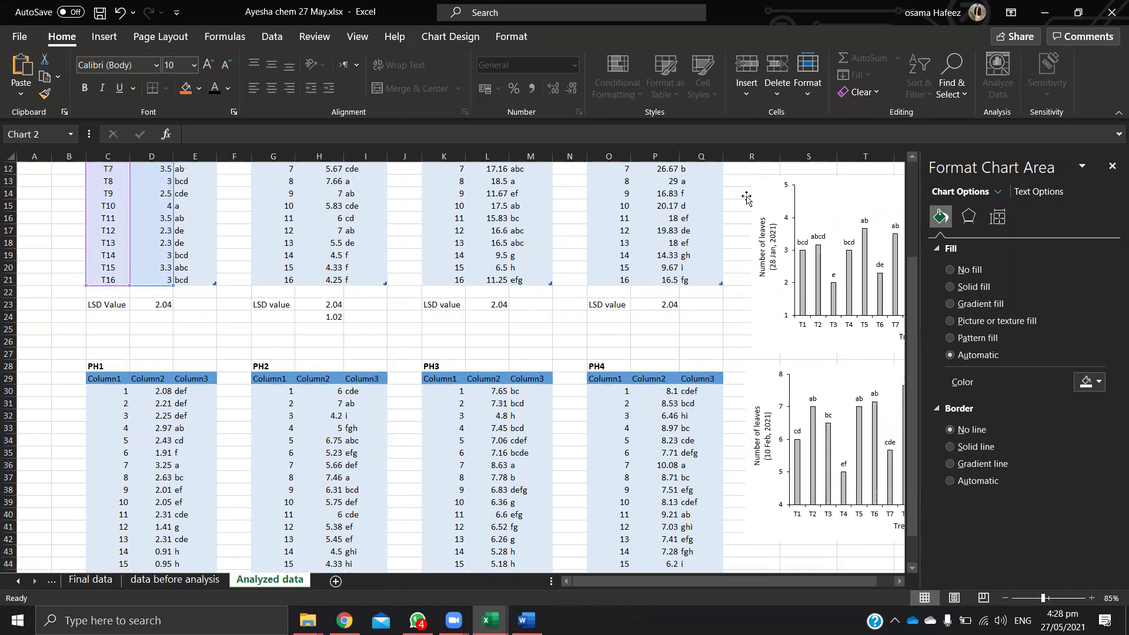
Step: Examine the NL and PH tables and the LSD values listed beneath them on the Analyzed data sheet
{"action": "key", "text": "Escape"}
{"action": "scroll", "coordinate": [159, 421], "scroll_direction": "up", "scroll_amount": 3}
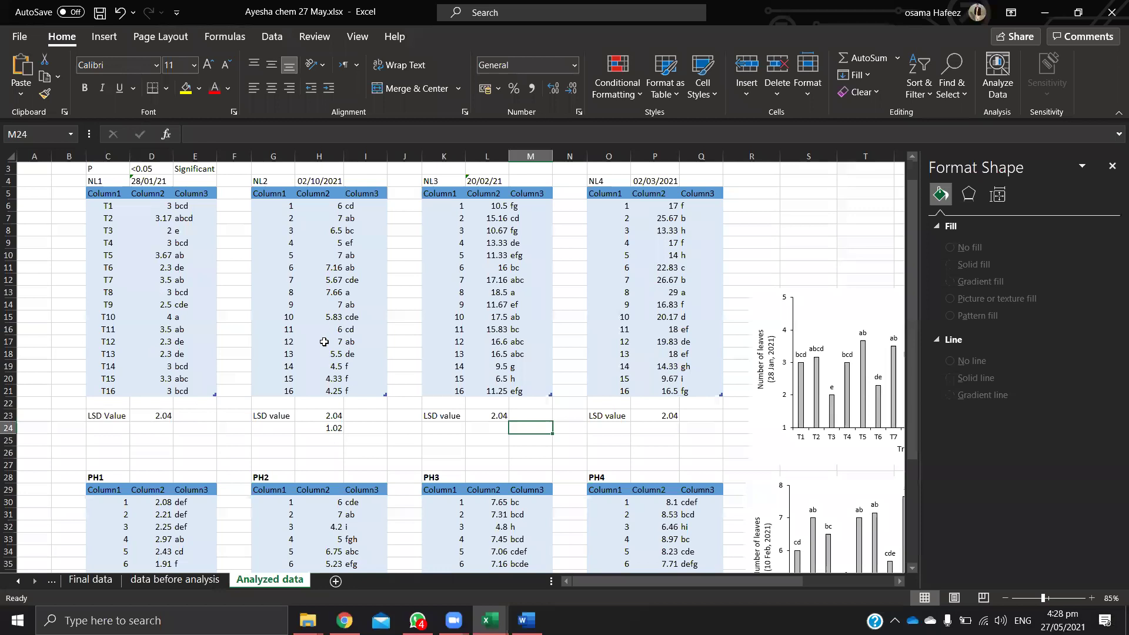
{"action": "key", "text": "ctrl+z"}
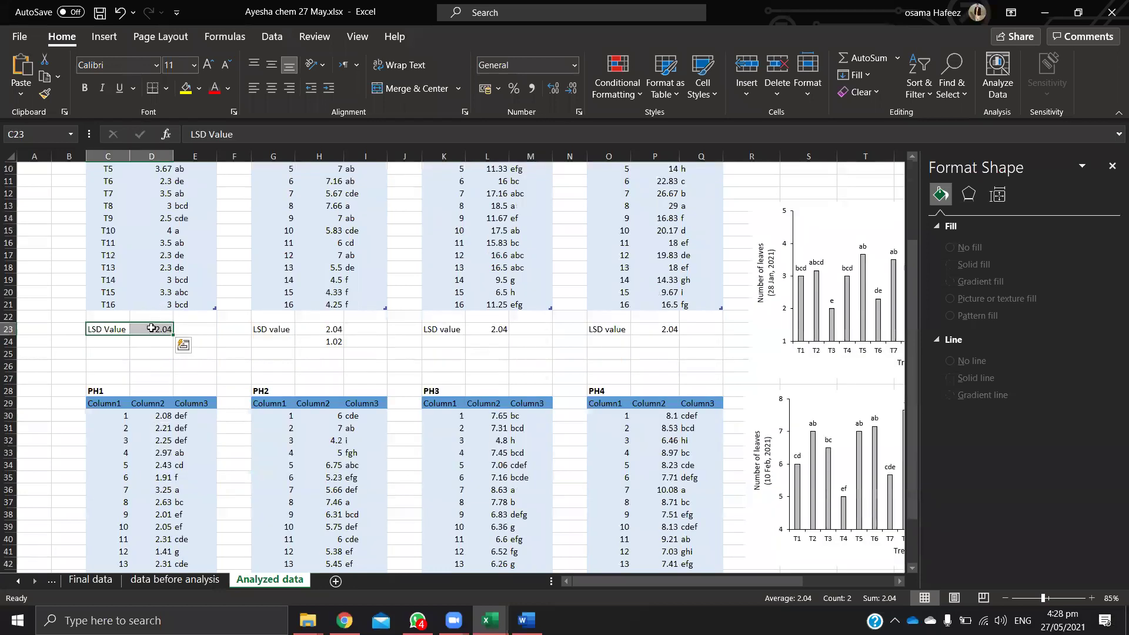
{"action": "scroll", "coordinate": [152, 353], "scroll_direction": "down", "scroll_amount": 5}
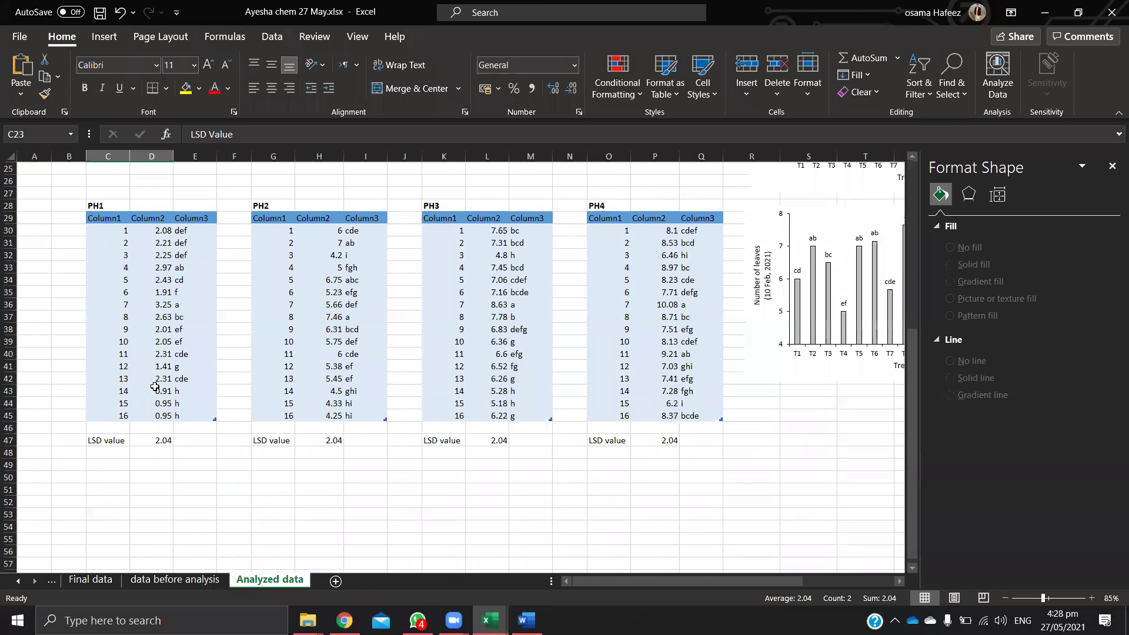
{"action": "scroll", "coordinate": [155, 387], "scroll_direction": "up", "scroll_amount": 8}
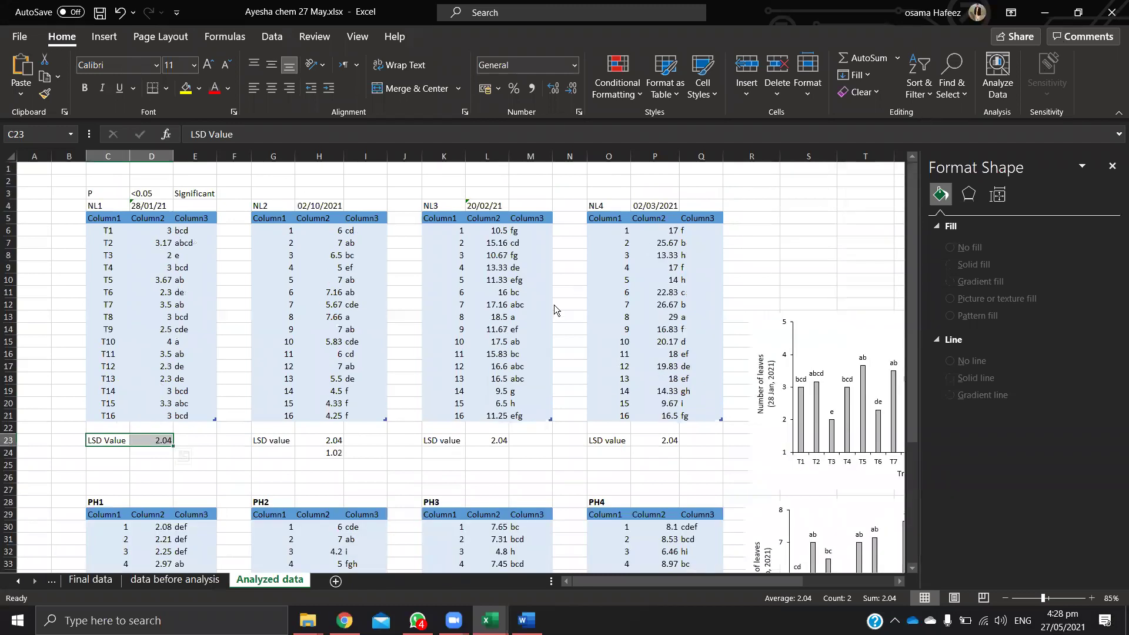
Step: Close the Ayesha chem 27 May.xlsx workbook window
{"action": "key", "text": "alt+F4"}
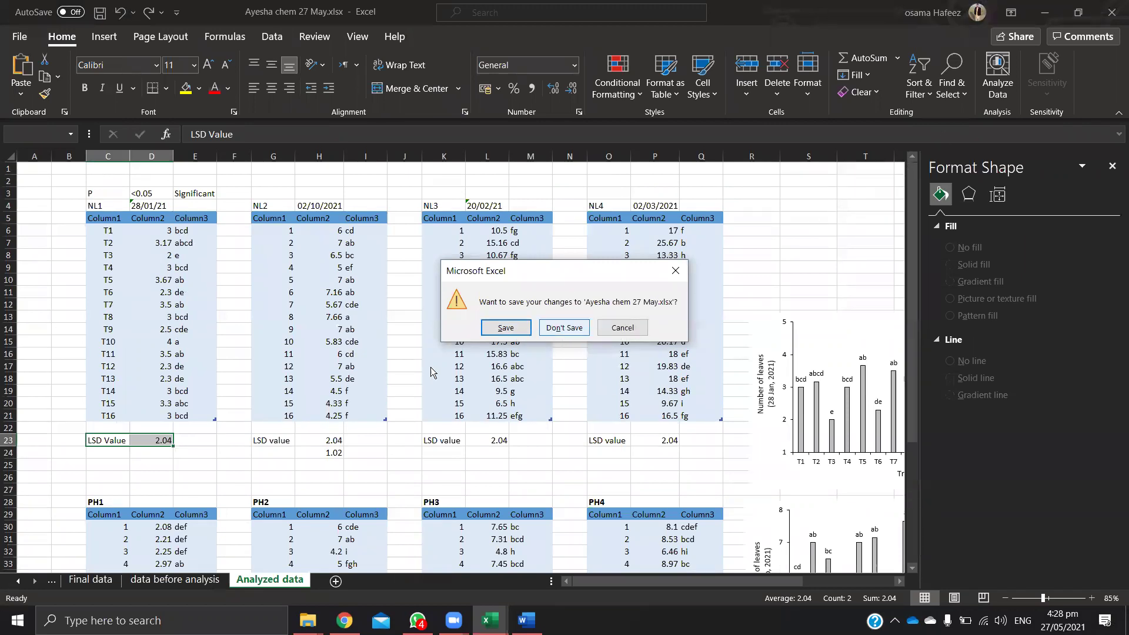
{"action": "key", "text": "super+Left"}
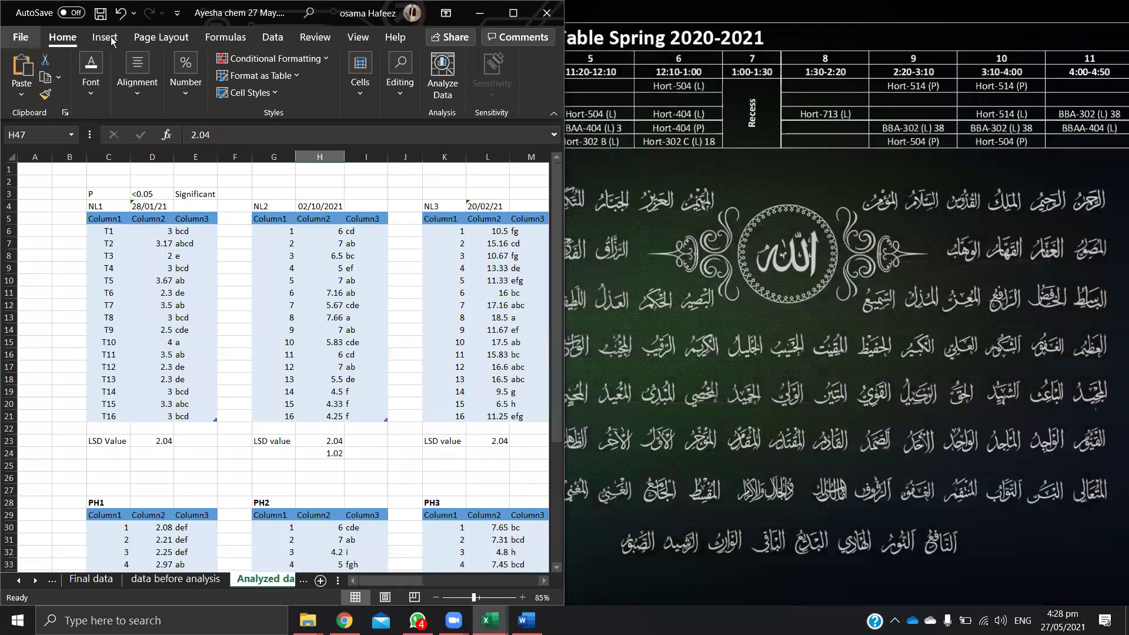
{"action": "left_click", "coordinate": [547, 13]}
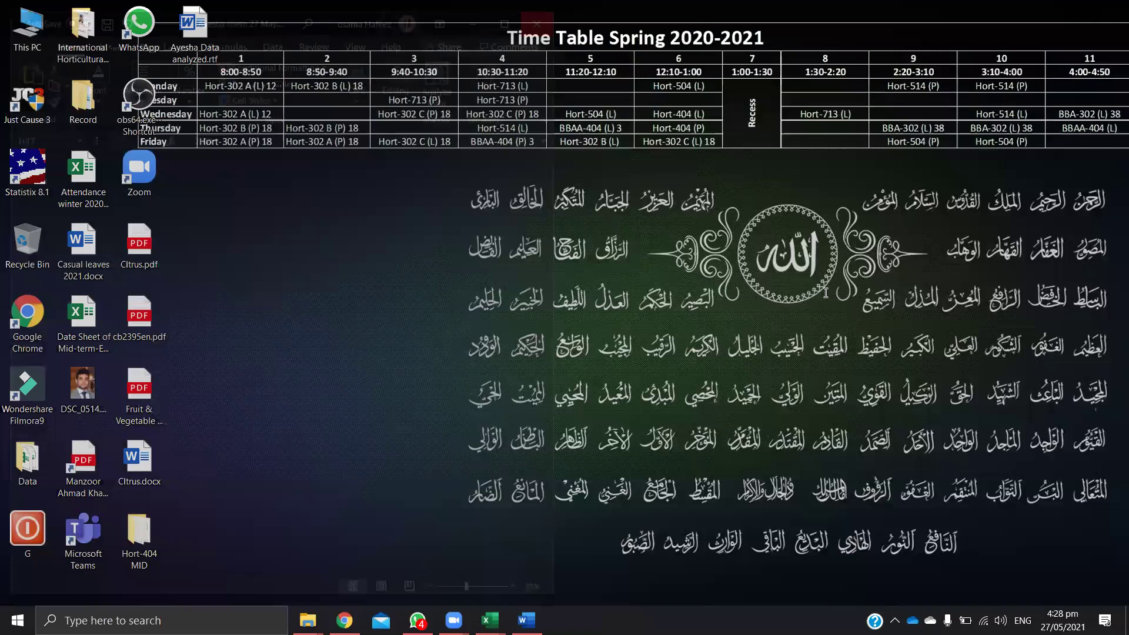
Step: Read the students' listed questions in the WhatsApp class chat, including the one on pages of review literature
{"action": "mouse_move", "coordinate": [938, 292]}
{"action": "left_mouse_down"}
{"action": "mouse_move", "coordinate": [948, 281]}
{"action": "mouse_move", "coordinate": [929, 296]}
{"action": "left_mouse_up"}
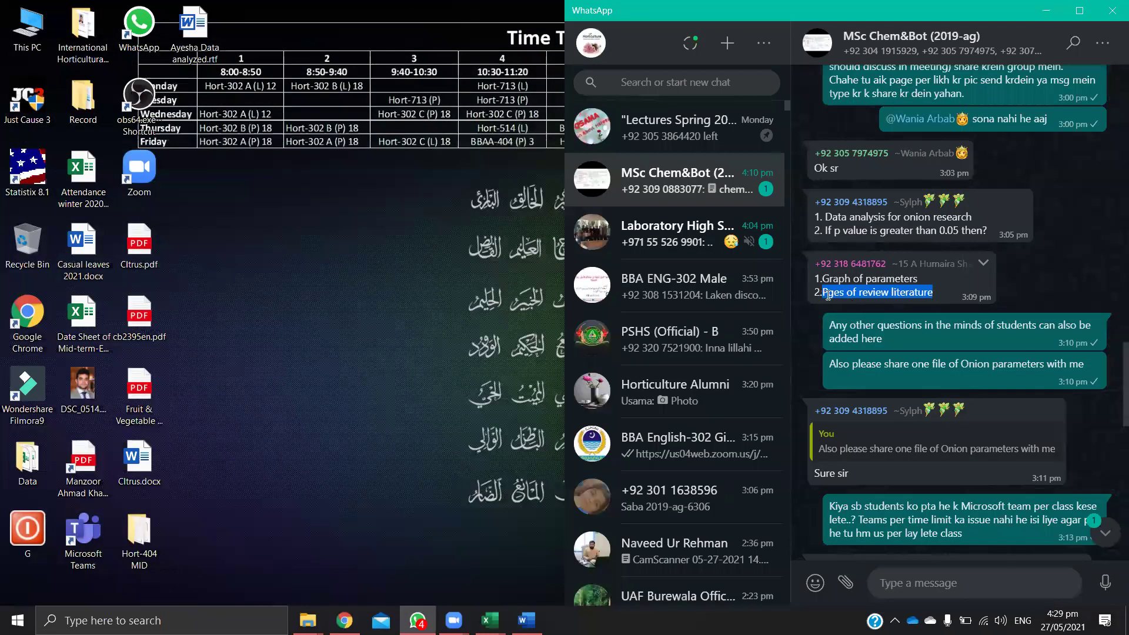
{"action": "left_click", "coordinate": [547, 535]}
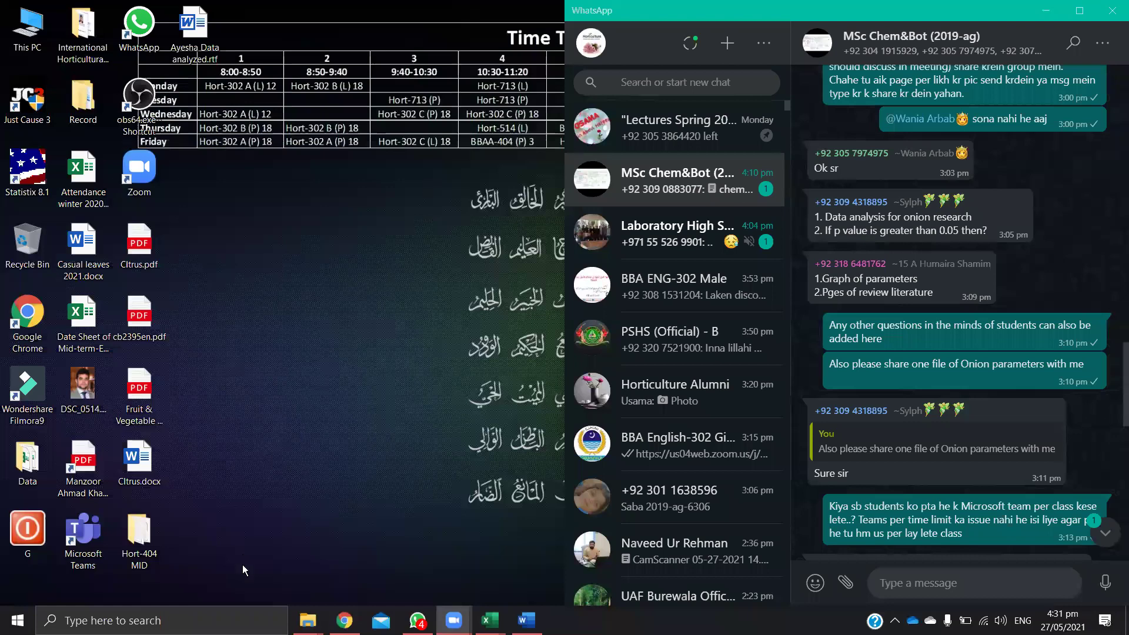
Step: Switch to the noman XL file 27 May.xlsx workbook and examine the dates and Difference columns on Sheet1 against Sheet3
{"action": "key", "text": "alt+Tab"}
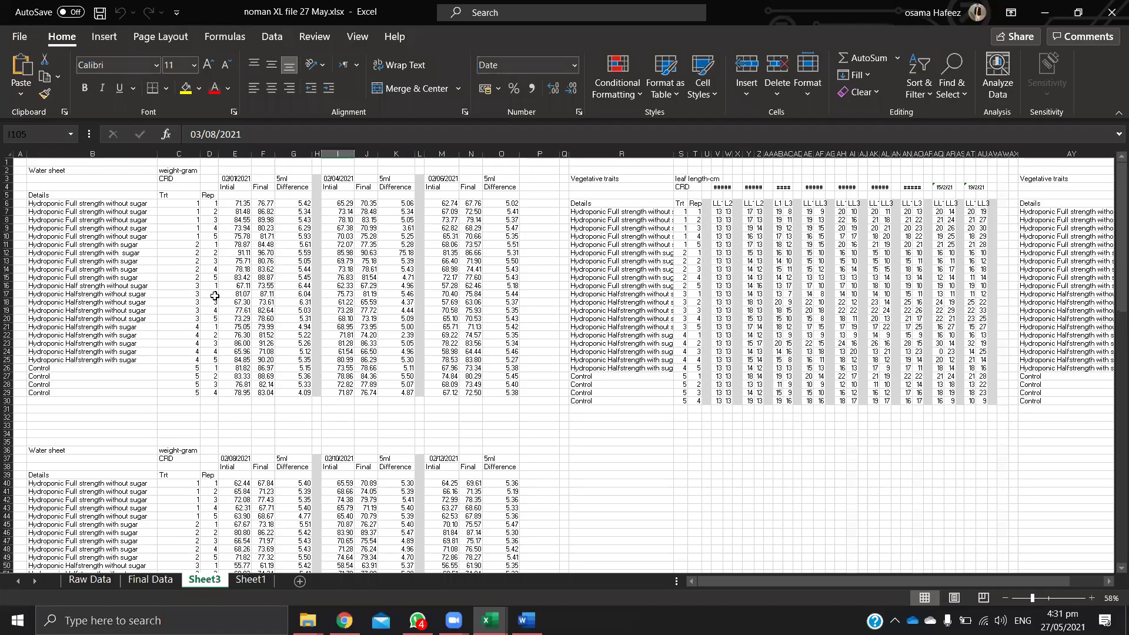
{"action": "key", "text": "ctrl+Page_Down"}
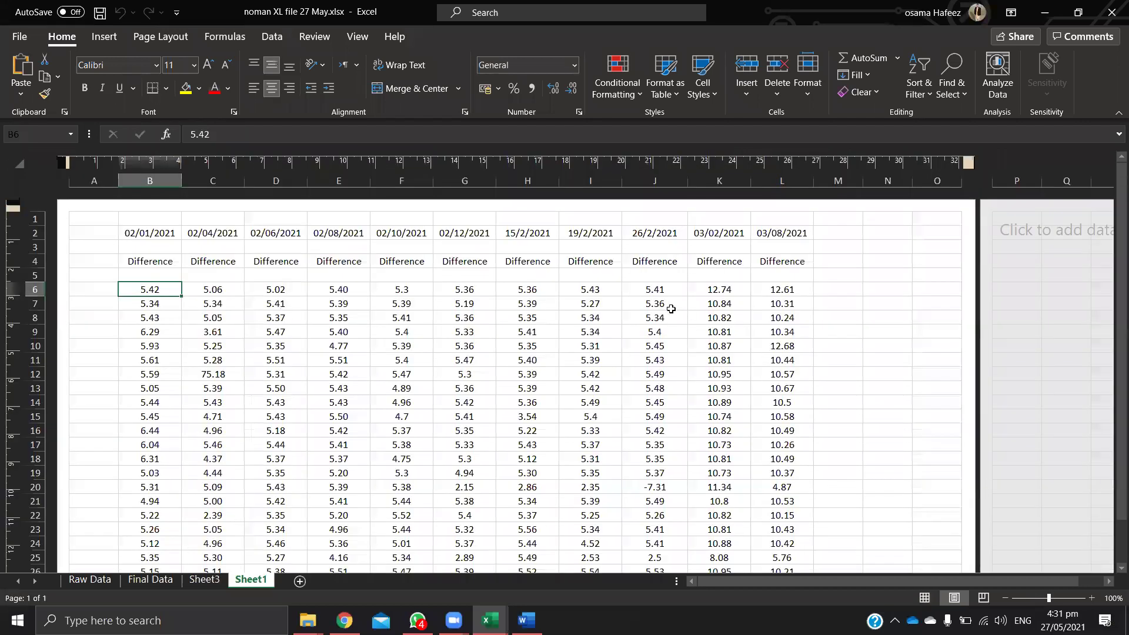
{"action": "left_click", "coordinate": [154, 235]}
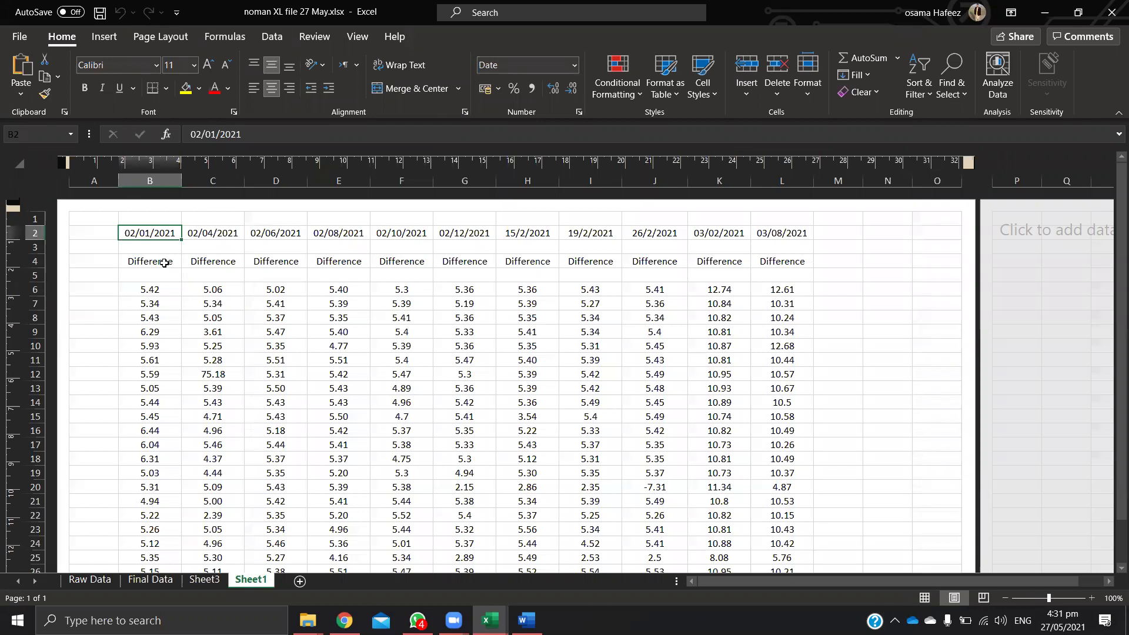
{"action": "left_click", "coordinate": [165, 263]}
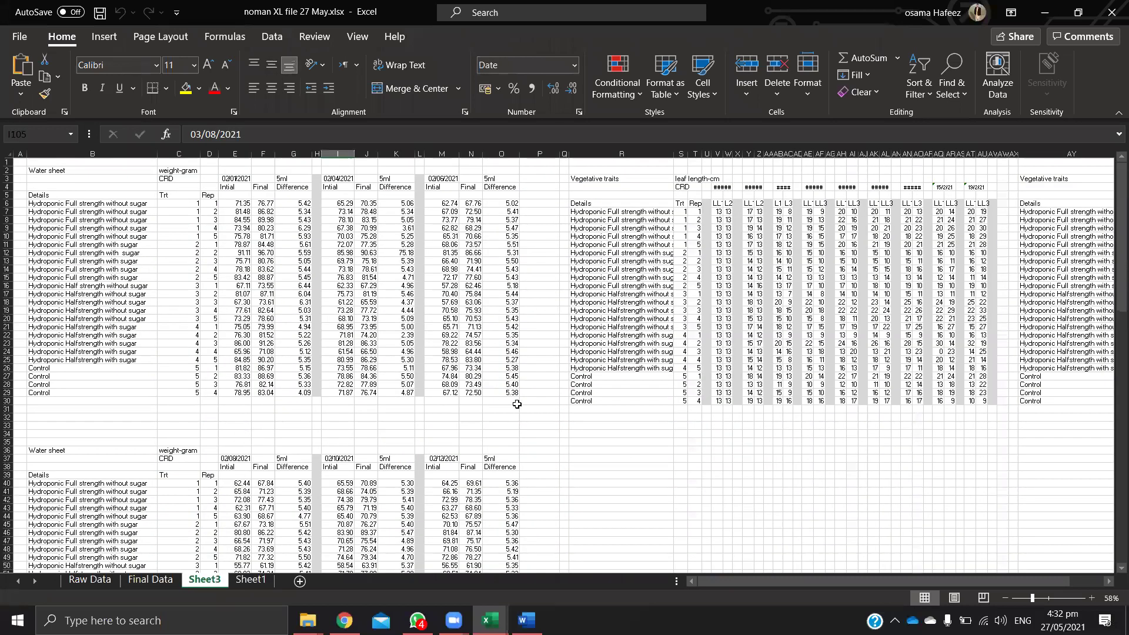
Step: Copy the treatment details, treatment numbers and replication numbers in R7:T30 of Sheet3
{"action": "left_click_drag", "start_coordinate": [605, 212], "coordinate": [608, 399]}
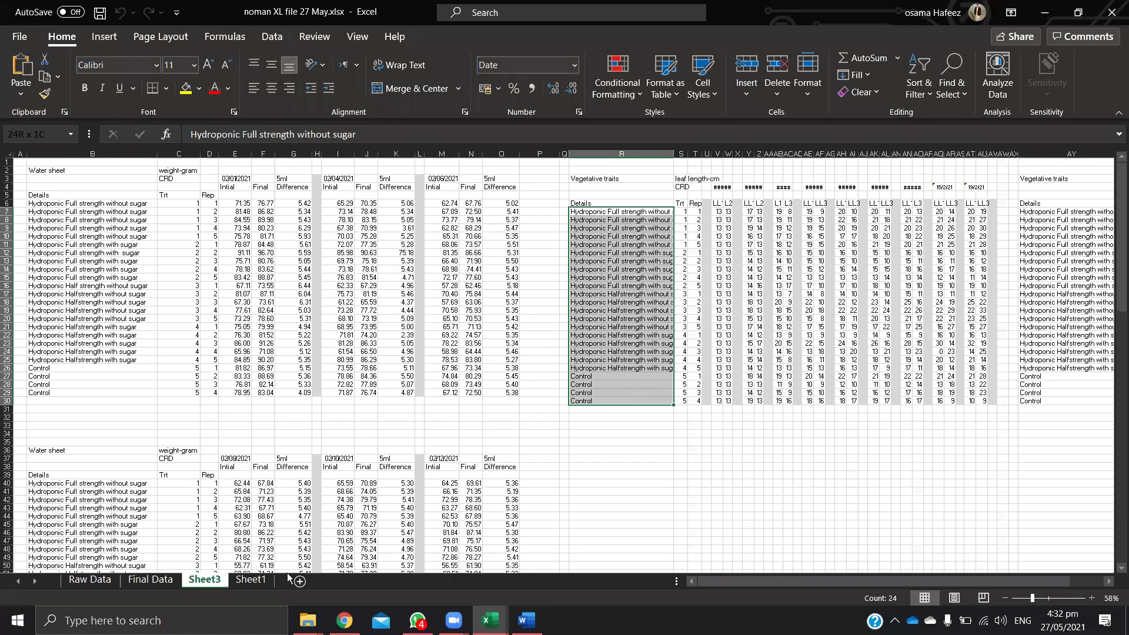
{"action": "key", "text": "shift+Right"}
{"action": "key", "text": "shift+Right"}
{"action": "key", "text": "ctrl+c"}
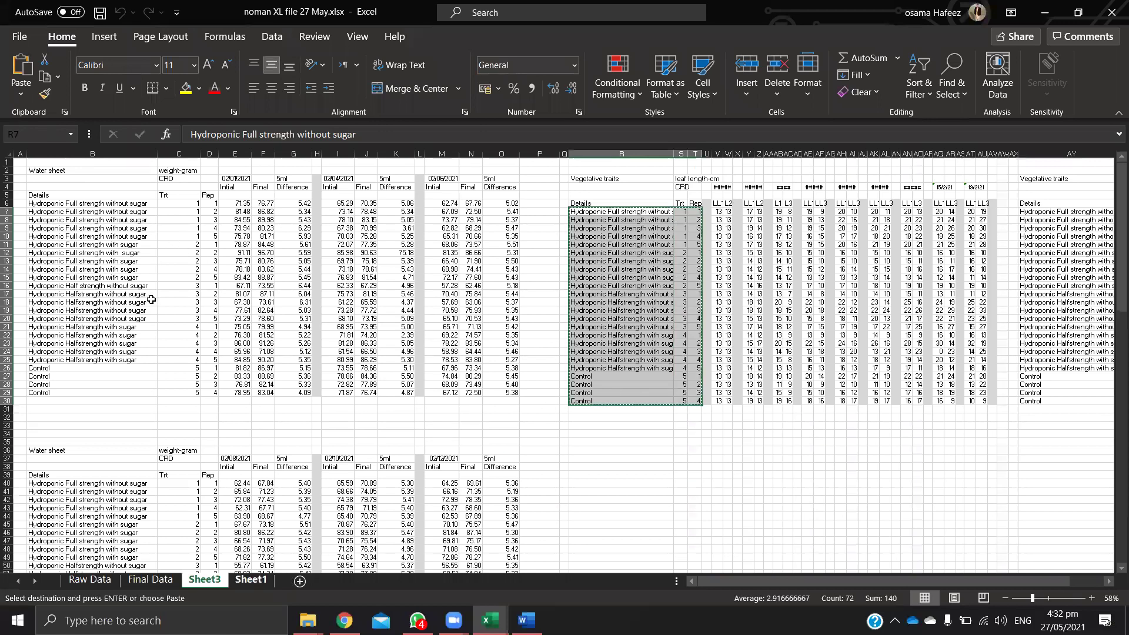
Step: Hide the ruler on Sheet1 and insert two blank columns before the 02/01/2021 column
{"action": "key", "text": "ctrl+Page_Down"}
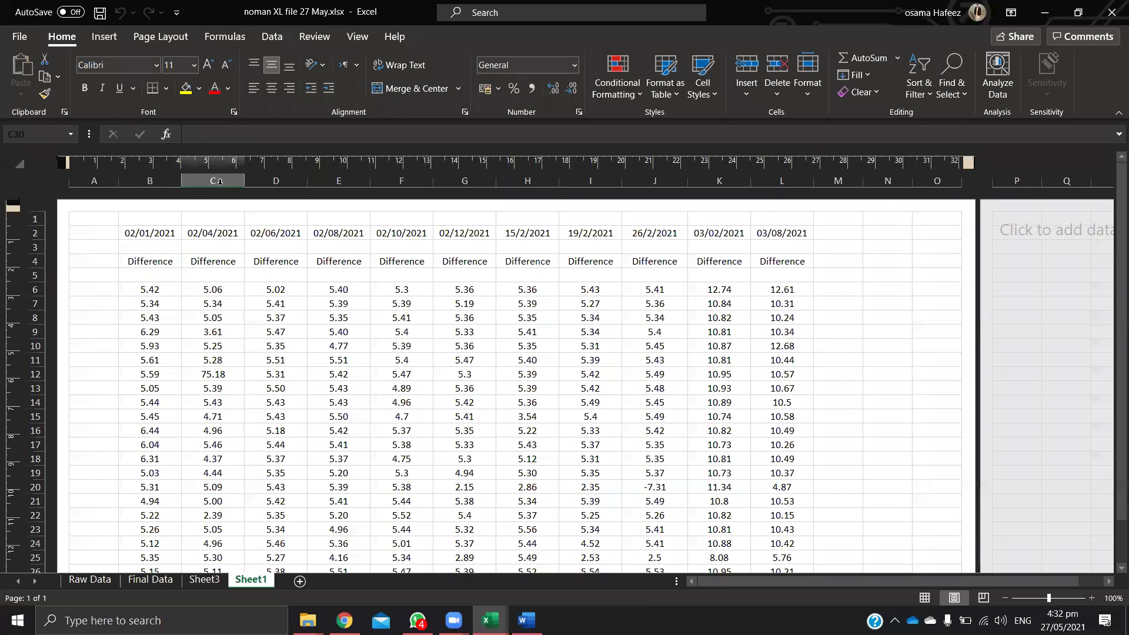
{"action": "left_click", "coordinate": [370, 41]}
{"action": "left_click", "coordinate": [364, 65]}
{"action": "left_click", "coordinate": [122, 329]}
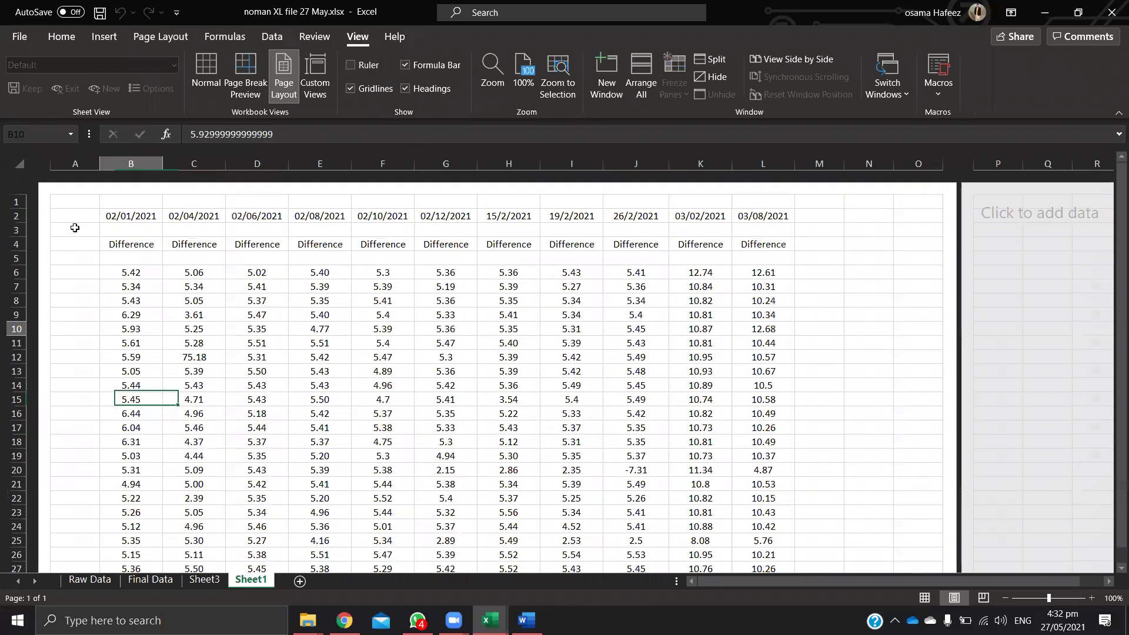
{"action": "right_click", "coordinate": [123, 164]}
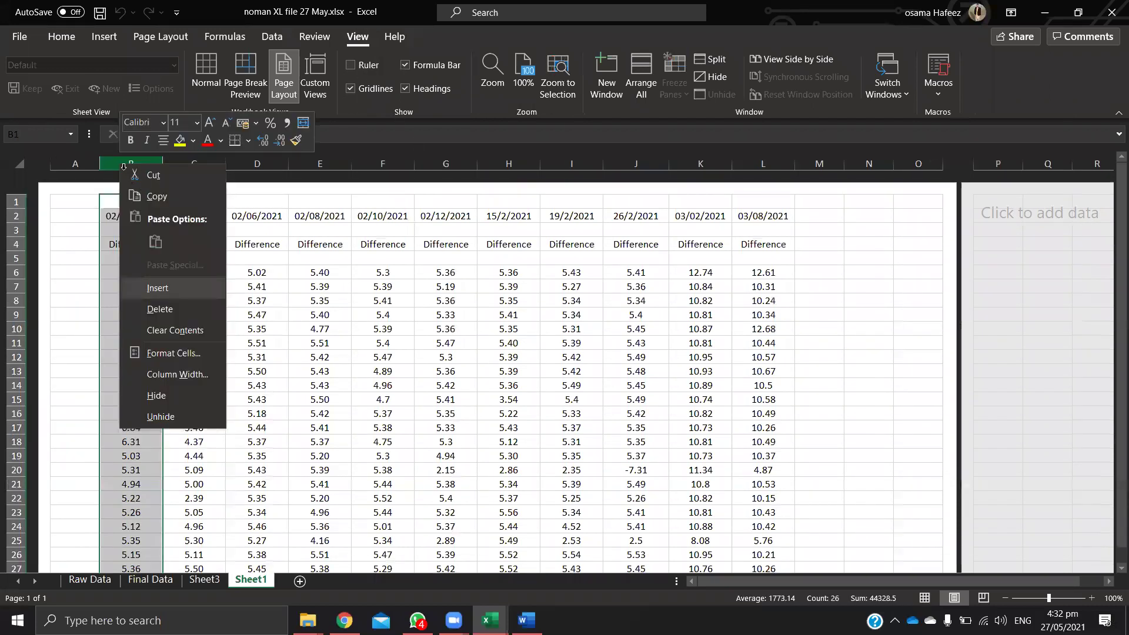
{"action": "left_click", "coordinate": [159, 288]}
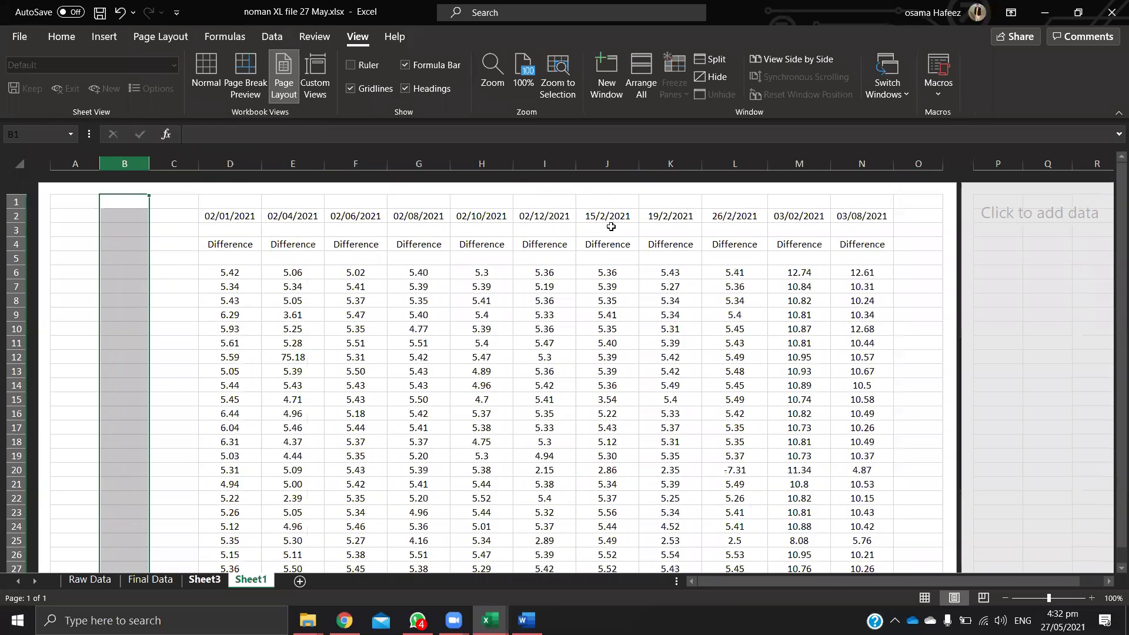
Step: Paste the treatment details, treatment and replication columns from Sheet3 into Sheet1 starting at cell A6
{"action": "key", "text": "ctrl+Page_Up"}
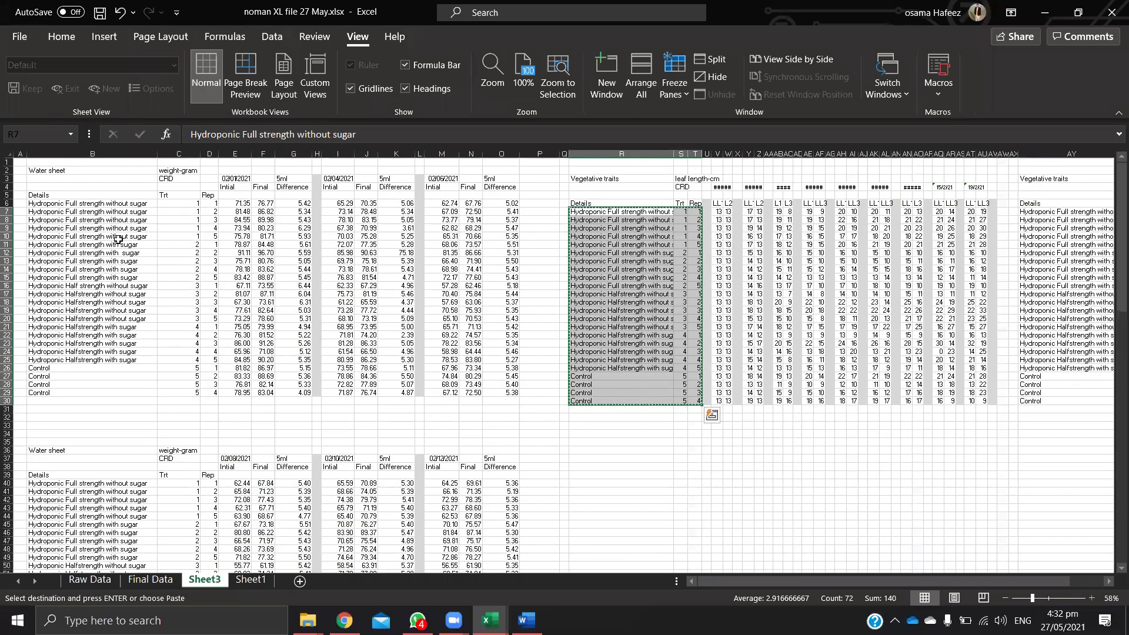
{"action": "key", "text": "ctrl+Page_Down"}
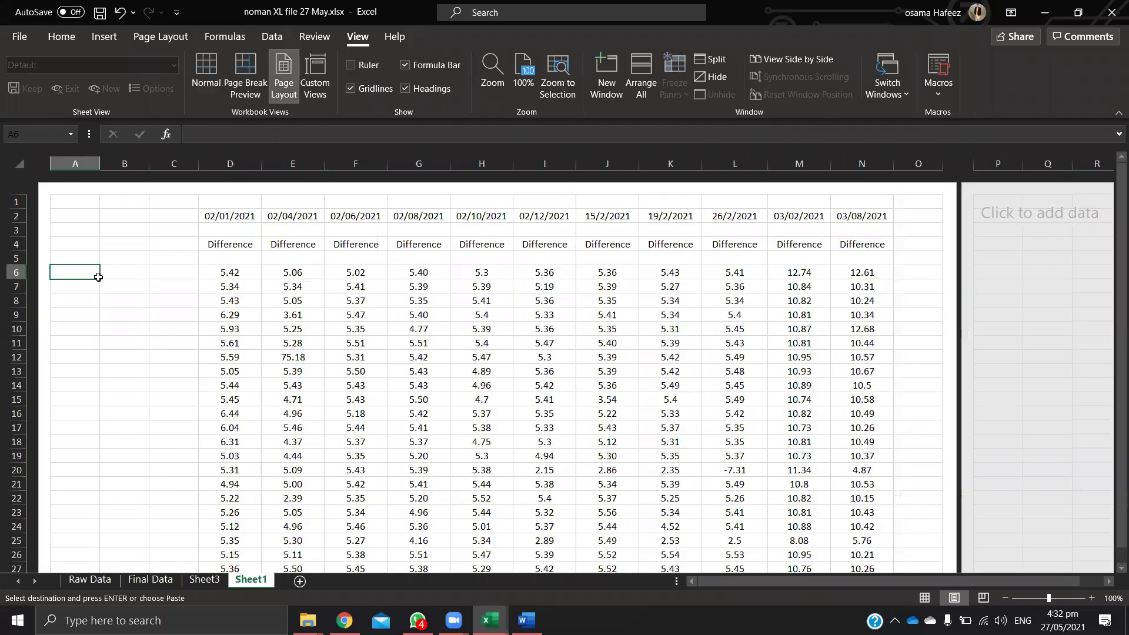
{"action": "key", "text": "Return"}
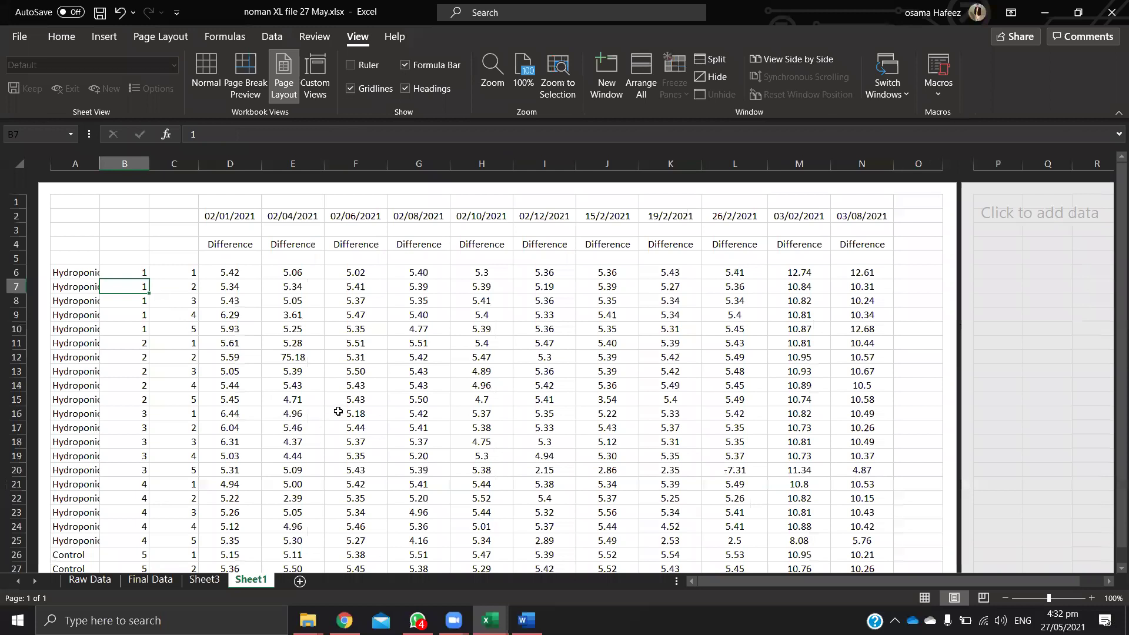
Step: Autofit column A to the treatment names and switch Sheet1 to Normal view
{"action": "key", "text": "alt+h"}
{"action": "key", "text": "o"}
{"action": "key", "text": "i"}
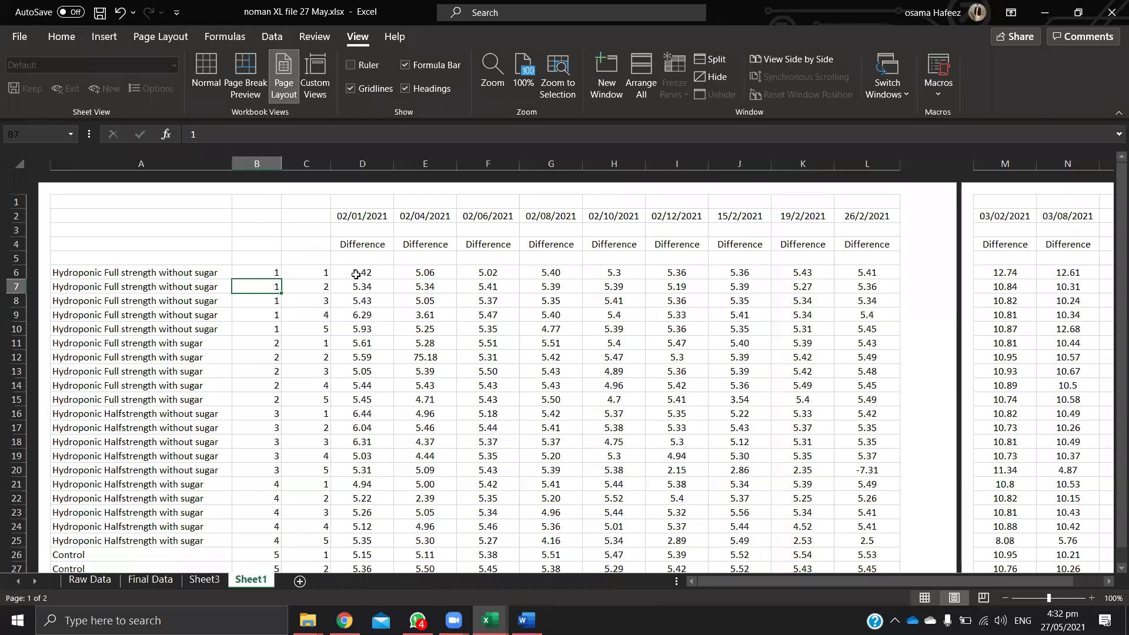
{"action": "key", "text": "alt+w"}
{"action": "key", "text": "l"}
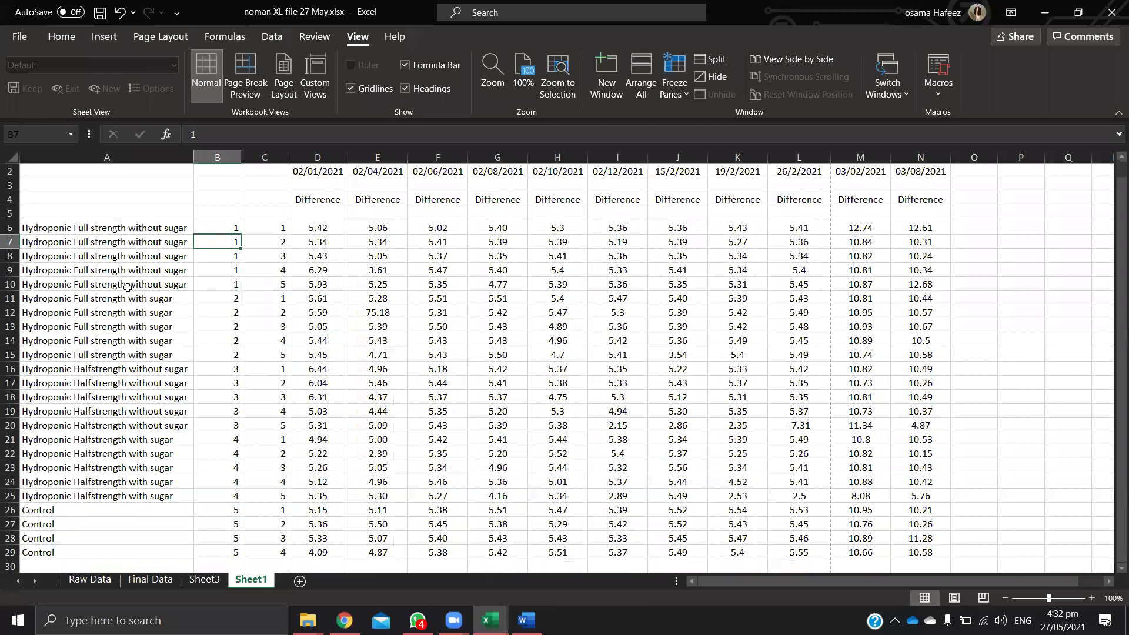
Step: Review the replicate rows of the first treatment and the Control group, and the empty cells D33:D37 below the data
{"action": "left_click_drag", "start_coordinate": [106, 227], "coordinate": [295, 290]}
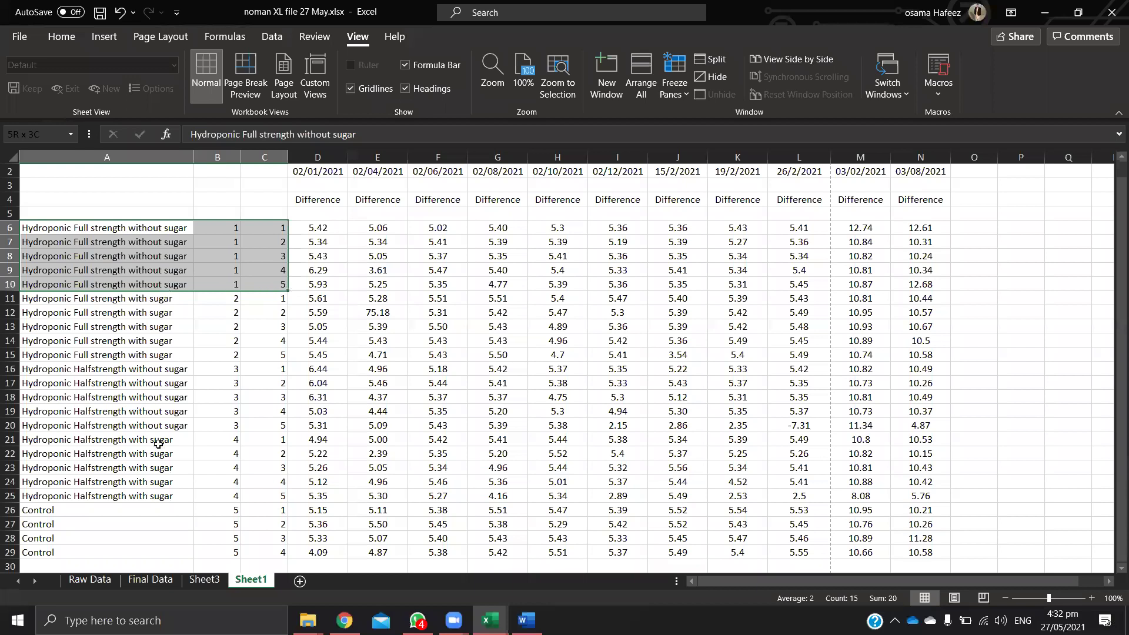
{"action": "scroll", "coordinate": [156, 445], "scroll_direction": "down", "scroll_amount": 1}
{"action": "left_click_drag", "start_coordinate": [107, 469], "coordinate": [116, 509]}
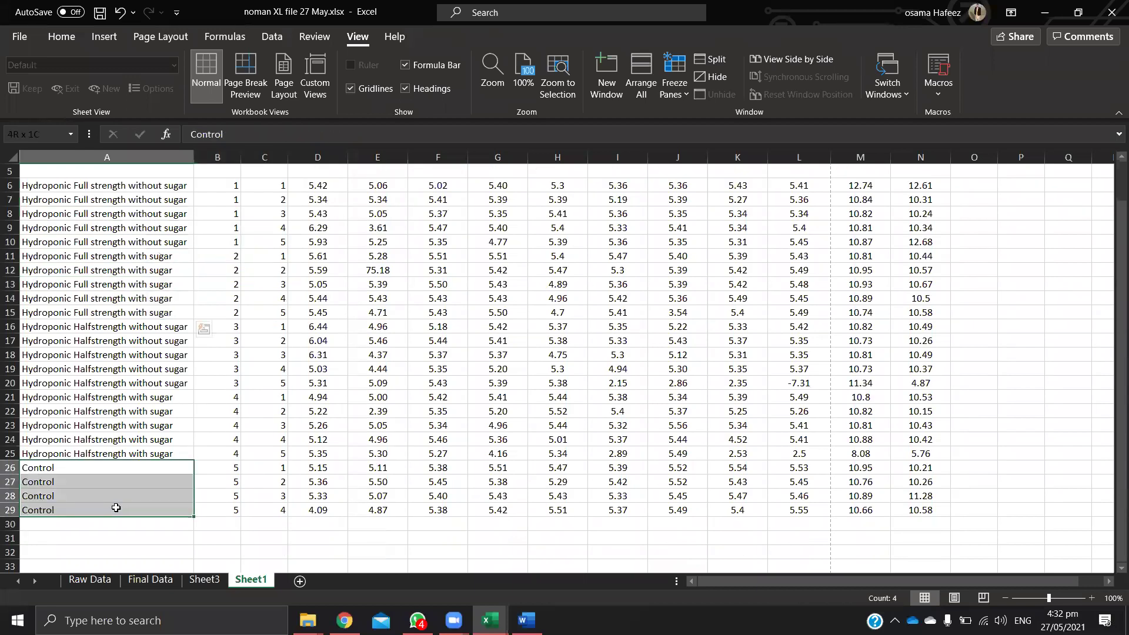
{"action": "scroll", "coordinate": [115, 508], "scroll_direction": "down", "scroll_amount": 2}
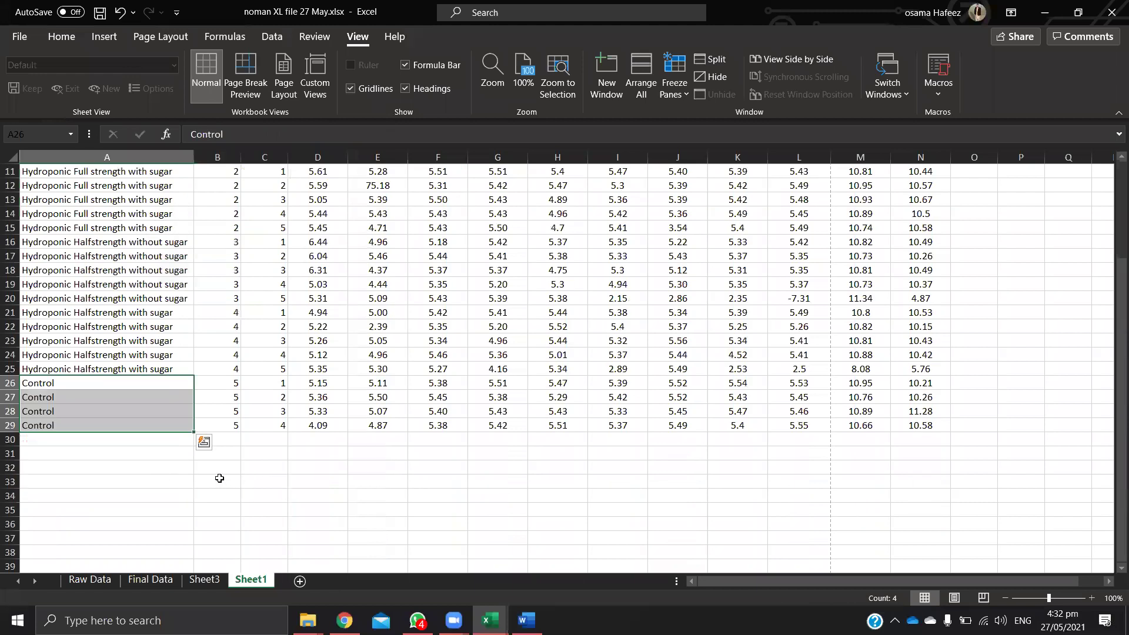
{"action": "left_click_drag", "start_coordinate": [313, 481], "coordinate": [318, 540]}
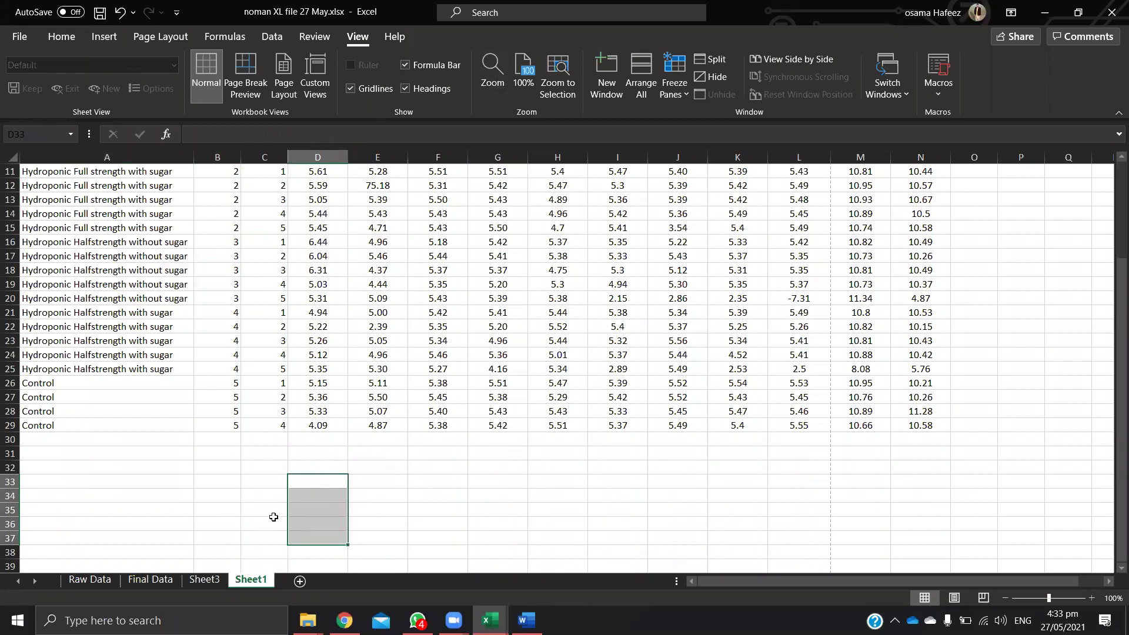
Step: Merge and center cells D33:D37 below the data
{"action": "right_click", "coordinate": [322, 510]}
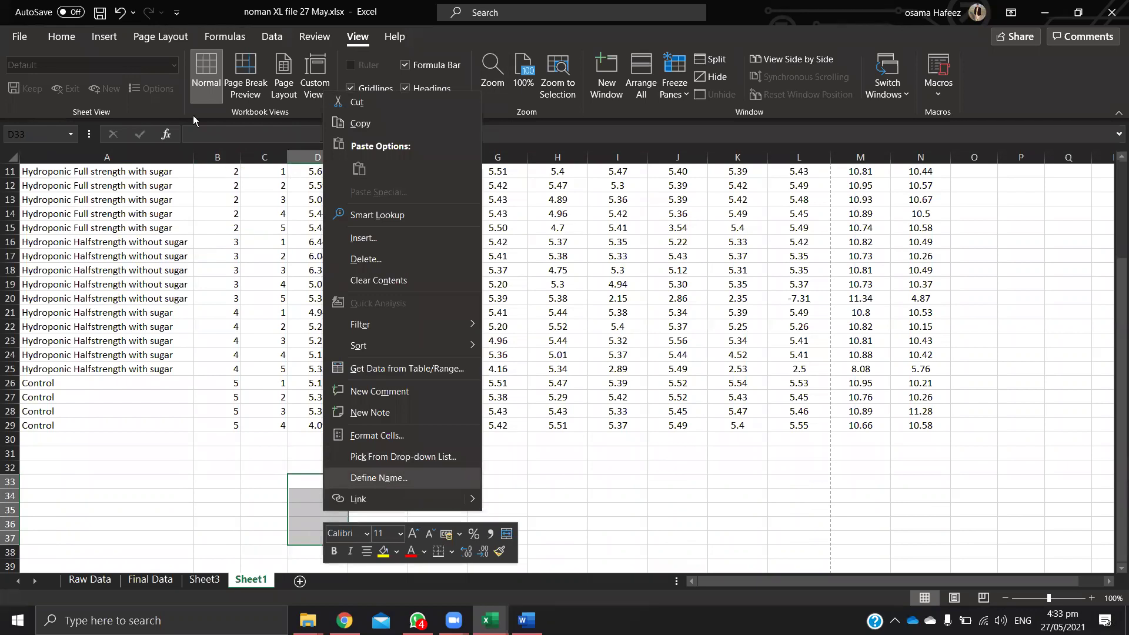
{"action": "left_click", "coordinate": [56, 40]}
{"action": "left_click", "coordinate": [56, 40]}
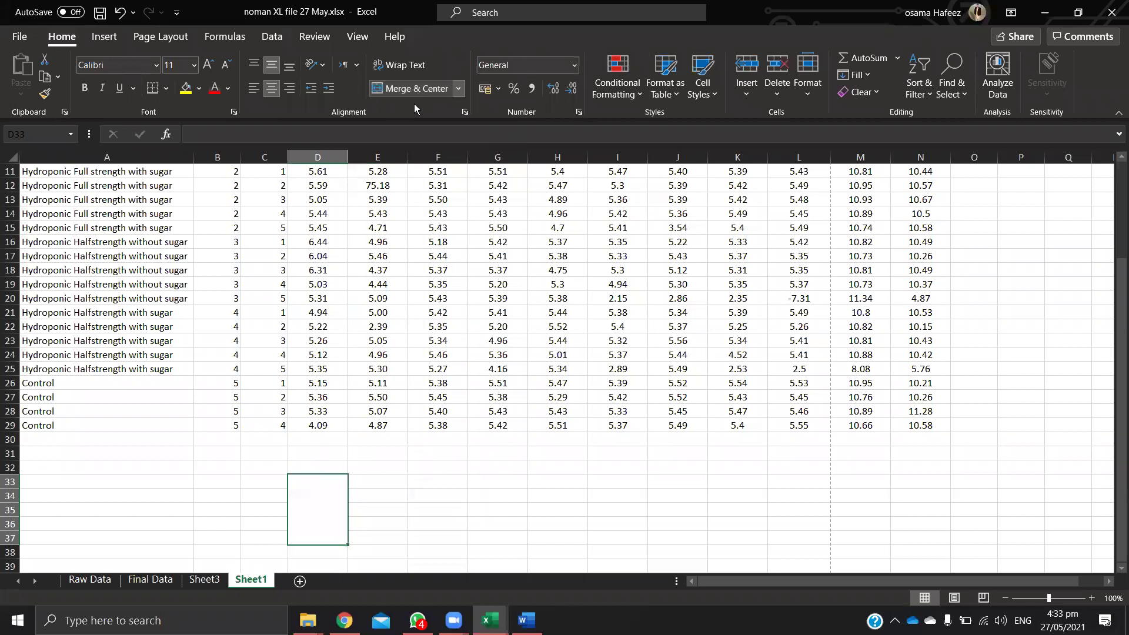
Step: Fill the merged five-row block down column D through row 52
{"action": "scroll", "coordinate": [355, 421], "scroll_direction": "down", "scroll_amount": 2}
{"action": "left_click_drag", "start_coordinate": [347, 462], "coordinate": [348, 531]}
{"action": "scroll", "coordinate": [351, 410], "scroll_direction": "down", "scroll_amount": 3}
{"action": "left_click", "coordinate": [355, 412]}
{"action": "left_click", "coordinate": [353, 410]}
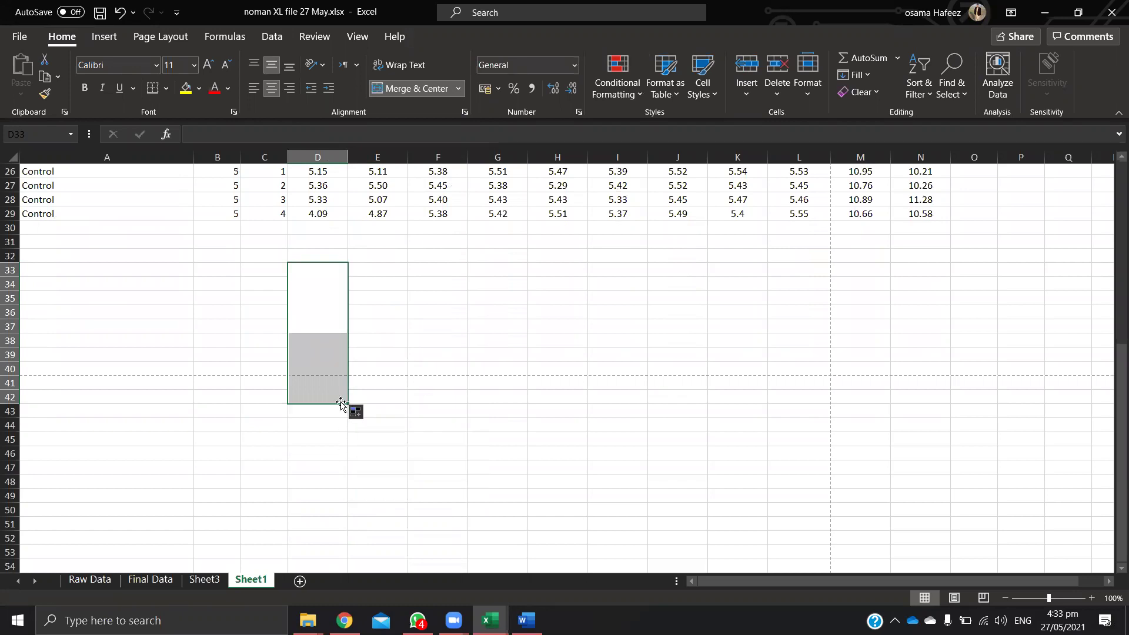
{"action": "left_click", "coordinate": [342, 401]}
{"action": "left_click_drag", "start_coordinate": [347, 404], "coordinate": [348, 545]}
Step: Merge and center cells D53:D57 as the fifth block in column D
{"action": "left_click", "coordinate": [438, 510]}
{"action": "scroll", "coordinate": [367, 534], "scroll_direction": "down", "scroll_amount": 2}
{"action": "left_click_drag", "start_coordinate": [316, 468], "coordinate": [315, 524]}
{"action": "right_click", "coordinate": [320, 499]}
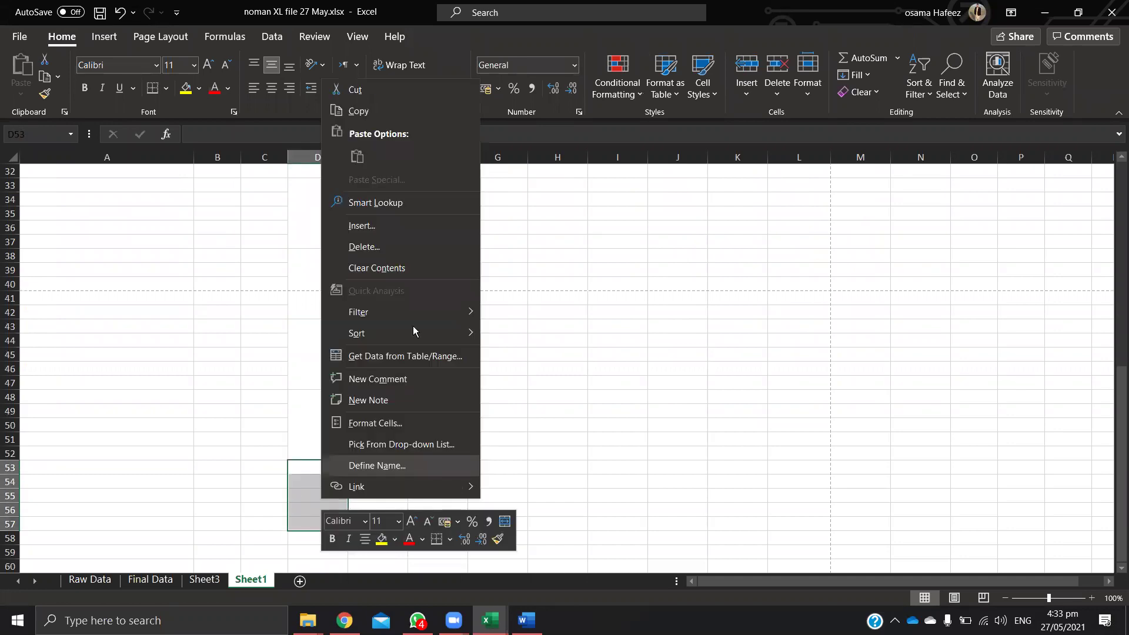
{"action": "key", "text": "Escape"}
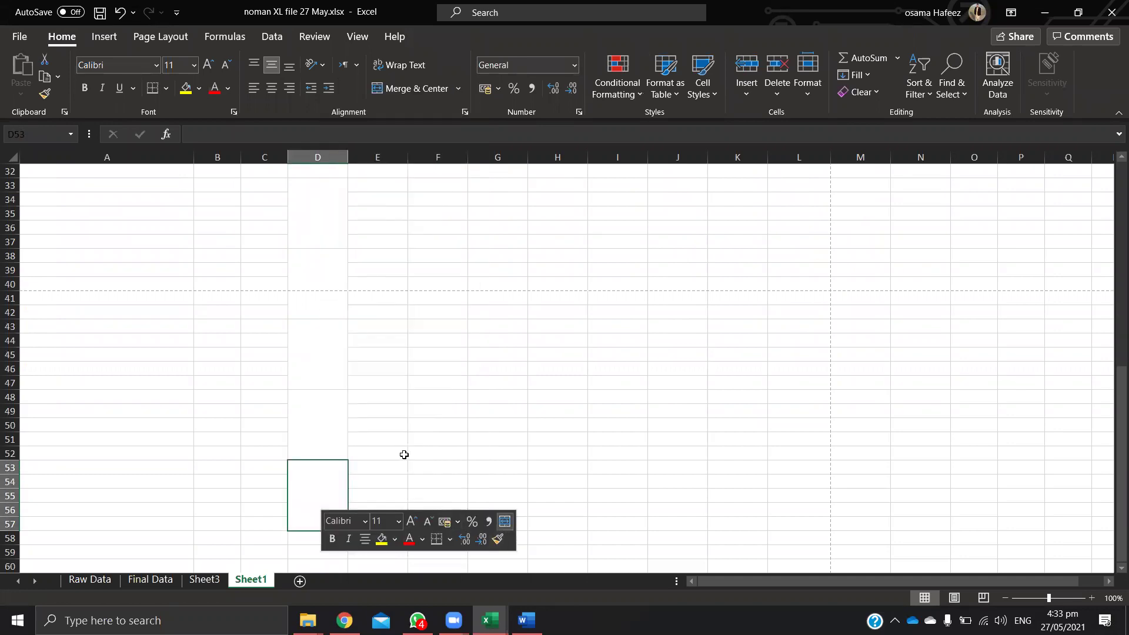
{"action": "left_click", "coordinate": [405, 453]}
Step: Enter the formula =AVERAGE(D6:D10) in the merged block at D33
{"action": "scroll", "coordinate": [326, 306], "scroll_direction": "up", "scroll_amount": 2}
{"action": "left_click", "coordinate": [302, 296]}
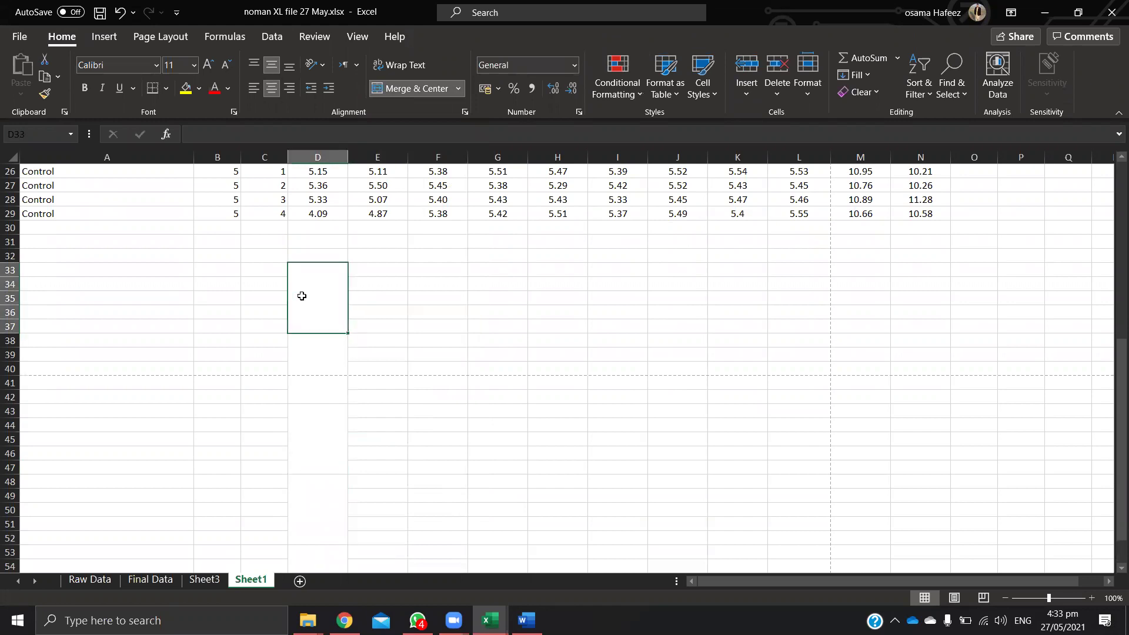
{"action": "type", "text": "=averageI"}
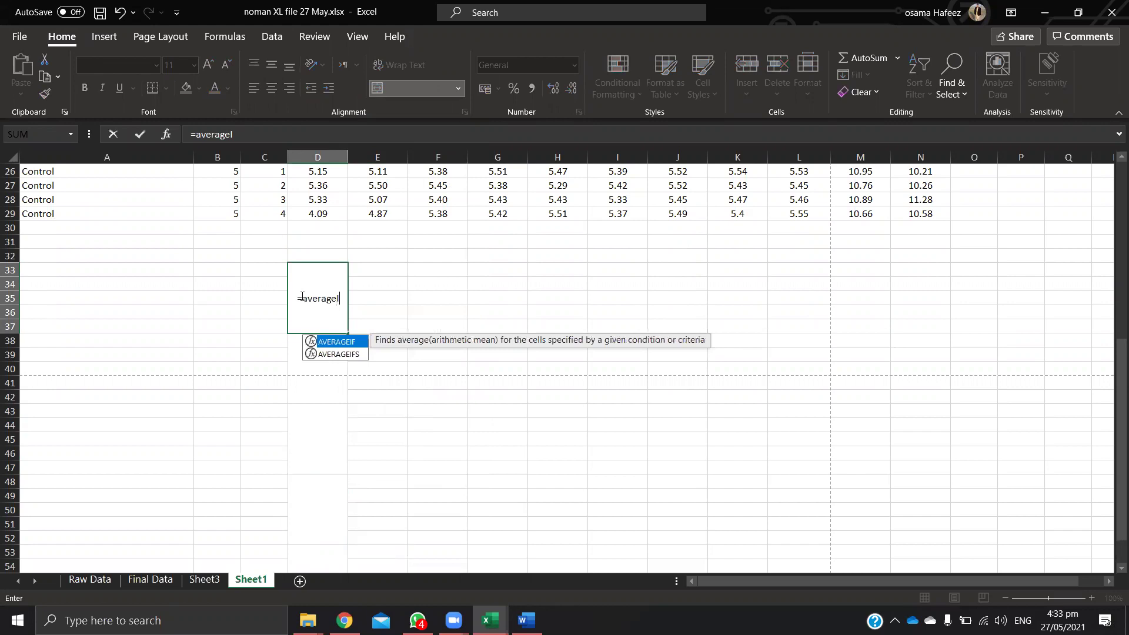
{"action": "key", "text": "BackSpace"}
{"action": "type", "text": "("}
{"action": "scroll", "coordinate": [258, 275], "scroll_direction": "up", "scroll_amount": 8}
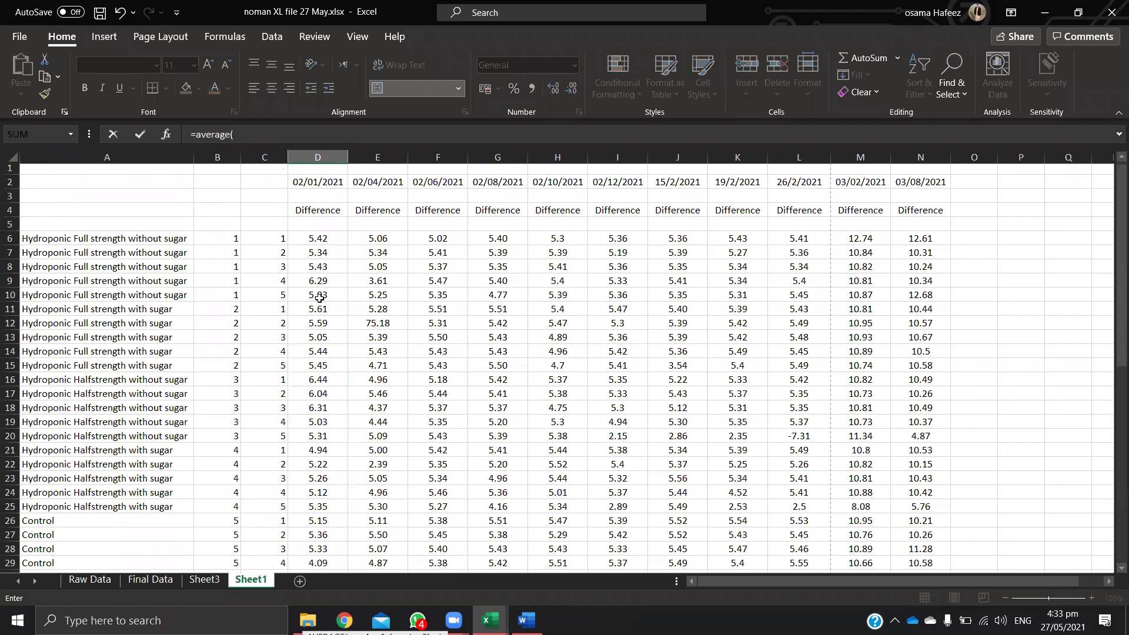
{"action": "type", "text": "d6:d10"}
{"action": "key", "text": "Return"}
Step: Fill the average formula down column D through row 52 and check which range the fourth block averages
{"action": "left_click", "coordinate": [324, 495]}
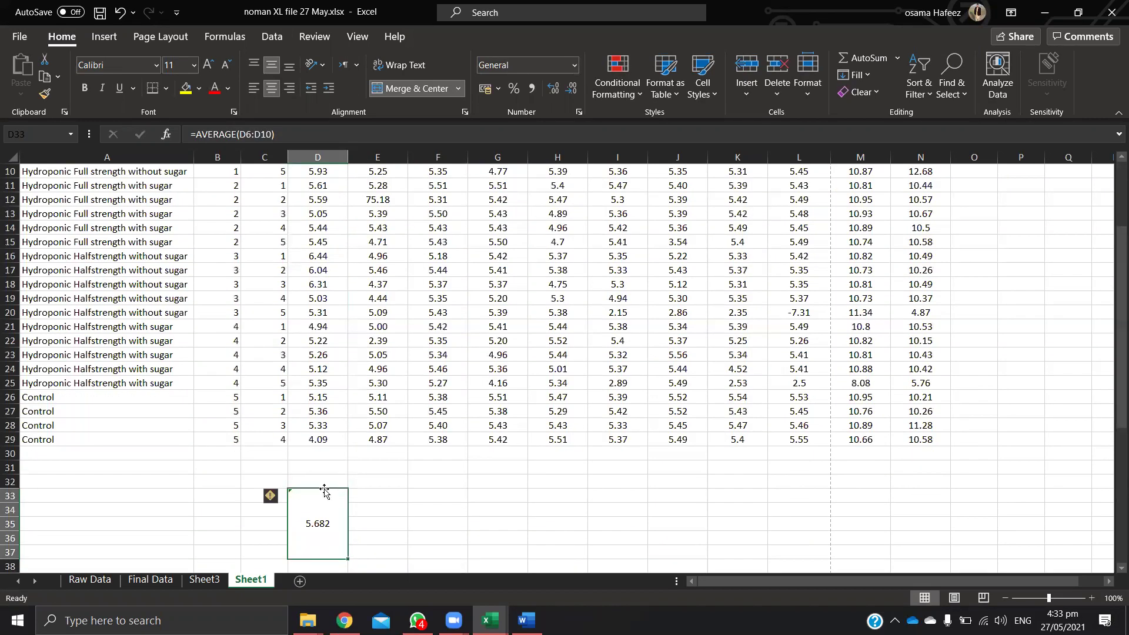
{"action": "left_click", "coordinate": [270, 497]}
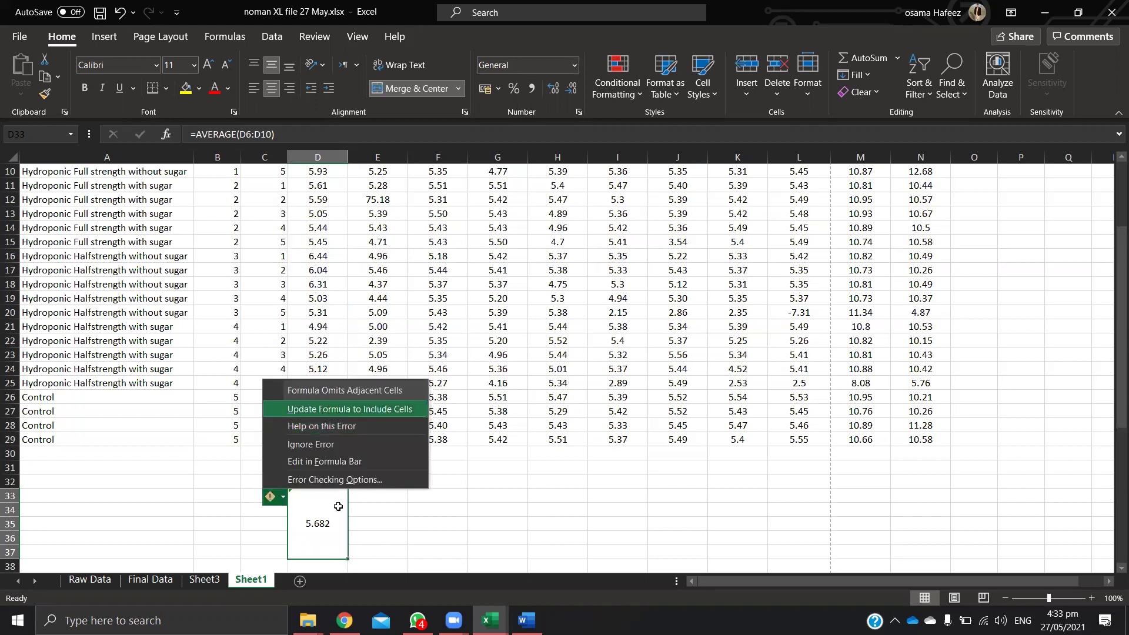
{"action": "scroll", "coordinate": [338, 506], "scroll_direction": "down", "scroll_amount": 3}
{"action": "left_click_drag", "start_coordinate": [348, 433], "coordinate": [344, 367]}
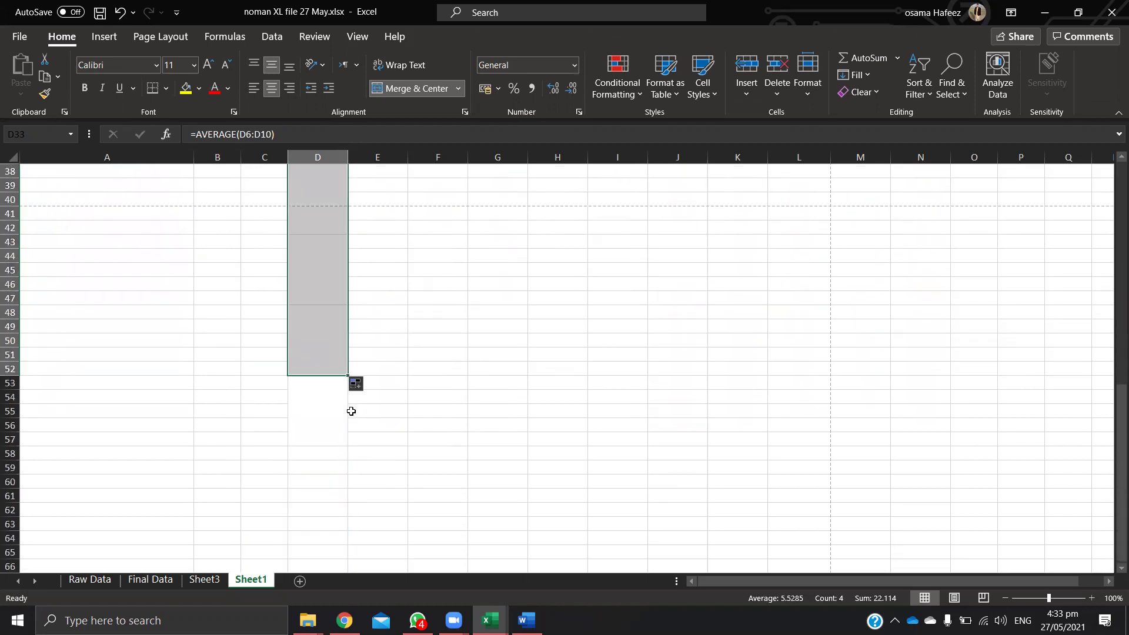
{"action": "scroll", "coordinate": [295, 272], "scroll_direction": "up", "scroll_amount": 1}
{"action": "double_click", "coordinate": [300, 391]}
{"action": "scroll", "coordinate": [317, 400], "scroll_direction": "up", "scroll_amount": 5}
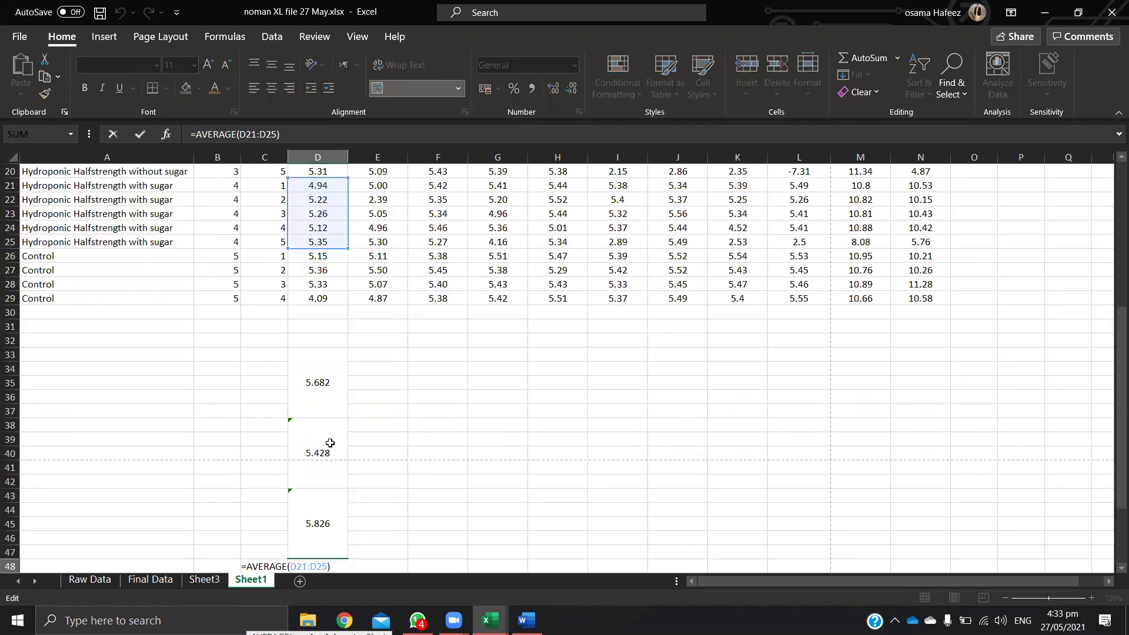
{"action": "scroll", "coordinate": [297, 352], "scroll_direction": "up", "scroll_amount": 3}
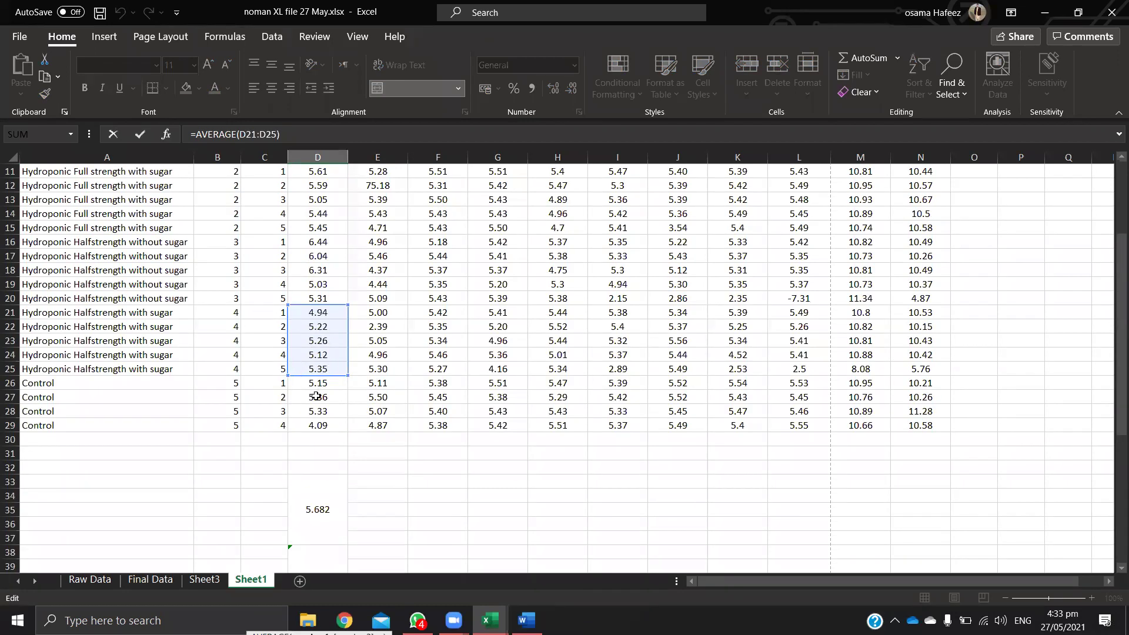
Step: Enter a formula averaging the Control values D26:D28 in the merged block at D53
{"action": "scroll", "coordinate": [314, 477], "scroll_direction": "down", "scroll_amount": 7}
{"action": "left_click", "coordinate": [316, 477]}
{"action": "type", "text": "=average("}
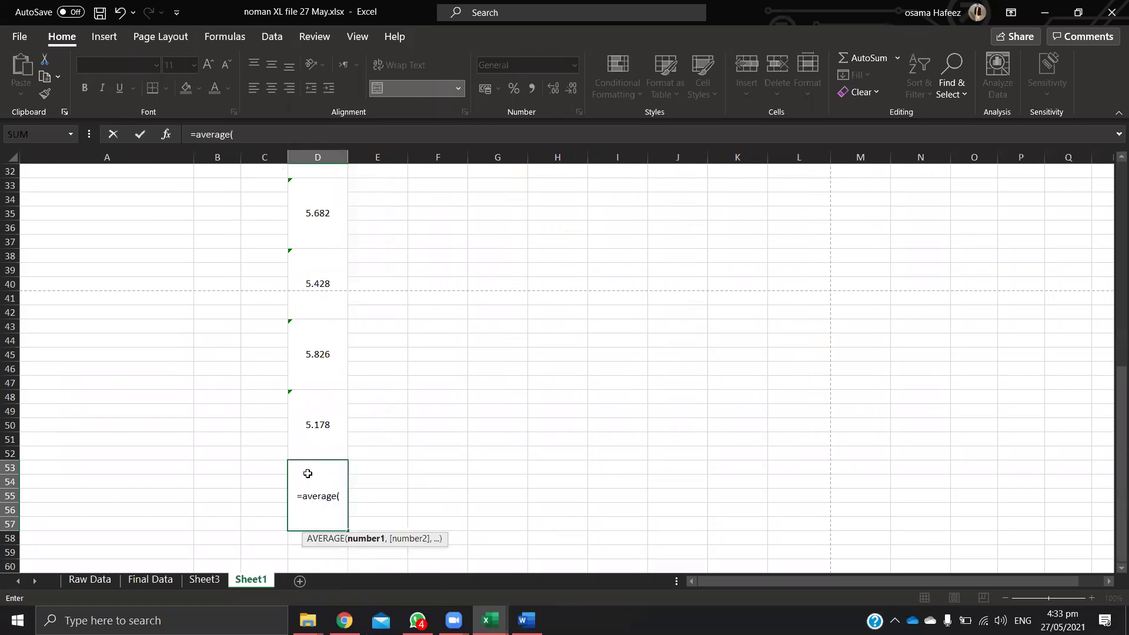
{"action": "scroll", "coordinate": [308, 474], "scroll_direction": "up", "scroll_amount": 4}
{"action": "left_click_drag", "start_coordinate": [311, 255], "coordinate": [318, 294]}
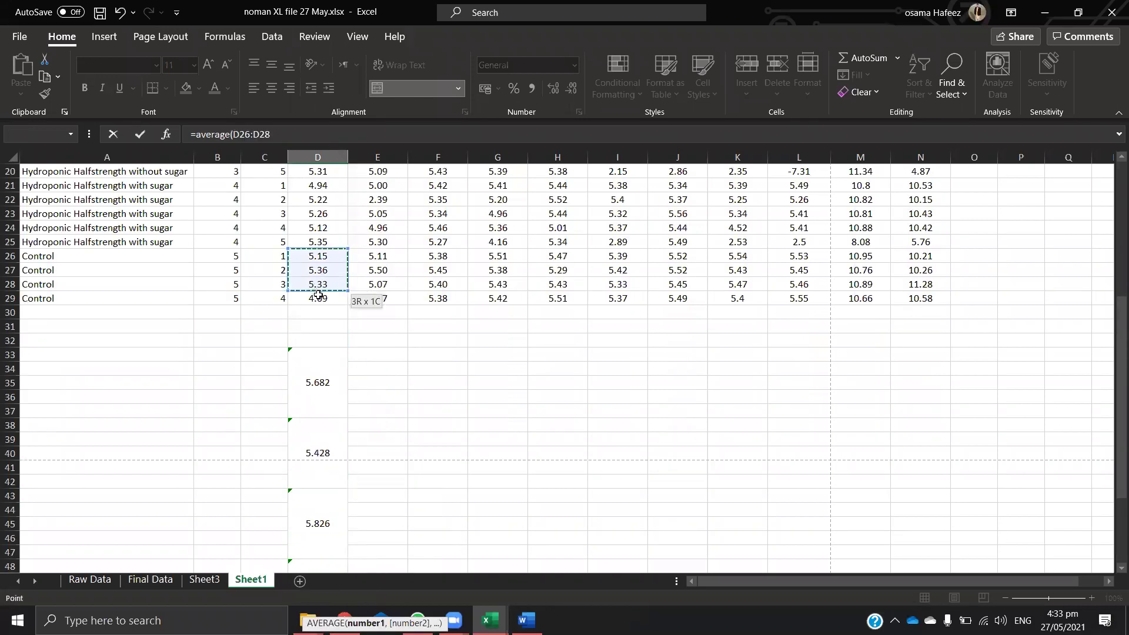
{"action": "key", "text": "Return"}
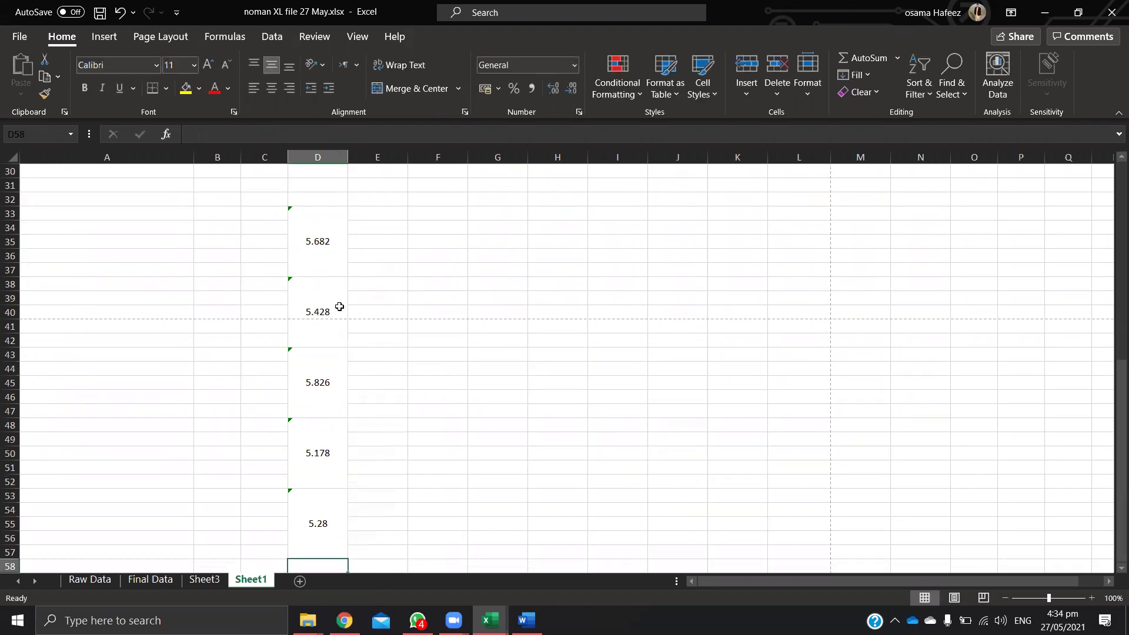
Step: Fill the five average formulas in D33:D57 across to column P
{"action": "scroll", "coordinate": [339, 307], "scroll_direction": "up", "scroll_amount": 2}
{"action": "left_click_drag", "start_coordinate": [319, 324], "coordinate": [1065, 497]}
{"action": "scroll", "coordinate": [825, 489], "scroll_direction": "up", "scroll_amount": 3}
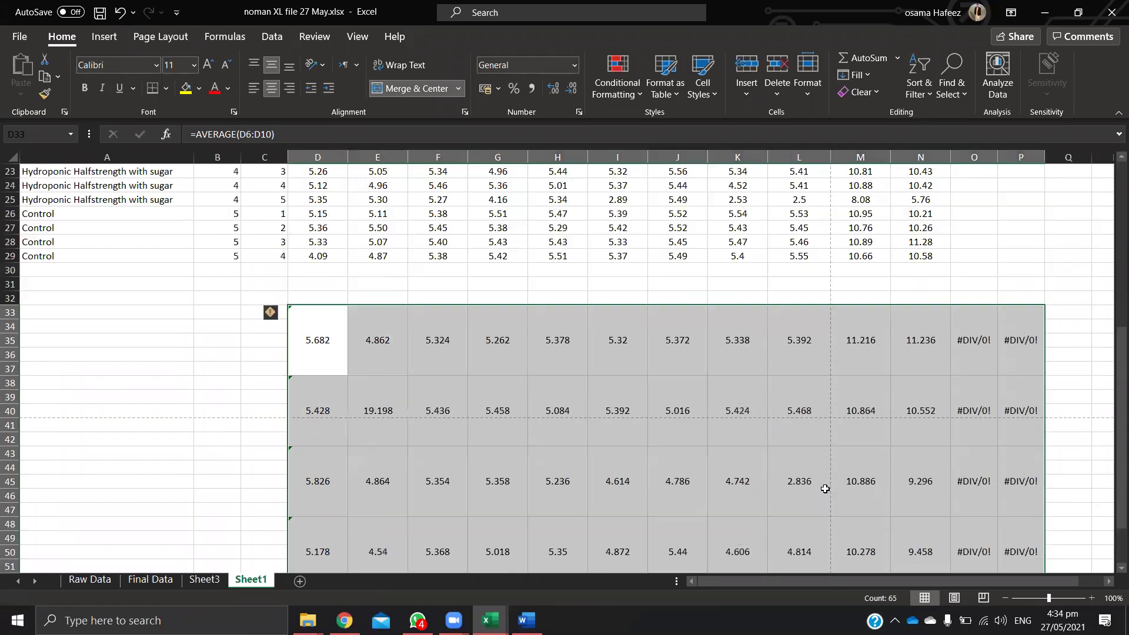
{"action": "scroll", "coordinate": [825, 489], "scroll_direction": "up", "scroll_amount": 4}
{"action": "scroll", "coordinate": [1002, 438], "scroll_direction": "down", "scroll_amount": 4}
Step: Clear the surplus average formulas from O33:P57
{"action": "left_click_drag", "start_coordinate": [972, 365], "coordinate": [1020, 477]}
{"action": "scroll", "coordinate": [1020, 477], "scroll_direction": "down", "scroll_amount": 3}
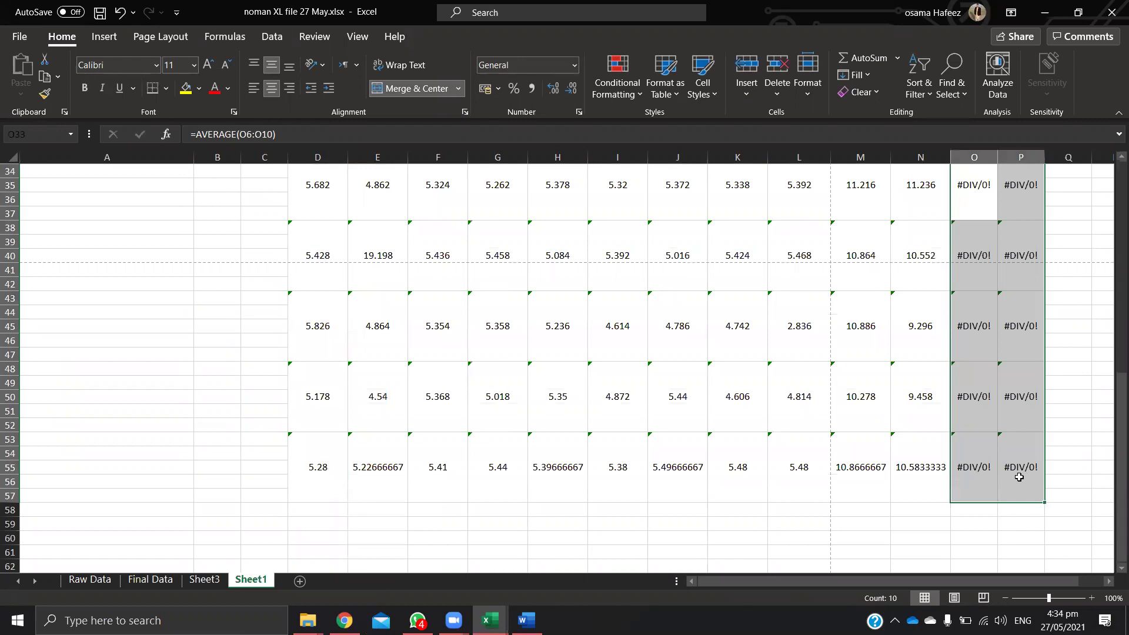
{"action": "key", "text": "Delete"}
Step: Copy the date headers D2:N2 into row 32 above the averages, starting at D32
{"action": "scroll", "coordinate": [857, 404], "scroll_direction": "up", "scroll_amount": 11}
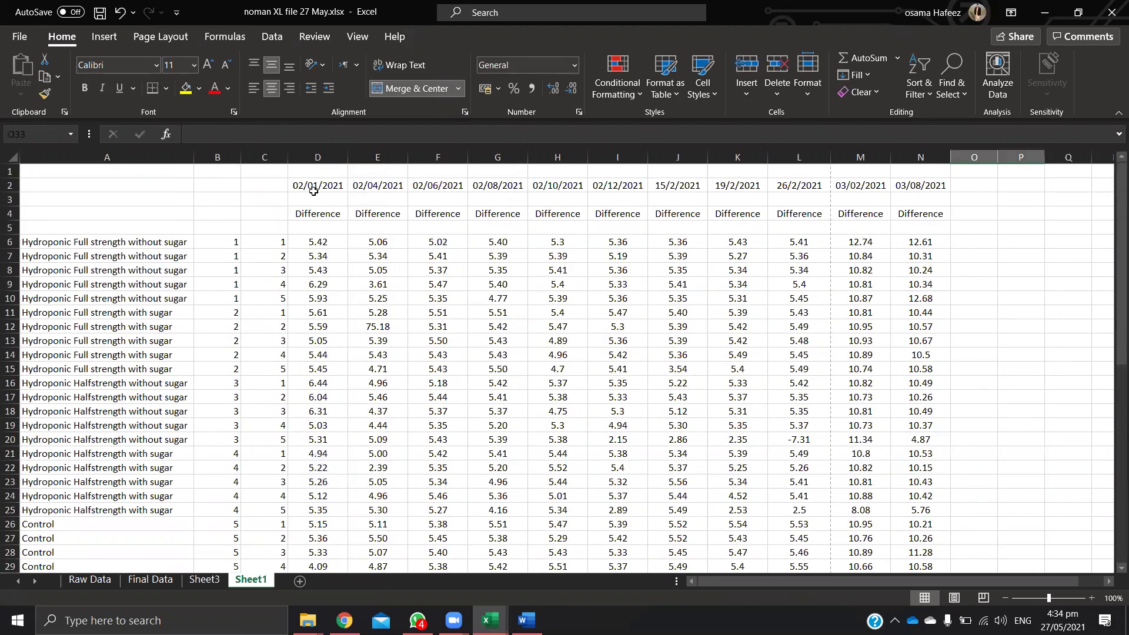
{"action": "left_click_drag", "start_coordinate": [317, 185], "coordinate": [928, 184]}
{"action": "key", "text": "ctrl+c"}
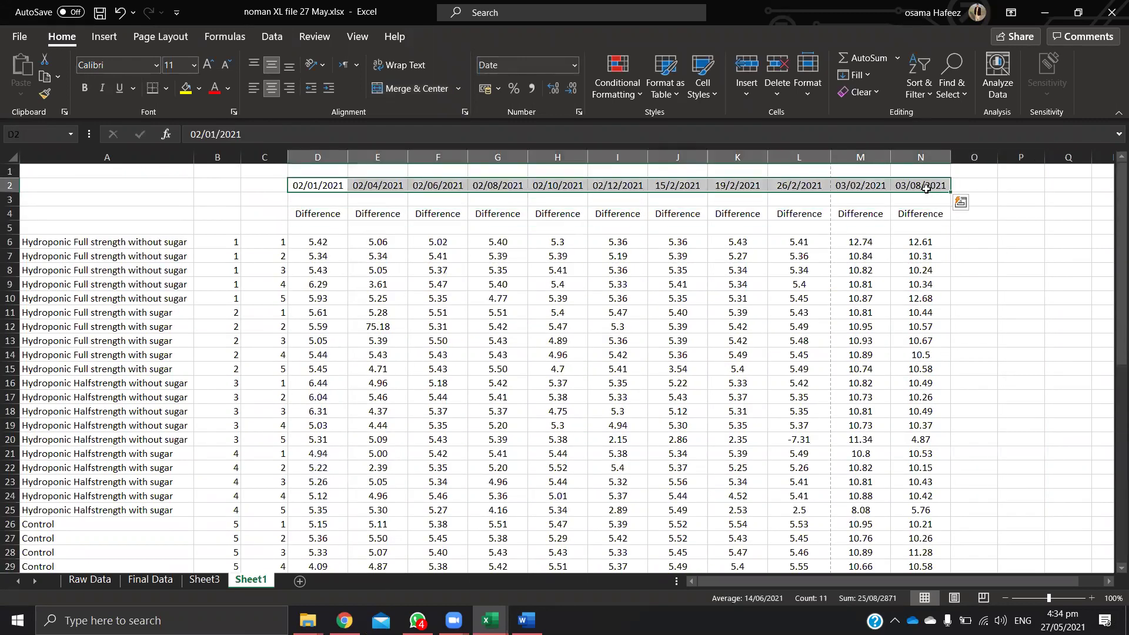
{"action": "scroll", "coordinate": [435, 491], "scroll_direction": "down", "scroll_amount": 5}
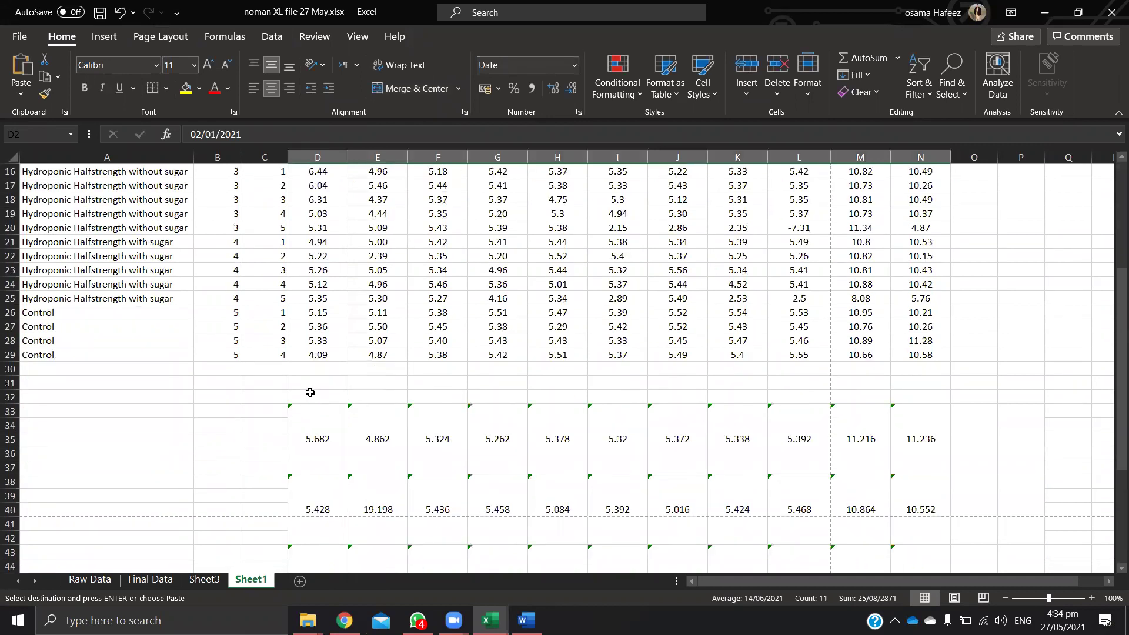
{"action": "left_click", "coordinate": [310, 392]}
{"action": "key", "text": "ctrl+v"}
{"action": "scroll", "coordinate": [387, 433], "scroll_direction": "down", "scroll_amount": 2}
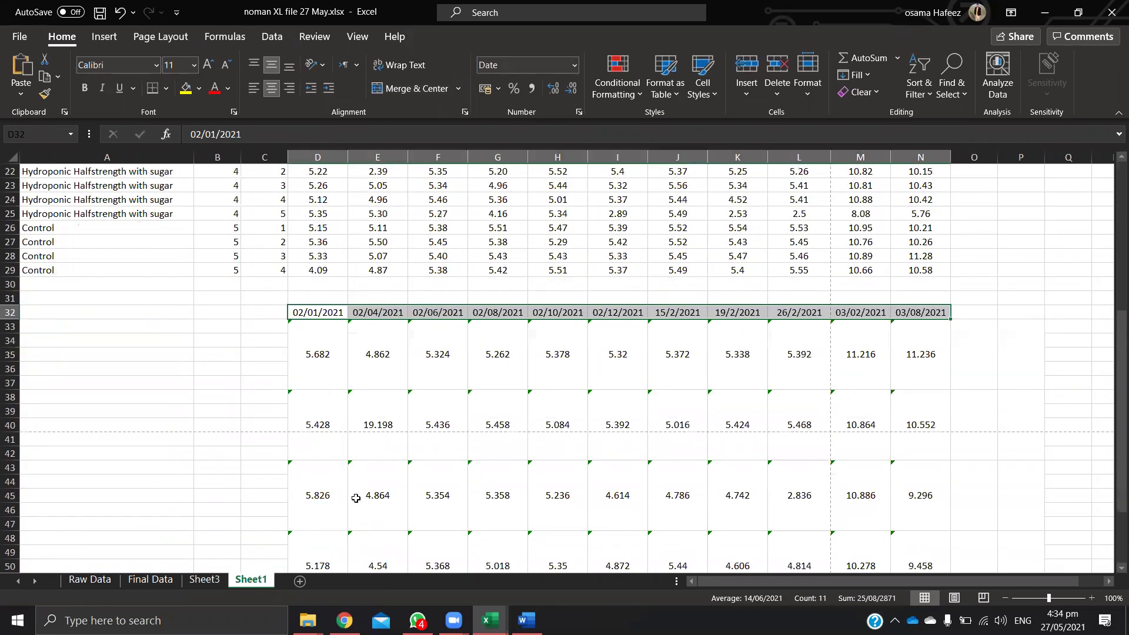
Step: Merge and center cells C33:C37 beside the first row of averages
{"action": "scroll", "coordinate": [356, 498], "scroll_direction": "down", "scroll_amount": 3}
{"action": "left_click", "coordinate": [360, 495]}
{"action": "scroll", "coordinate": [279, 342], "scroll_direction": "up", "scroll_amount": 2}
{"action": "left_click", "coordinate": [255, 287]}
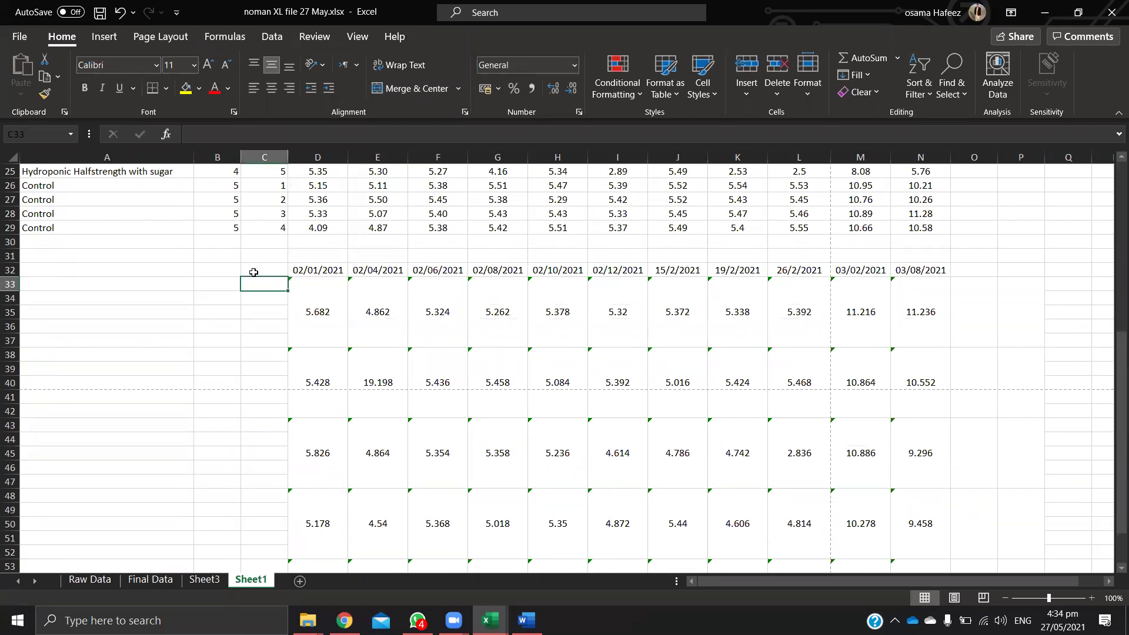
{"action": "left_click_drag", "start_coordinate": [255, 284], "coordinate": [257, 242]}
{"action": "left_click", "coordinate": [412, 89]}
Step: Fill the merged block down column C through row 52 and merge the cells beside the Control averages from C53
{"action": "scroll", "coordinate": [260, 327], "scroll_direction": "up", "scroll_amount": 3}
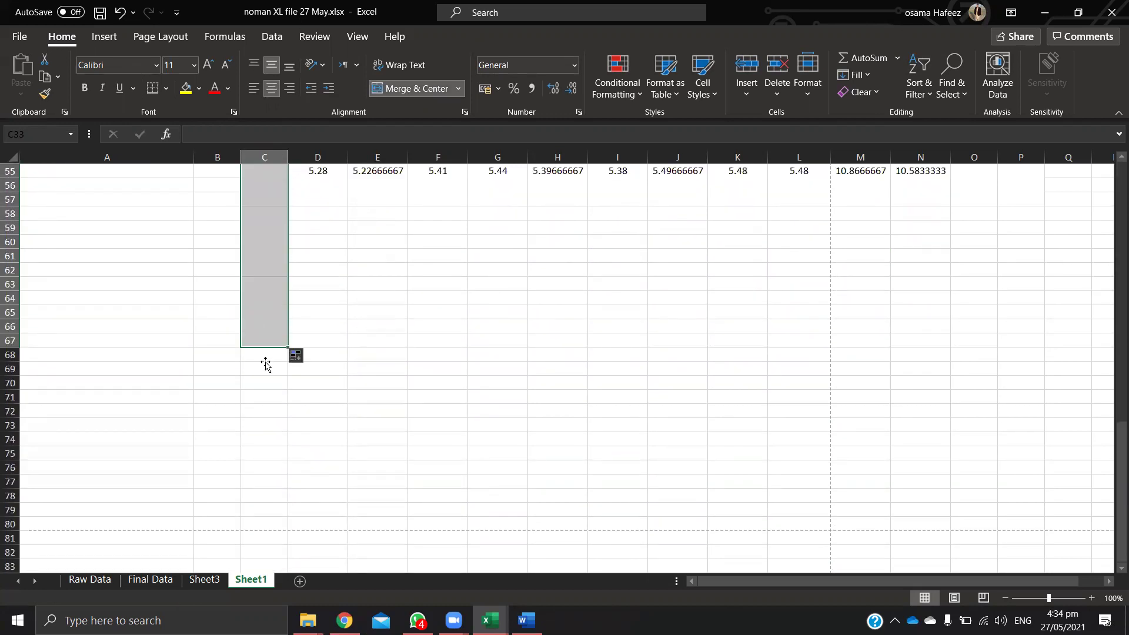
{"action": "scroll", "coordinate": [265, 365], "scroll_direction": "up", "scroll_amount": 12}
{"action": "left_click", "coordinate": [272, 464]}
{"action": "scroll", "coordinate": [285, 424], "scroll_direction": "down", "scroll_amount": 1}
{"action": "mouse_move", "coordinate": [288, 390]}
{"action": "left_mouse_down"}
{"action": "mouse_move", "coordinate": [292, 536]}
{"action": "mouse_move", "coordinate": [288, 366]}
{"action": "mouse_move", "coordinate": [274, 495]}
{"action": "left_mouse_up"}
{"action": "scroll", "coordinate": [294, 404], "scroll_direction": "down", "scroll_amount": 4}
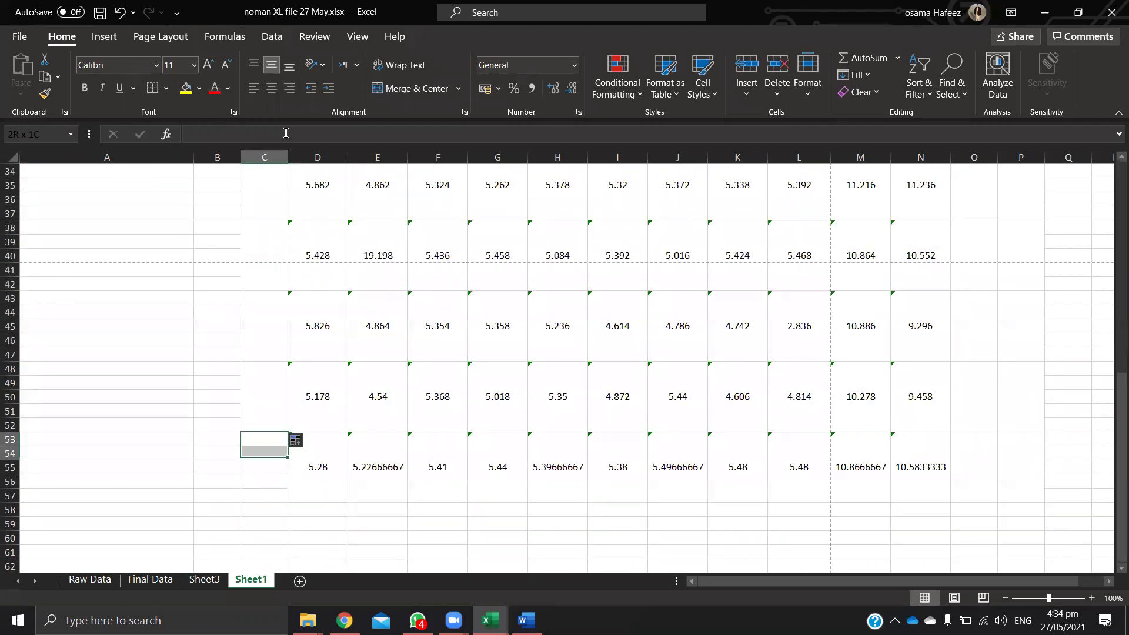
{"action": "left_click_drag", "start_coordinate": [286, 133], "coordinate": [266, 495]}
{"action": "scroll", "coordinate": [213, 349], "scroll_direction": "up", "scroll_amount": 2}
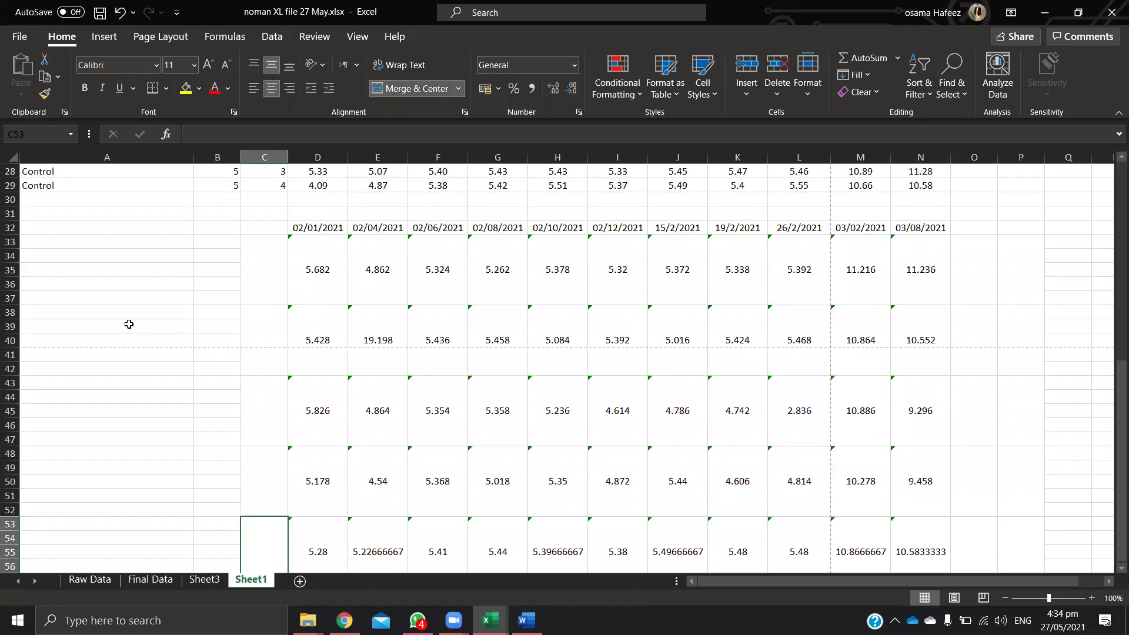
Step: Copy one name per treatment from A6, A11, A16, A21 and A26, and paste the list into A34:A38
{"action": "scroll", "coordinate": [77, 233], "scroll_direction": "up", "scroll_amount": 7}
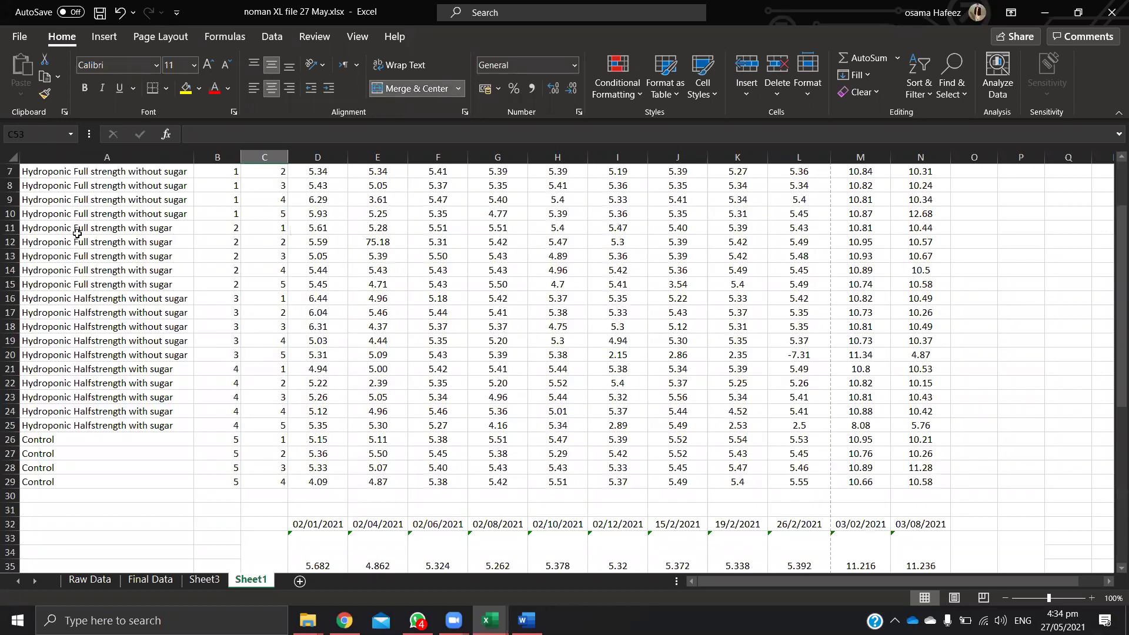
{"action": "left_click", "coordinate": [92, 312]}
{"action": "key", "text": "ctrl+Up"}
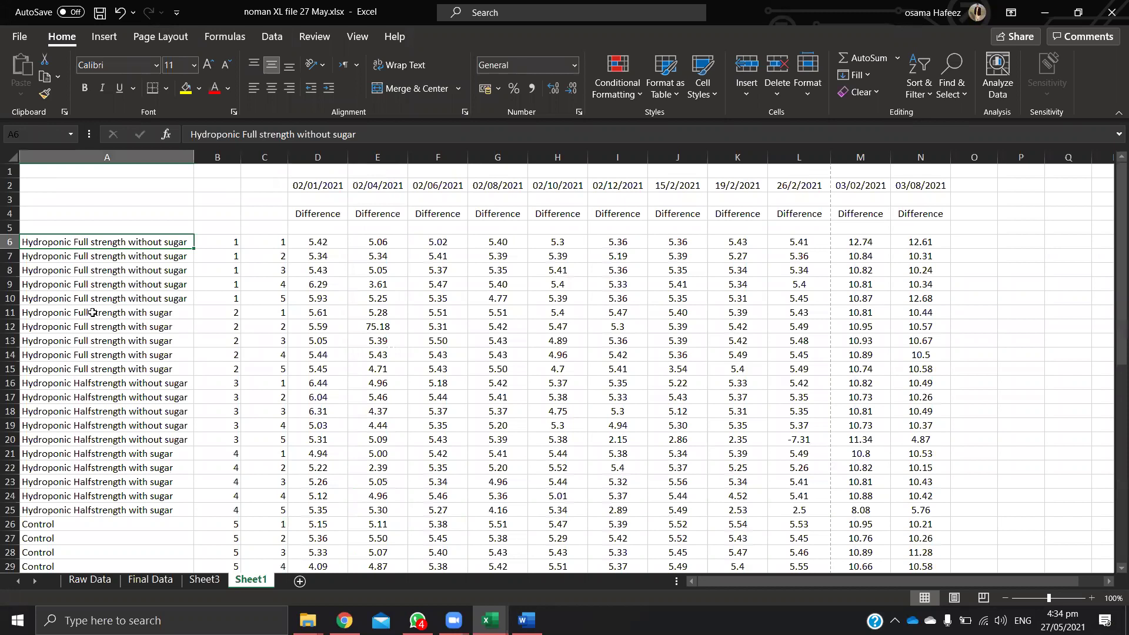
{"action": "left_click", "coordinate": [97, 312], "text": "ctrl"}
{"action": "left_click", "coordinate": [102, 383], "text": "ctrl"}
{"action": "left_click", "coordinate": [102, 454], "text": "ctrl"}
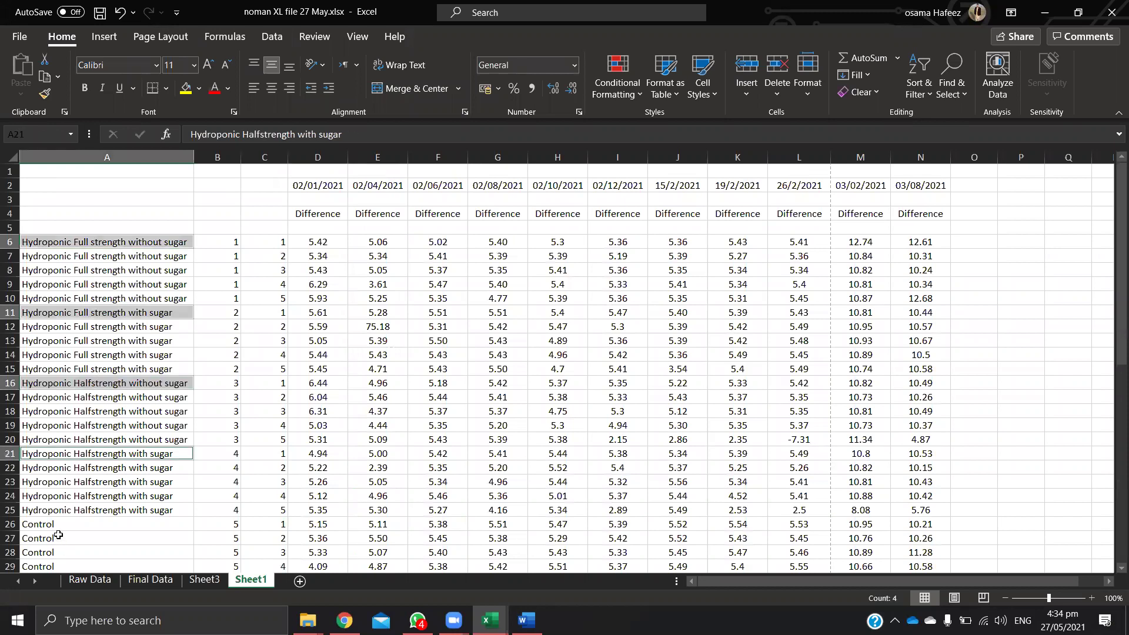
{"action": "left_click", "coordinate": [61, 521], "text": "ctrl"}
{"action": "key", "text": "ctrl+c"}
{"action": "scroll", "coordinate": [68, 517], "scroll_direction": "down", "scroll_amount": 5}
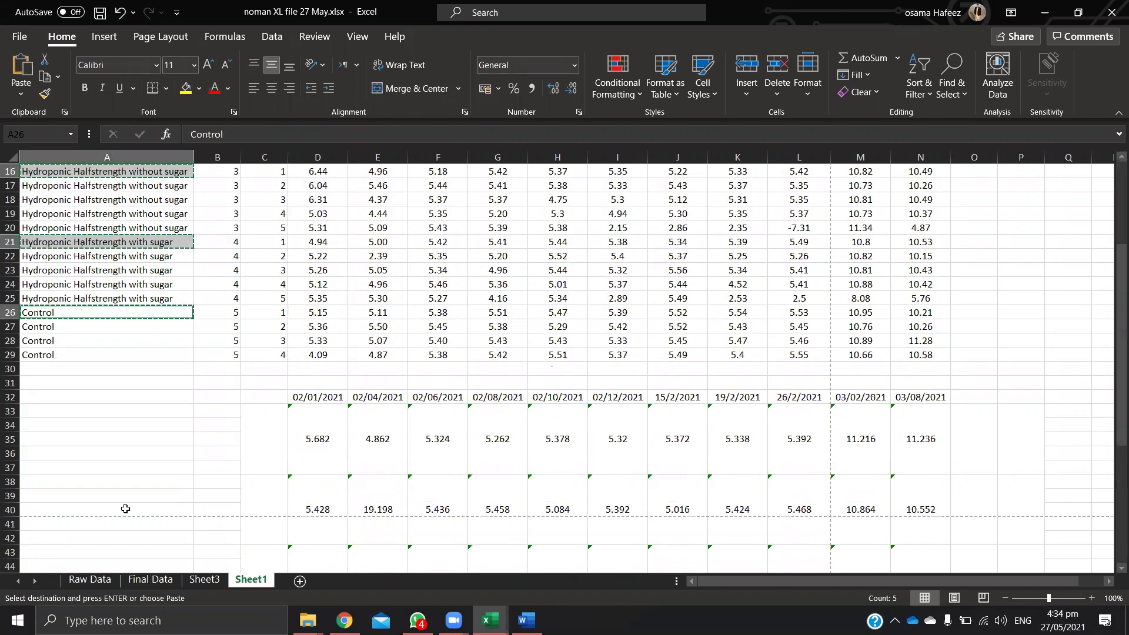
{"action": "scroll", "coordinate": [119, 340], "scroll_direction": "down", "scroll_amount": 2}
{"action": "right_click", "coordinate": [120, 341]}
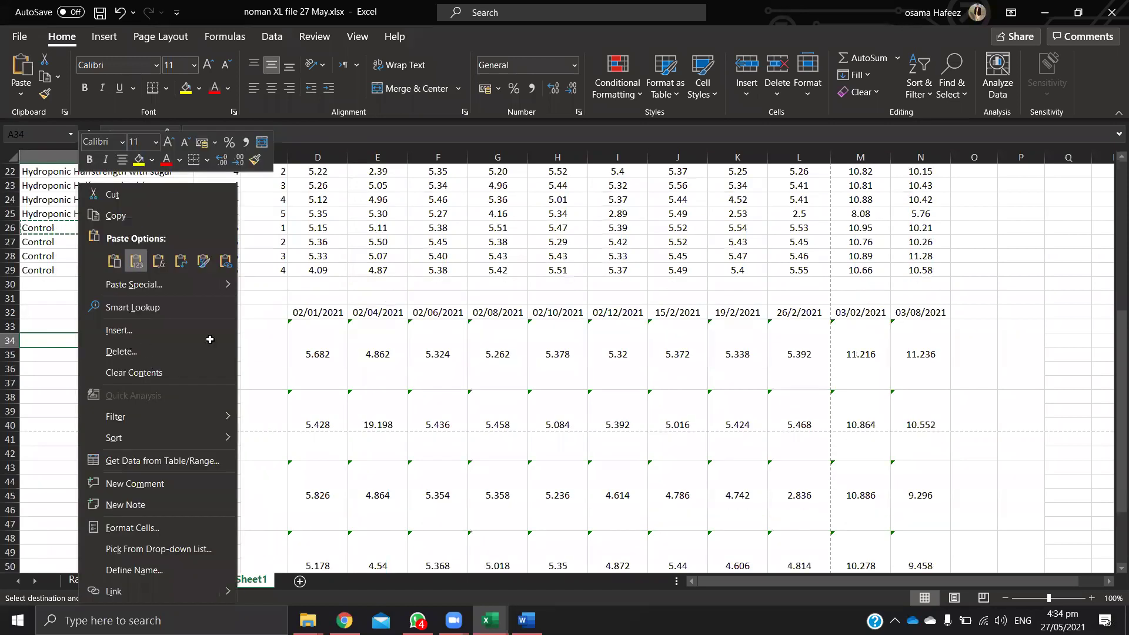
{"action": "key", "text": "ctrl+v"}
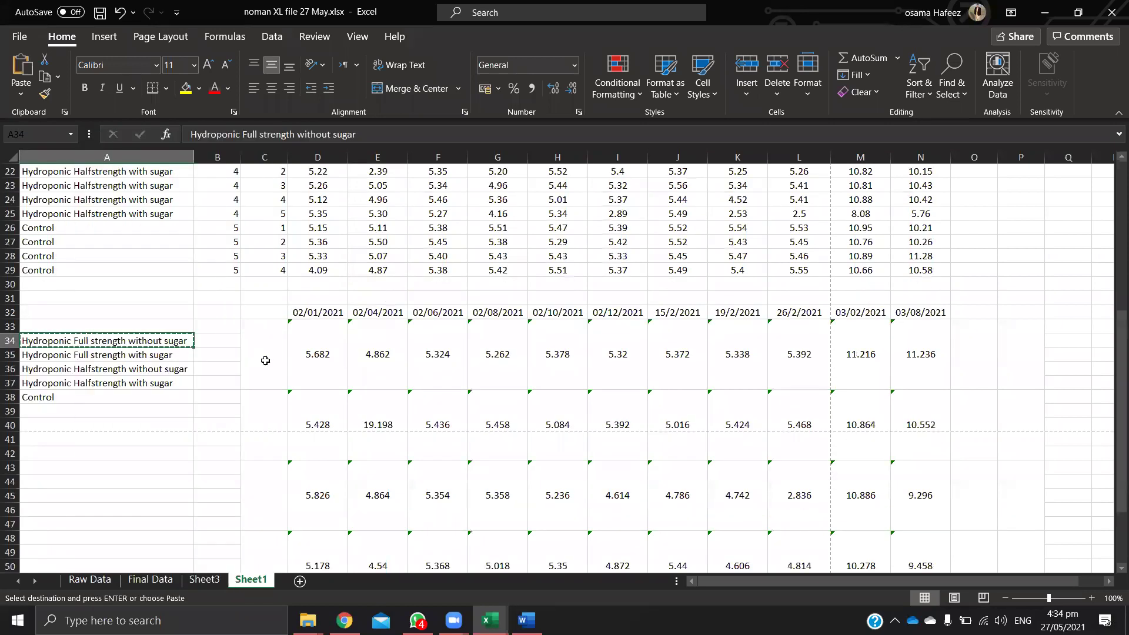
Step: Copy Hydroponic Full strength with sugar from A35 into merged cell C38 and Hydroponic Halfstrength without sugar from A36 into C43
{"action": "left_click", "coordinate": [121, 356]}
{"action": "key", "text": "ctrl+c"}
{"action": "left_click", "coordinate": [264, 426]}
{"action": "key", "text": "ctrl+v"}
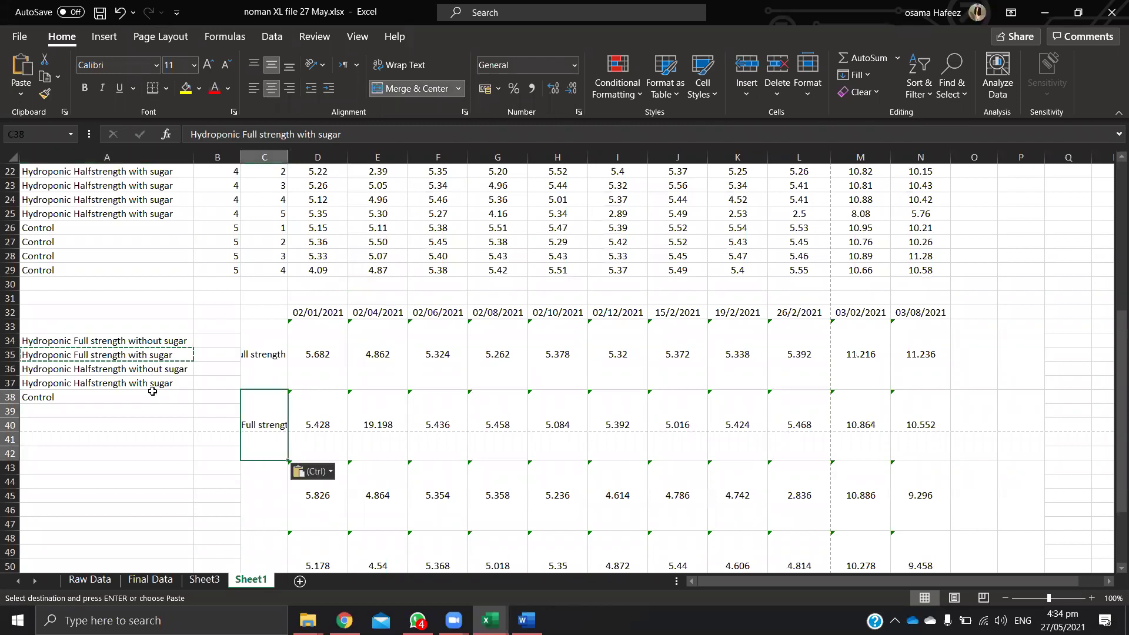
{"action": "left_click", "coordinate": [114, 369]}
{"action": "key", "text": "ctrl+c"}
{"action": "left_click", "coordinate": [278, 496]}
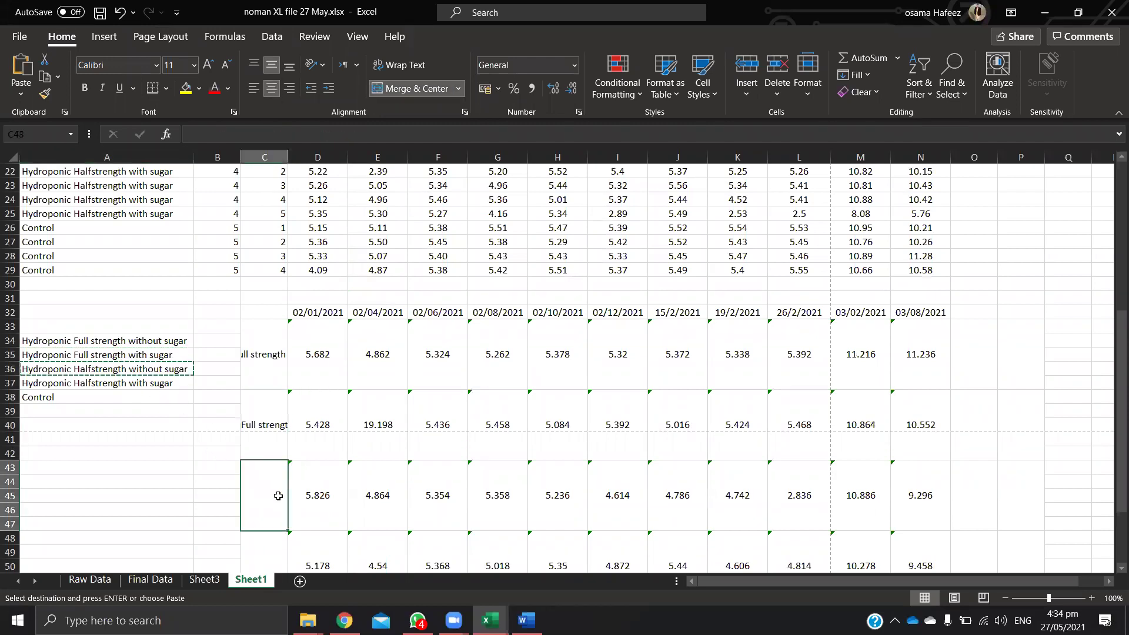
{"action": "key", "text": "ctrl+v"}
Step: Copy Hydroponic Halfstrength with sugar from A37 into merged cell C48 and Control from A38 into C53
{"action": "left_click", "coordinate": [96, 385]}
{"action": "key", "text": "ctrl+c"}
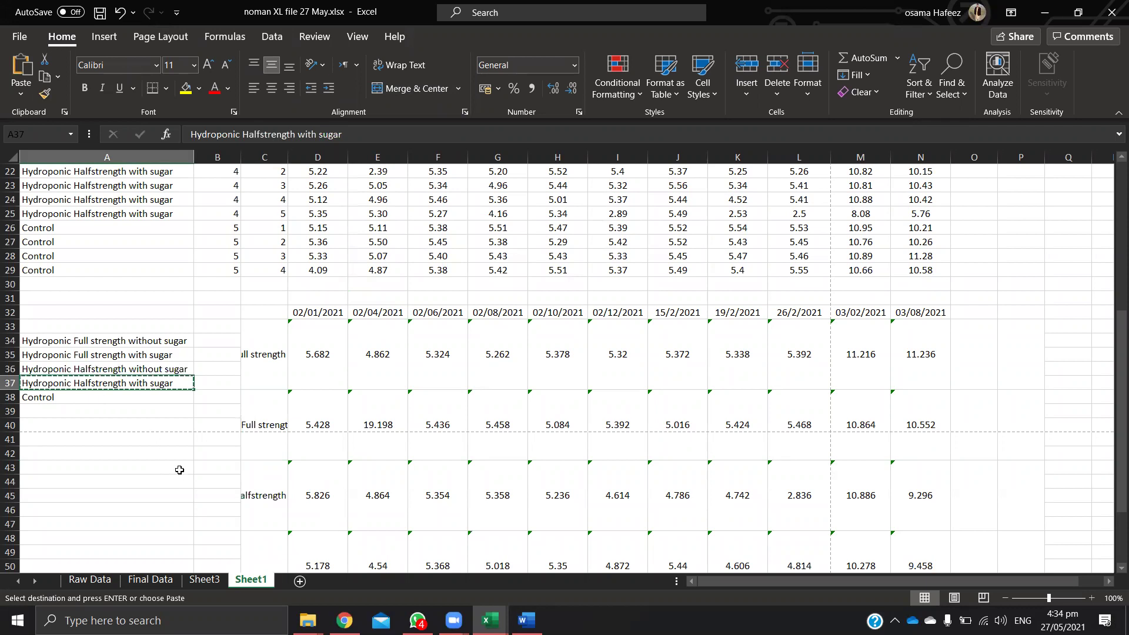
{"action": "left_click", "coordinate": [255, 555]}
{"action": "key", "text": "ctrl+v"}
{"action": "left_click", "coordinate": [97, 400]}
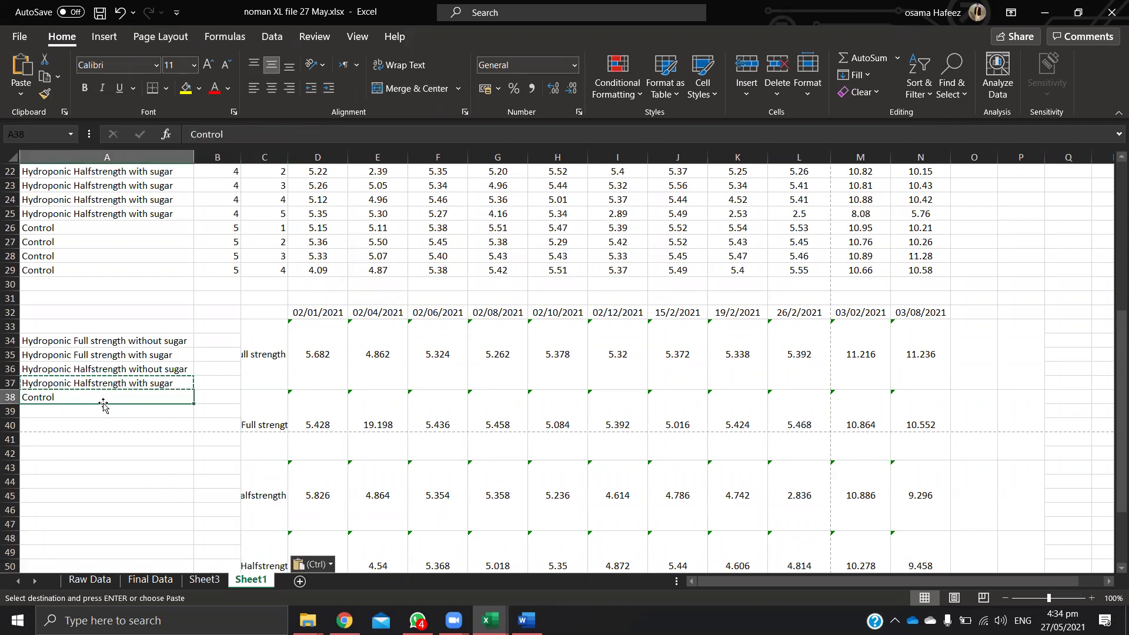
{"action": "key", "text": "ctrl+c"}
{"action": "scroll", "coordinate": [177, 430], "scroll_direction": "down", "scroll_amount": 3}
{"action": "left_click", "coordinate": [259, 486]}
{"action": "key", "text": "Return"}
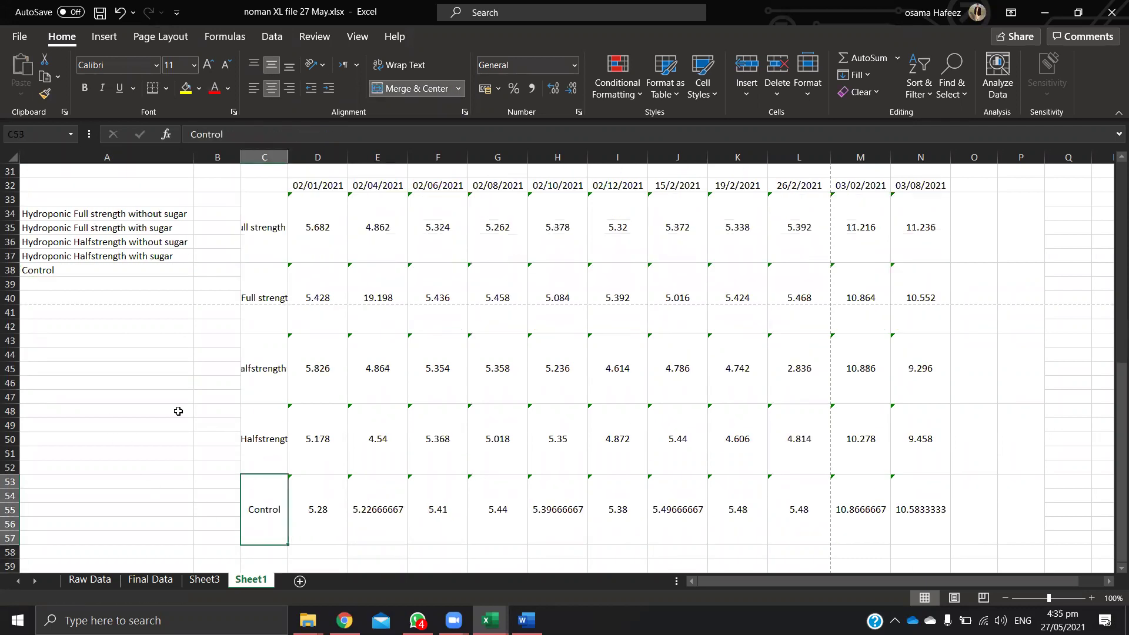
Step: Insert a 2-D line chart from C33:D57 and reduce its data range to D33:D57
{"action": "scroll", "coordinate": [178, 411], "scroll_direction": "up", "scroll_amount": 2}
{"action": "left_click_drag", "start_coordinate": [261, 282], "coordinate": [321, 465]}
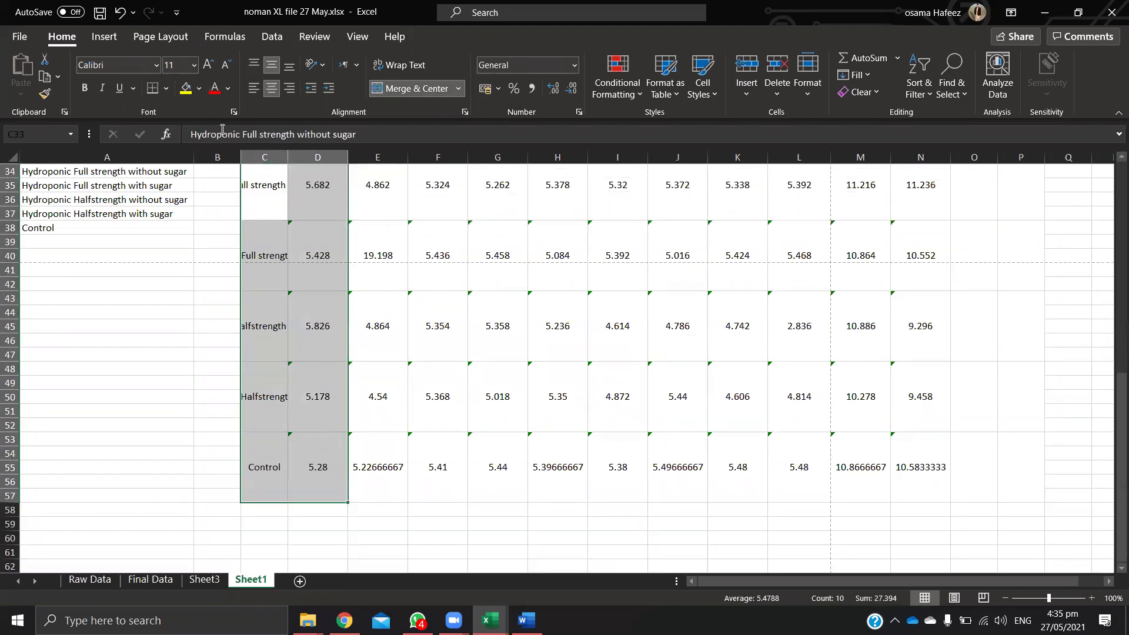
{"action": "left_click", "coordinate": [104, 36]}
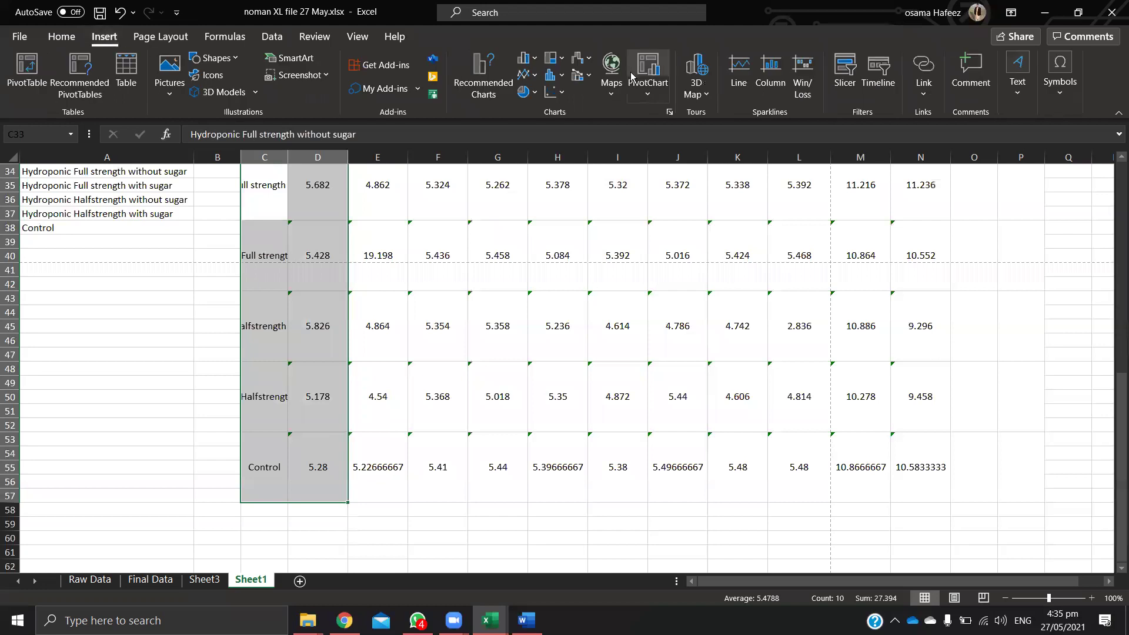
{"action": "left_click", "coordinate": [531, 76]}
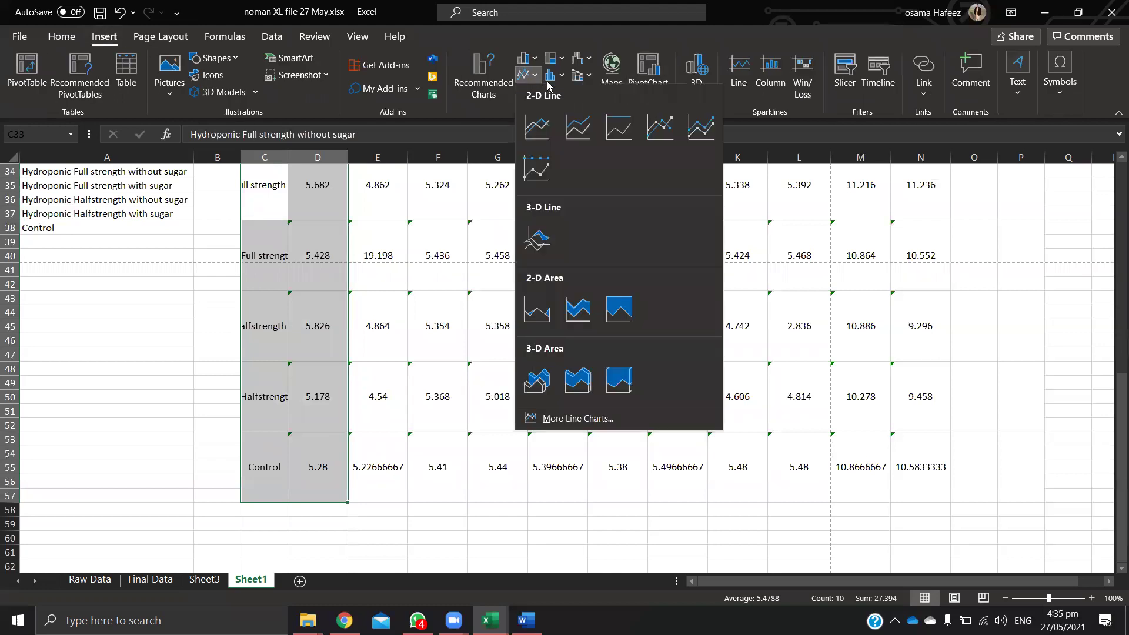
{"action": "left_click", "coordinate": [547, 136]}
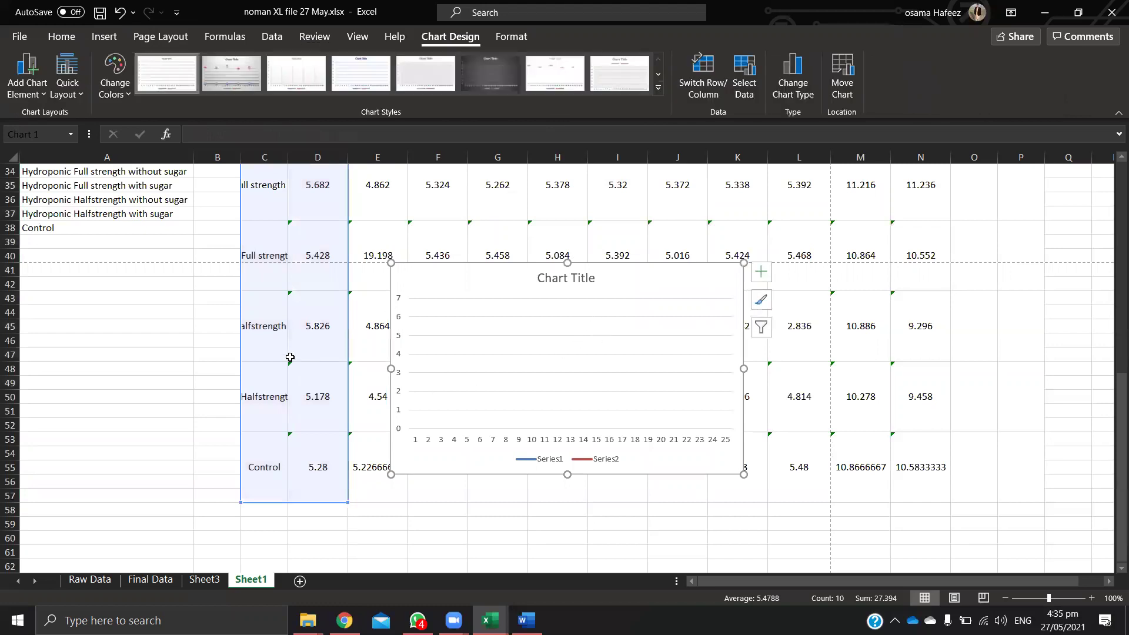
{"action": "scroll", "coordinate": [252, 341], "scroll_direction": "up", "scroll_amount": 2}
{"action": "left_click_drag", "start_coordinate": [289, 234], "coordinate": [289, 234]}
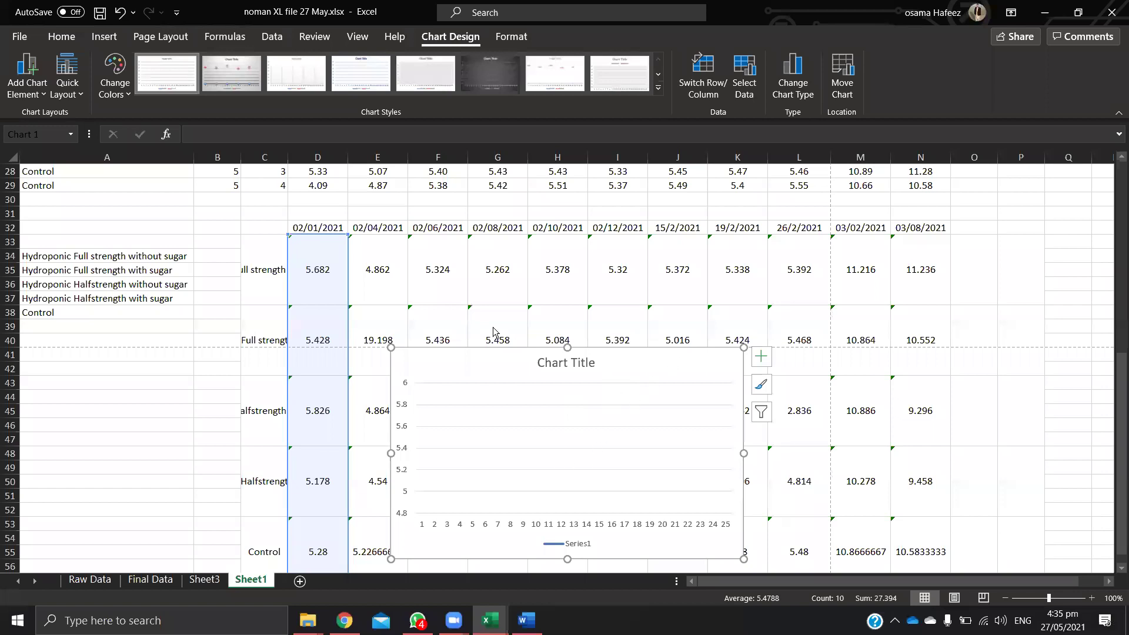
Step: Edit the line chart's data series to take its name from D32 and its values from D33:D57
{"action": "key", "text": "alt+j"}
{"action": "key", "text": "c"}
{"action": "key", "text": "e"}
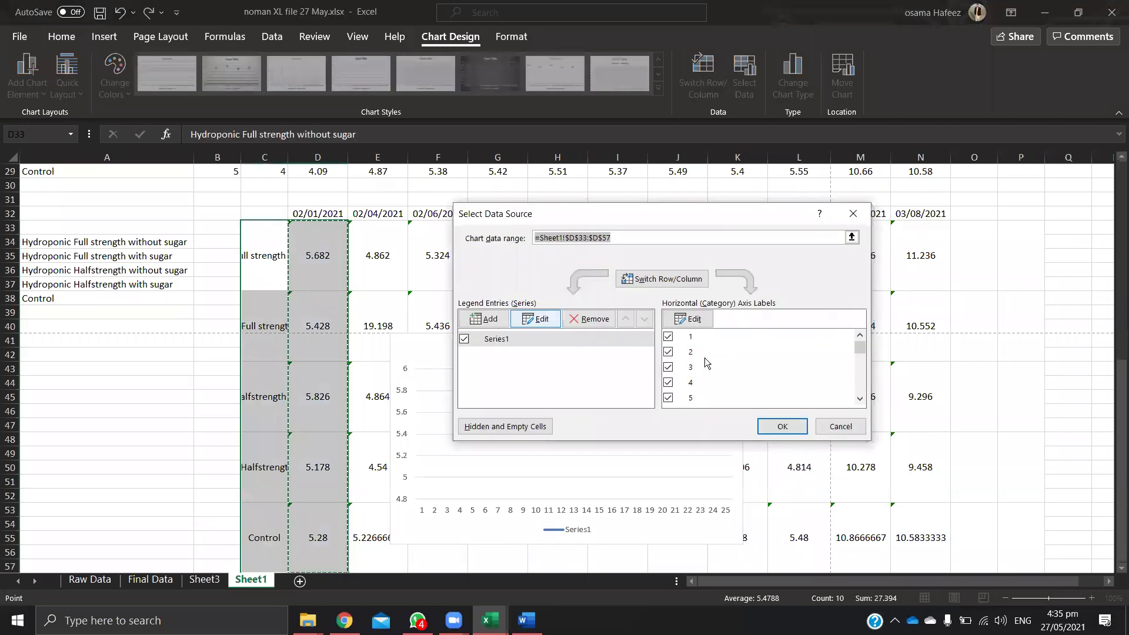
{"action": "left_click", "coordinate": [464, 319]}
{"action": "left_click", "coordinate": [504, 339]}
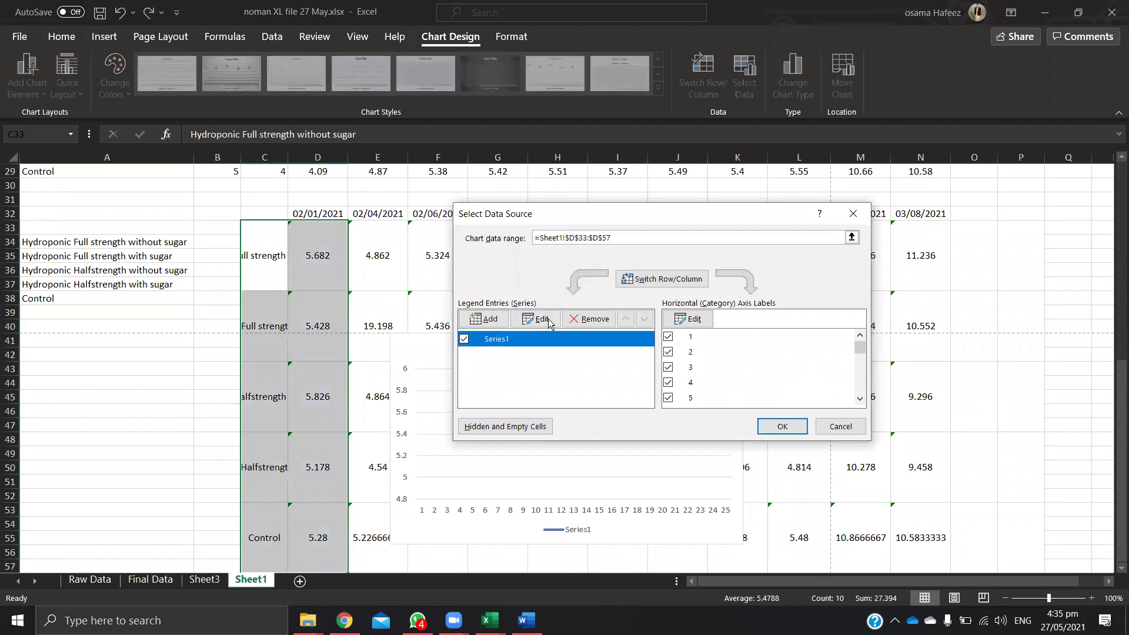
{"action": "left_click", "coordinate": [535, 319]}
{"action": "left_click", "coordinate": [337, 222]}
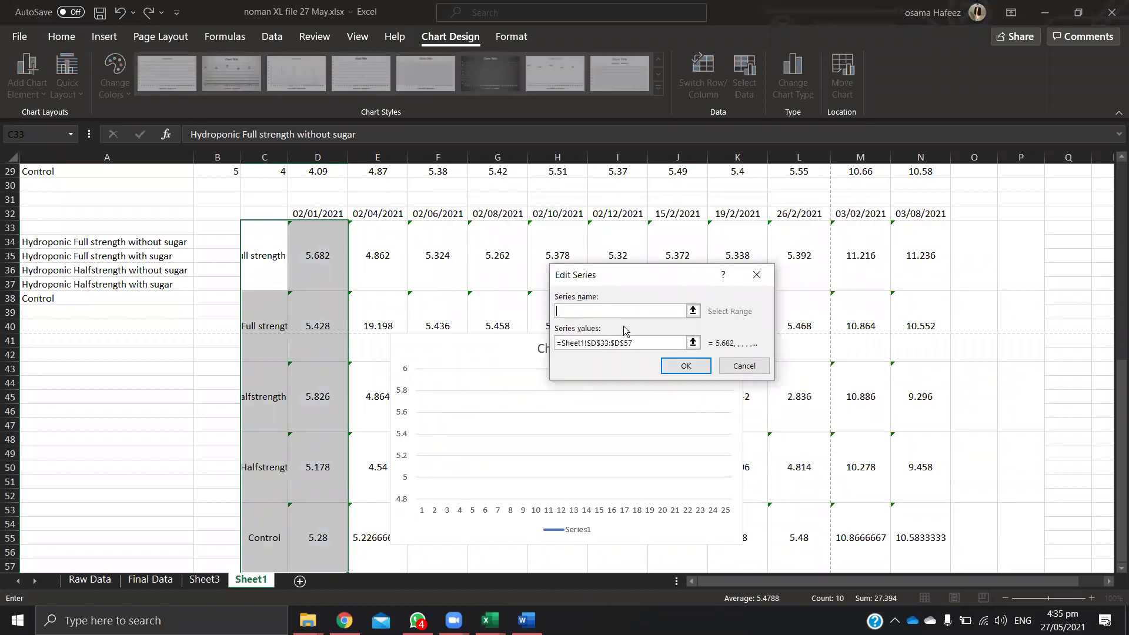
{"action": "left_click", "coordinate": [679, 346]}
{"action": "left_click_drag", "start_coordinate": [679, 346], "coordinate": [557, 344]}
{"action": "left_click_drag", "start_coordinate": [322, 256], "coordinate": [698, 371]}
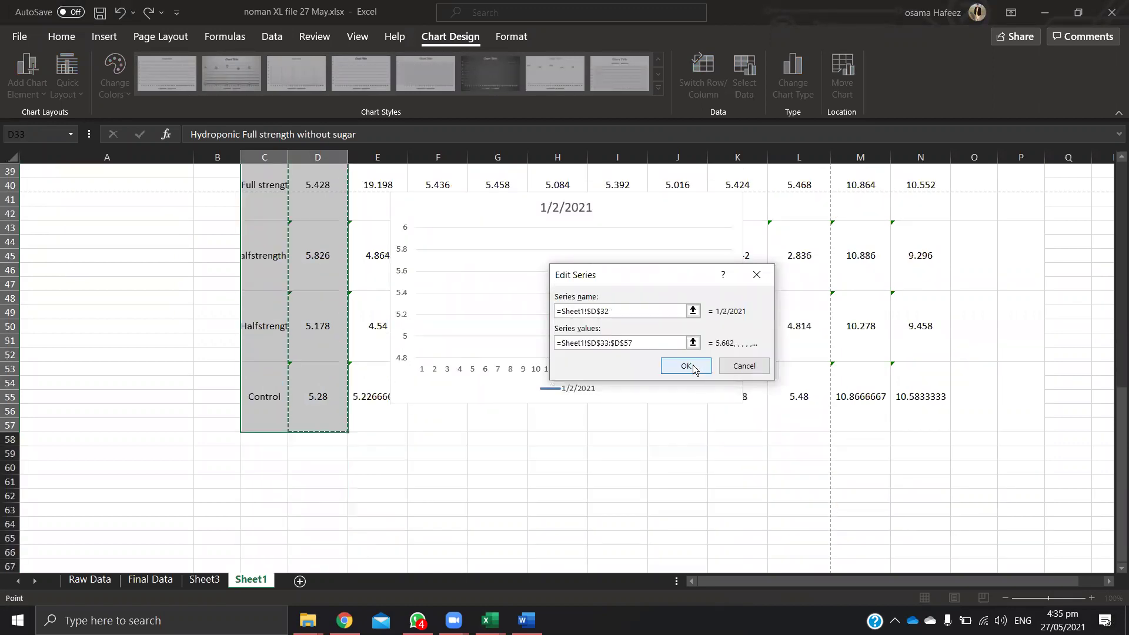
{"action": "left_click", "coordinate": [744, 369]}
Step: Set the chart's horizontal axis labels to the treatment names in C33:C57
{"action": "left_click", "coordinate": [698, 325]}
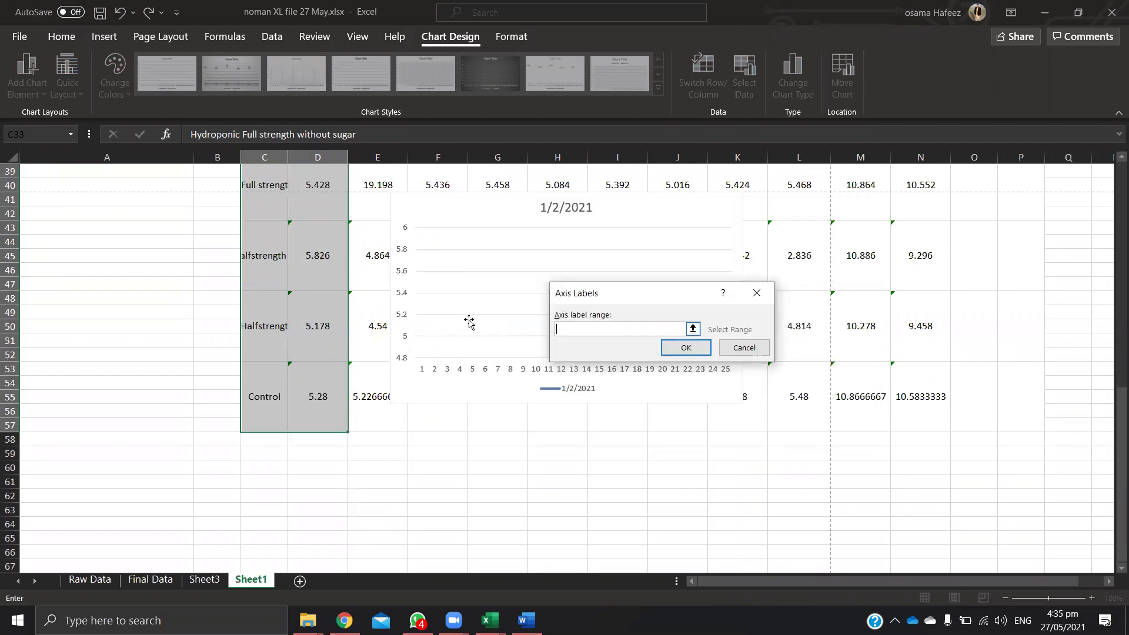
{"action": "scroll", "coordinate": [469, 323], "scroll_direction": "up", "scroll_amount": 2}
{"action": "left_click", "coordinate": [259, 200]}
{"action": "scroll", "coordinate": [265, 353], "scroll_direction": "up", "scroll_amount": 3}
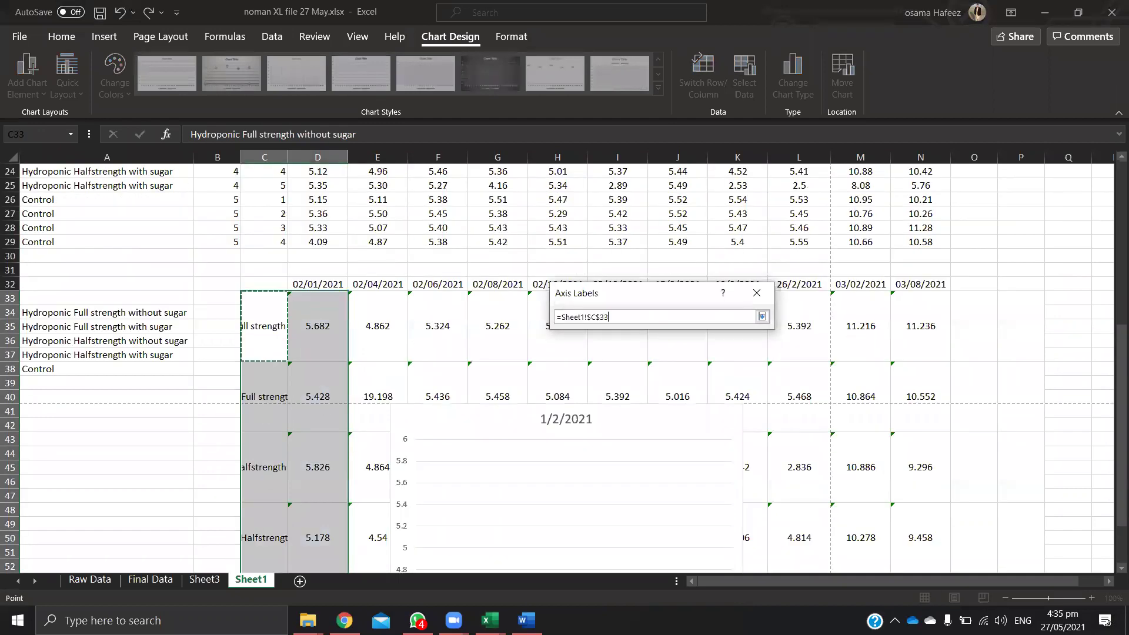
{"action": "key", "text": "ctrl+shift+Down"}
{"action": "key", "text": "Return"}
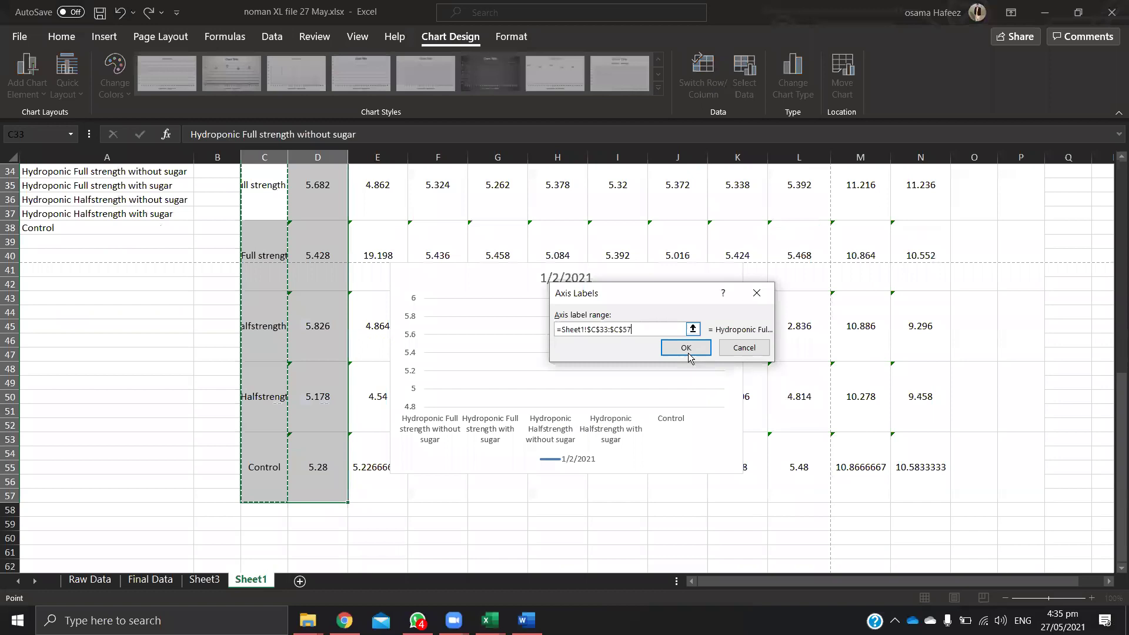
{"action": "left_click", "coordinate": [685, 348]}
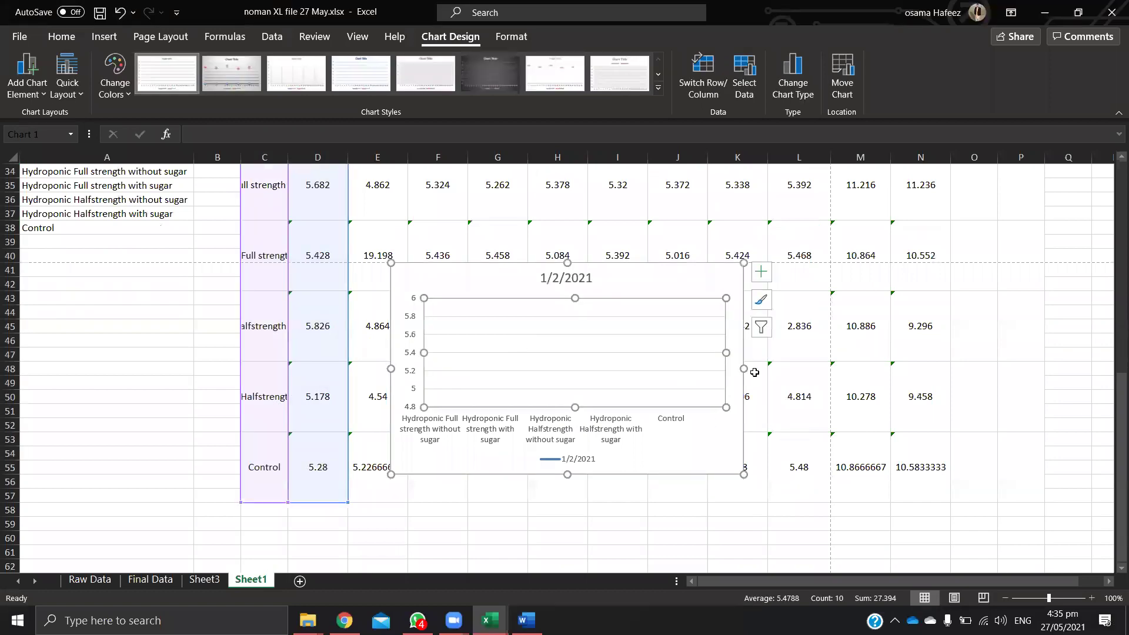
Step: Widen the line chart and move it below the averages table
{"action": "left_click_drag", "start_coordinate": [744, 369], "coordinate": [1002, 370]}
{"action": "left_click_drag", "start_coordinate": [650, 268], "coordinate": [629, 547]}
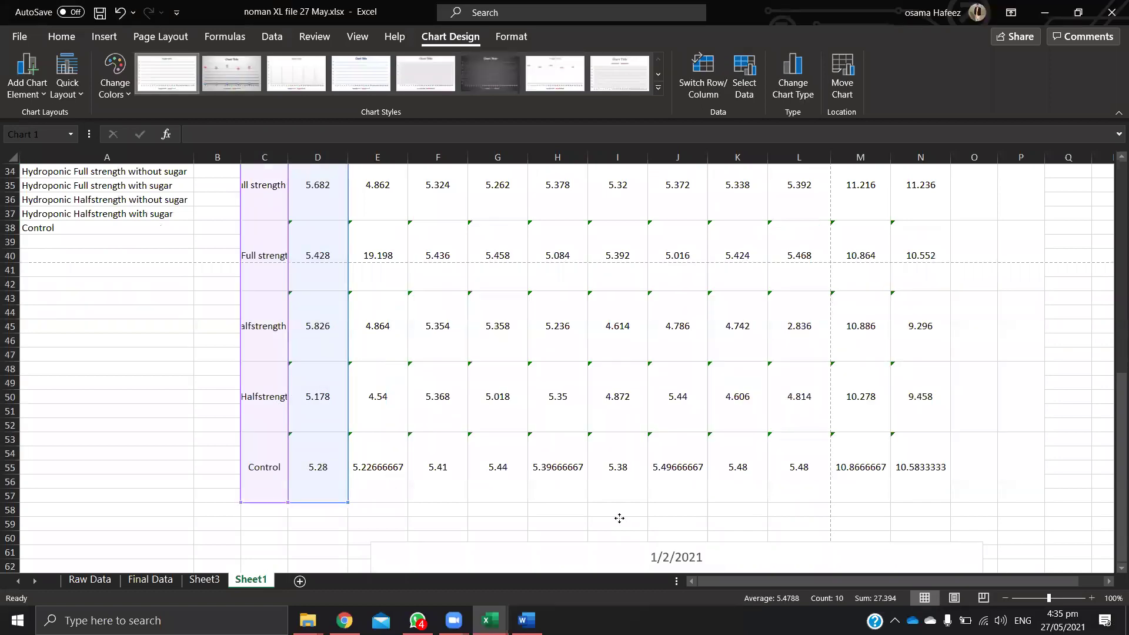
Step: Copy the averages in D33:N57 and paste them back in place as values only
{"action": "scroll", "coordinate": [312, 312], "scroll_direction": "up", "scroll_amount": 3}
{"action": "left_click", "coordinate": [320, 312]}
{"action": "left_click_drag", "start_coordinate": [318, 311], "coordinate": [901, 448]}
{"action": "key", "text": "ctrl+c"}
{"action": "scroll", "coordinate": [343, 292], "scroll_direction": "up", "scroll_amount": 3}
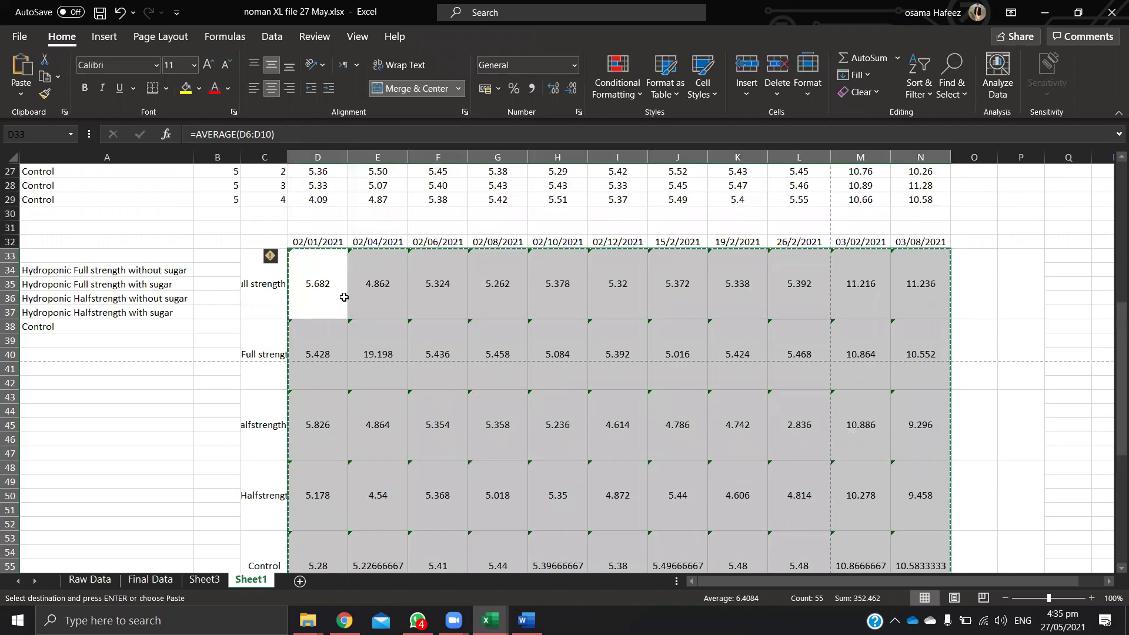
{"action": "right_click", "coordinate": [365, 268]}
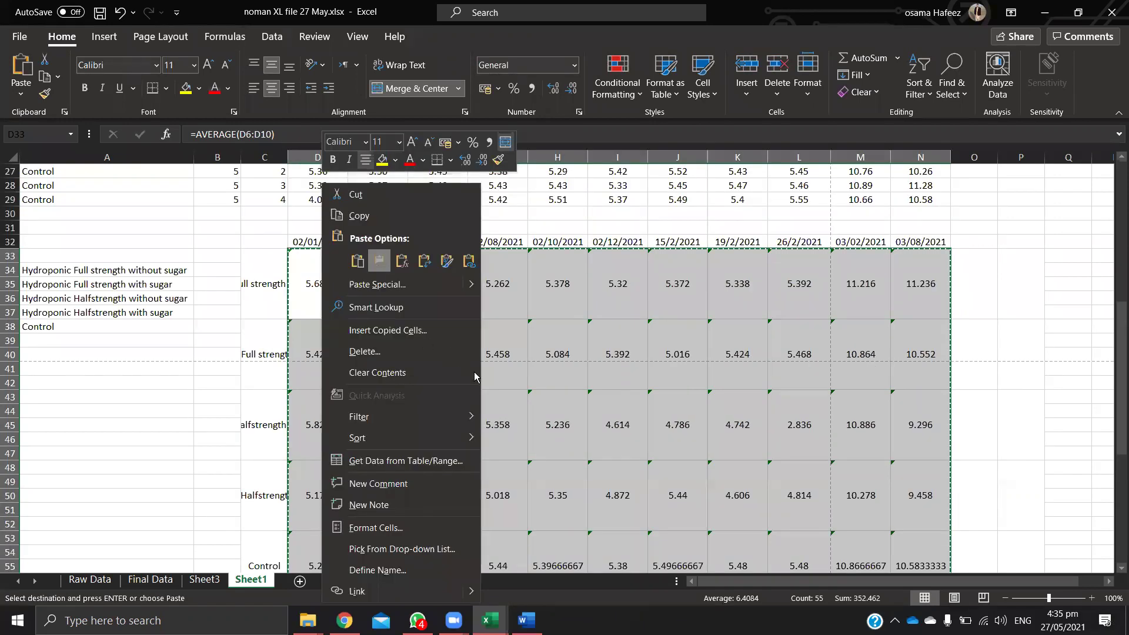
Step: Try to add a second series to the line chart, named from E32 with values E33:E57, and cancel the data source changes
{"action": "scroll", "coordinate": [568, 475], "scroll_direction": "down", "scroll_amount": 7}
{"action": "left_click", "coordinate": [568, 443]}
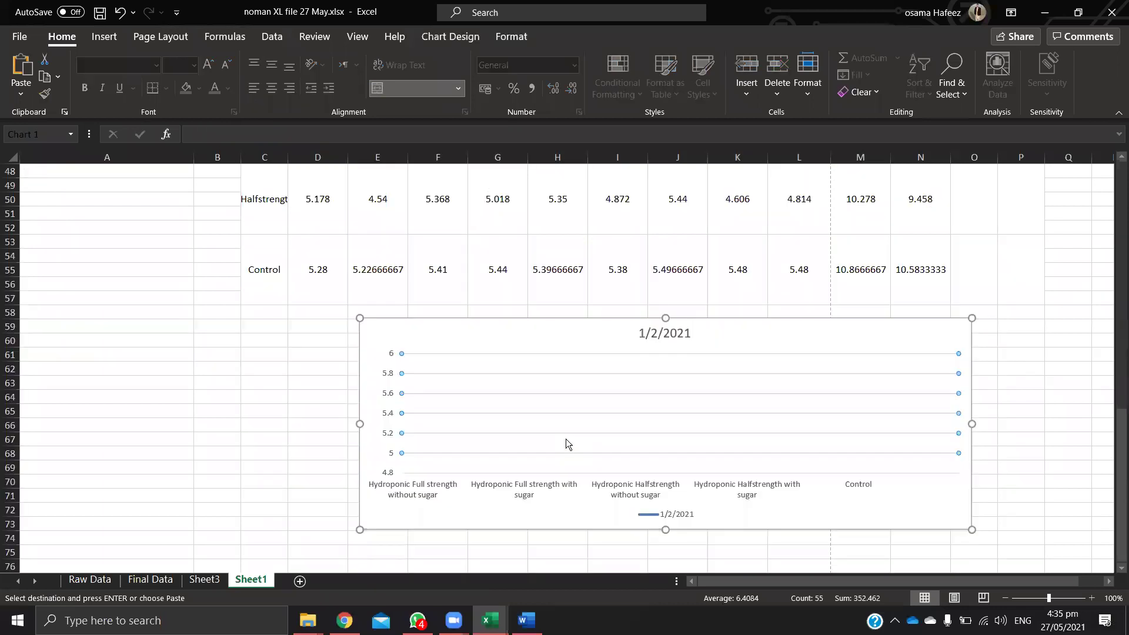
{"action": "right_click", "coordinate": [531, 326]}
{"action": "left_click", "coordinate": [560, 350]}
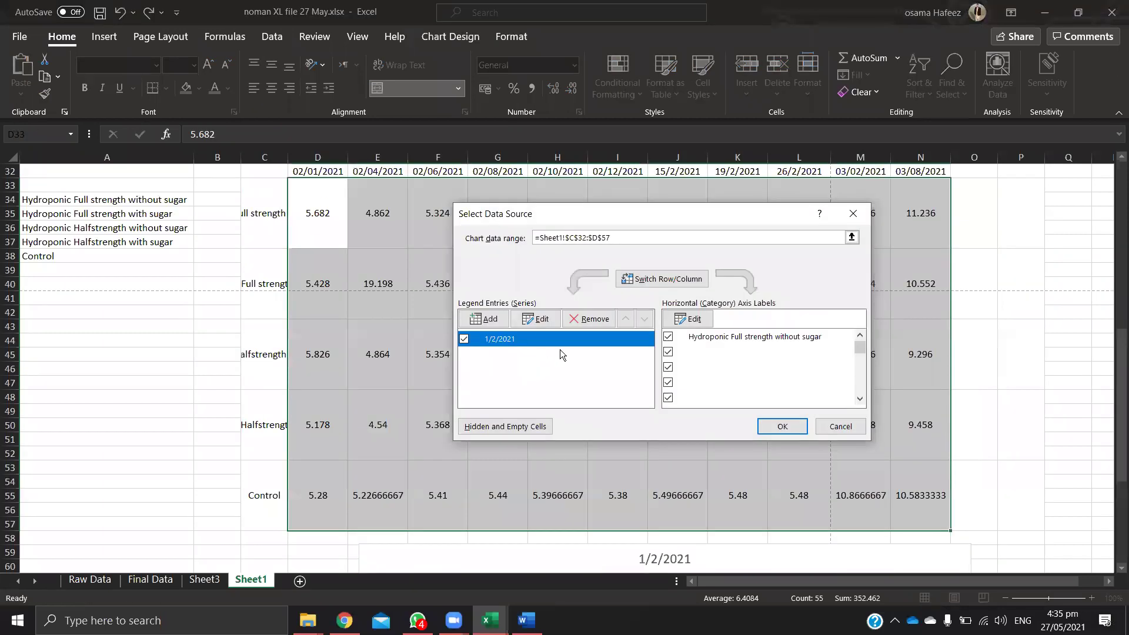
{"action": "left_click", "coordinate": [484, 319]}
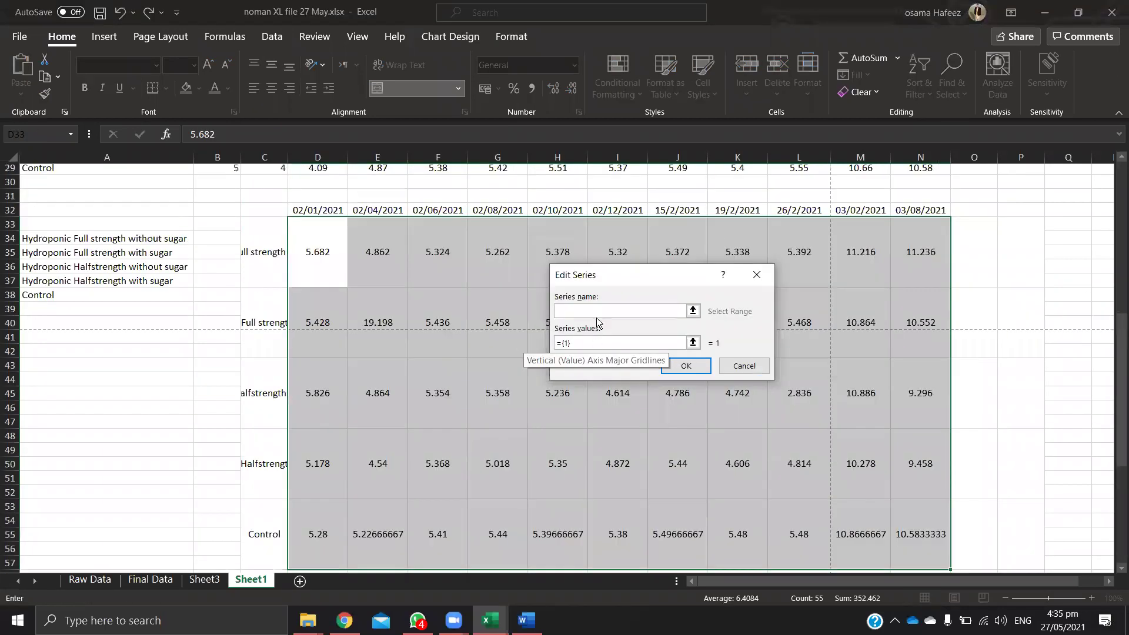
{"action": "scroll", "coordinate": [588, 326], "scroll_direction": "up", "scroll_amount": 3}
{"action": "left_click", "coordinate": [377, 298]}
{"action": "left_click", "coordinate": [664, 340]}
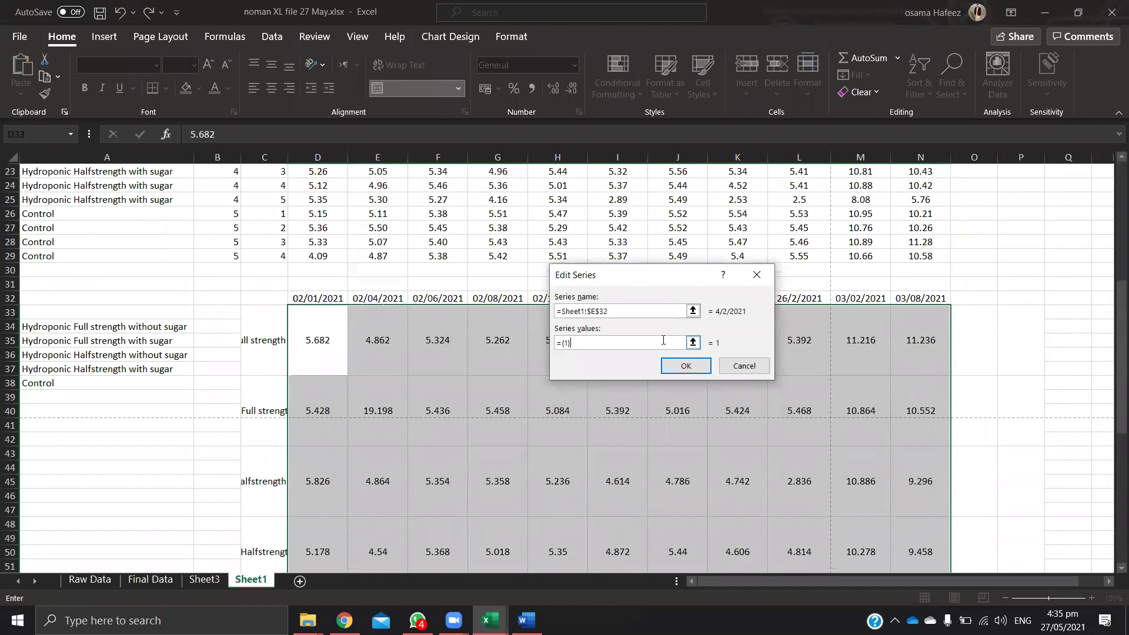
{"action": "left_click_drag", "start_coordinate": [381, 335], "coordinate": [399, 482]}
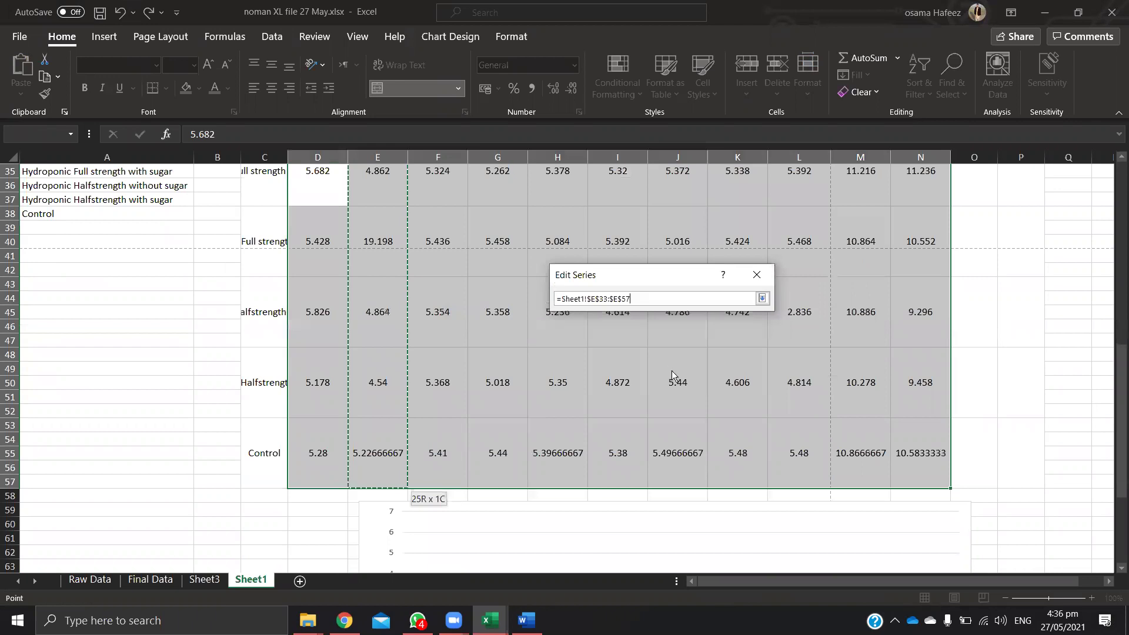
{"action": "left_click", "coordinate": [685, 366]}
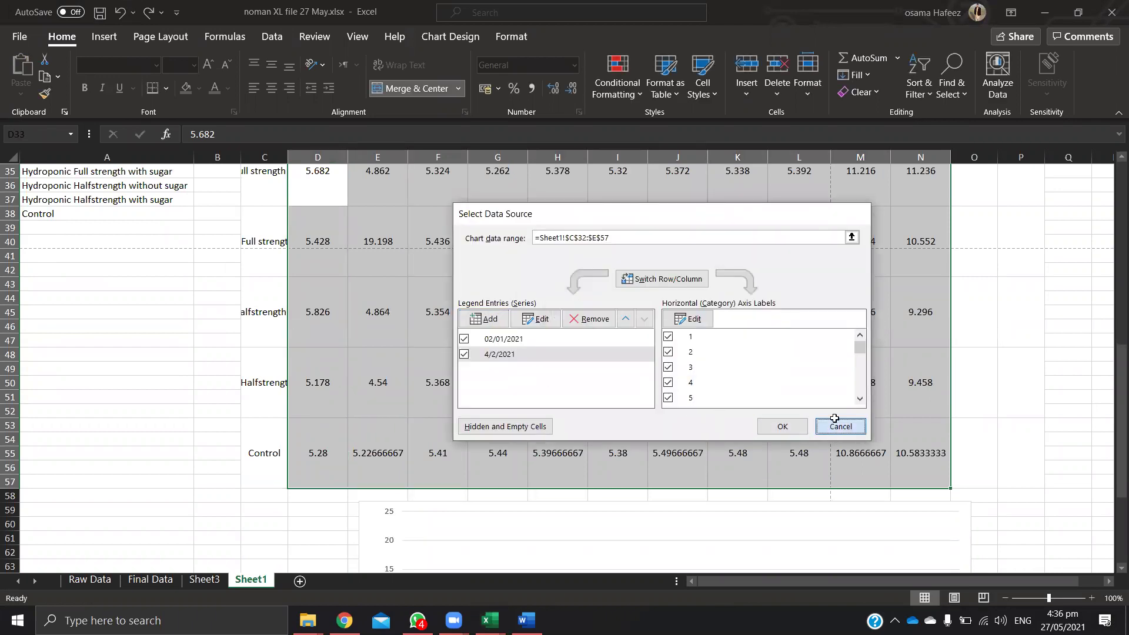
{"action": "left_click", "coordinate": [840, 427]}
Step: Delete the line chart below the averages table
{"action": "scroll", "coordinate": [768, 414], "scroll_direction": "up", "scroll_amount": 4}
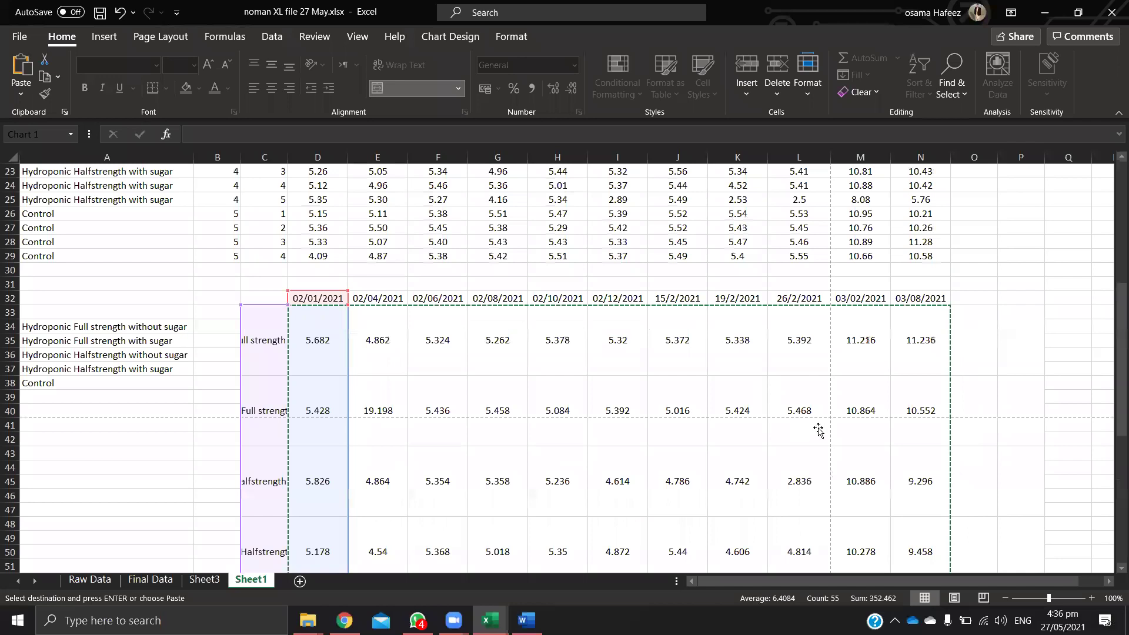
{"action": "scroll", "coordinate": [817, 429], "scroll_direction": "down", "scroll_amount": 6}
{"action": "key", "text": "Delete"}
{"action": "scroll", "coordinate": [444, 332], "scroll_direction": "up", "scroll_amount": 4}
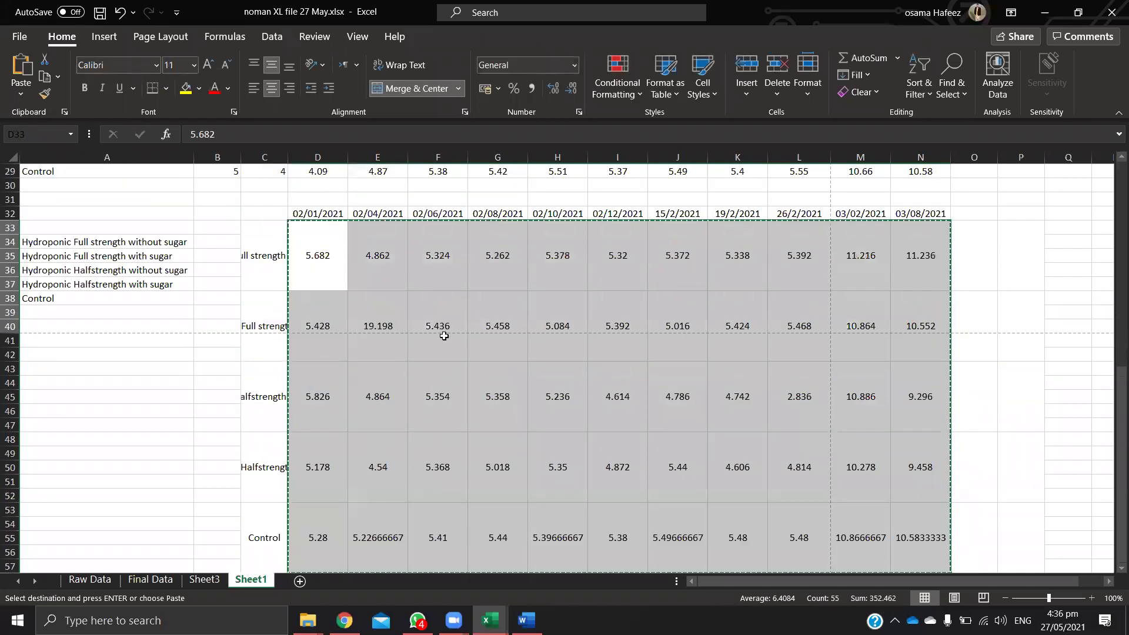
Step: Go to Sheet3 and examine the layout of the water difference and vegetative traits data
{"action": "scroll", "coordinate": [241, 510], "scroll_direction": "up", "scroll_amount": 1}
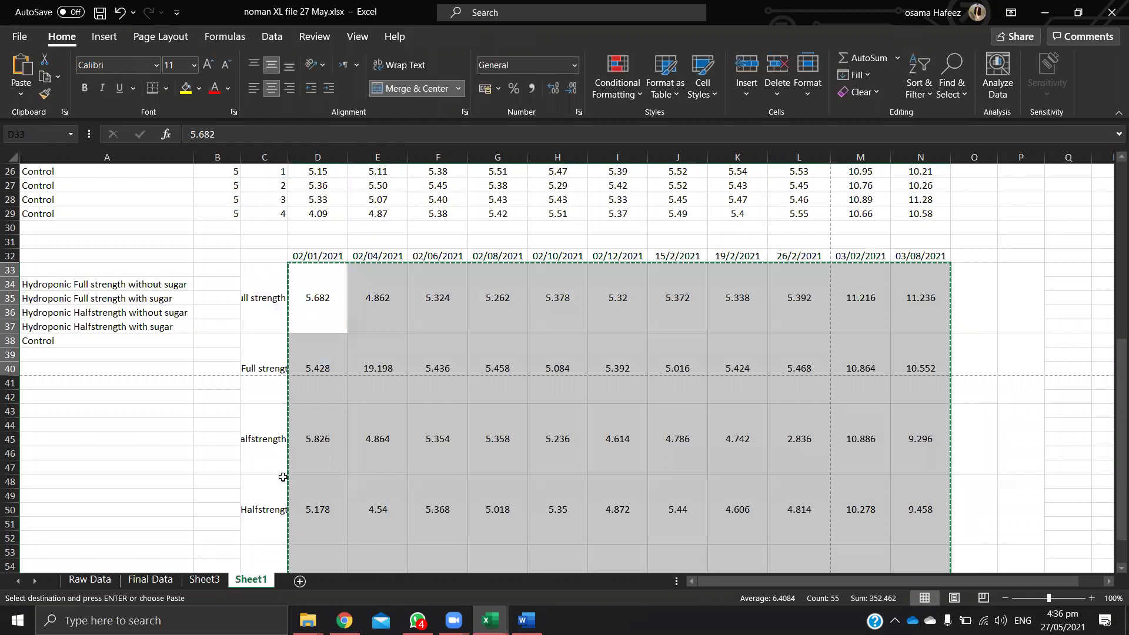
{"action": "key", "text": "ctrl+Page_Up"}
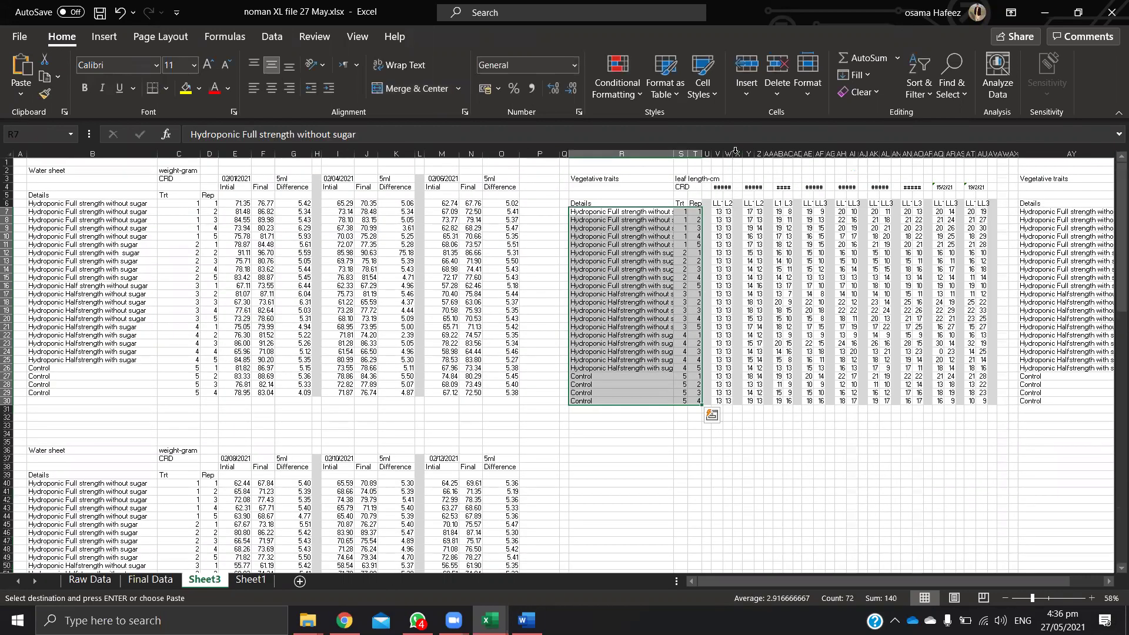
{"action": "left_click", "coordinate": [294, 250]}
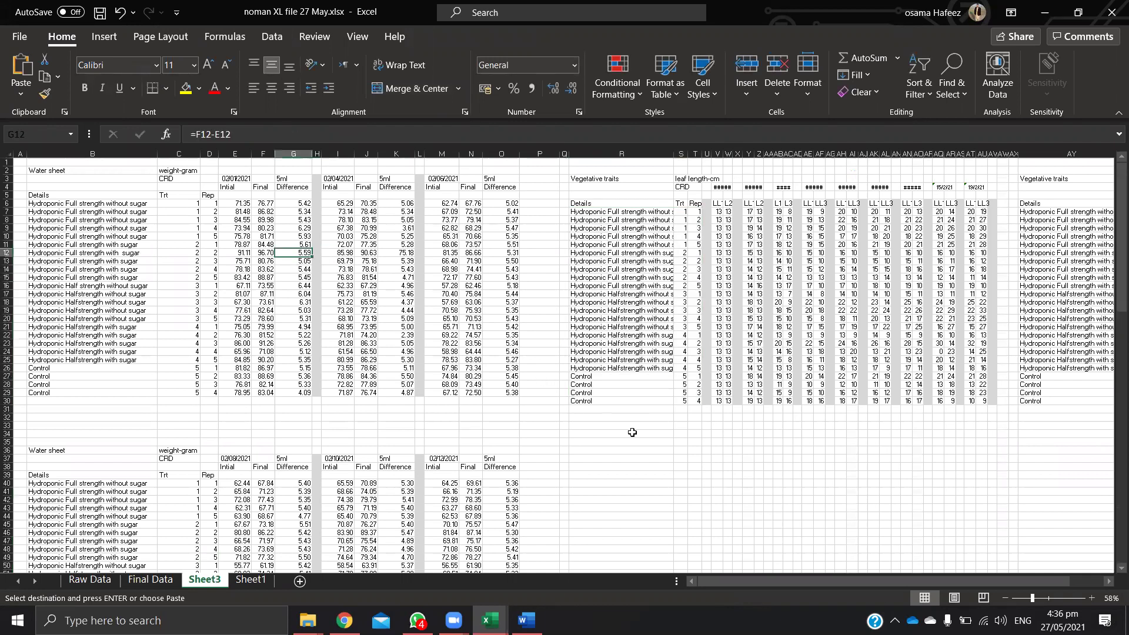
{"action": "scroll", "coordinate": [659, 429], "scroll_direction": "up", "scroll_amount": 3}
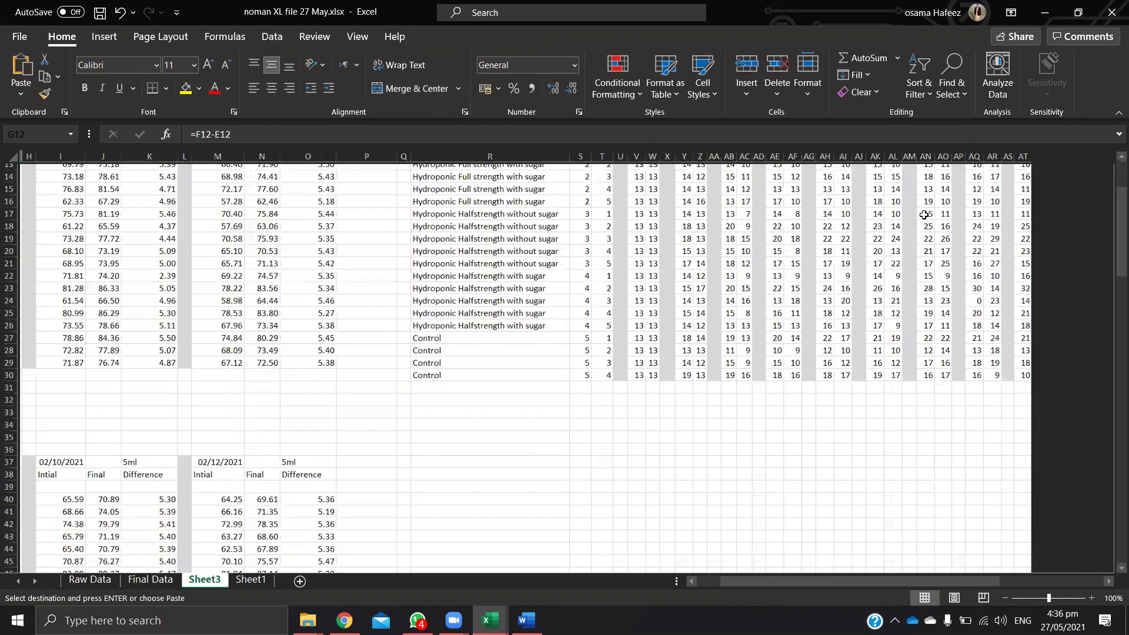
{"action": "scroll", "coordinate": [405, 453], "scroll_direction": "up", "scroll_amount": 1}
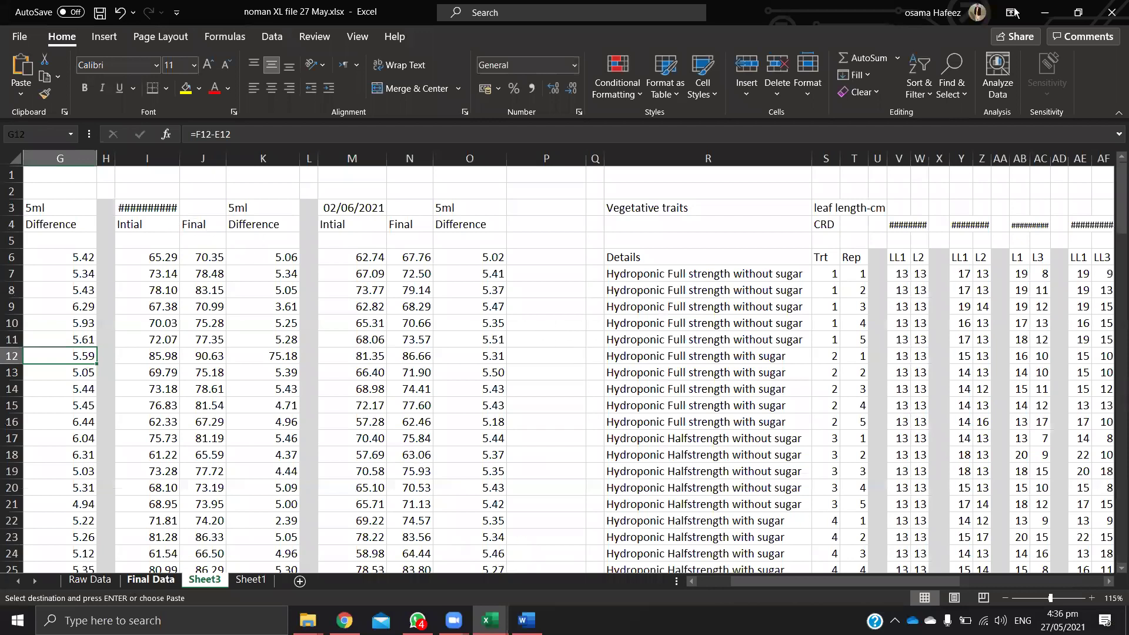
Step: Switch to the other open workbook's Data for analysis sheet and examine its T, Rep. and LL1 to RND2 columns
{"action": "key", "text": "ctrl+Page_Up"}
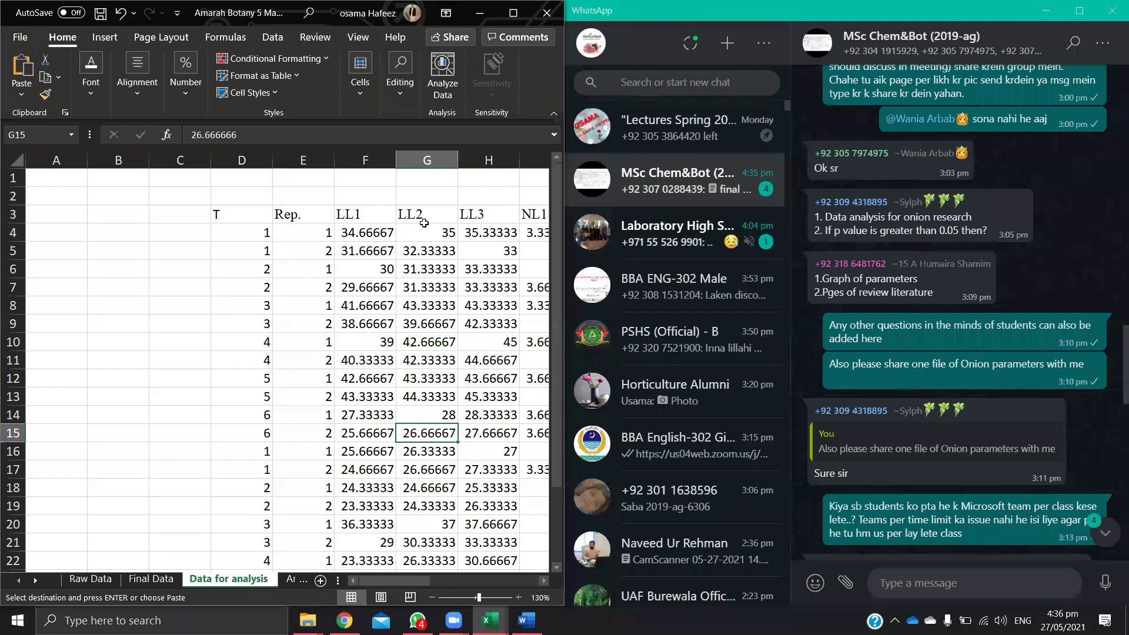
{"action": "scroll", "coordinate": [74, 196], "scroll_direction": "down", "scroll_amount": 3}
{"action": "left_click_drag", "start_coordinate": [76, 194], "coordinate": [118, 252]}
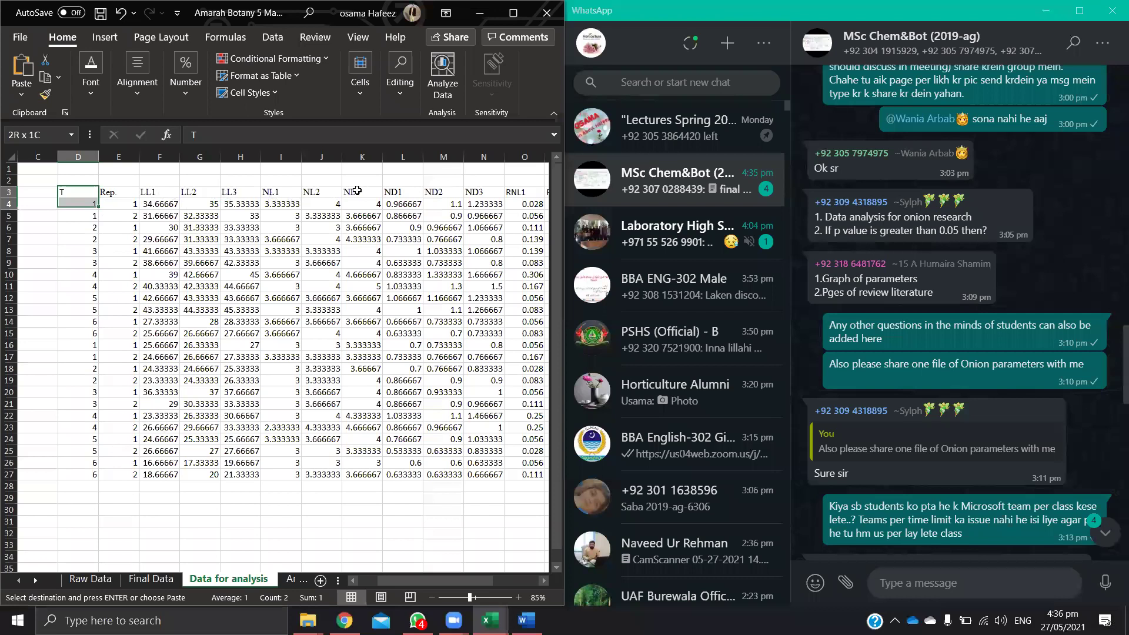
{"action": "left_click_drag", "start_coordinate": [160, 192], "coordinate": [357, 192]}
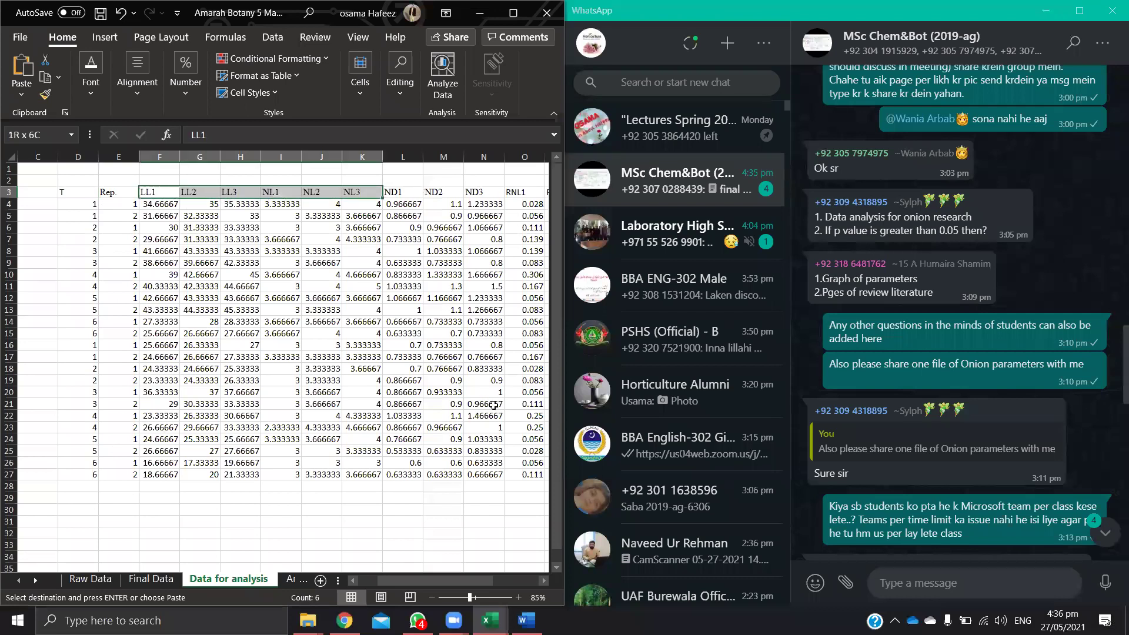
{"action": "left_click_drag", "start_coordinate": [517, 477], "coordinate": [588, 479]}
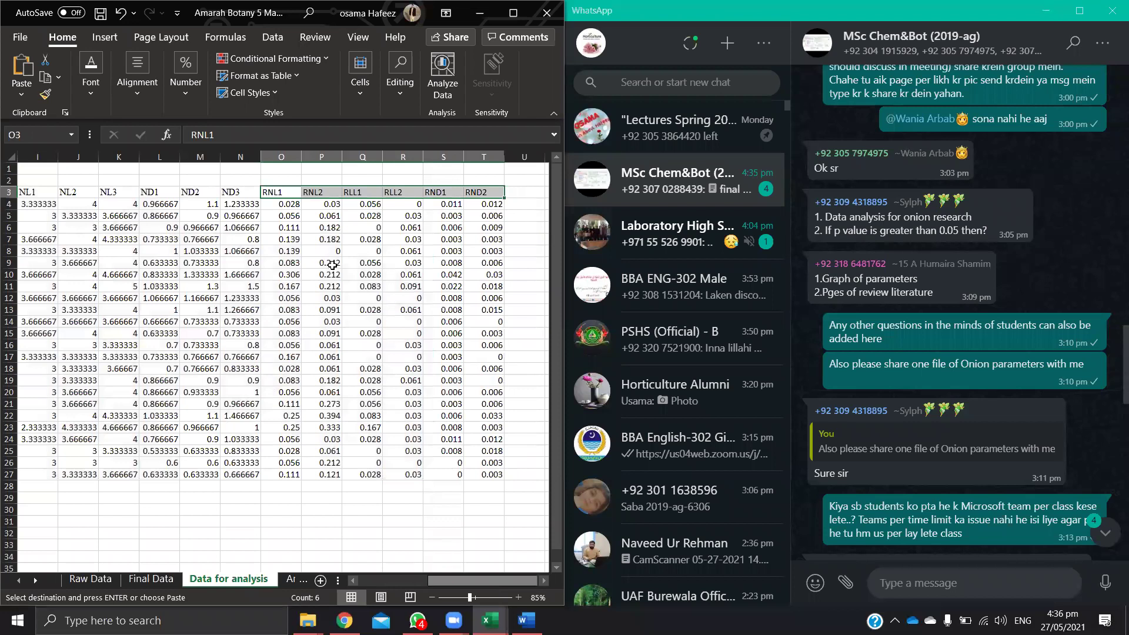
{"action": "scroll", "coordinate": [330, 261], "scroll_direction": "left", "scroll_amount": 3}
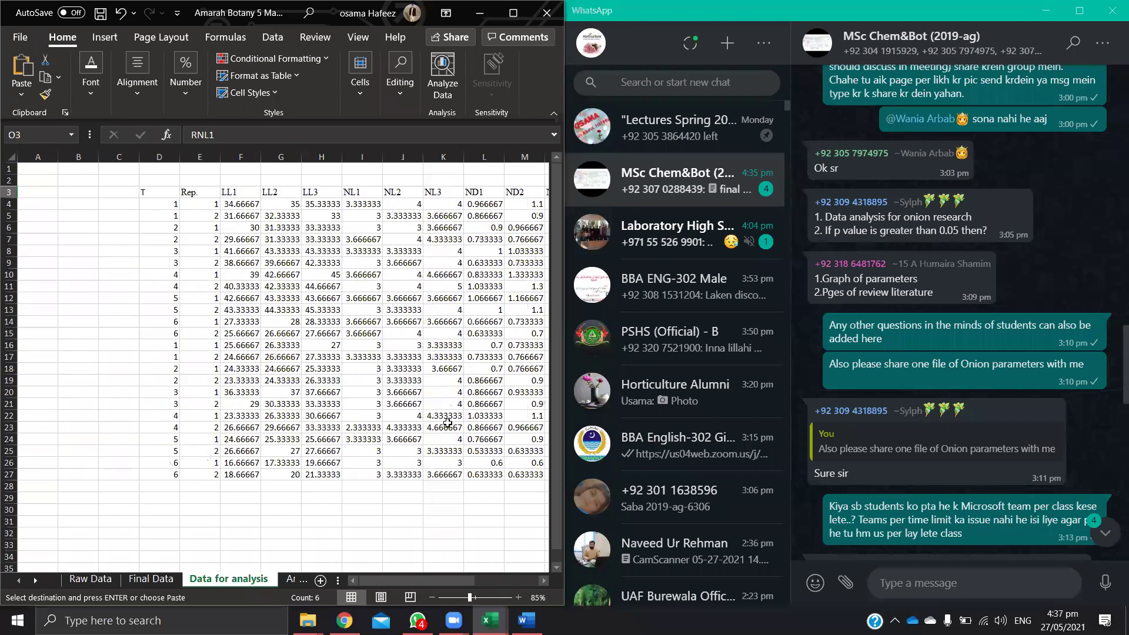